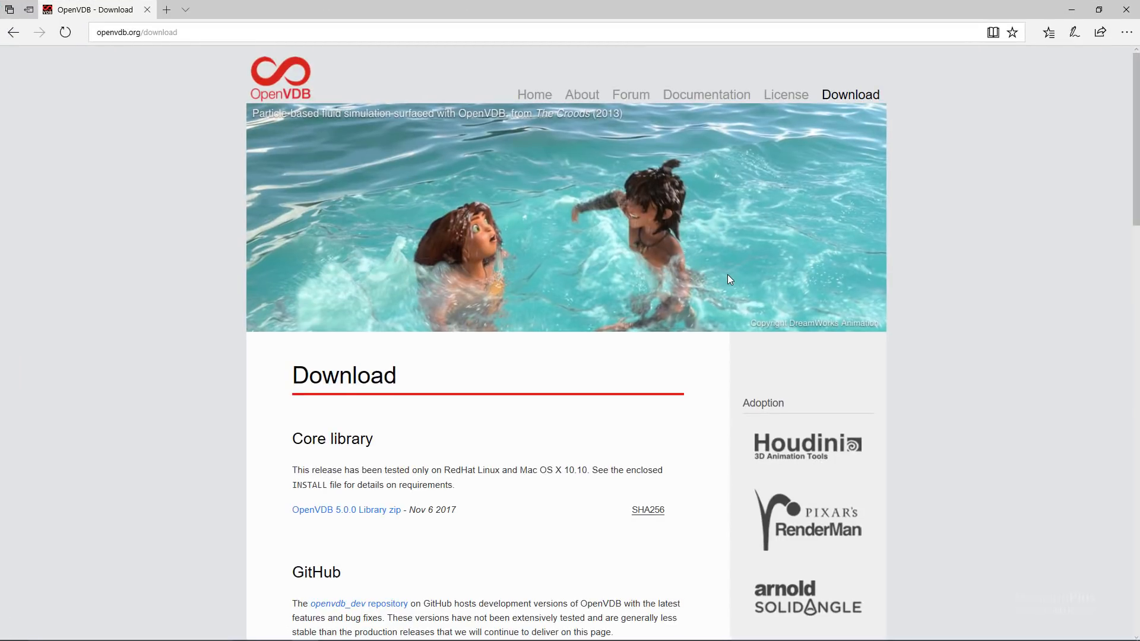
# Look through the OpenVDB download page down to its sample models, including explosion.vdb, and return to Maya
pyautogui.scroll(-7, 619, 274)
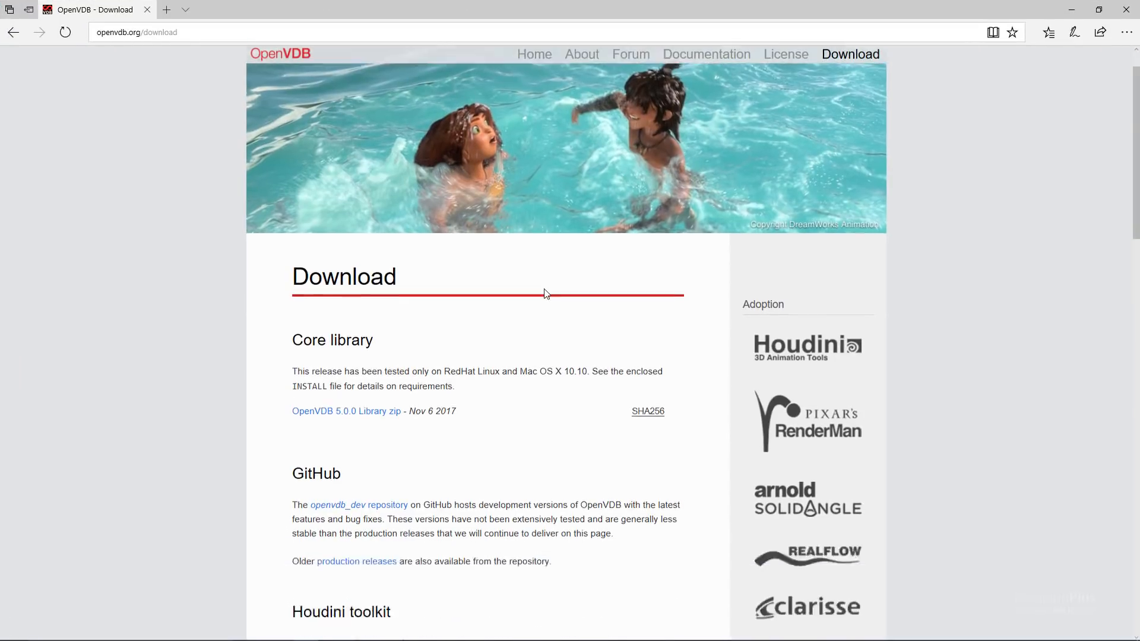
pyautogui.scroll(-11, 545, 293)
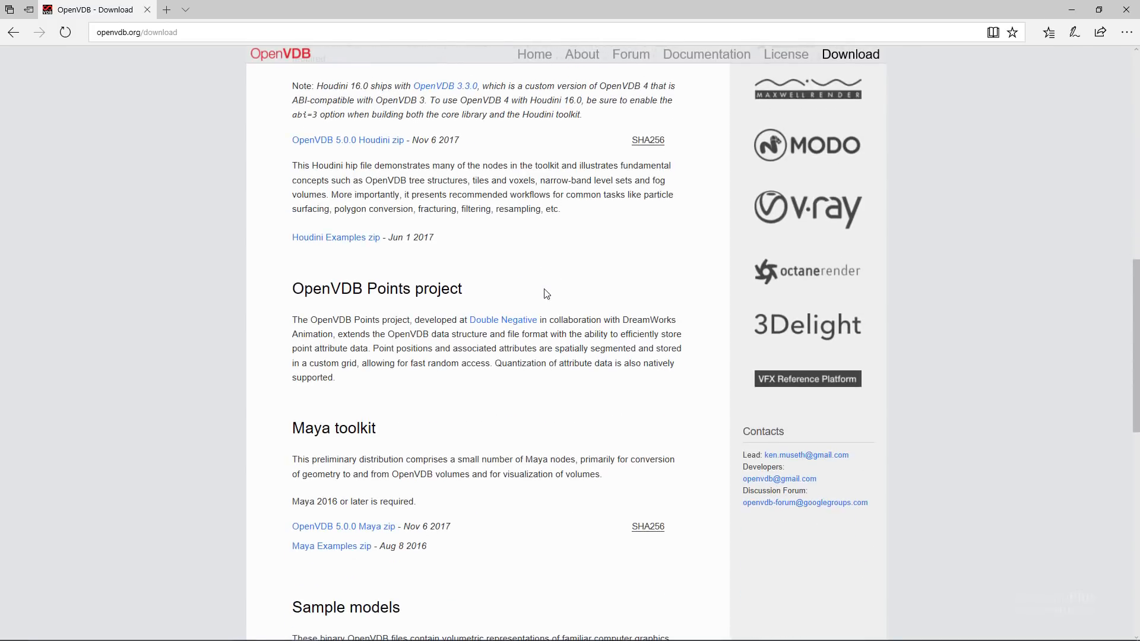
pyautogui.scroll(-3, 545, 293)
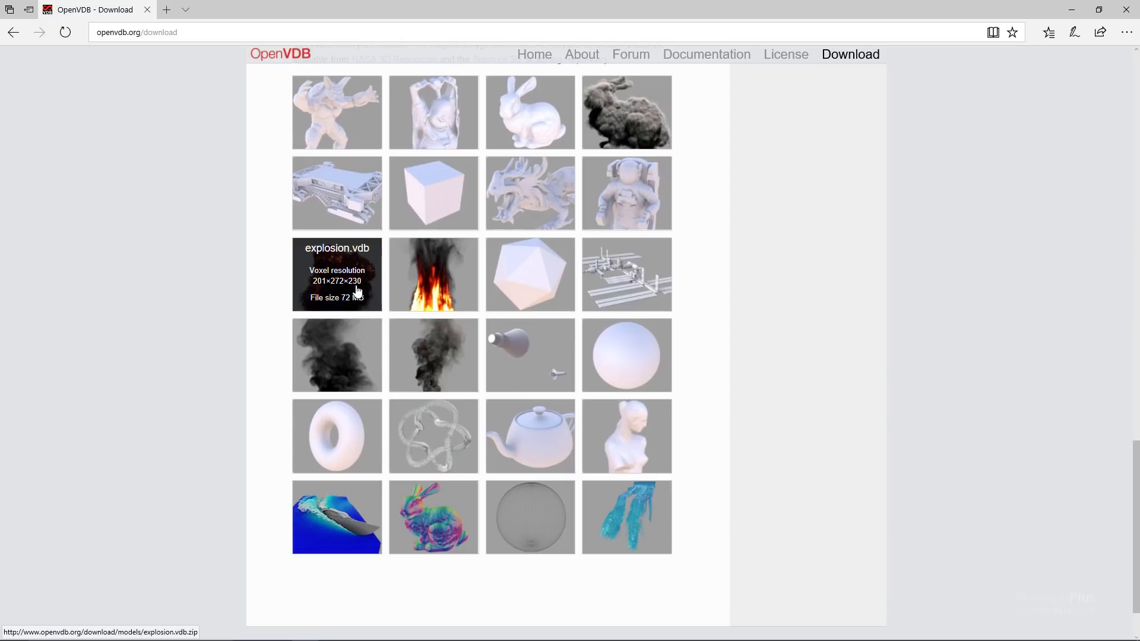
pyautogui.click(1123, 6)
# Examine the scene's backdrop and its back, right and left area lights from several angles
pyautogui.click(593, 21)
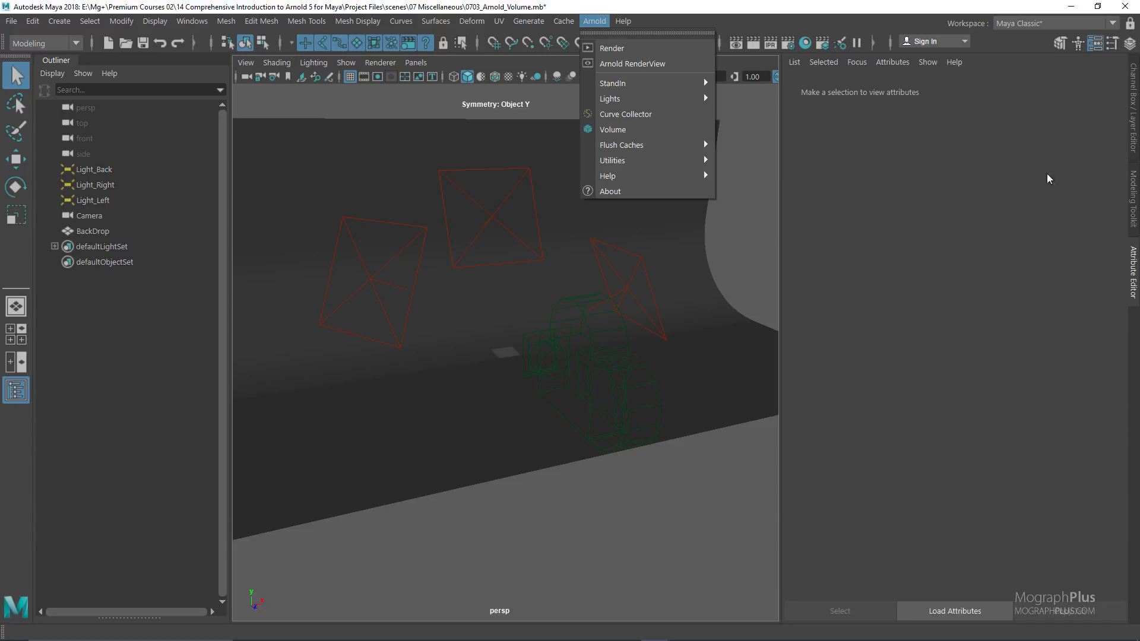
pyautogui.click(501, 503)
pyautogui.keyDown('alt'); pyautogui.moveTo(589, 352); pyautogui.dragTo(611, 361); pyautogui.keyUp('alt')
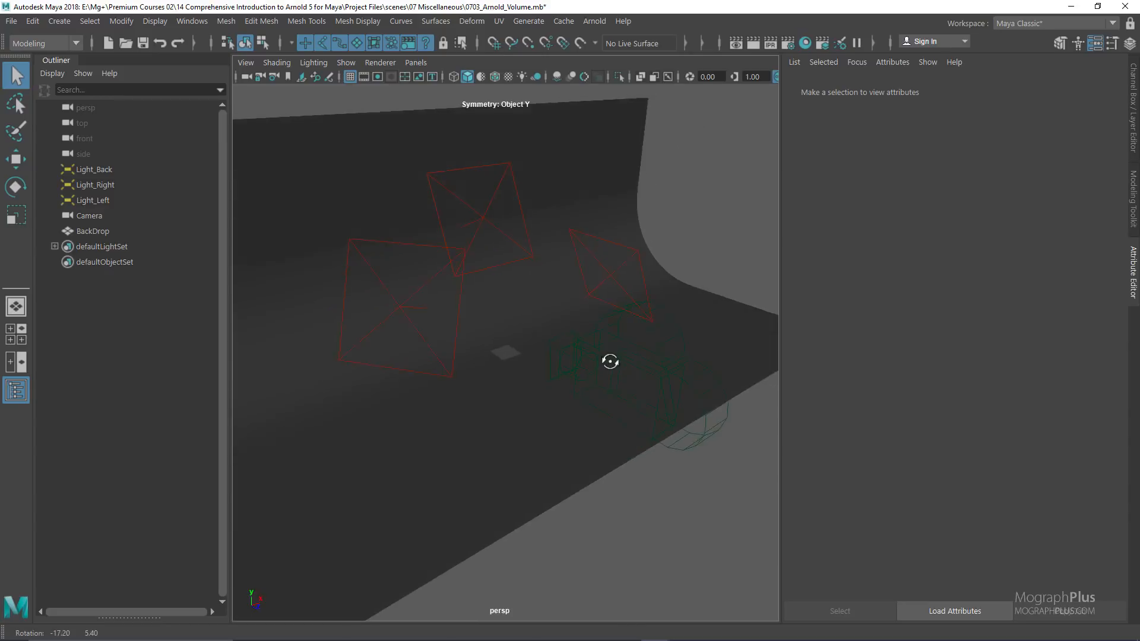
pyautogui.click(461, 262)
pyautogui.keyDown('alt'); pyautogui.moveTo(461, 261); pyautogui.dragTo(425, 226); pyautogui.keyUp('alt')
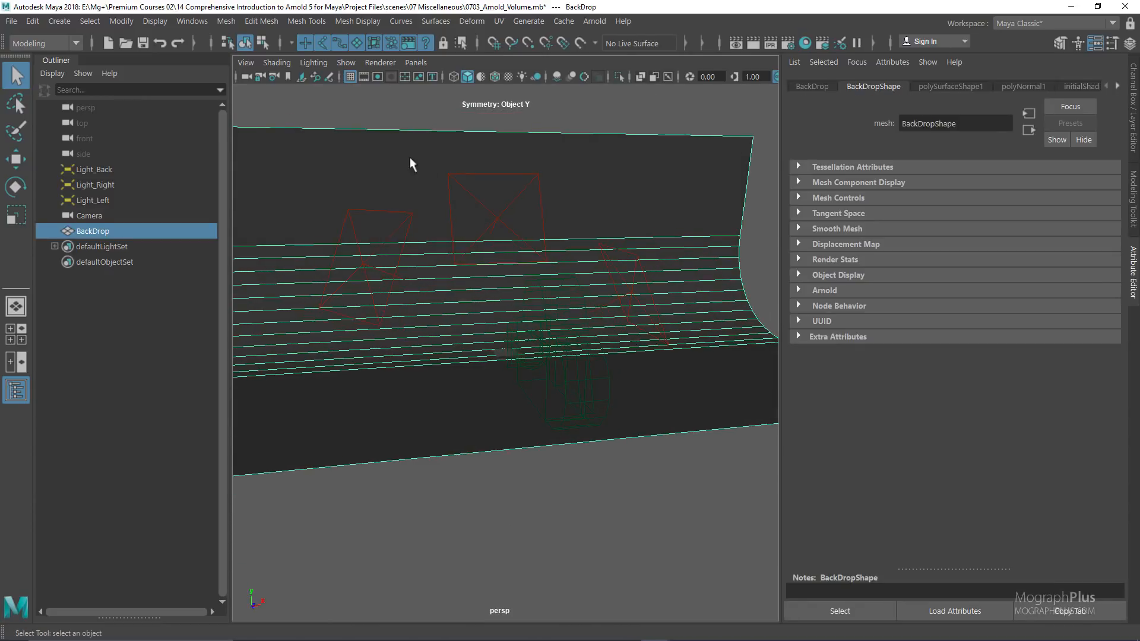
pyautogui.click(410, 127)
pyautogui.keyDown('alt'); pyautogui.moveTo(410, 136); pyautogui.dragTo(321, 148); pyautogui.keyUp('alt')
pyautogui.moveTo(306, 196); pyautogui.dragTo(394, 227)
pyautogui.keyDown('alt'); pyautogui.moveTo(590, 240); pyautogui.dragTo(634, 251); pyautogui.keyUp('alt')
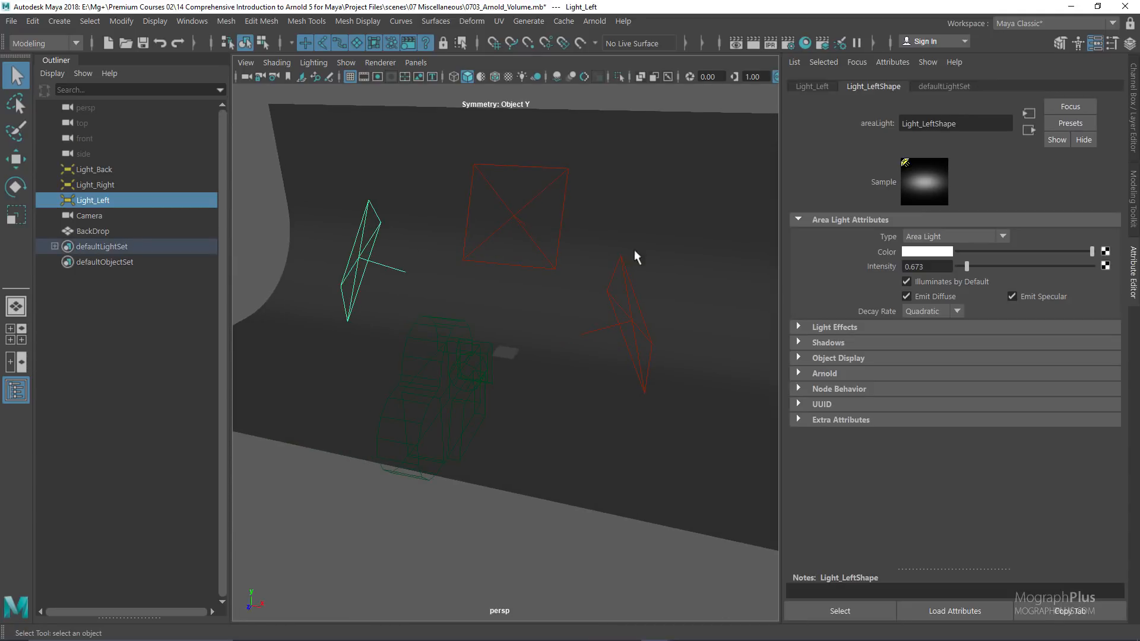
pyautogui.keyDown('alt'); pyautogui.moveTo(599, 292); pyautogui.dragTo(613, 279); pyautogui.keyUp('alt')
pyautogui.keyDown('alt'); pyautogui.moveTo(492, 190); pyautogui.dragTo(451, 181); pyautogui.keyUp('alt')
# Switch the viewport from the perspective view to the scene camera named Camera
pyautogui.click(414, 64)
pyautogui.moveTo(421, 83)
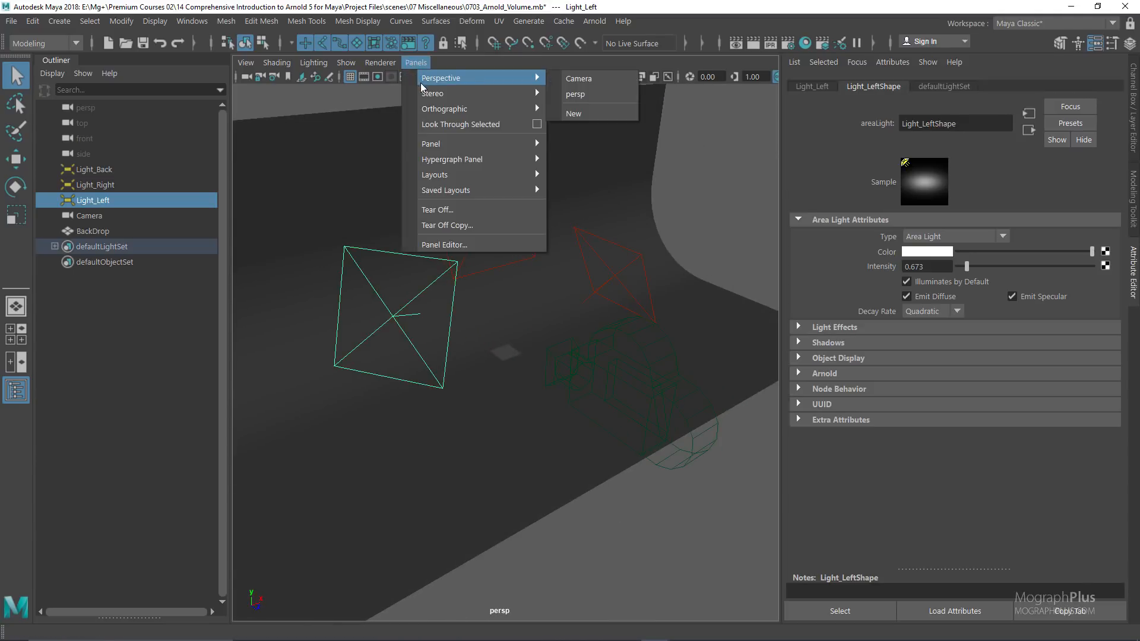
pyautogui.click(593, 78)
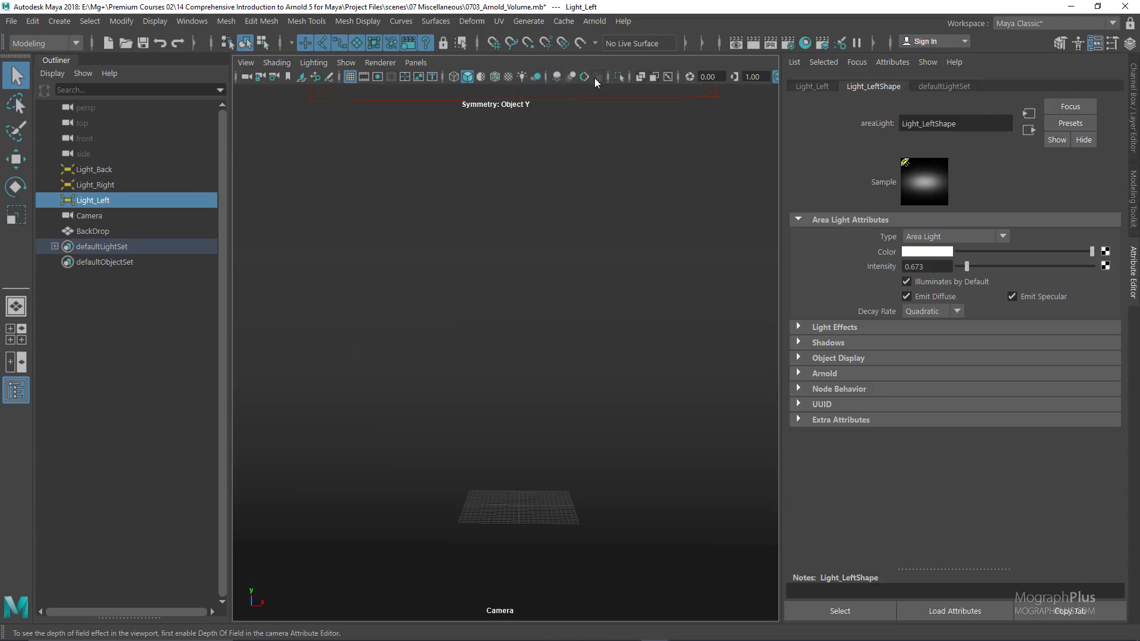
# Create an Arnold volume and load explosion.vdb into it from the project's assets/openVDB folder
pyautogui.click(592, 21)
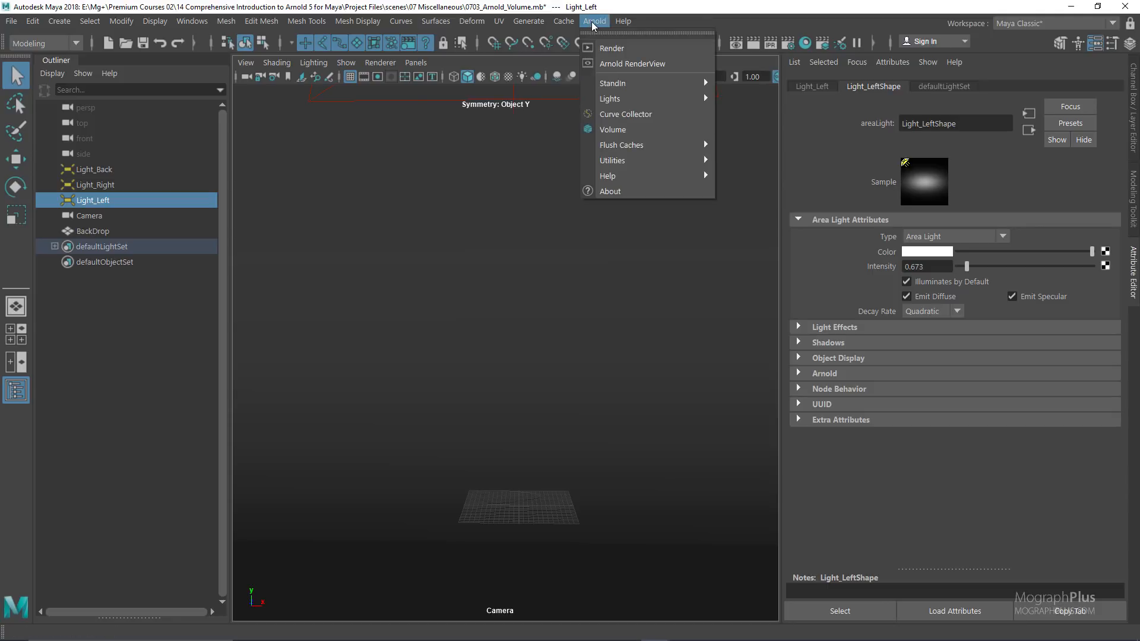
pyautogui.click(662, 130)
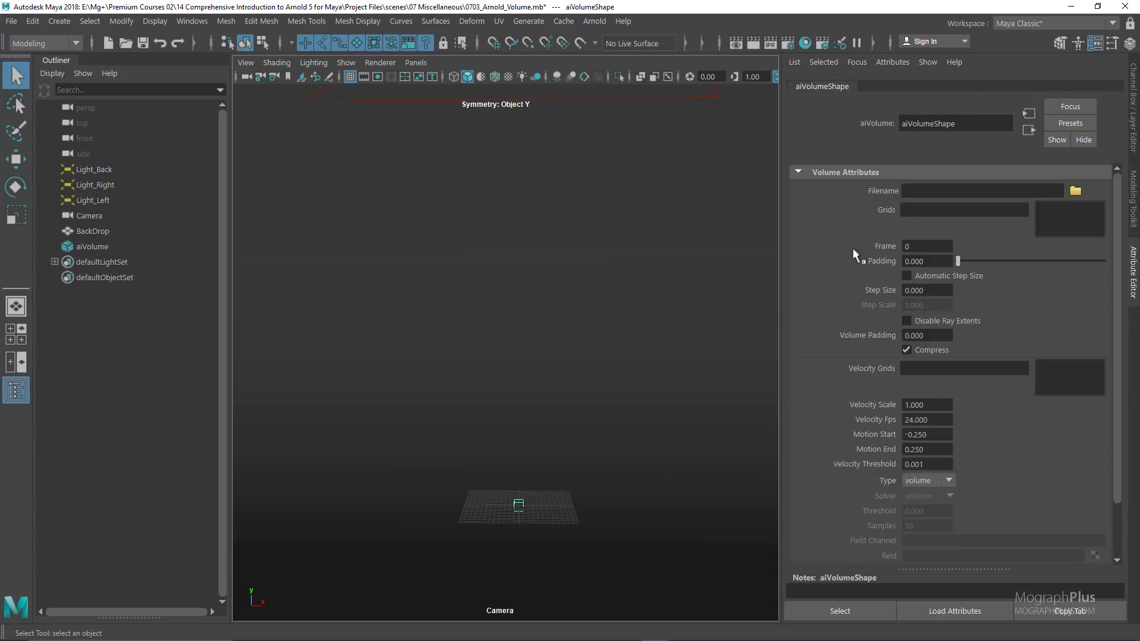
pyautogui.click(1077, 191)
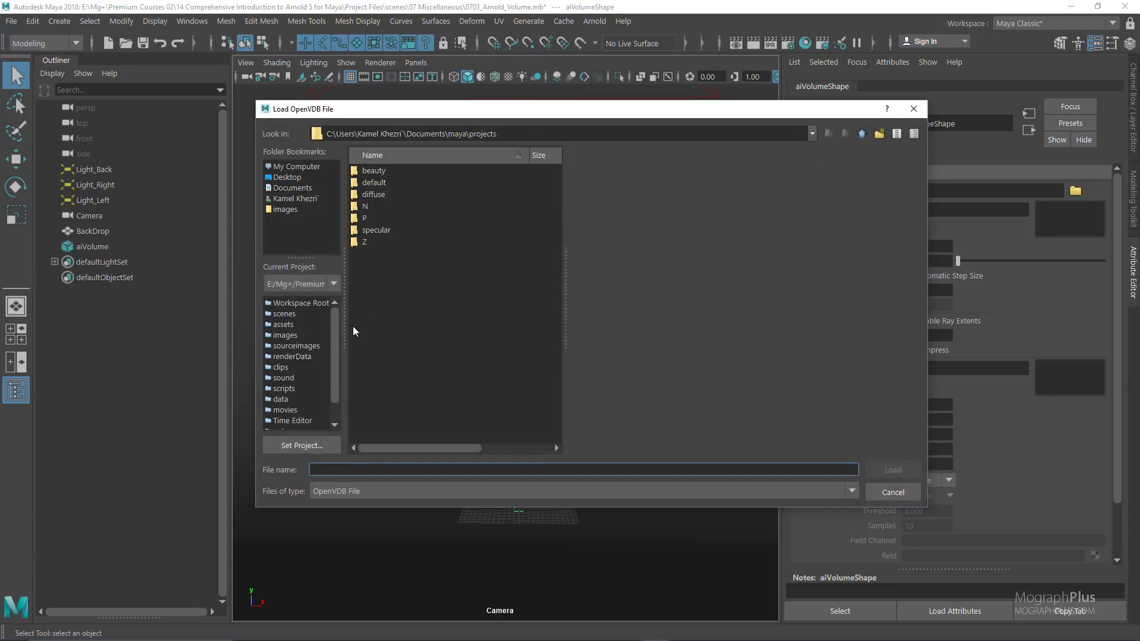
pyautogui.click(289, 324)
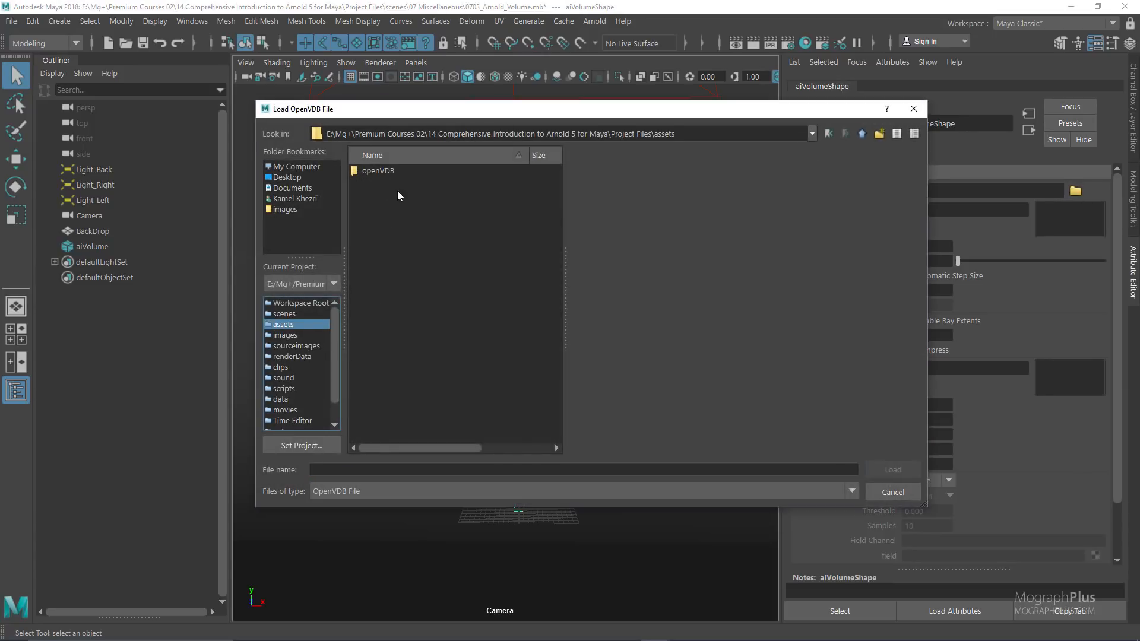
pyautogui.doubleClick(386, 171)
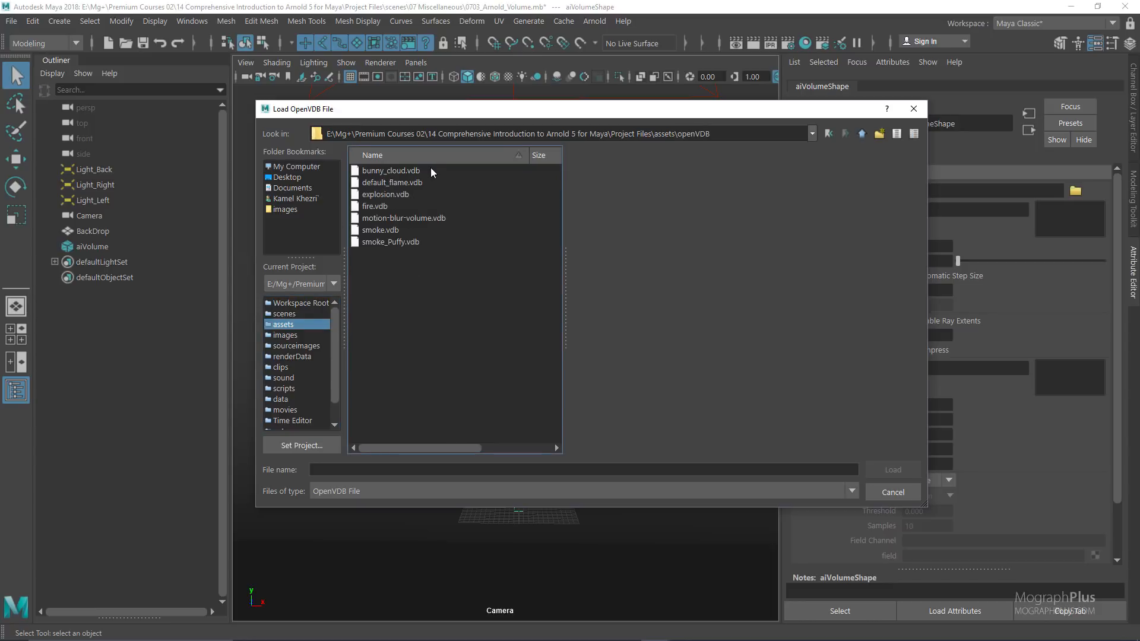
pyautogui.click(398, 195)
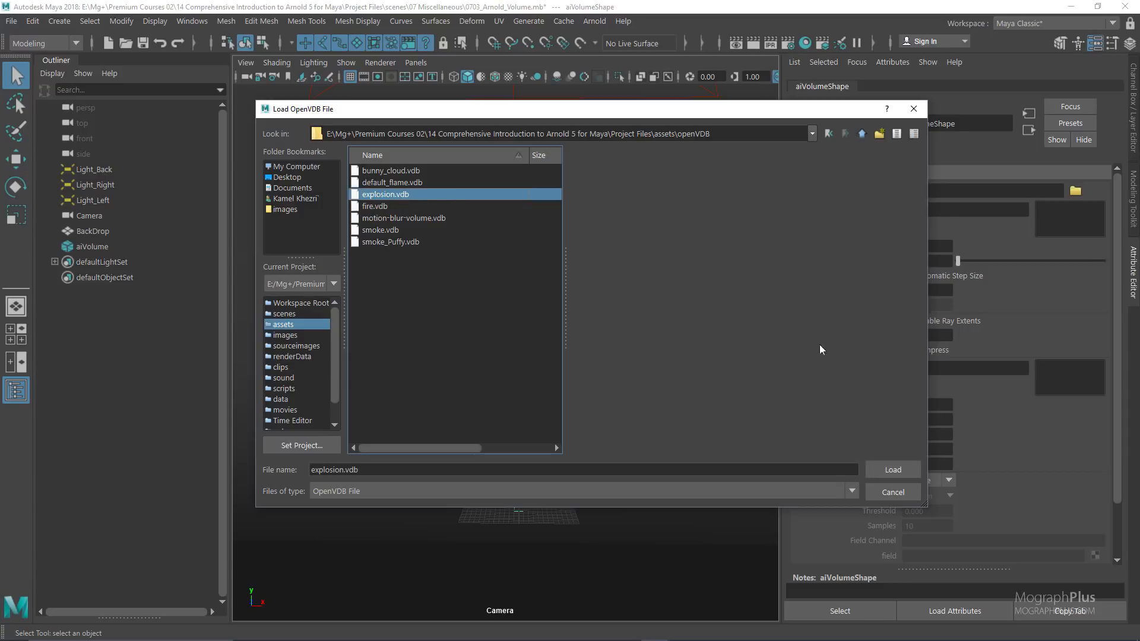
pyautogui.click(893, 470)
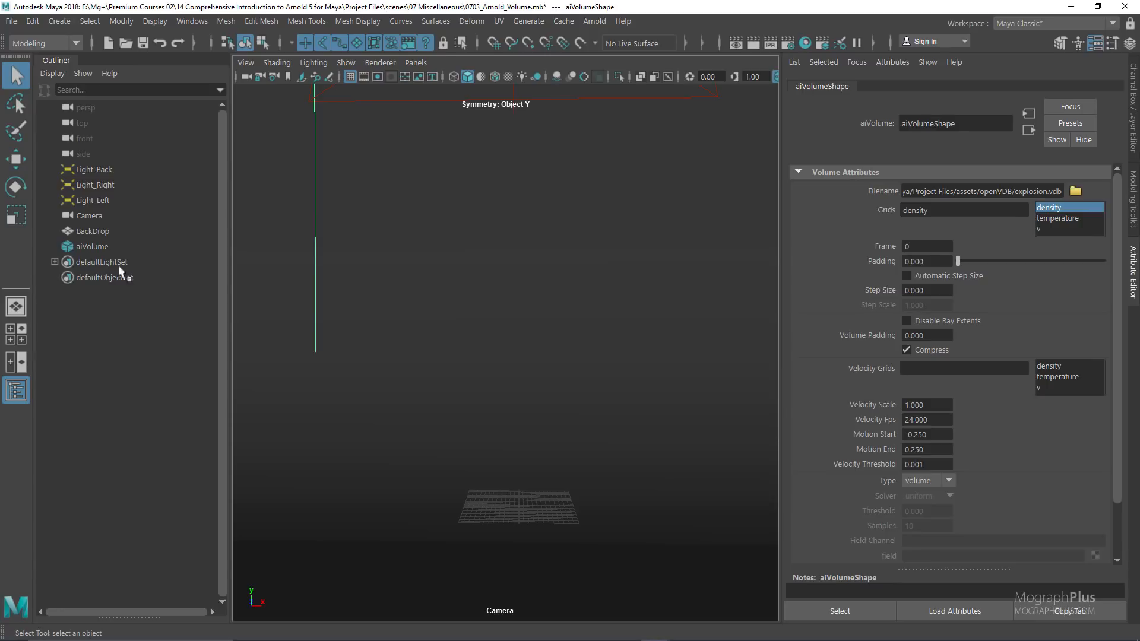
# Scale the aiVolume object uniformly to 0.4 on all three axes, and deselect it
pyautogui.click(93, 246)
pyautogui.click(810, 85)
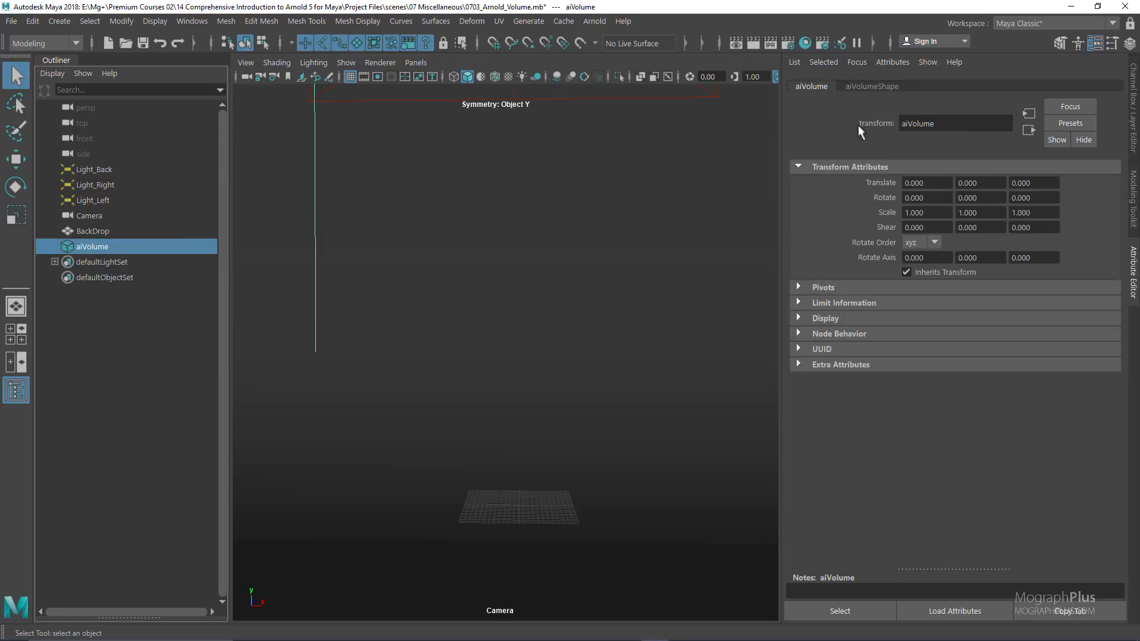
pyautogui.click(915, 213)
pyautogui.write('0.4')
pyautogui.press('Tab')
pyautogui.write('0.4')
pyautogui.press('Tab')
pyautogui.write('0.4')
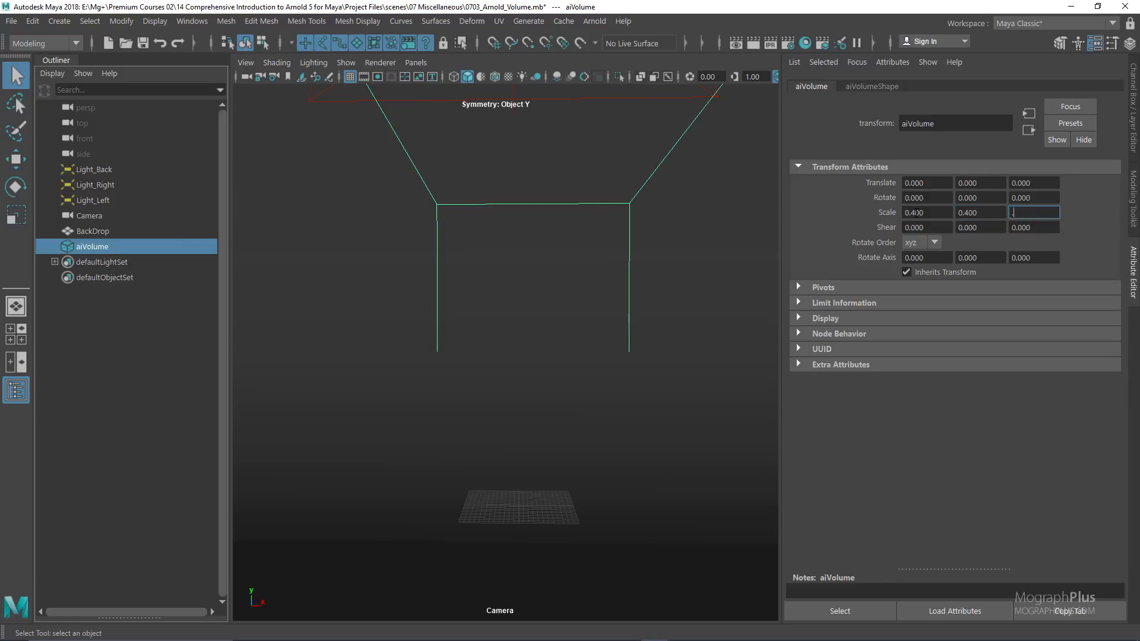
pyautogui.press('Return')
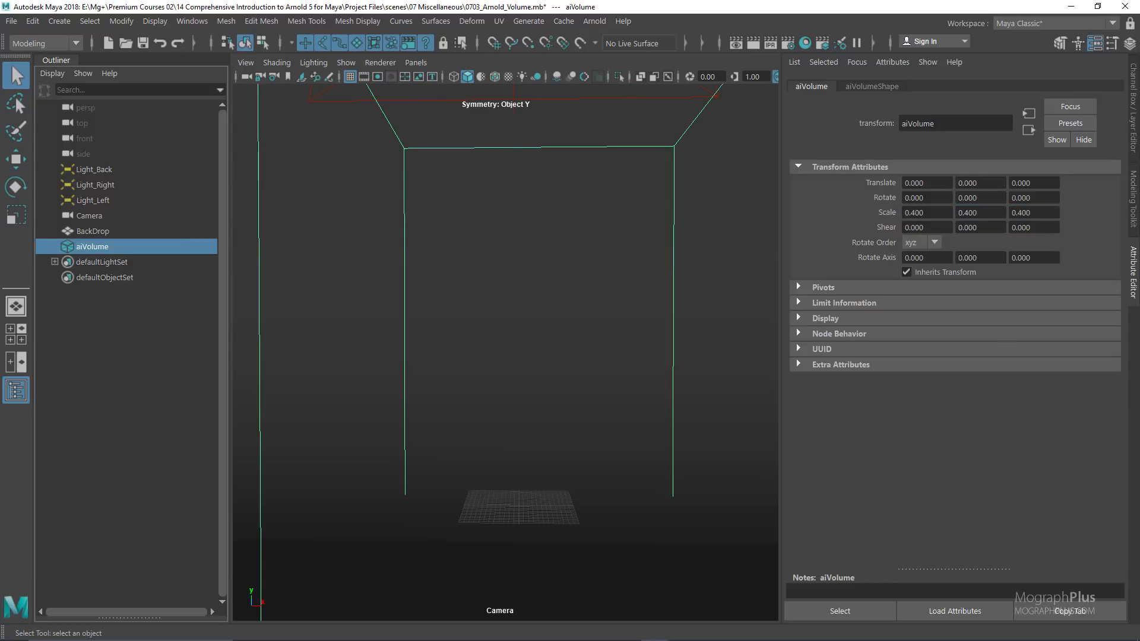
pyautogui.click(103, 293)
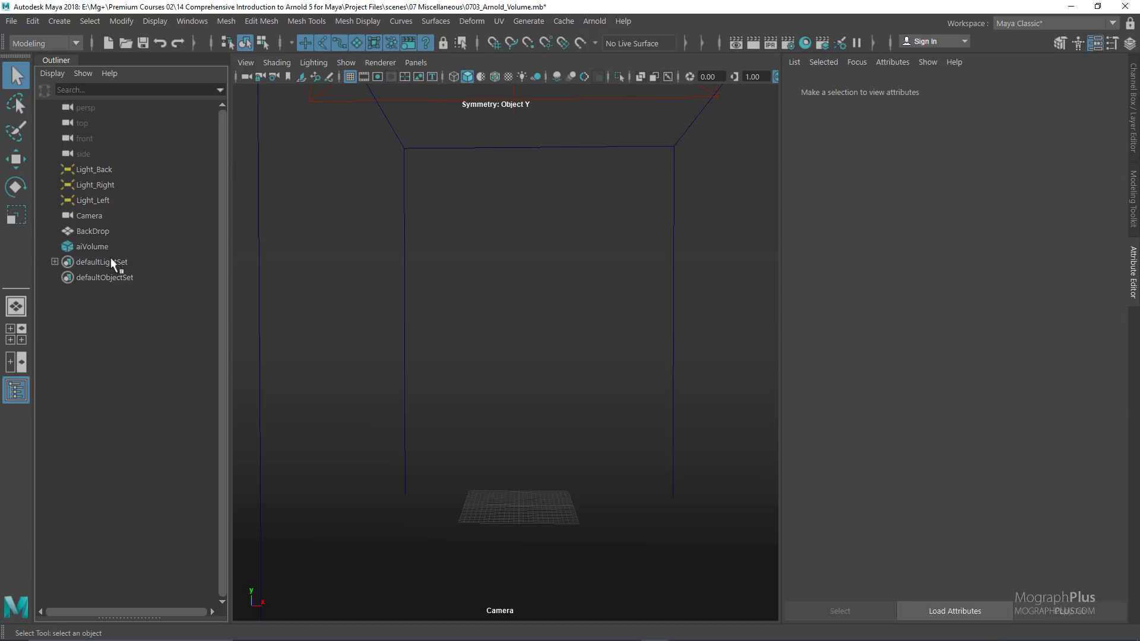
# Move the aiVolume object along the X axis to about -9.5
pyautogui.click(119, 249)
pyautogui.press('w')
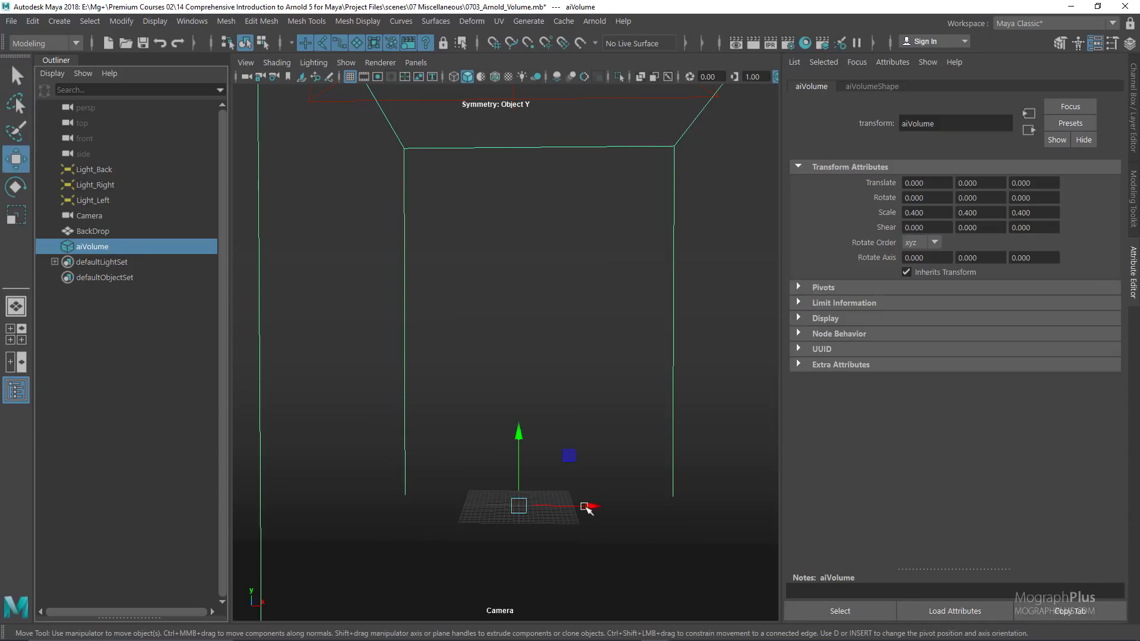
pyautogui.moveTo(582, 507); pyautogui.dragTo(545, 506)
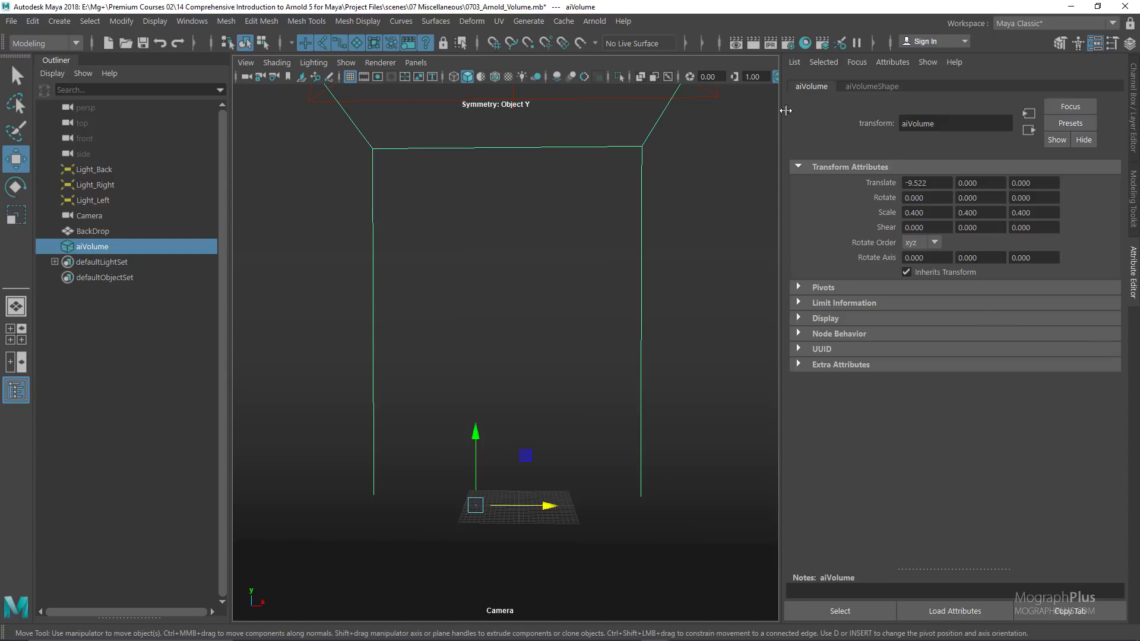
# Add the temperature and v grids to density in the volume shape's Grids setting
pyautogui.click(868, 88)
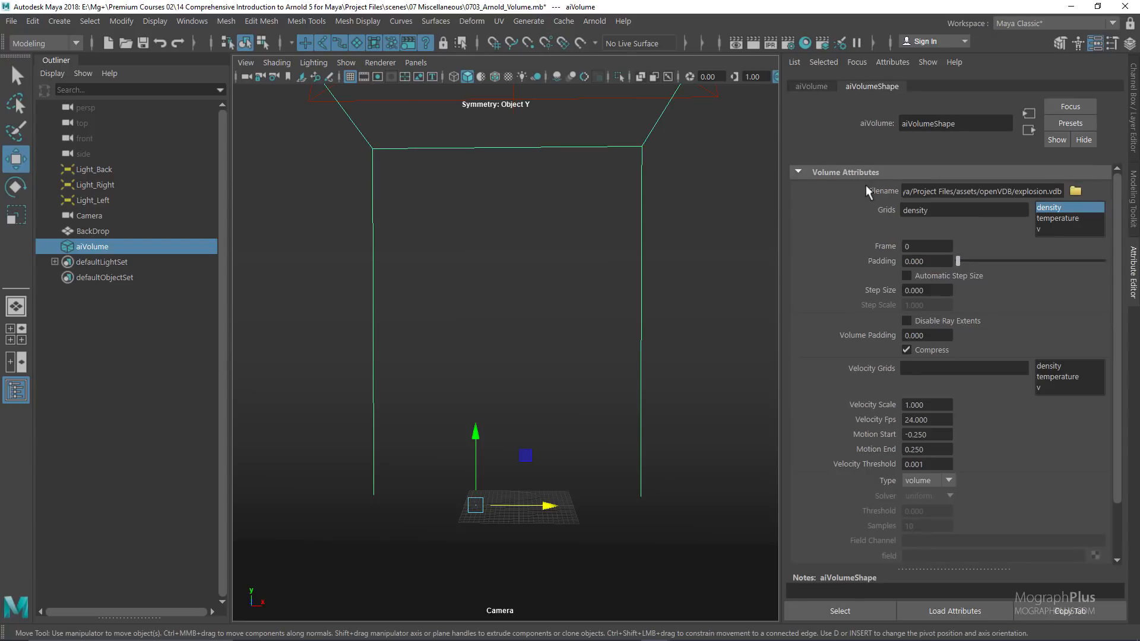
pyautogui.moveTo(999, 191); pyautogui.dragTo(1062, 191)
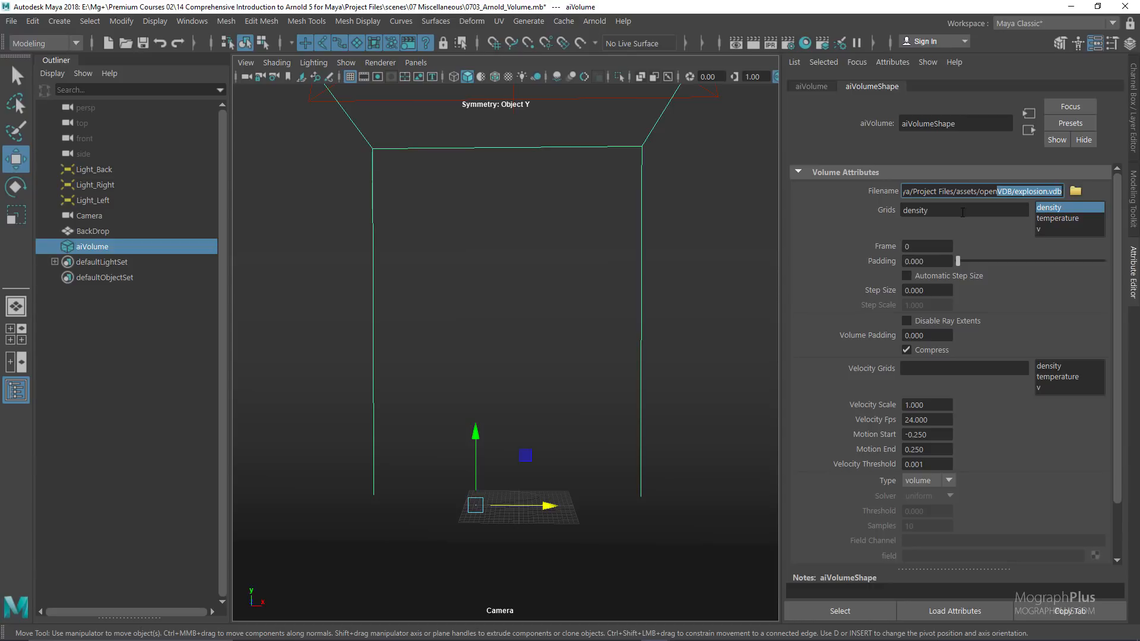
pyautogui.keyDown('ctrl'); pyautogui.click(1053, 219); pyautogui.keyUp('ctrl')
pyautogui.keyDown('ctrl'); pyautogui.click(1048, 230); pyautogui.keyUp('ctrl')
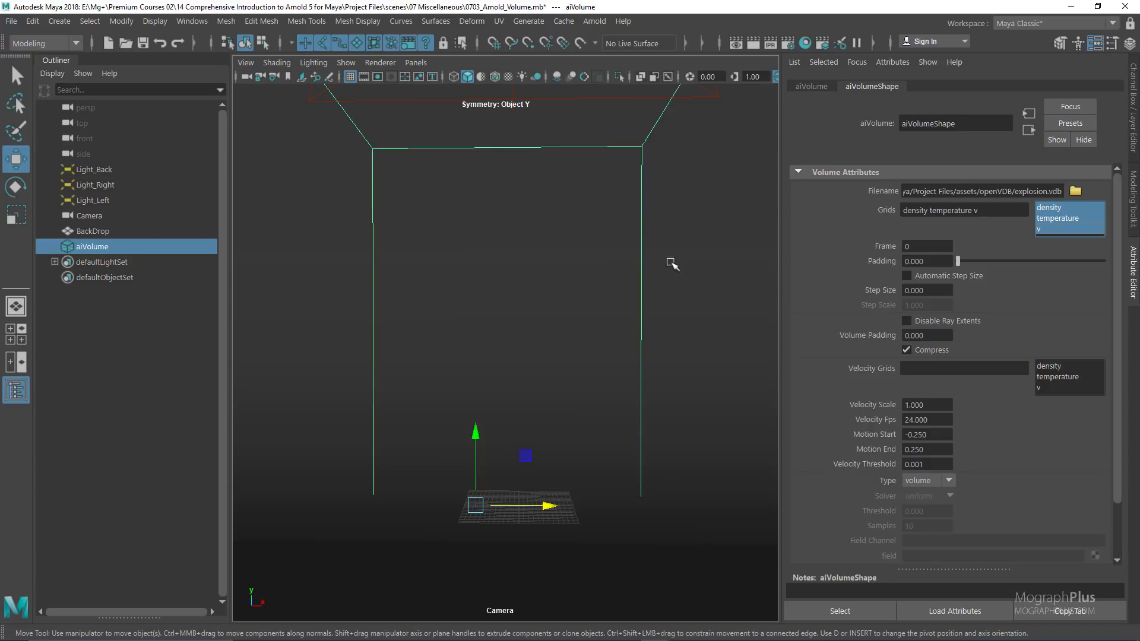
# Replace the camera viewport with the Hypershade
pyautogui.click(415, 63)
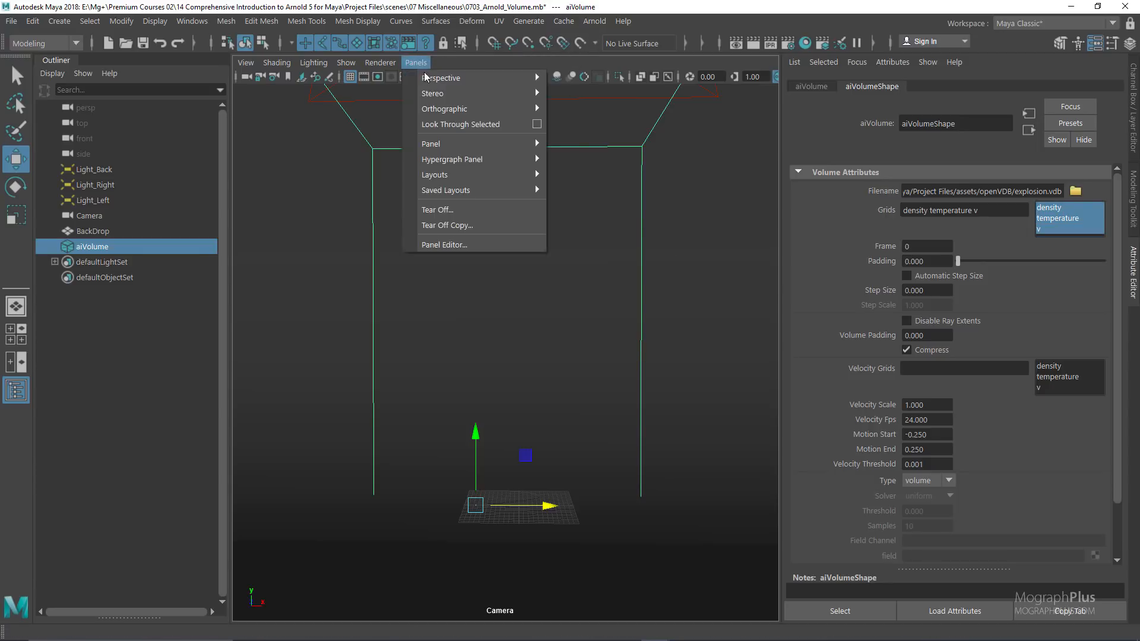
pyautogui.moveTo(492, 148)
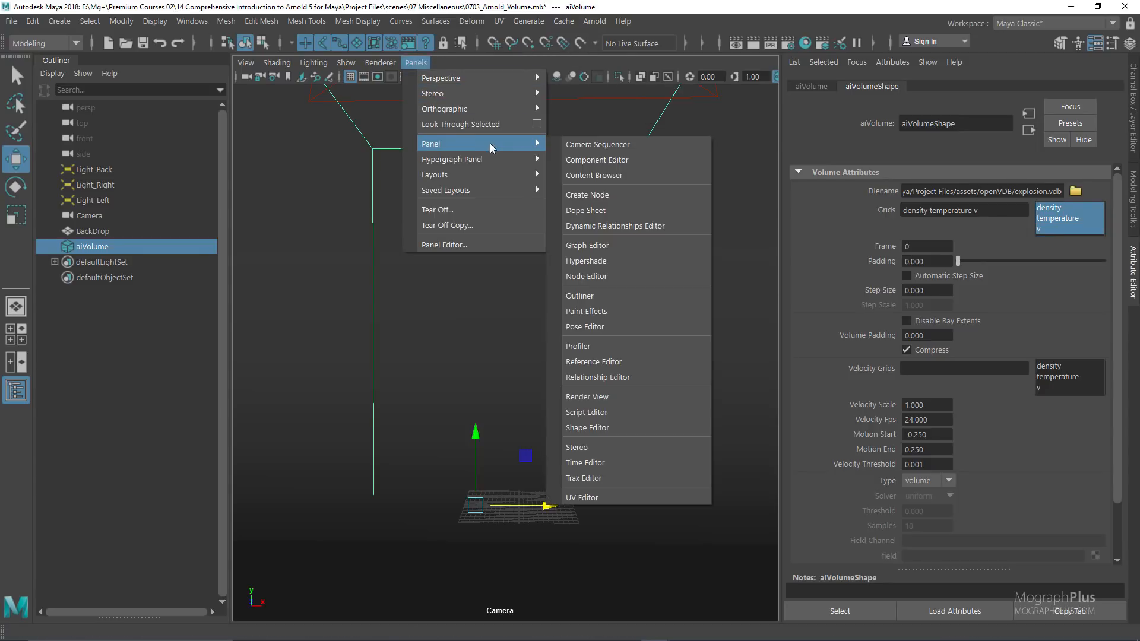
pyautogui.click(638, 261)
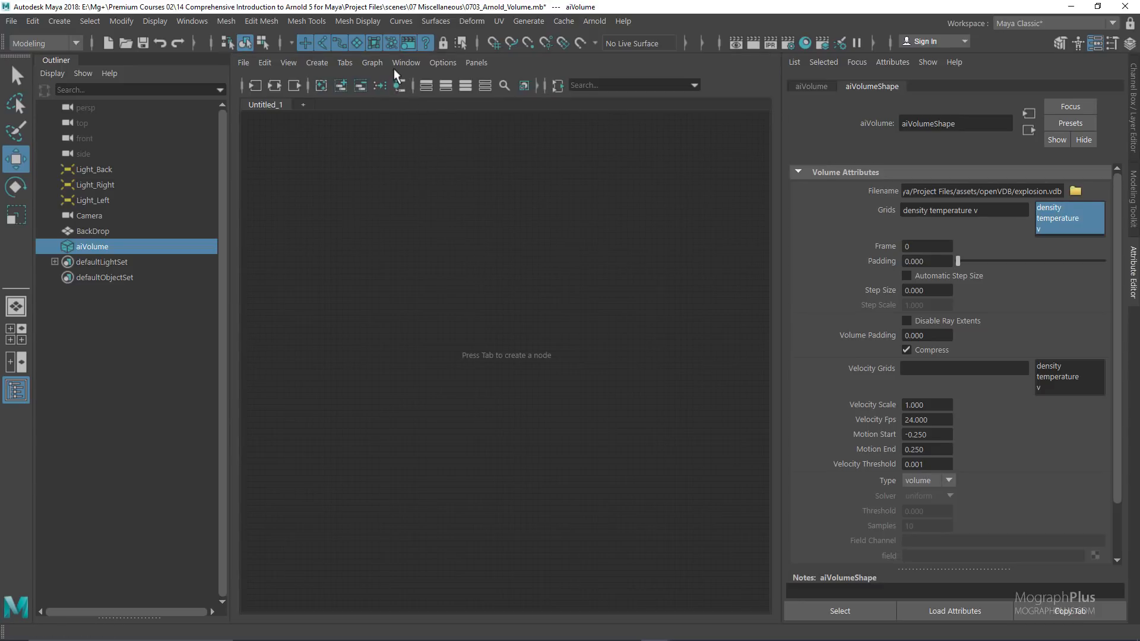
# Create an aiStandardVolume shader from the Arnold volume shaders in the Hypershade
pyautogui.click(406, 62)
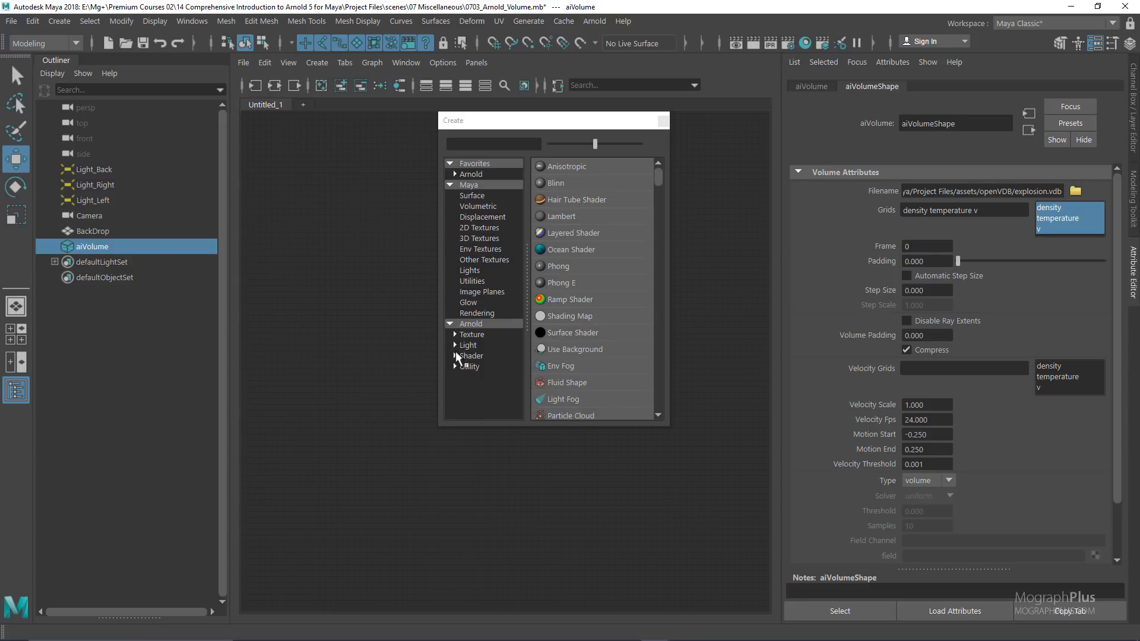
pyautogui.click(455, 355)
pyautogui.click(479, 379)
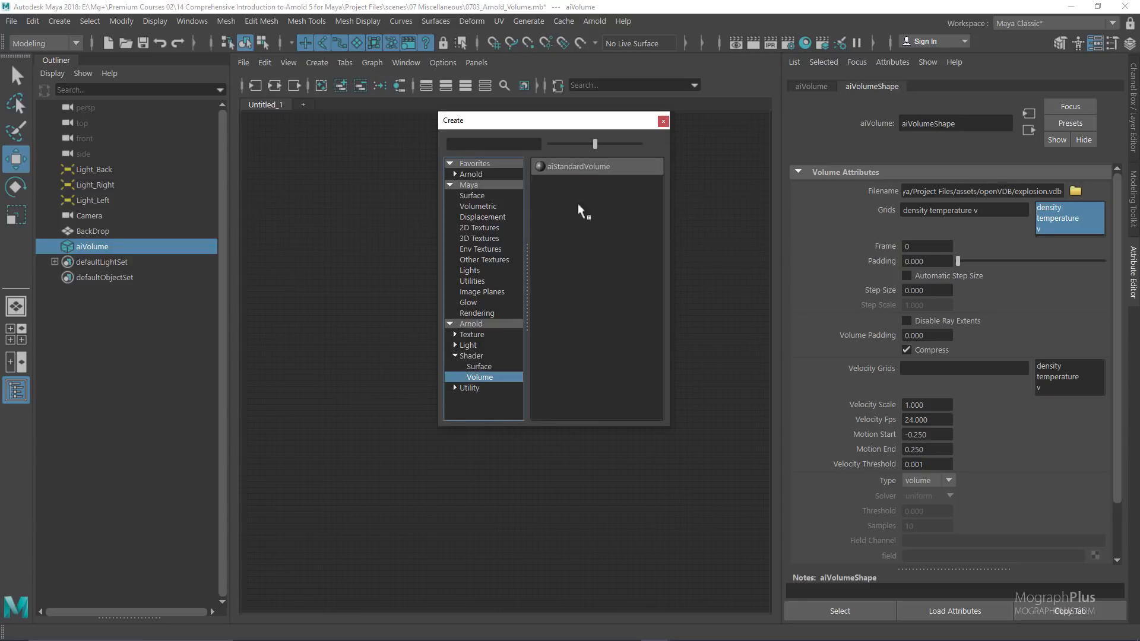
pyautogui.click(581, 165)
pyautogui.click(663, 121)
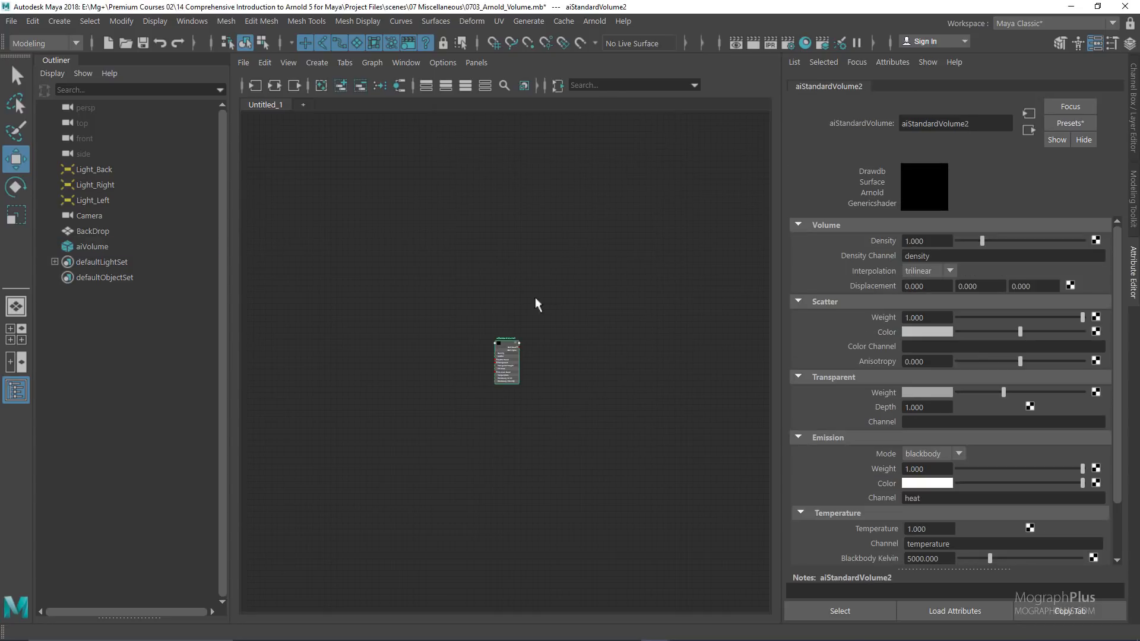
pyautogui.press('f')
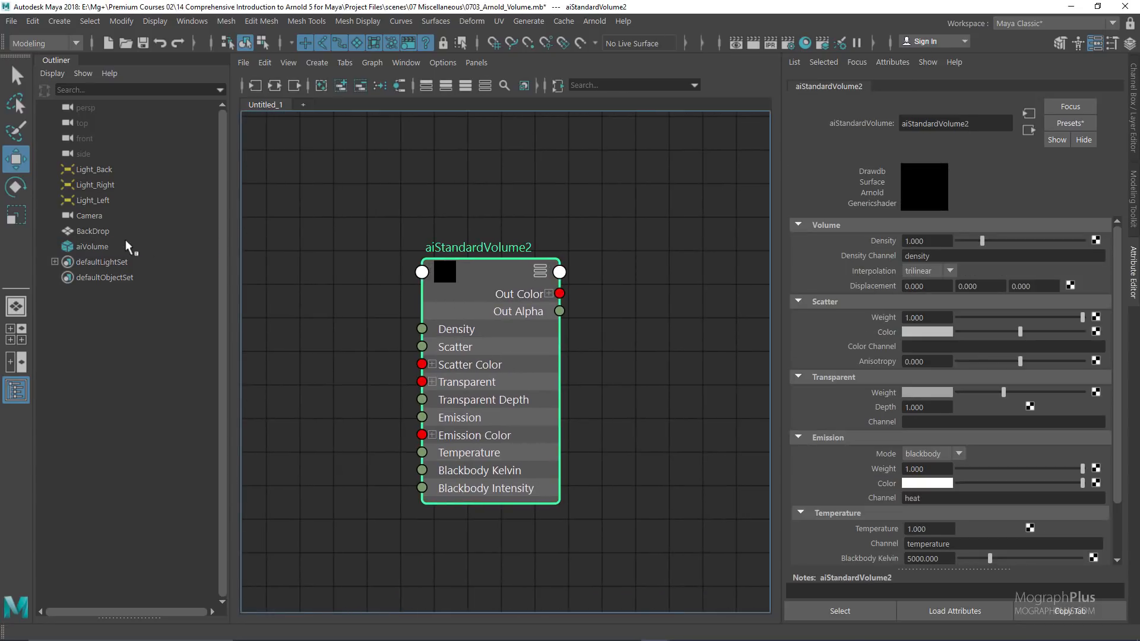
# Assign the new aiStandardVolume shader to the aiVolume object and open the Arnold RenderView
pyautogui.click(108, 244)
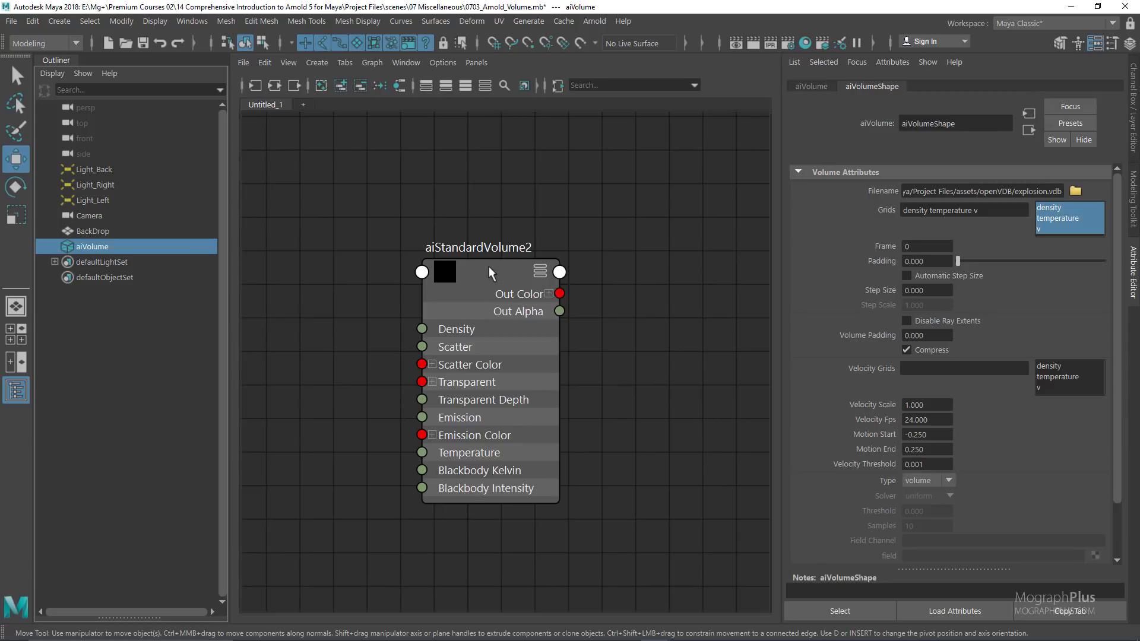
pyautogui.moveTo(494, 266); pyautogui.dragTo(499, 230, button='right')
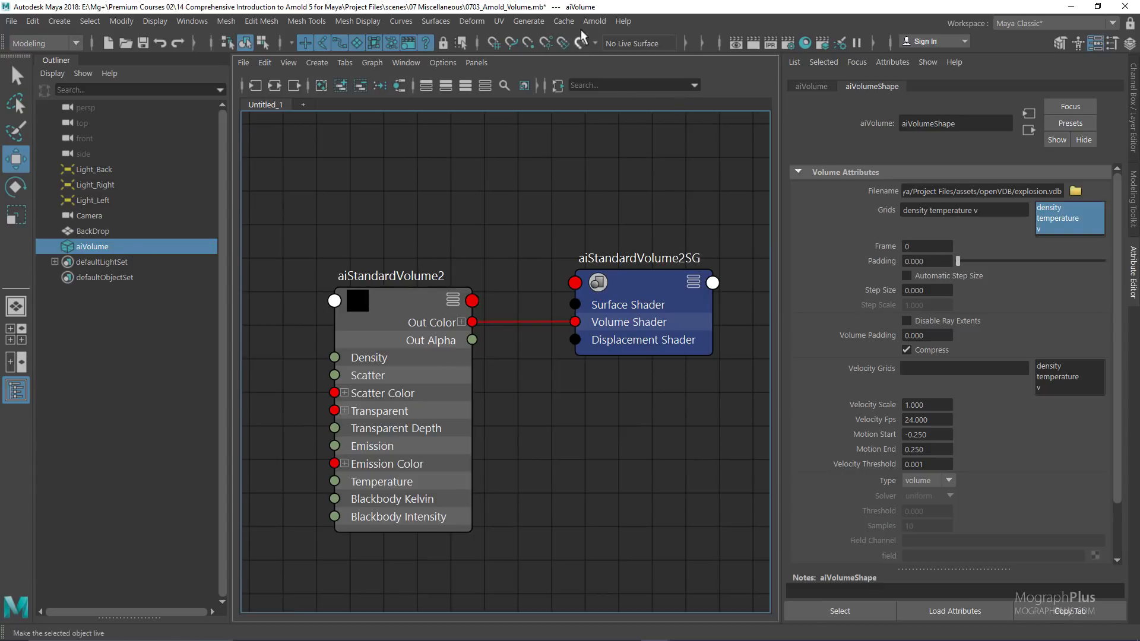
pyautogui.click(594, 21)
pyautogui.click(629, 66)
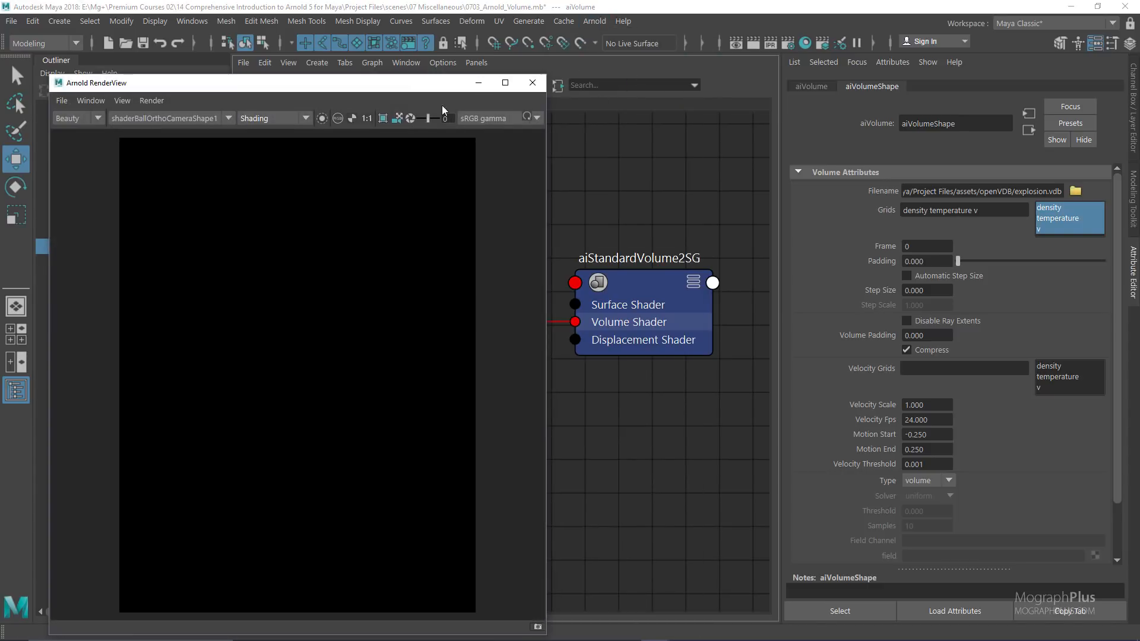
# Hide the View Transform and Debug Shading controls from the Arnold RenderView toolbar
pyautogui.moveTo(444, 86); pyautogui.dragTo(638, 72)
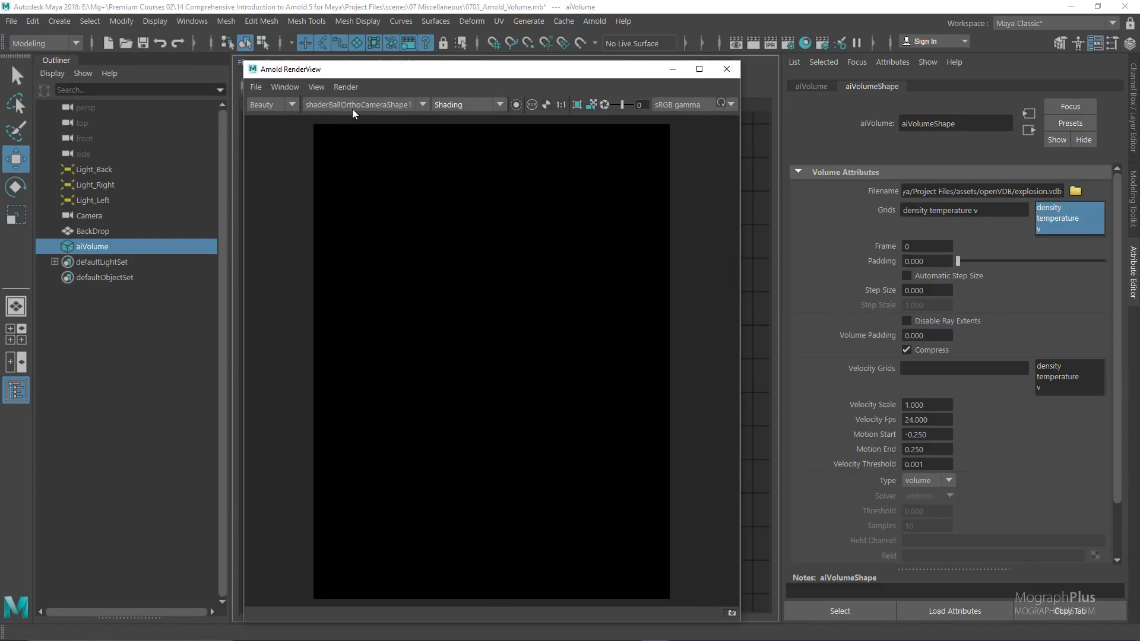
pyautogui.click(287, 88)
pyautogui.moveTo(383, 226)
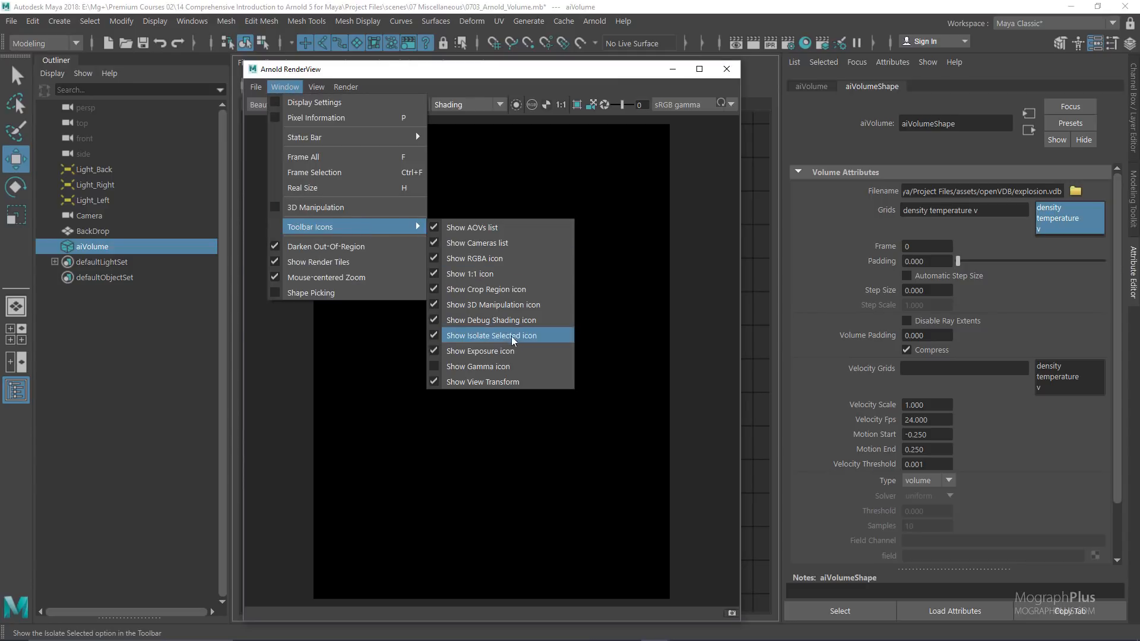
pyautogui.click(540, 381)
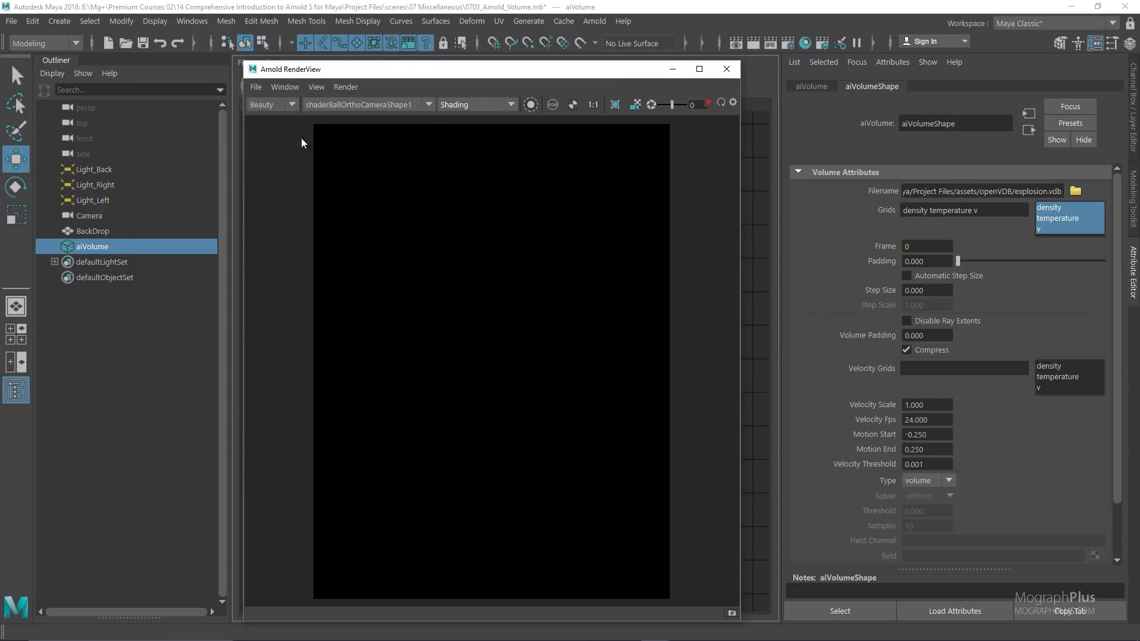
pyautogui.click(284, 88)
pyautogui.moveTo(385, 227)
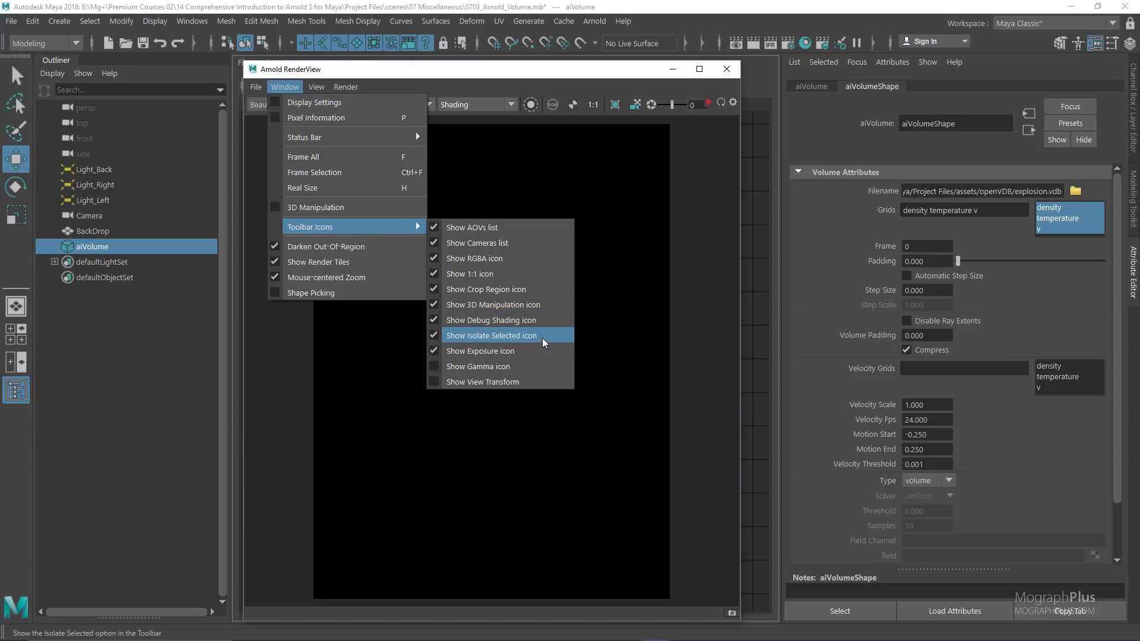
pyautogui.click(533, 320)
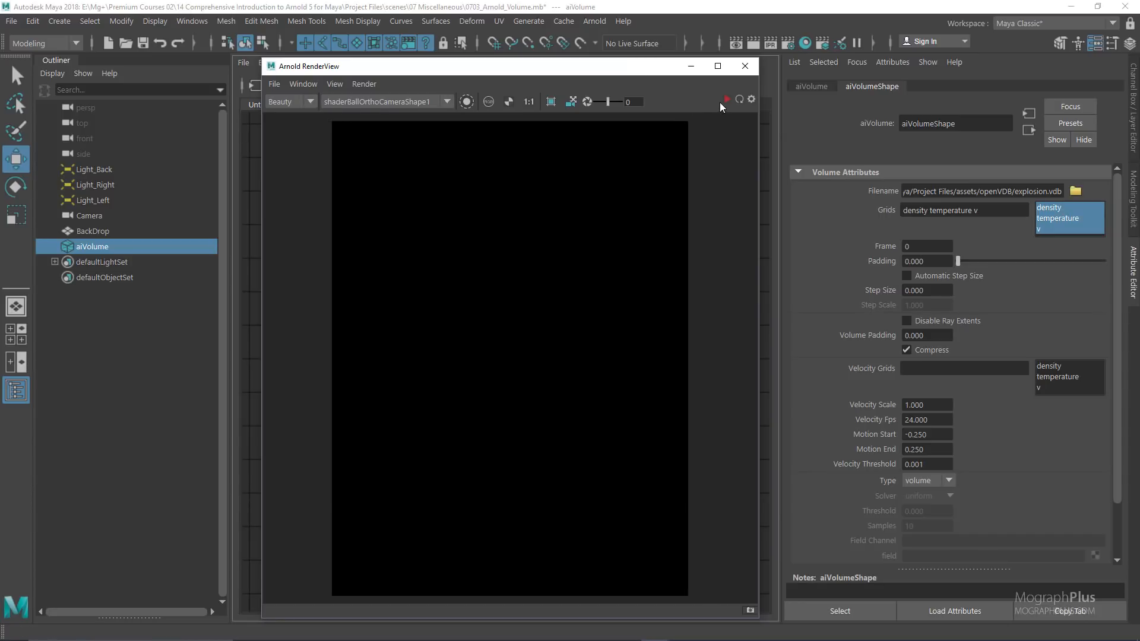
# Start the interactive Arnold render and switch its camera to CameraShape
pyautogui.click(726, 100)
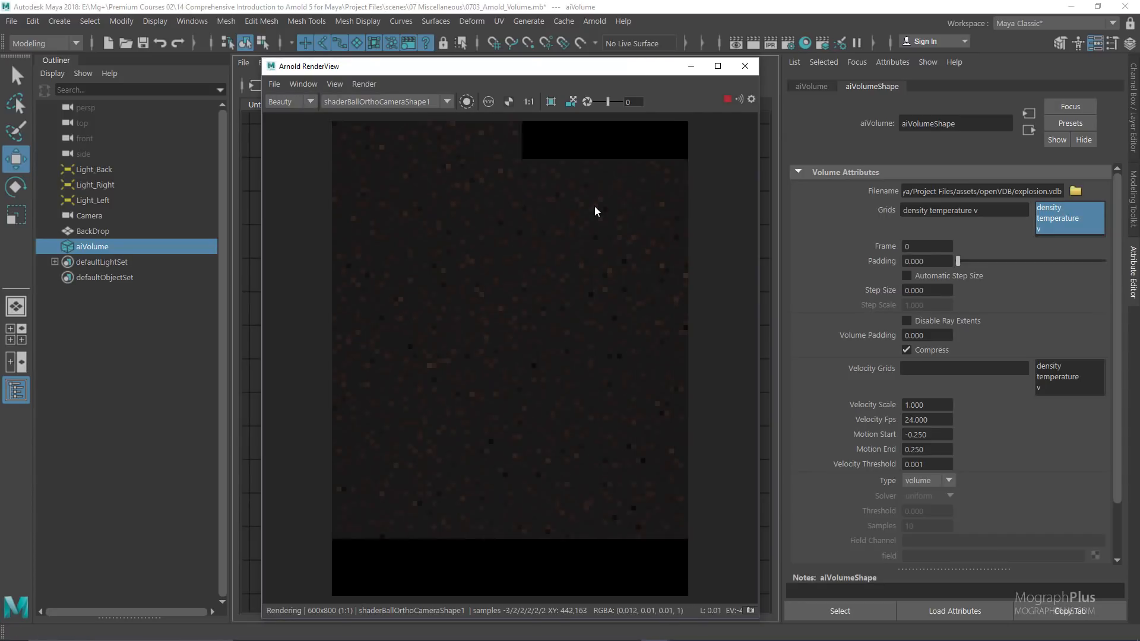
pyautogui.click(355, 102)
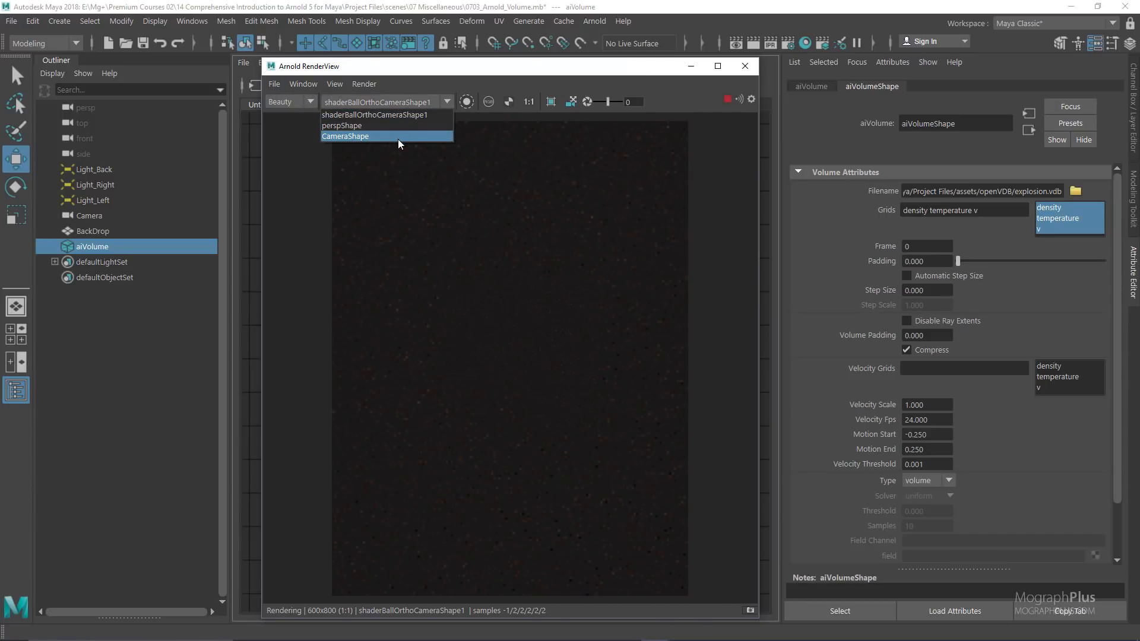
pyautogui.click(398, 139)
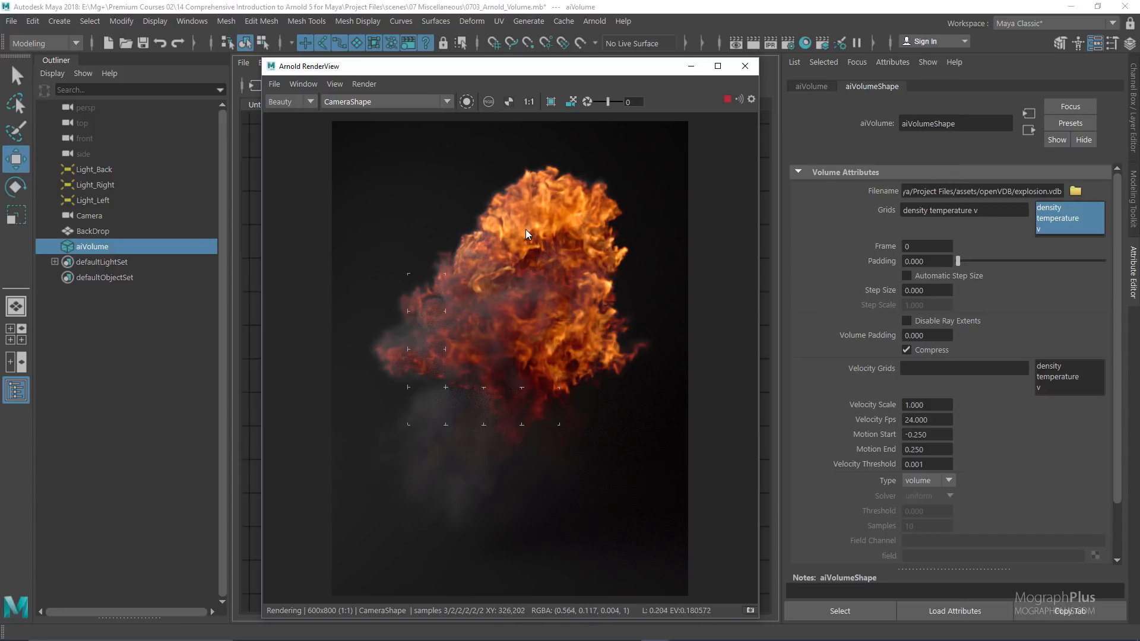
# Choose v as the velocity grid of the aiVolume shape
pyautogui.click(1040, 387)
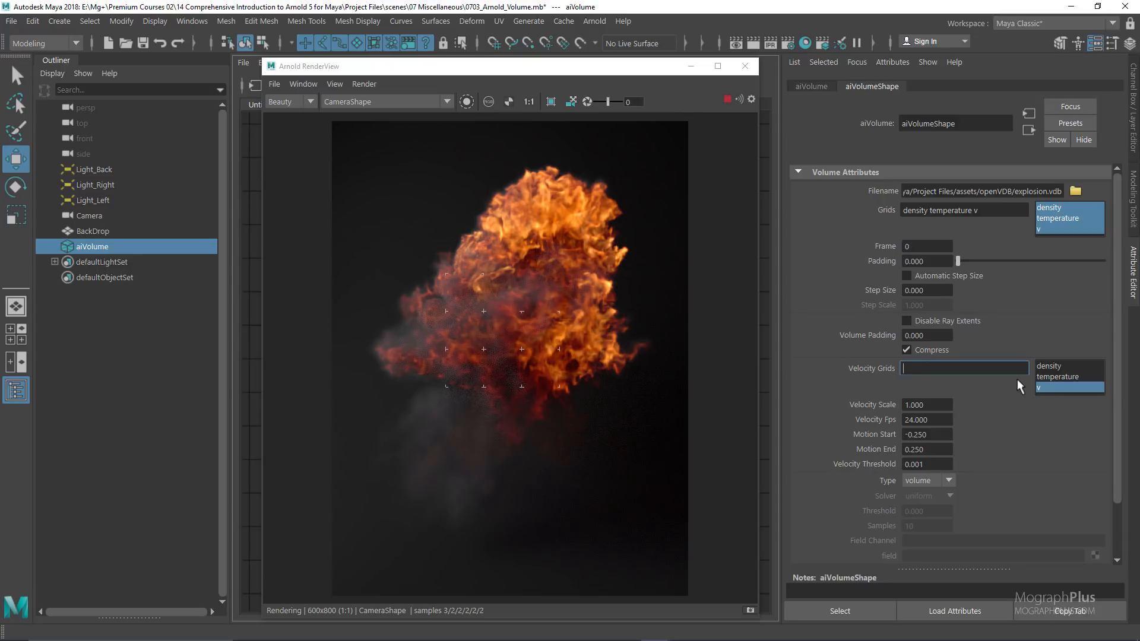
pyautogui.click(1062, 387)
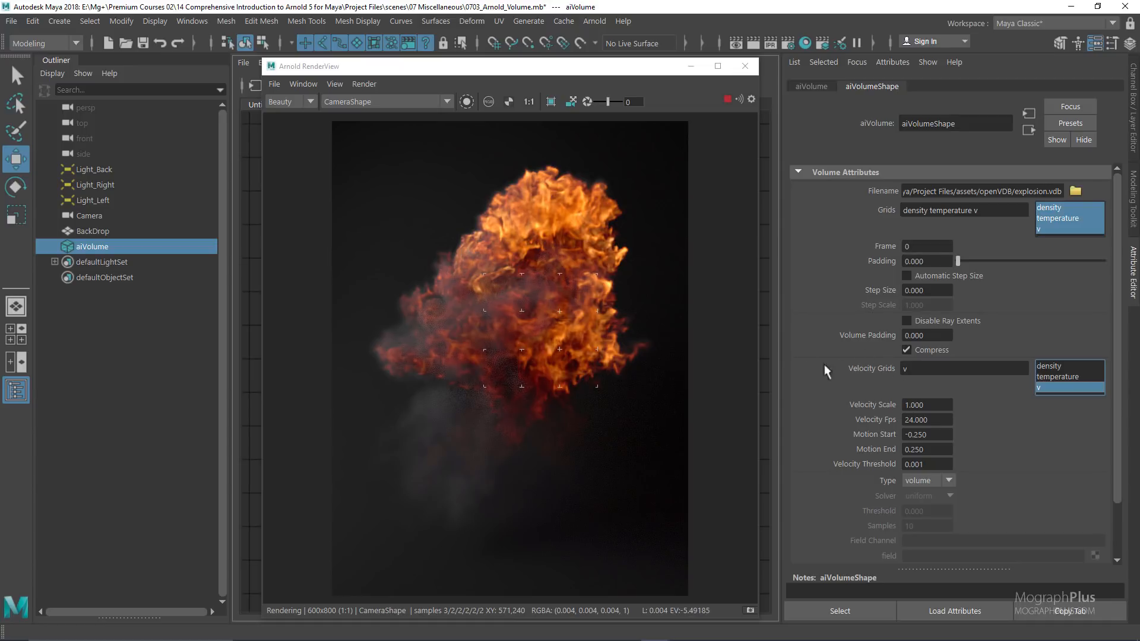
# Select the aiStandardVolume2 shader beside the render and set its emission mode to none
pyautogui.moveTo(425, 69); pyautogui.dragTo(221, 70)
pyautogui.keyDown('alt'); pyautogui.moveTo(557, 204); pyautogui.dragTo(664, 190, button='middle'); pyautogui.keyUp('alt')
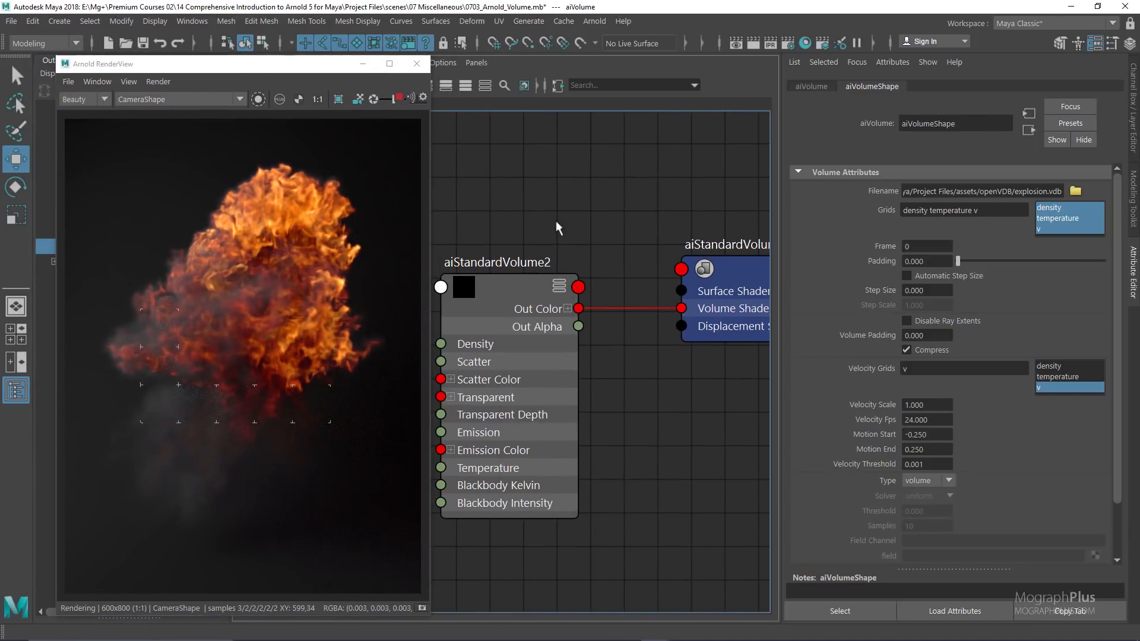
pyautogui.click(525, 272)
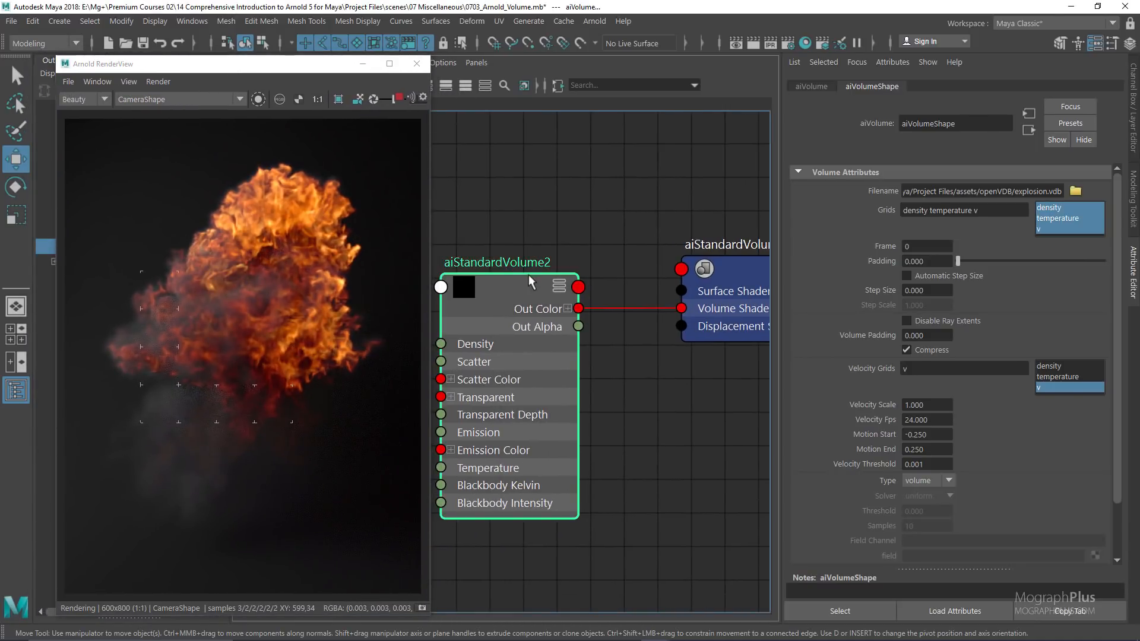
pyautogui.click(582, 247)
pyautogui.click(540, 283)
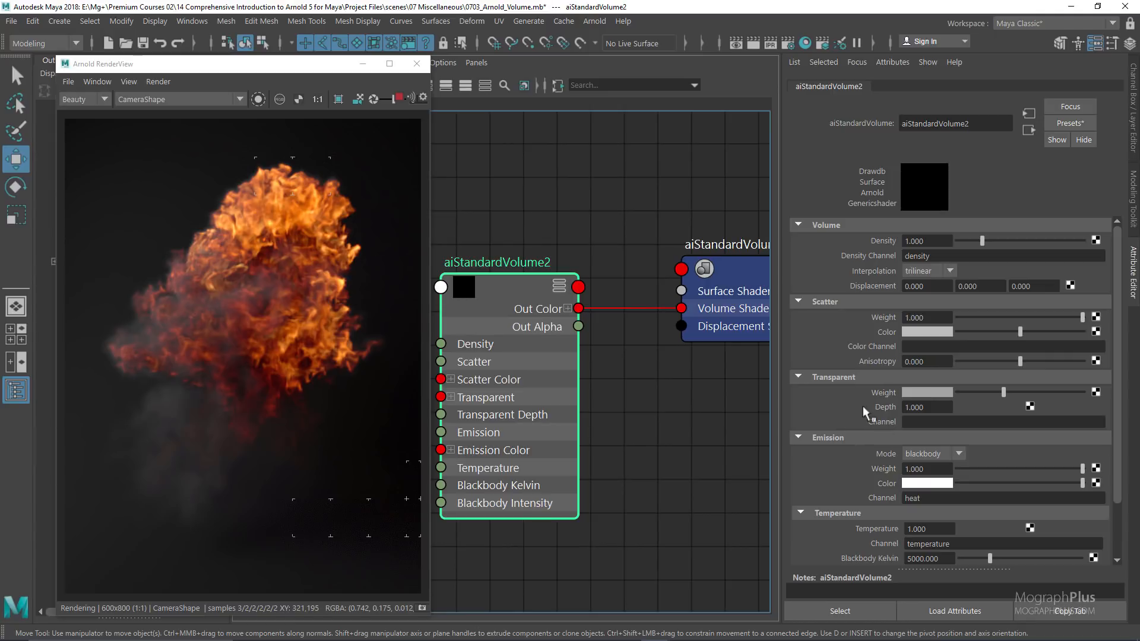
pyautogui.scroll(-3, 829, 386)
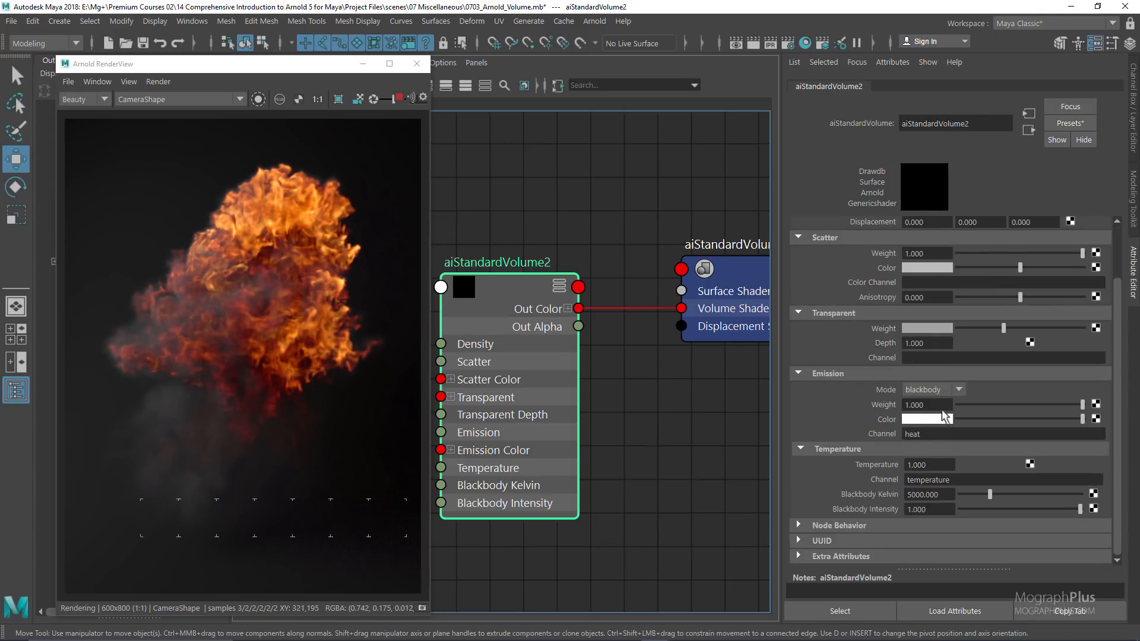
pyautogui.click(932, 390)
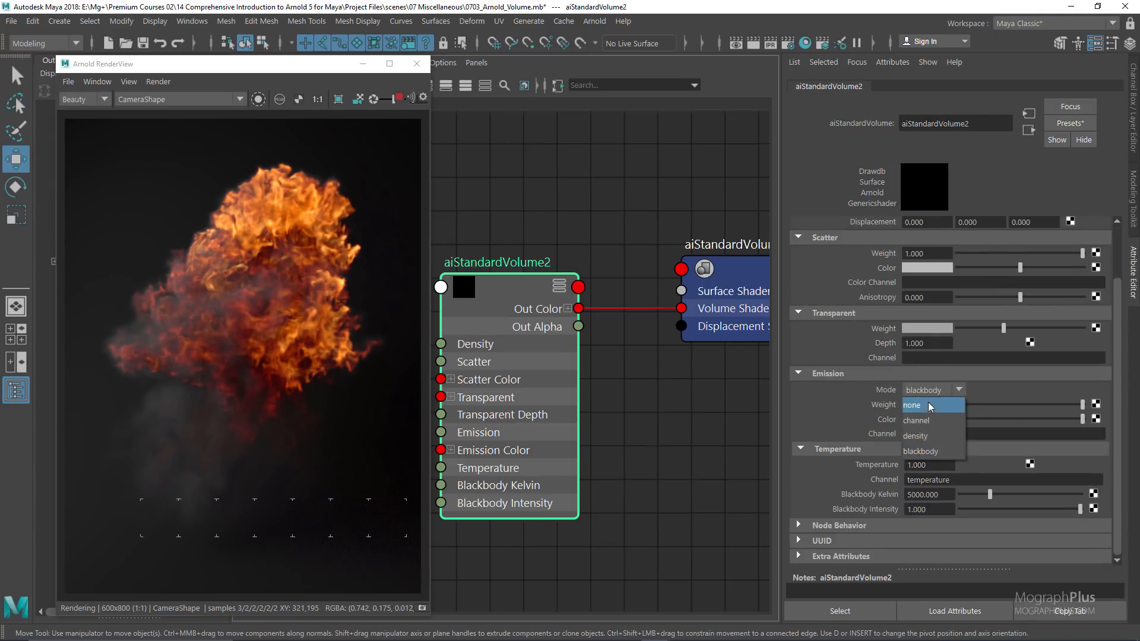
pyautogui.click(930, 406)
pyautogui.click(844, 373)
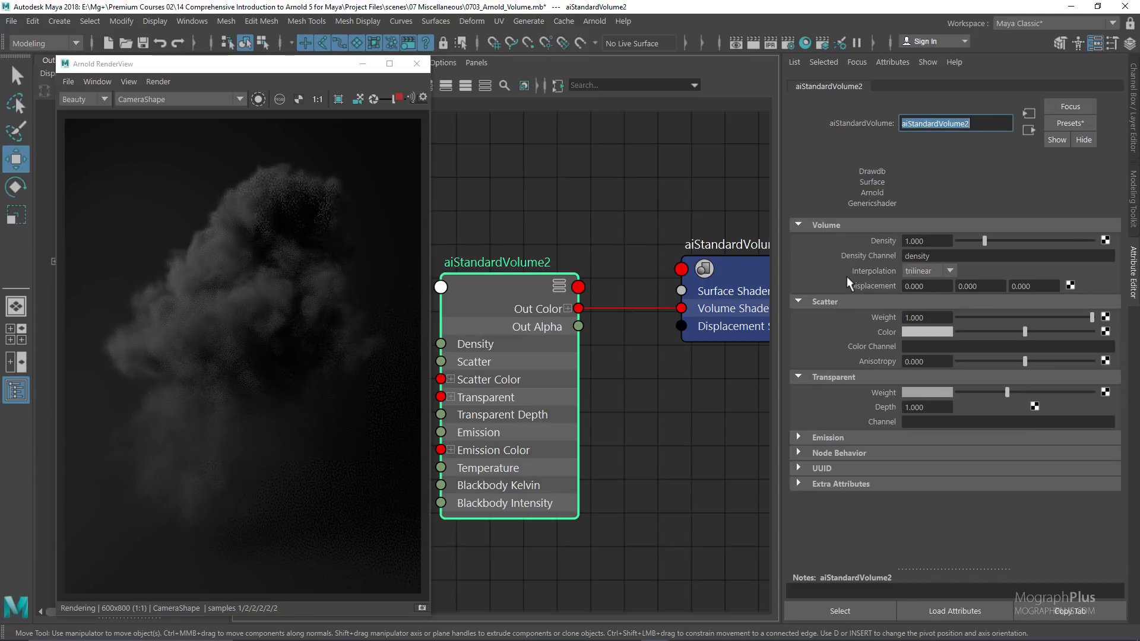
# Try volume density values of 0.3, 1 and 5 on the aiStandardVolume2 shader to compare the smoke
pyautogui.click(920, 242)
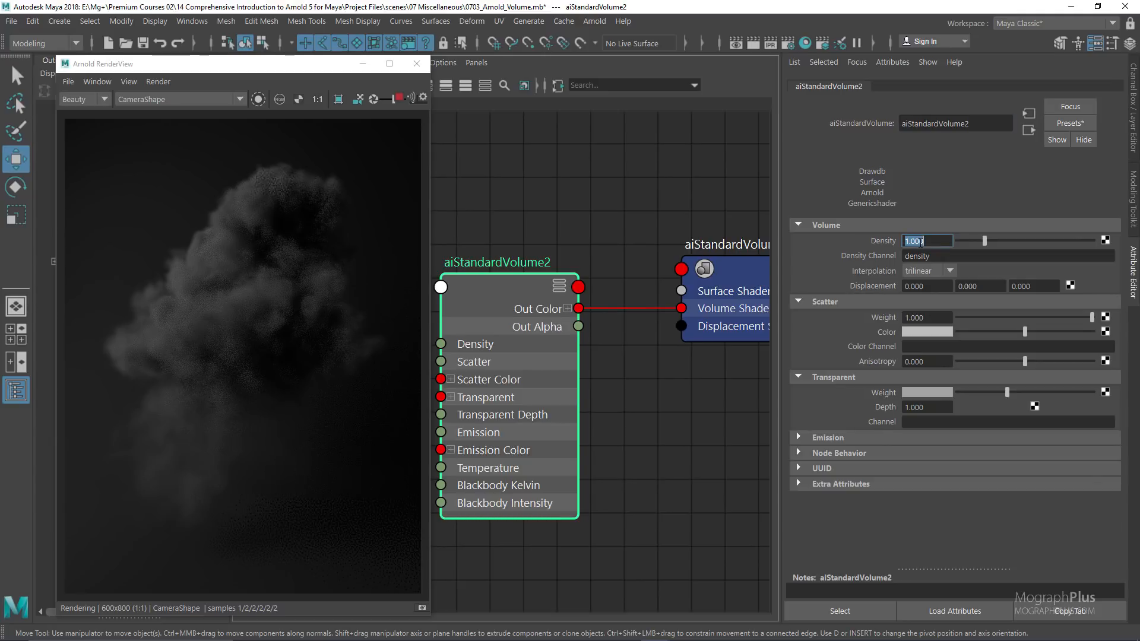
pyautogui.write('.1')
pyautogui.press('Return')
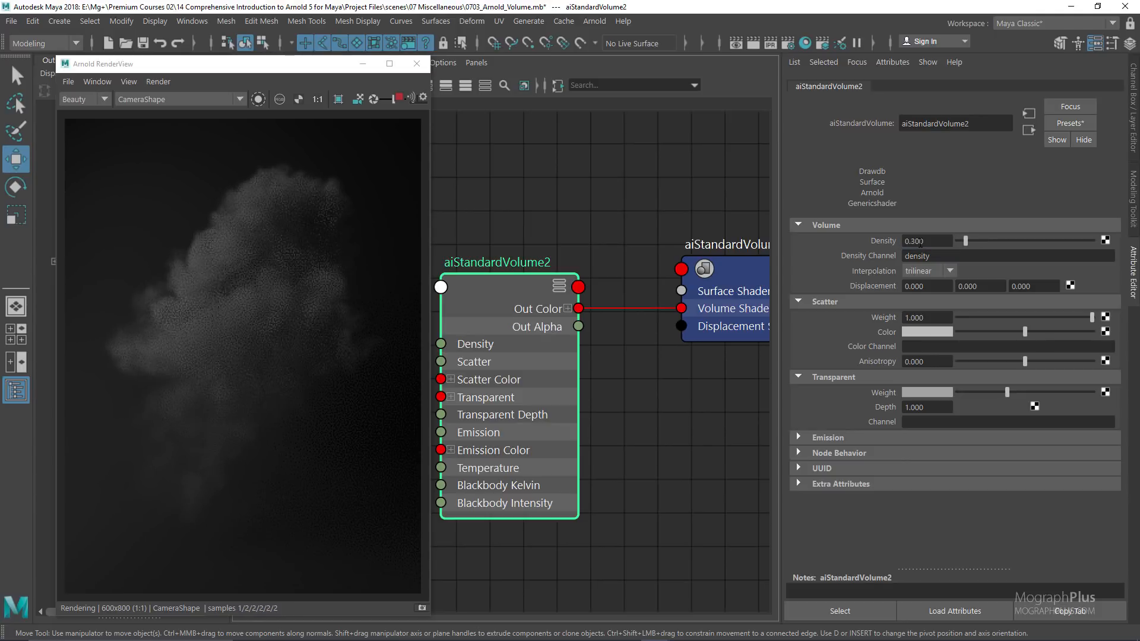
pyautogui.doubleClick(921, 241)
pyautogui.write('1')
pyautogui.press('Return')
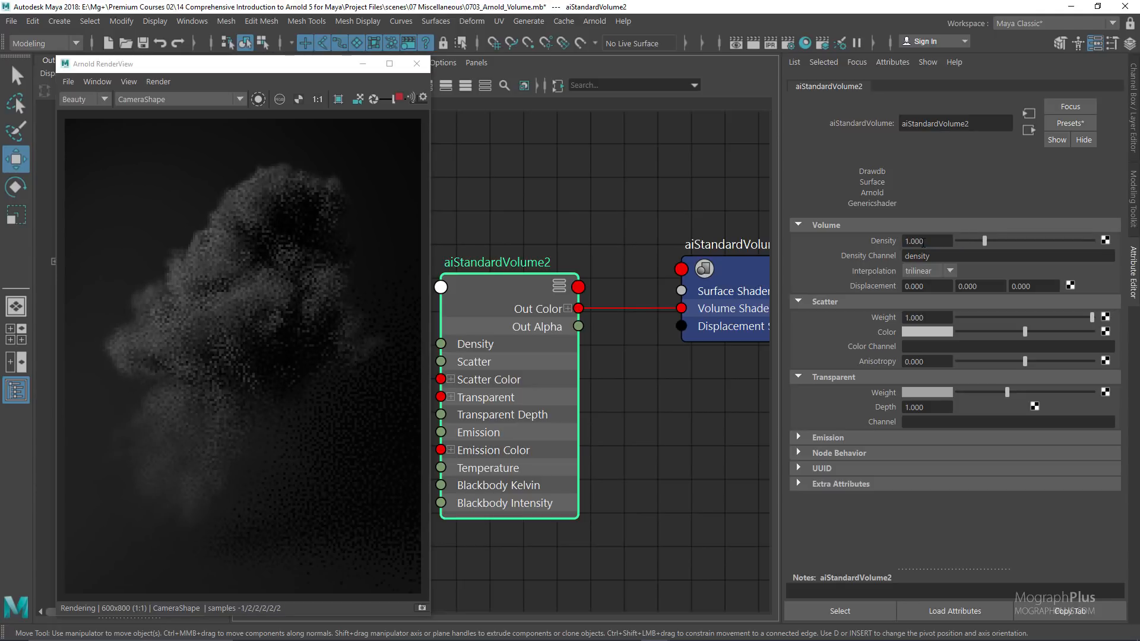
pyautogui.doubleClick(923, 241)
pyautogui.write('5')
pyautogui.press('Return')
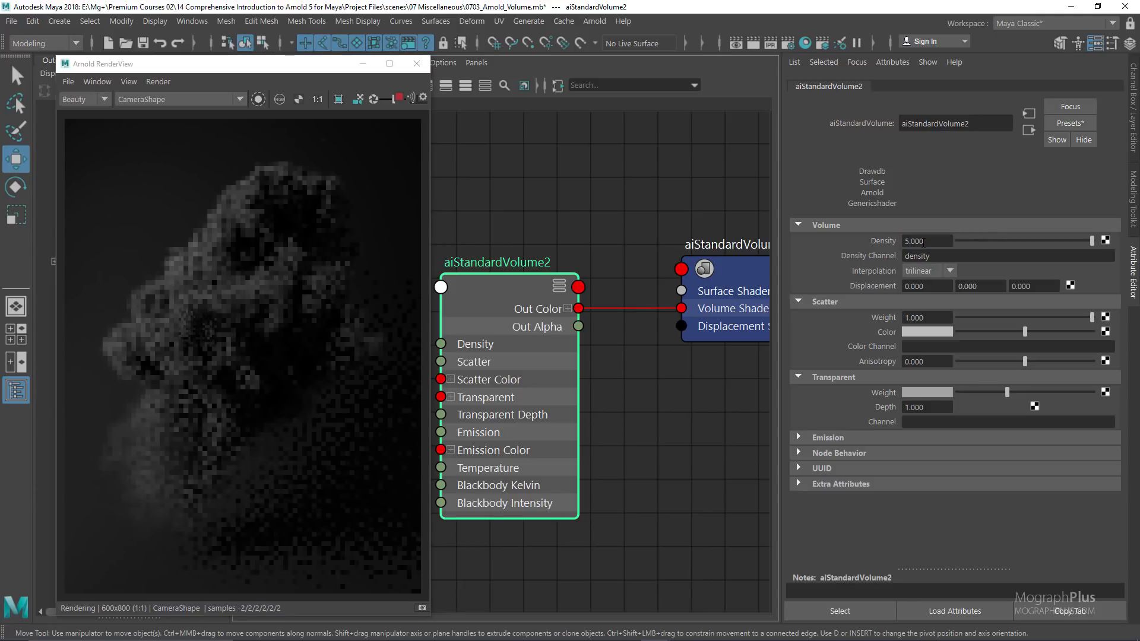
# Set the volume density of the aiStandardVolume2 shader to 10
pyautogui.doubleClick(923, 241)
pyautogui.write('10')
pyautogui.press('Return')
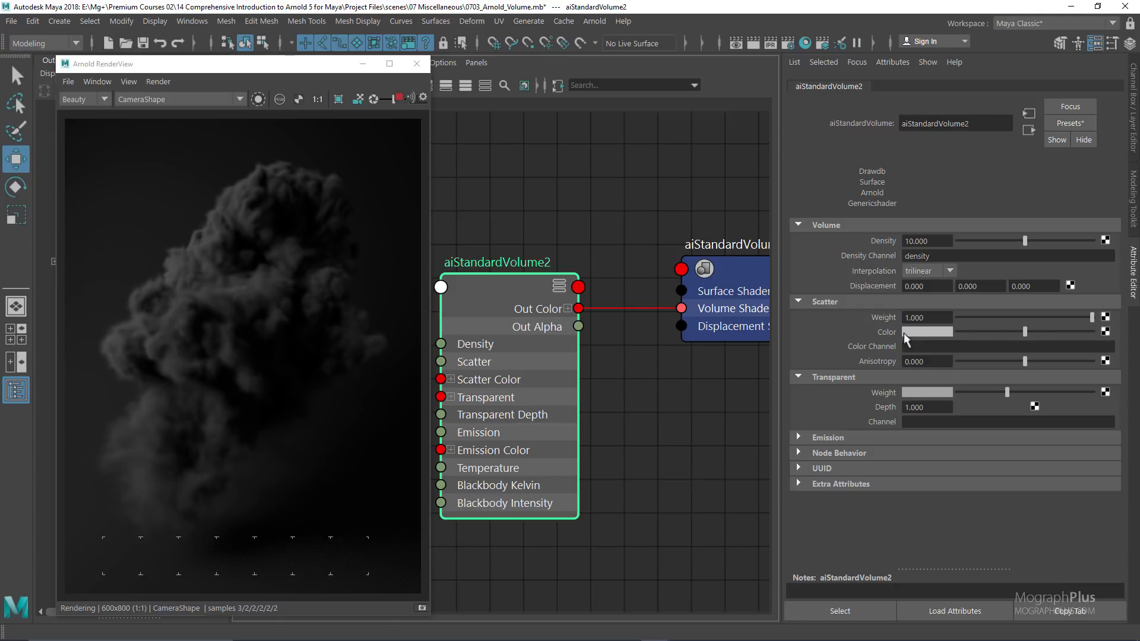
# Try white and then nearly black as the scatter color of the smoke
pyautogui.moveTo(1064, 315); pyautogui.dragTo(1127, 316)
pyautogui.click(918, 333)
pyautogui.moveTo(1067, 330); pyautogui.dragTo(1095, 331)
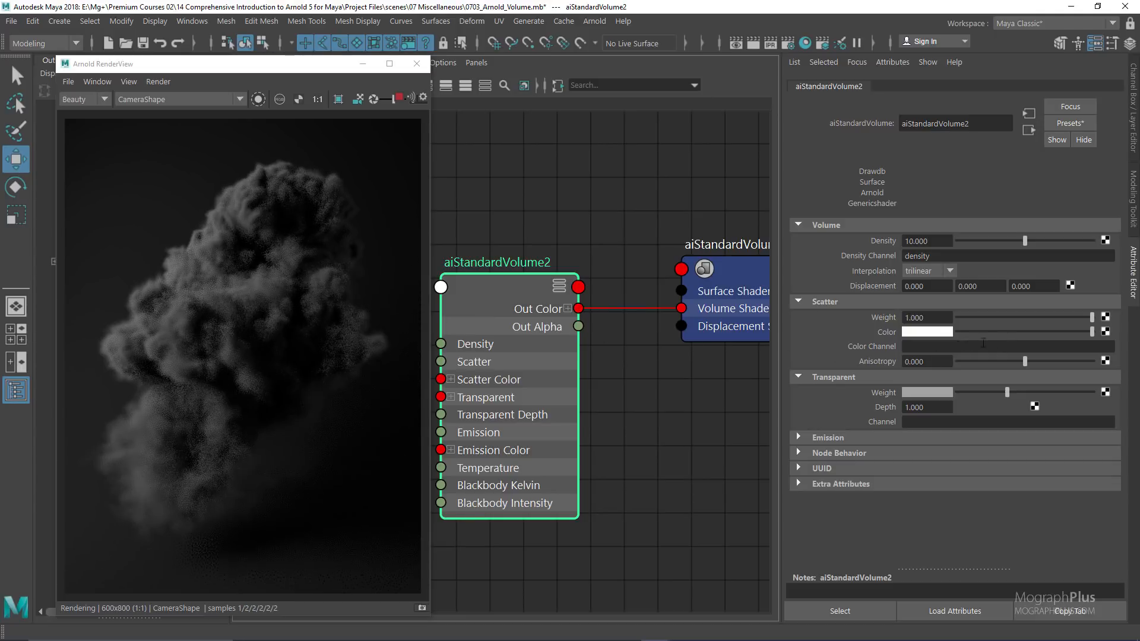
pyautogui.moveTo(997, 330); pyautogui.dragTo(975, 331)
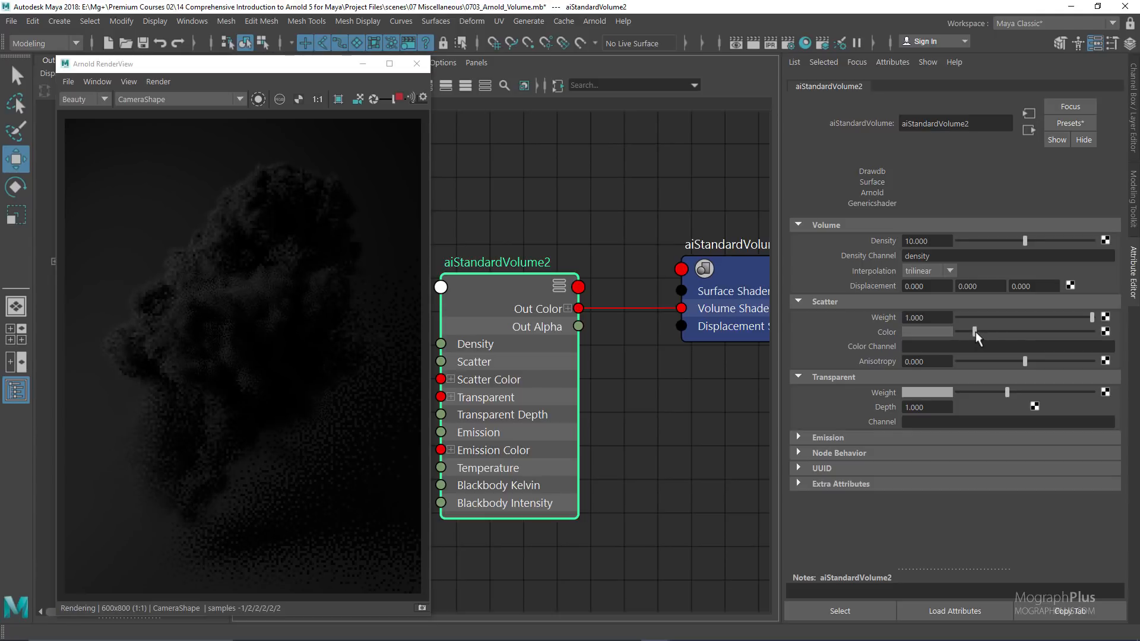
pyautogui.moveTo(975, 332); pyautogui.dragTo(967, 330)
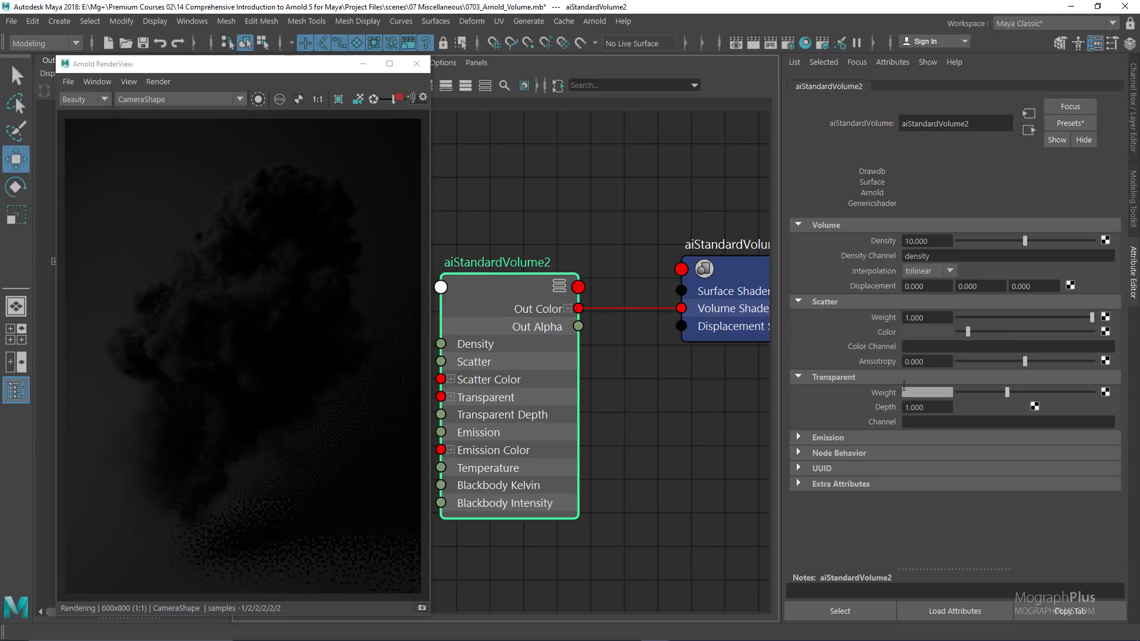
# Switch the emission mode to blackbody to preview fire in the dark smoke, then return it to none
pyautogui.click(831, 438)
pyautogui.click(931, 453)
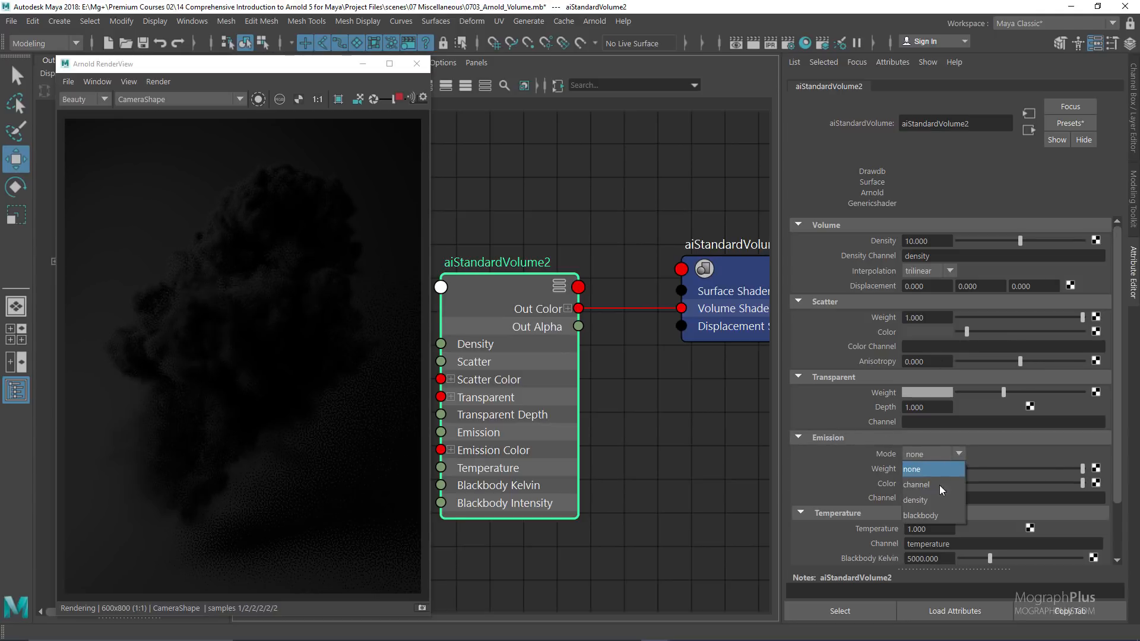
pyautogui.click(942, 516)
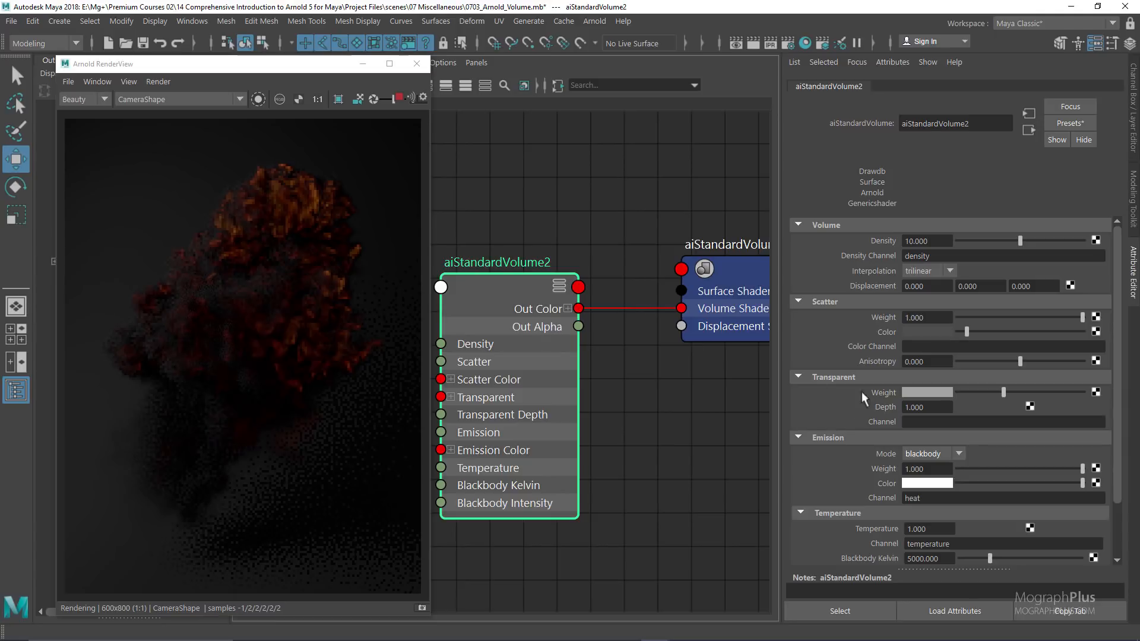
pyautogui.click(912, 452)
pyautogui.click(944, 470)
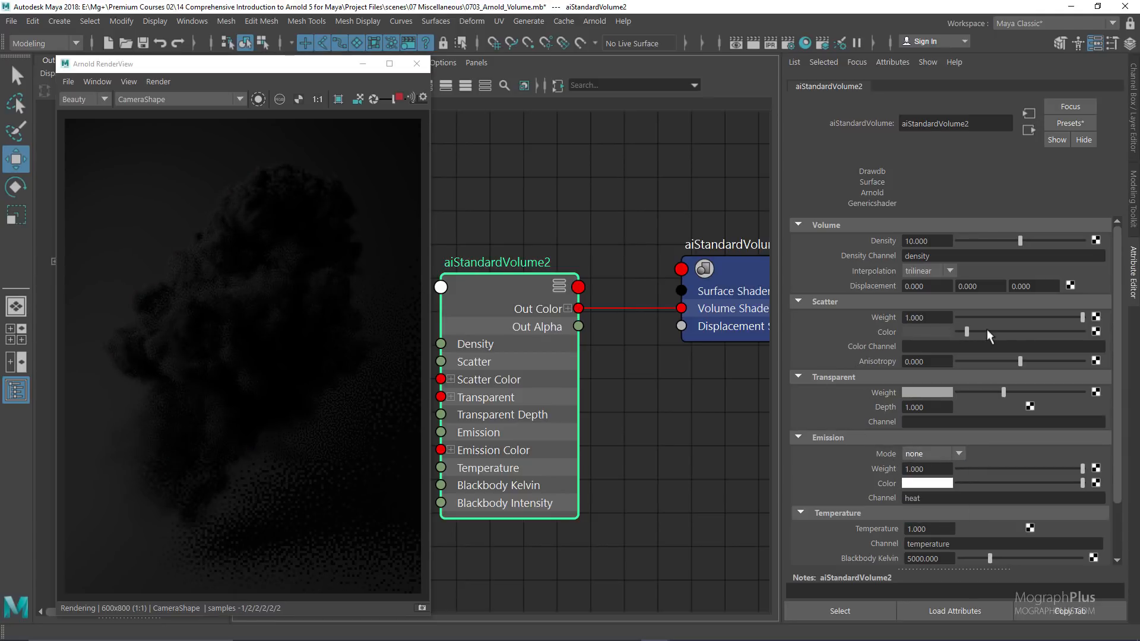
# Brighten the scatter color to a mid grey with an HSV value of 0.5
pyautogui.moveTo(986, 330); pyautogui.dragTo(1034, 330)
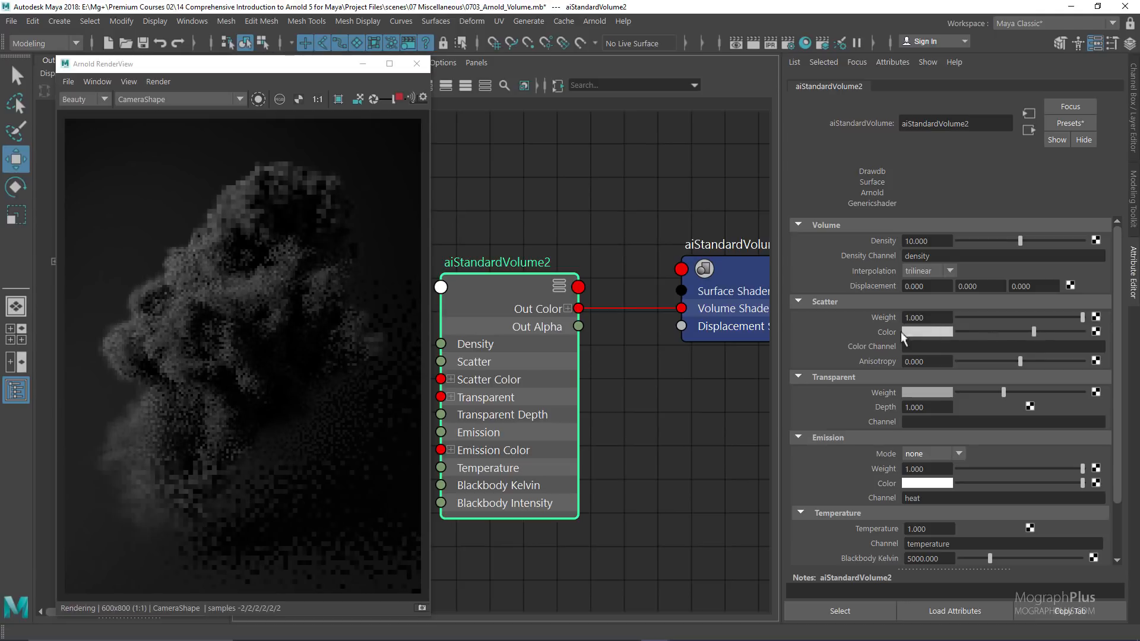
pyautogui.click(923, 332)
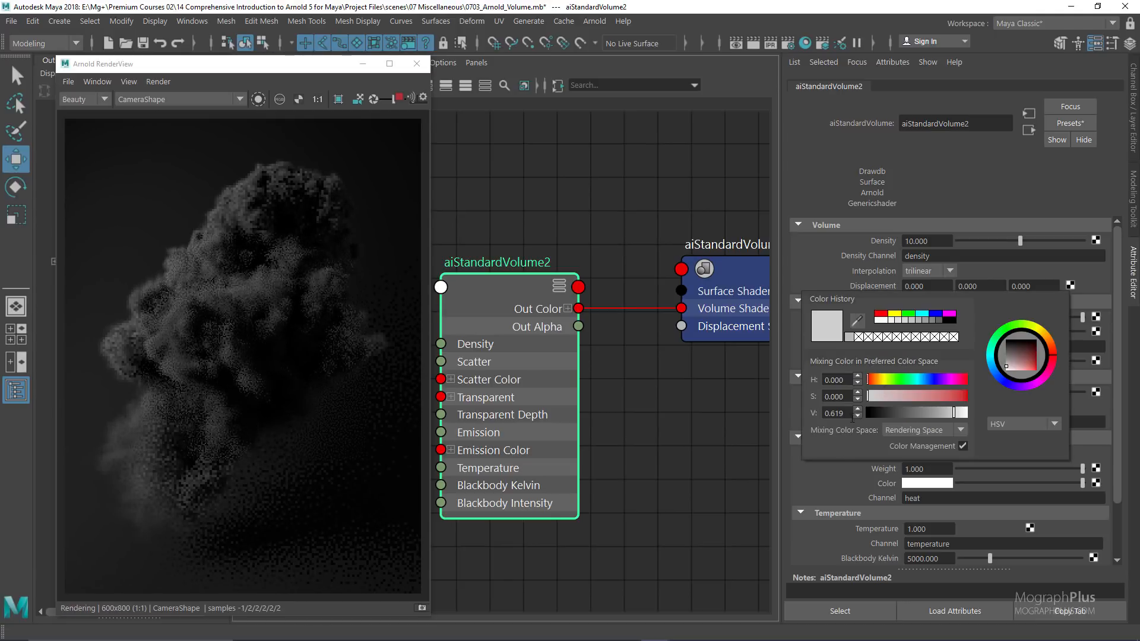
pyautogui.doubleClick(852, 413)
pyautogui.write('0.')
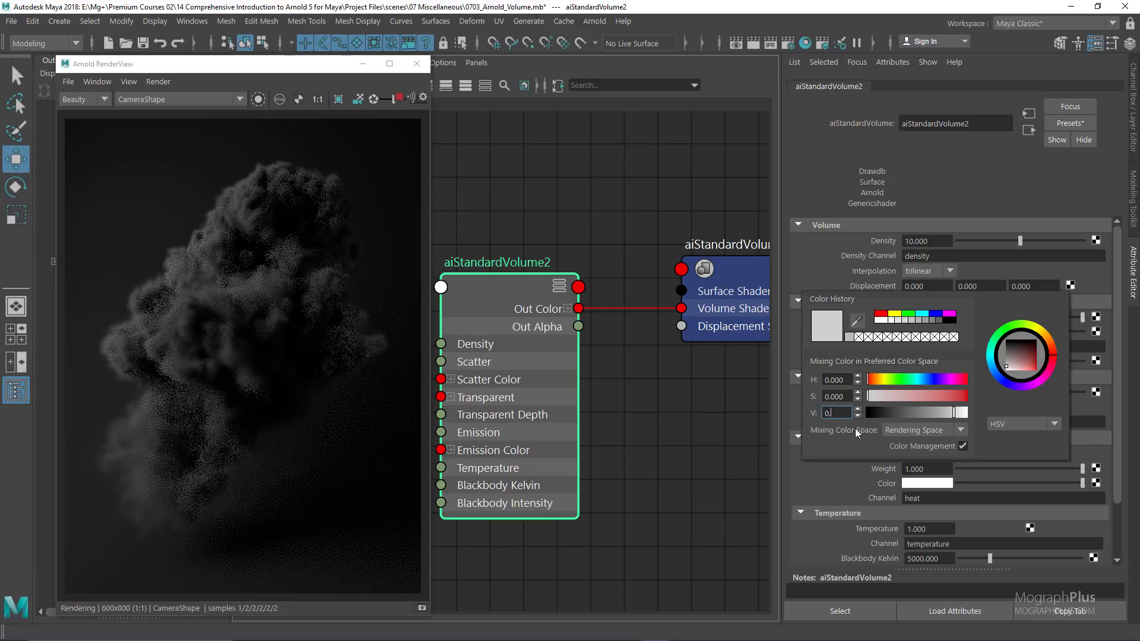
pyautogui.write('5')
pyautogui.press('Return')
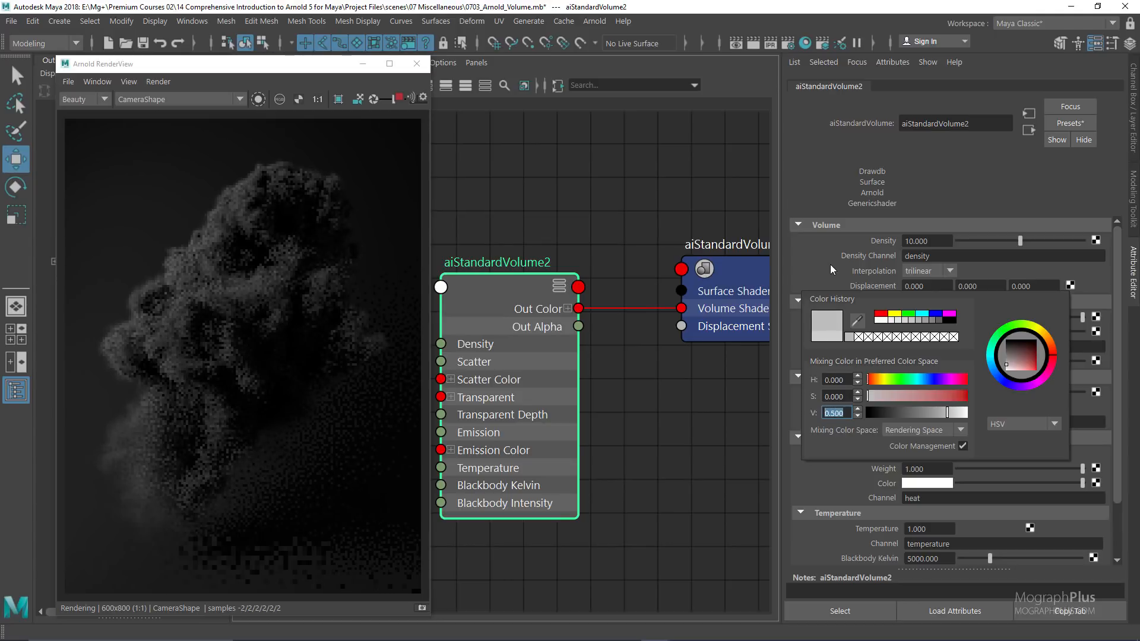
pyautogui.click(830, 265)
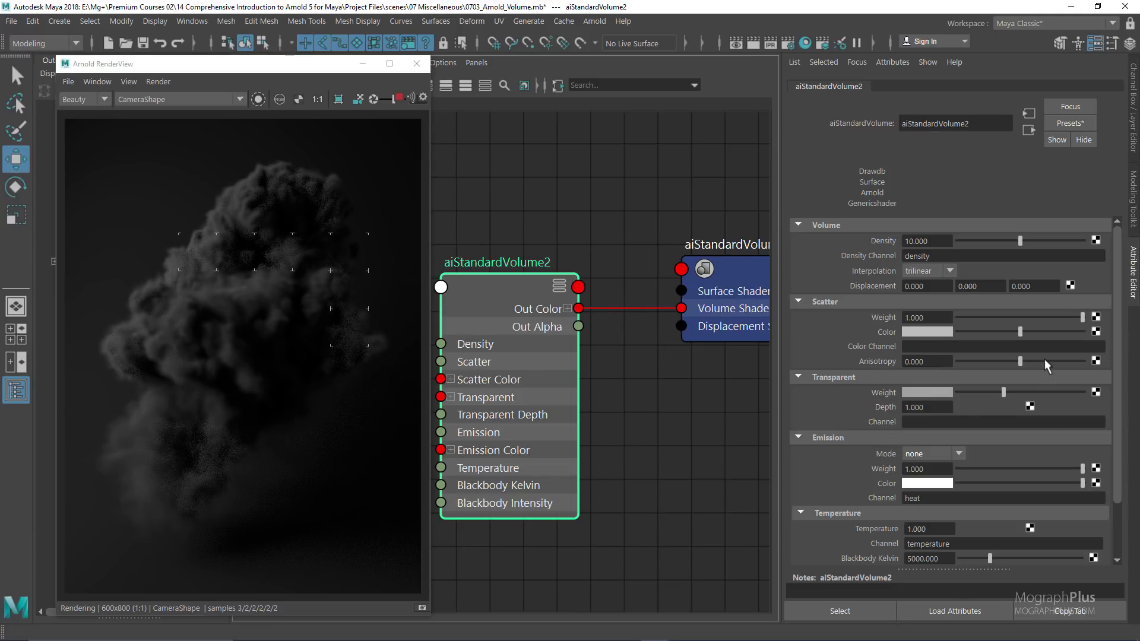
# Test the scatter anisotropy at about 0.83 and -0.88, and set it to 0.8
pyautogui.moveTo(1045, 358); pyautogui.dragTo(1072, 359)
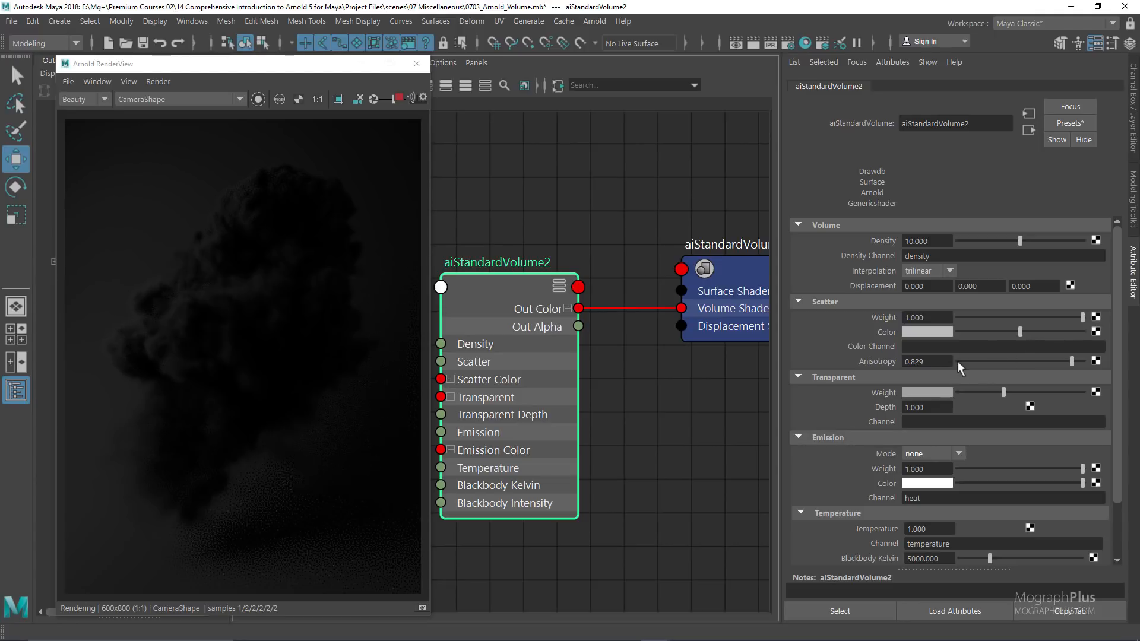
pyautogui.moveTo(972, 360); pyautogui.dragTo(964, 360)
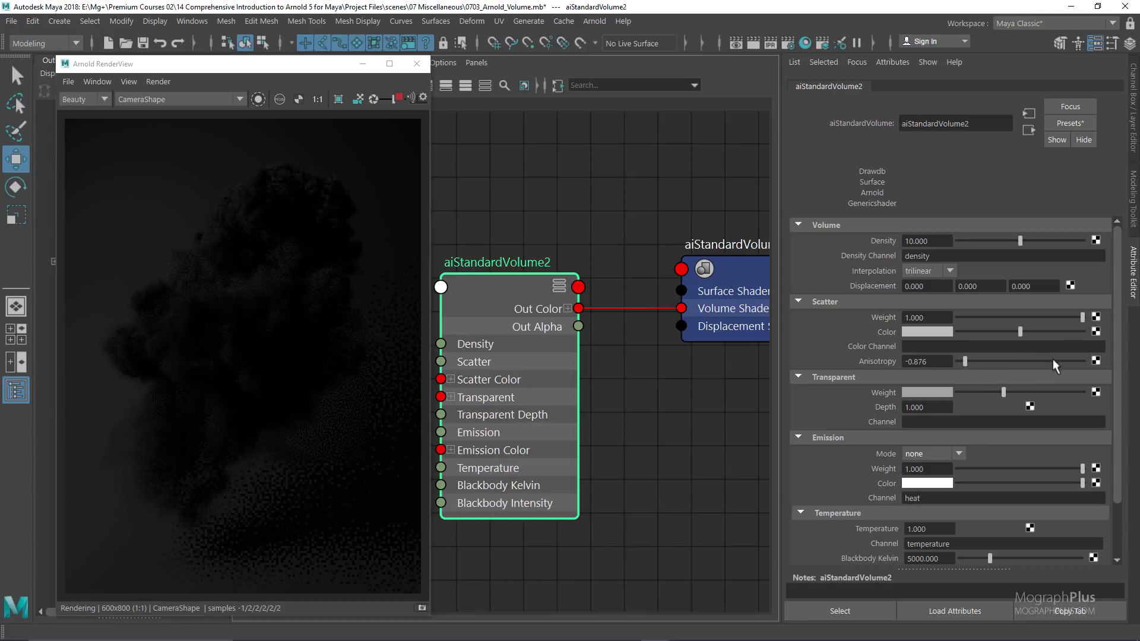
pyautogui.click(1070, 360)
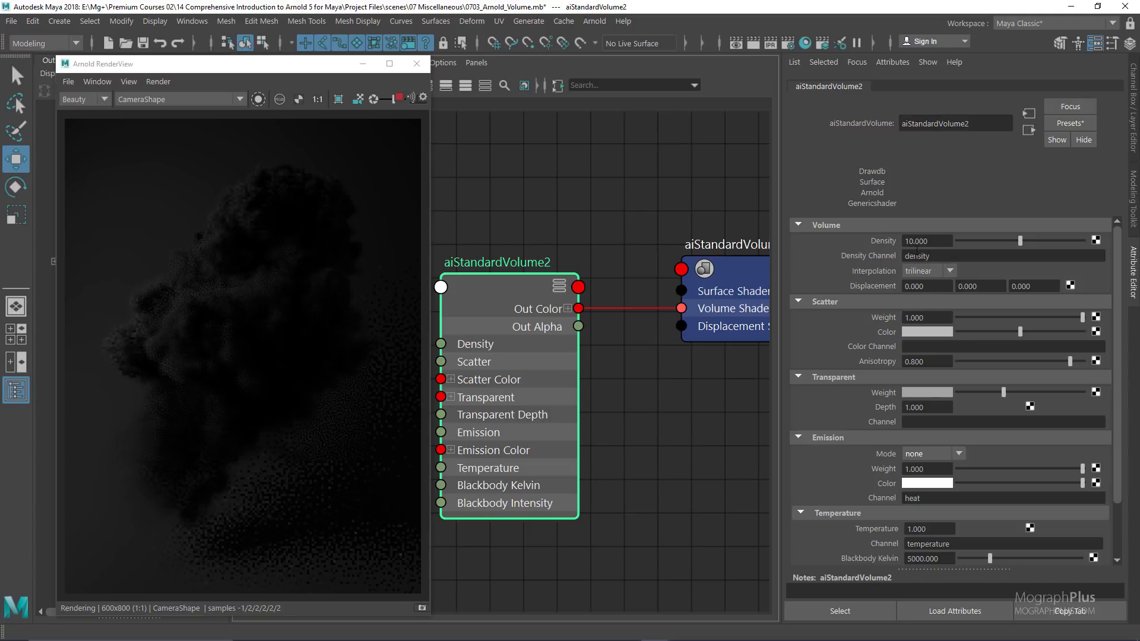
# Compare volume densities of 2 and 1 for the smoke, and set the density to 2
pyautogui.doubleClick(917, 241)
pyautogui.write('2')
pyautogui.press('Return')
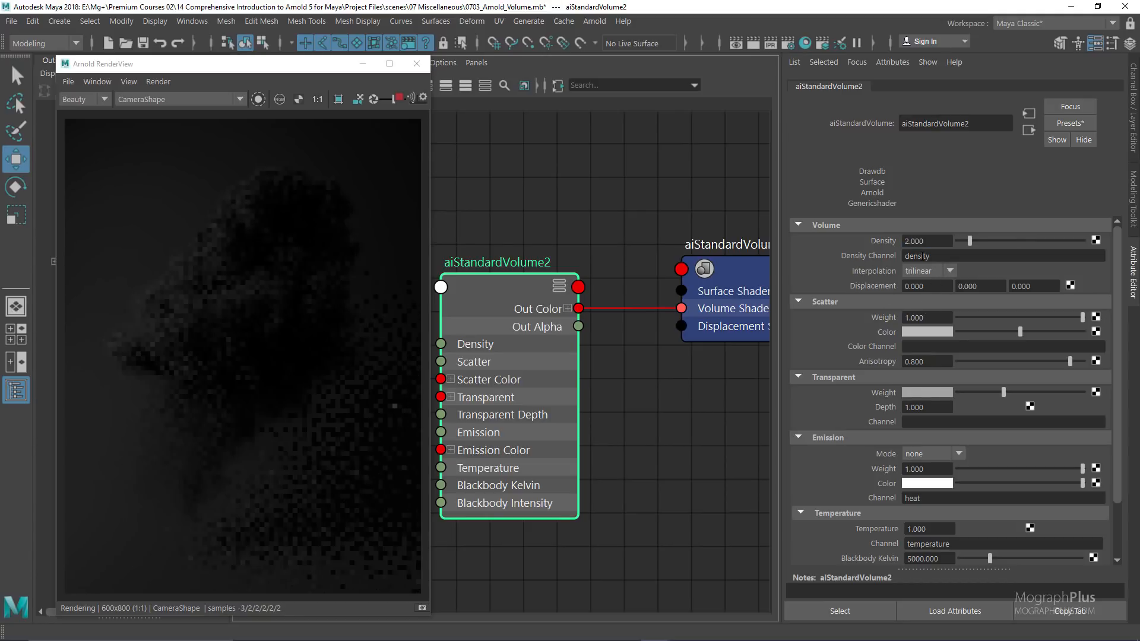
pyautogui.doubleClick(926, 240)
pyautogui.write('1')
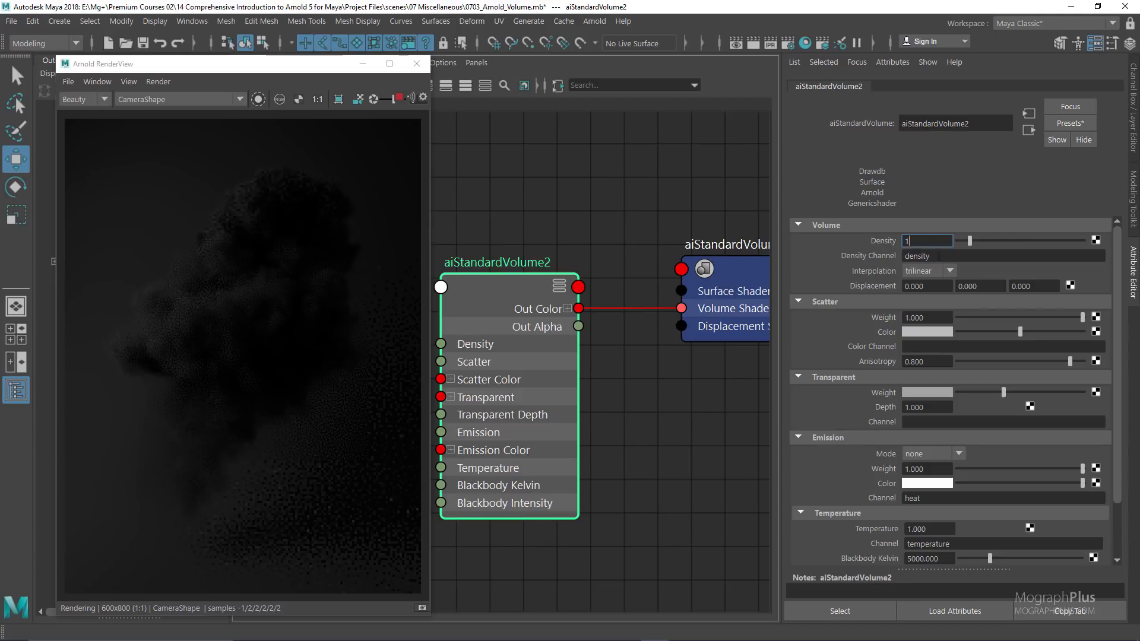
pyautogui.press('Return')
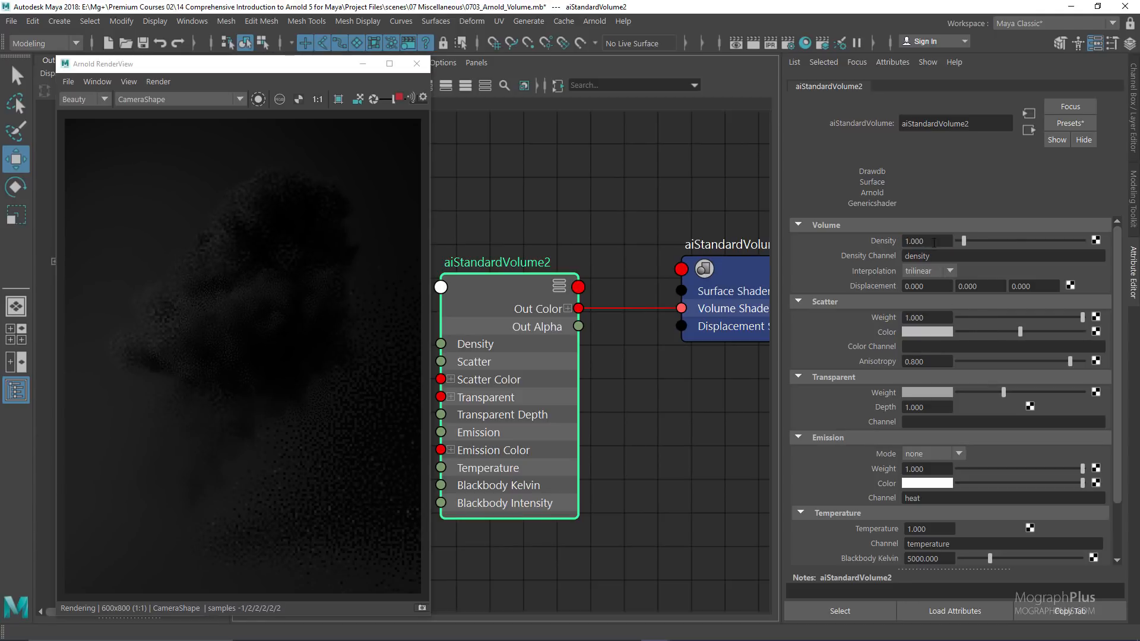
pyautogui.doubleClick(926, 241)
pyautogui.write('2')
pyautogui.press('Return')
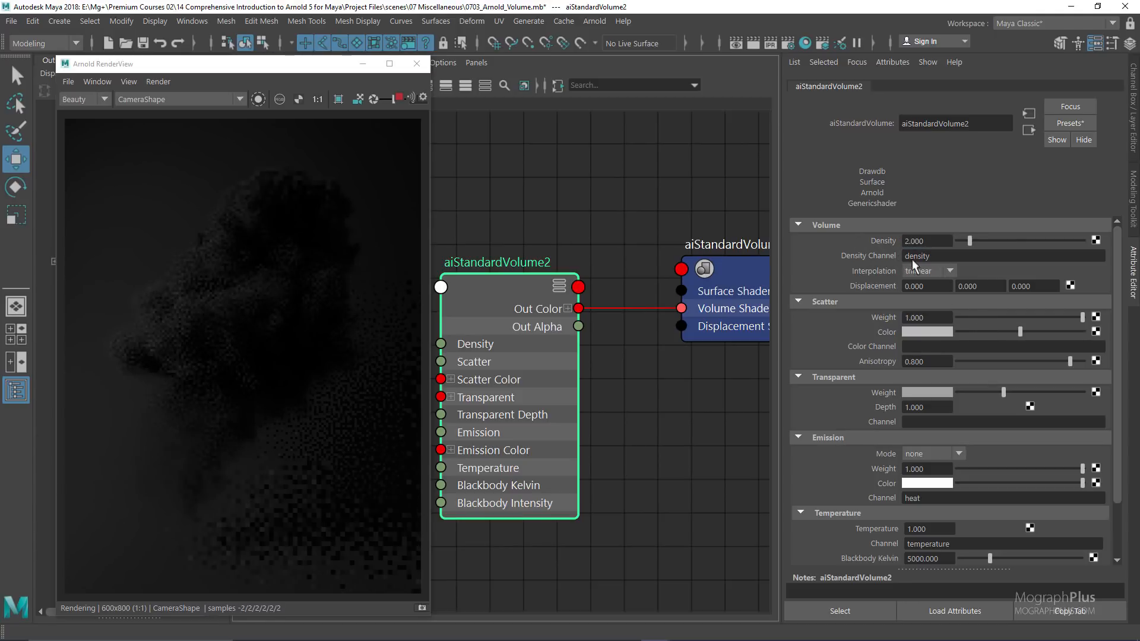
# Test a nearly white scatter color with an anisotropy of about -0.81, and reset the anisotropy to 0
pyautogui.moveTo(1025, 332); pyautogui.dragTo(970, 369)
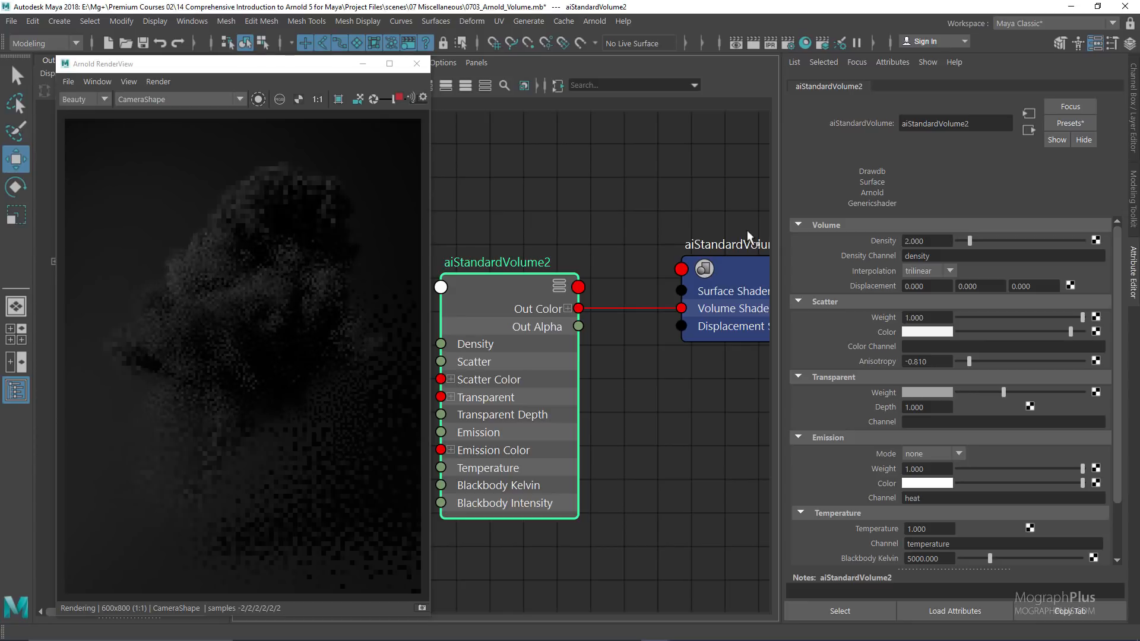
pyautogui.doubleClick(920, 362)
pyautogui.write('0')
pyautogui.press('Return')
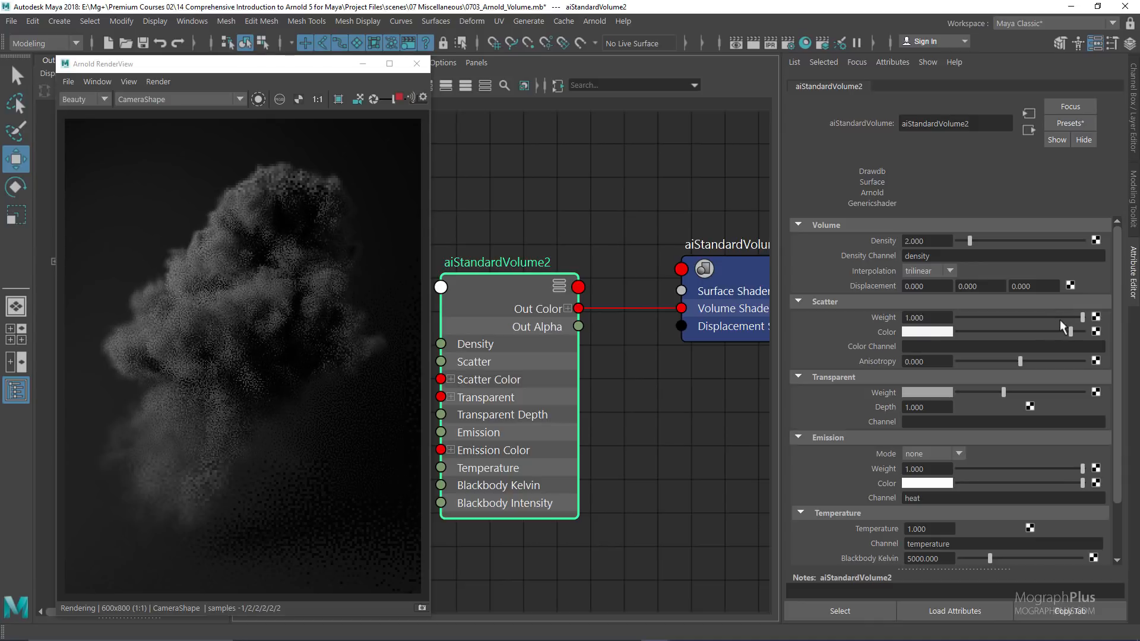
# Darken the scatter color to a mid grey with an HSV value of 0.5
pyautogui.moveTo(1063, 330); pyautogui.dragTo(1043, 330)
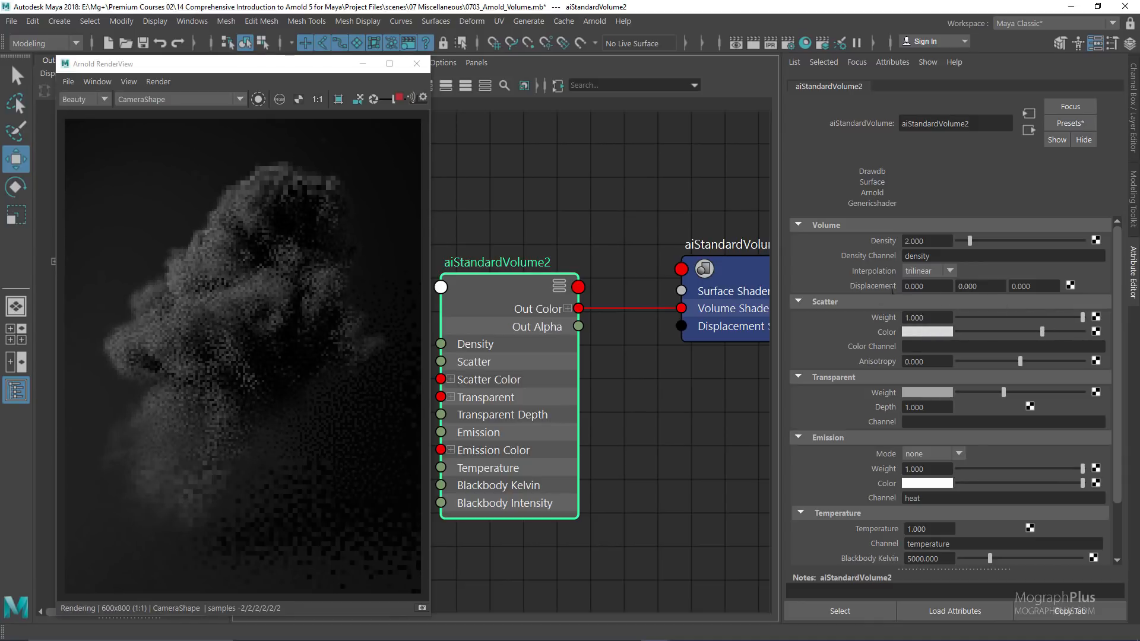
pyautogui.click(931, 331)
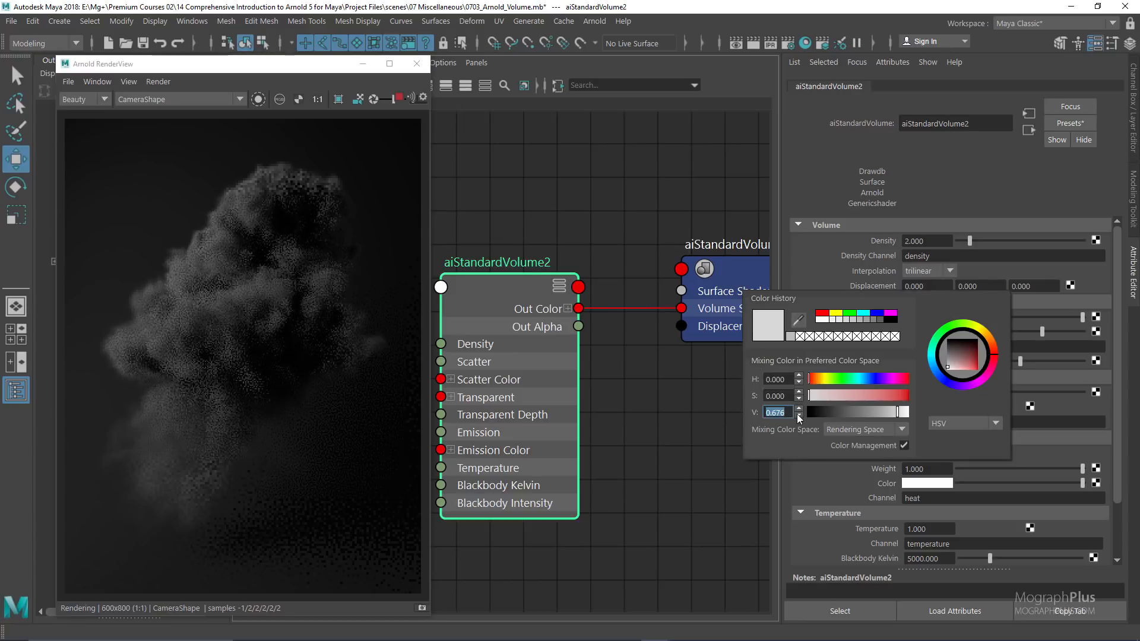
pyautogui.write('0.5')
pyautogui.press('Return')
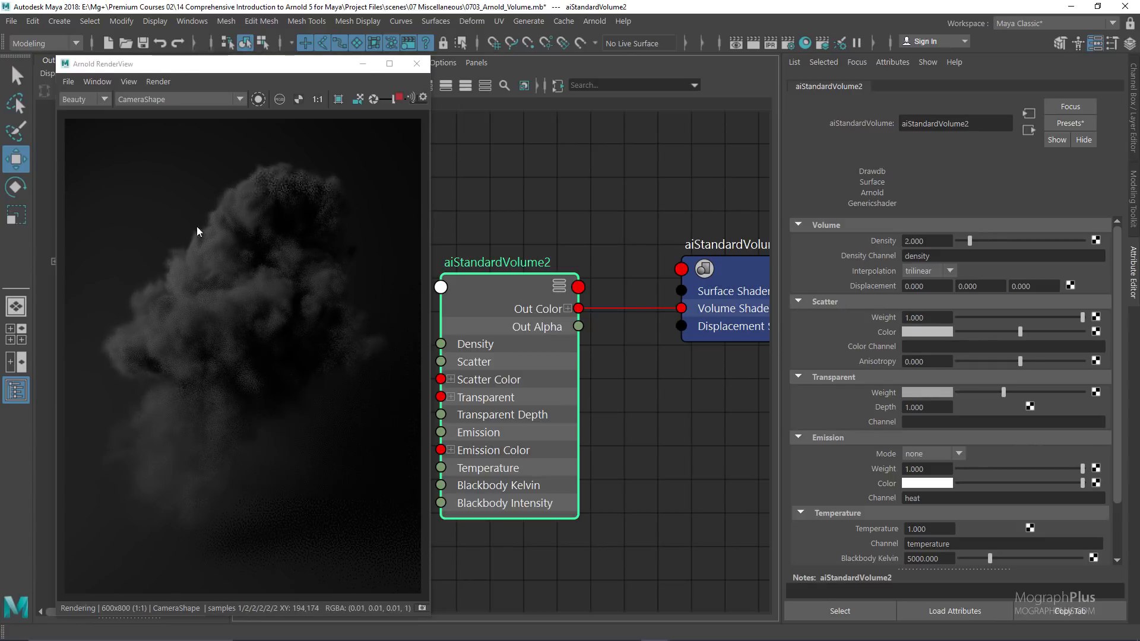
# Try purple, pink and green as the scatter color of the smoke, and return it to a mid grey
pyautogui.click(916, 328)
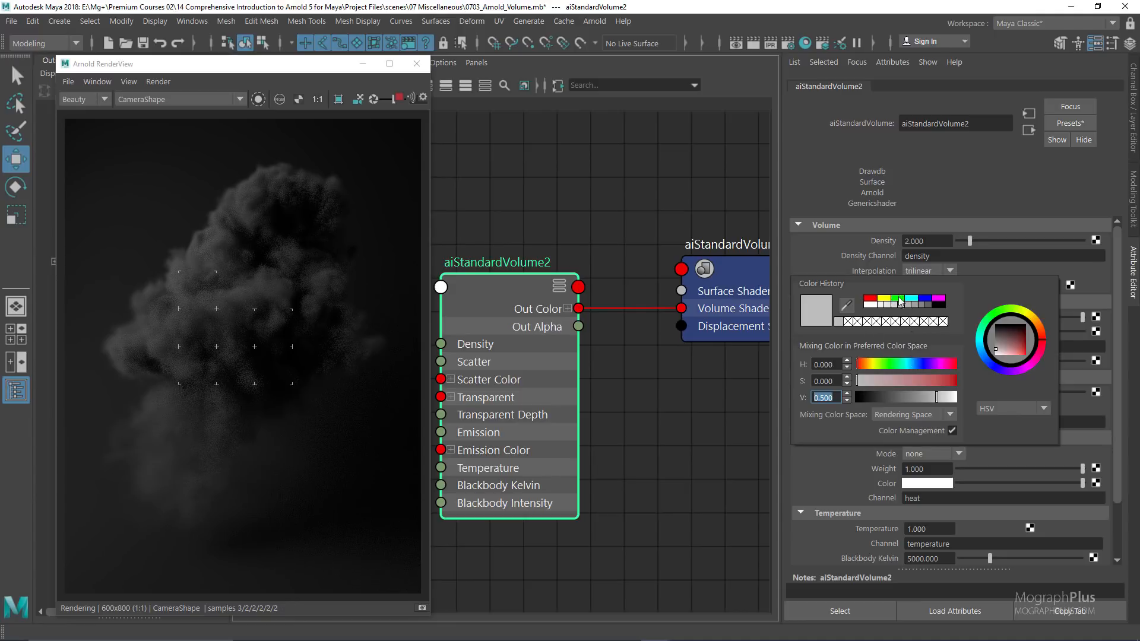
pyautogui.click(901, 304)
pyautogui.click(930, 364)
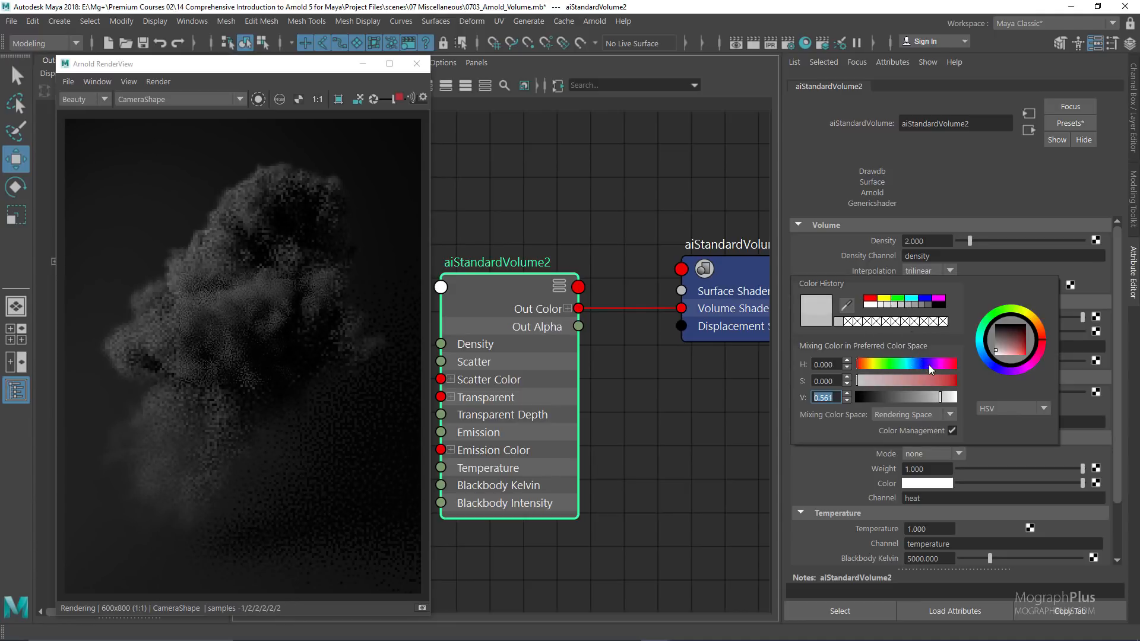
pyautogui.moveTo(931, 380); pyautogui.dragTo(908, 382)
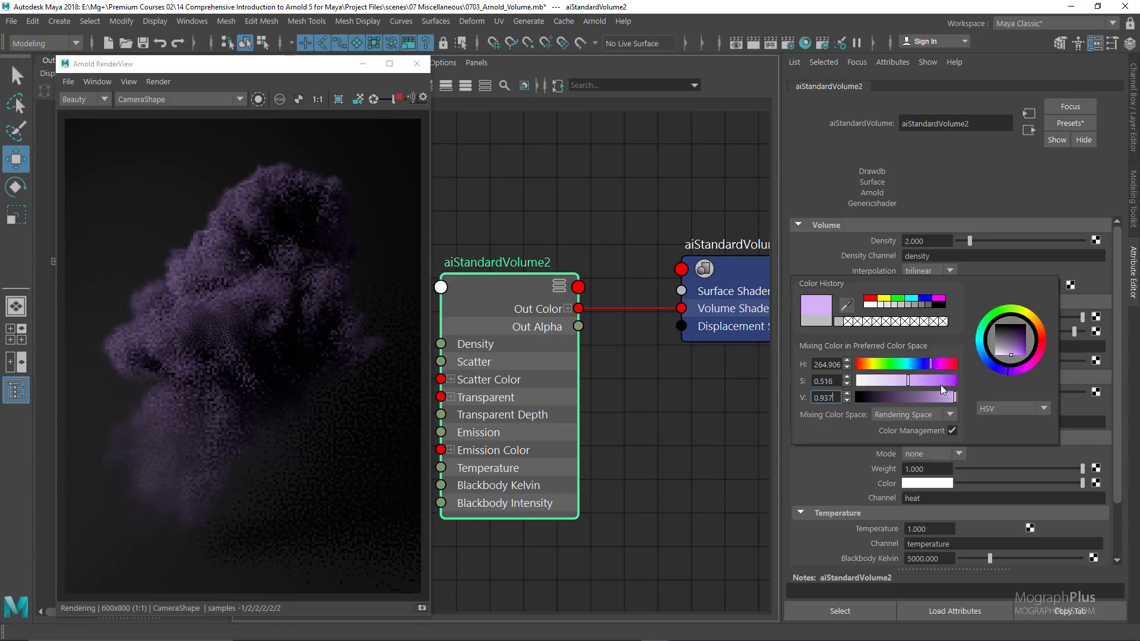
pyautogui.click(952, 363)
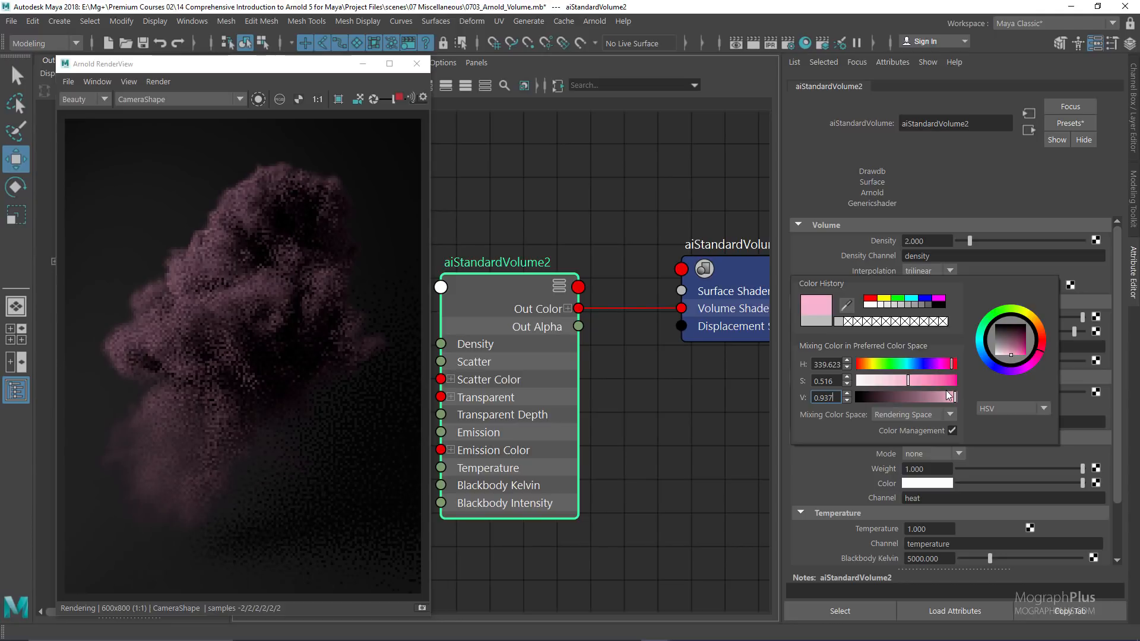
pyautogui.click(946, 382)
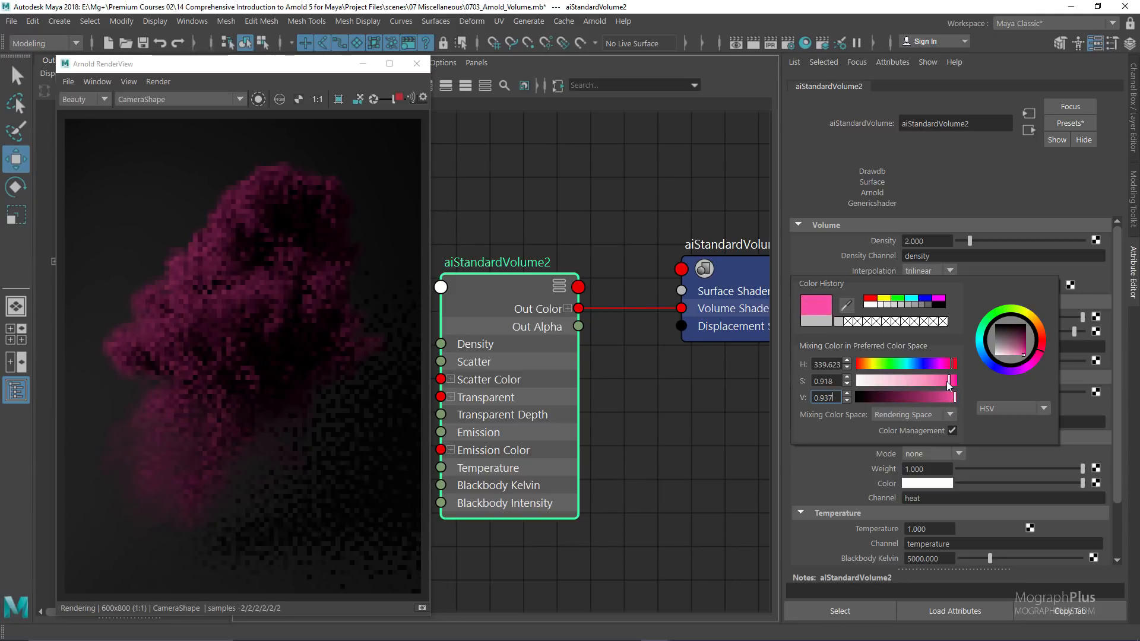
pyautogui.moveTo(946, 381); pyautogui.dragTo(886, 362)
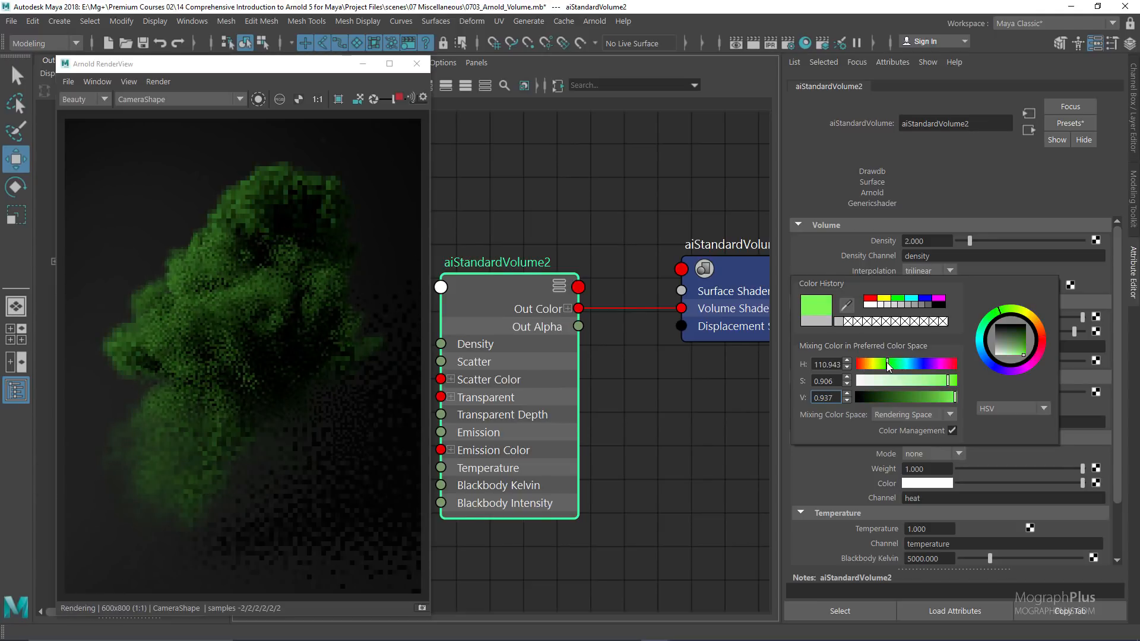
pyautogui.click(857, 382)
pyautogui.moveTo(888, 397); pyautogui.dragTo(934, 404)
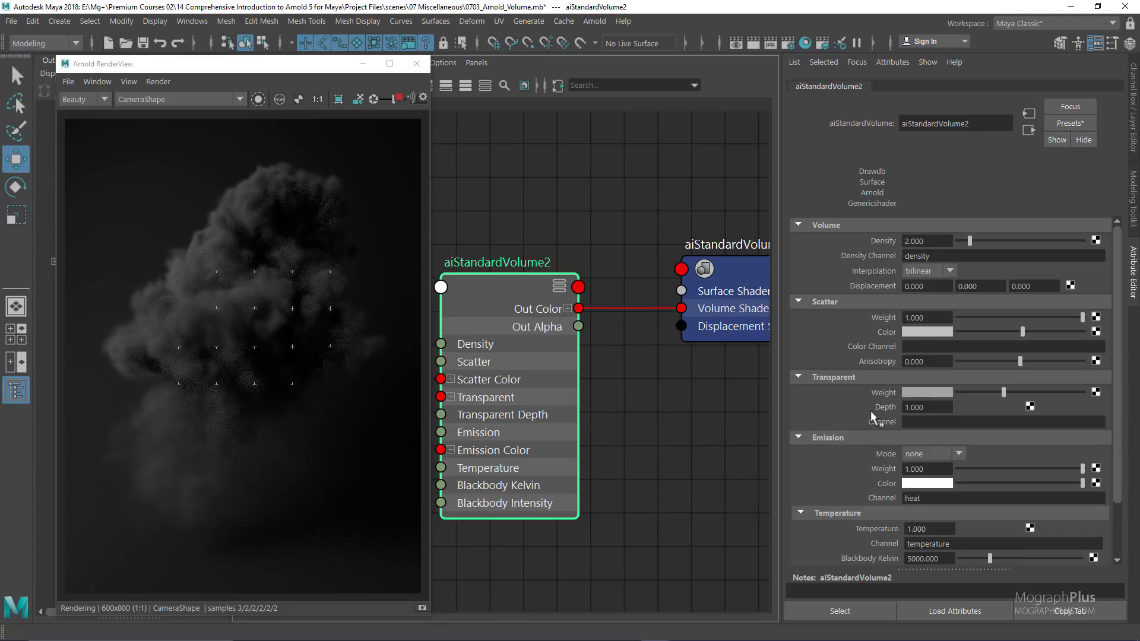
# Test a saturated green transparent weight with saturation 0.975 and value 0.859, and tone it down to a muted green
pyautogui.click(925, 392)
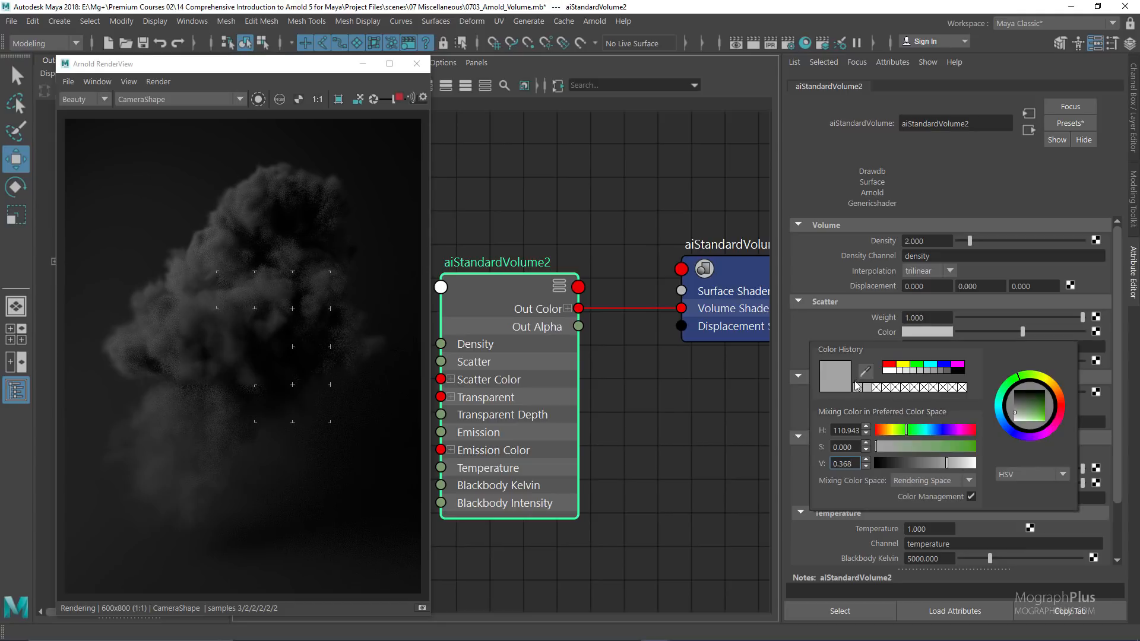
pyautogui.click(937, 431)
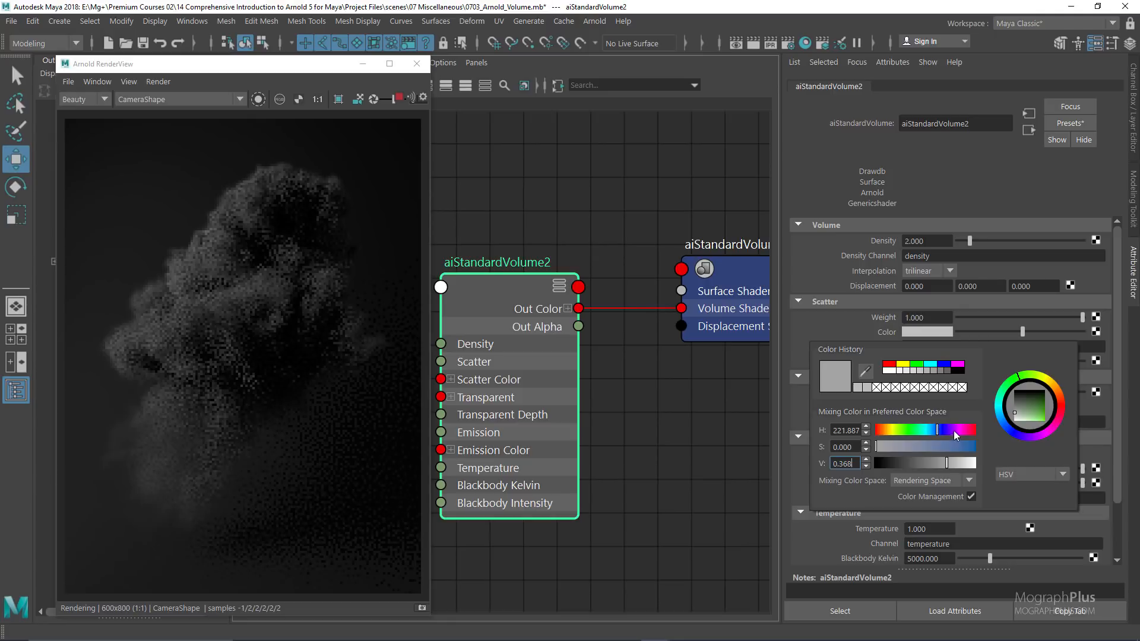
pyautogui.click(908, 430)
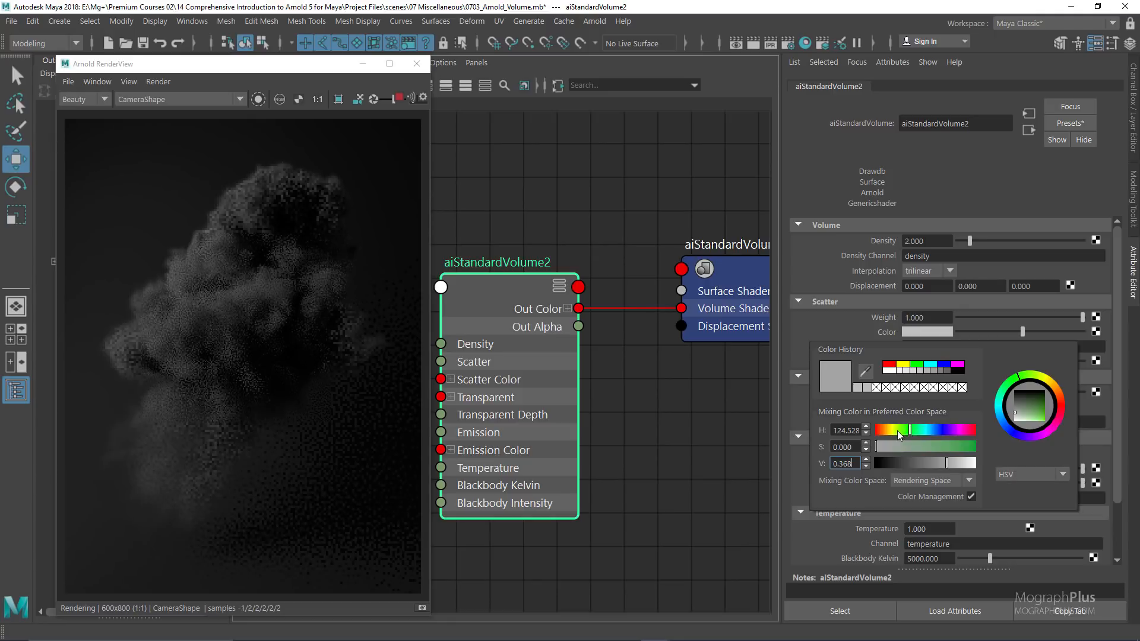
pyautogui.click(970, 446)
pyautogui.click(971, 463)
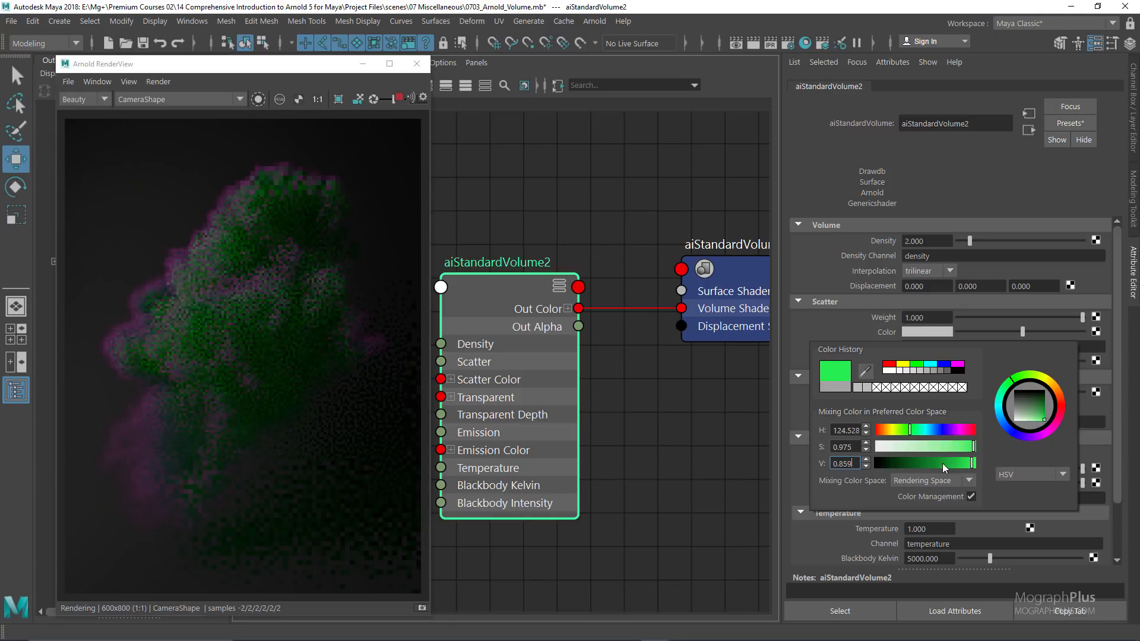
pyautogui.click(942, 463)
pyautogui.click(935, 446)
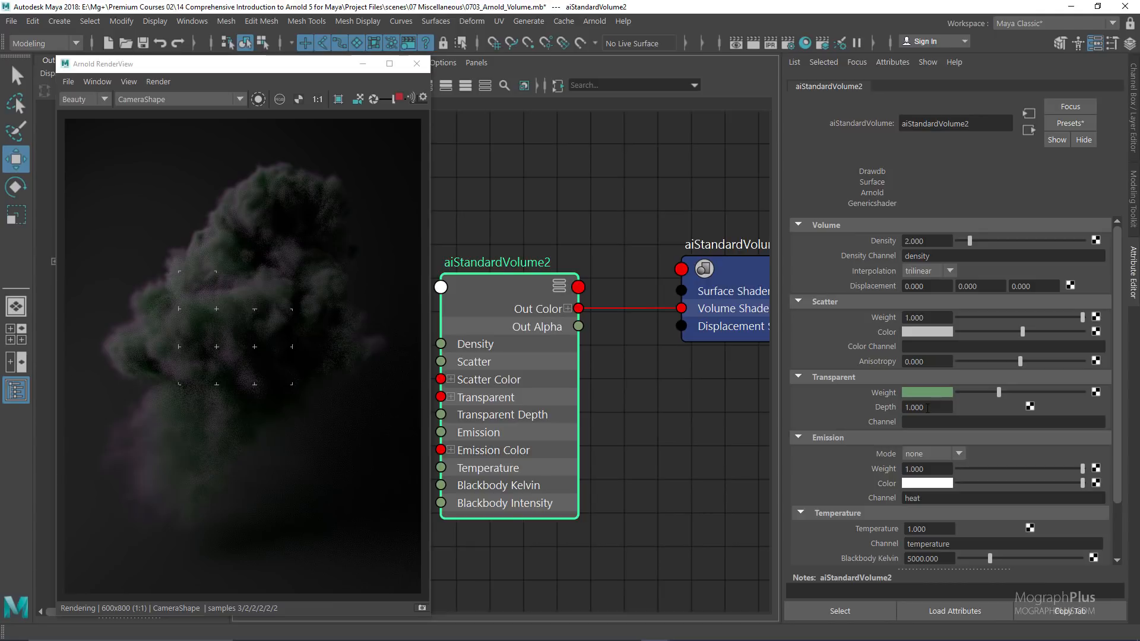
# Test transparent depths of 3, 5 and 10, reset the depth to 1, and change the transparent weight to a light grey
pyautogui.doubleClick(927, 409)
pyautogui.write('3')
pyautogui.press('Return')
pyautogui.write('5')
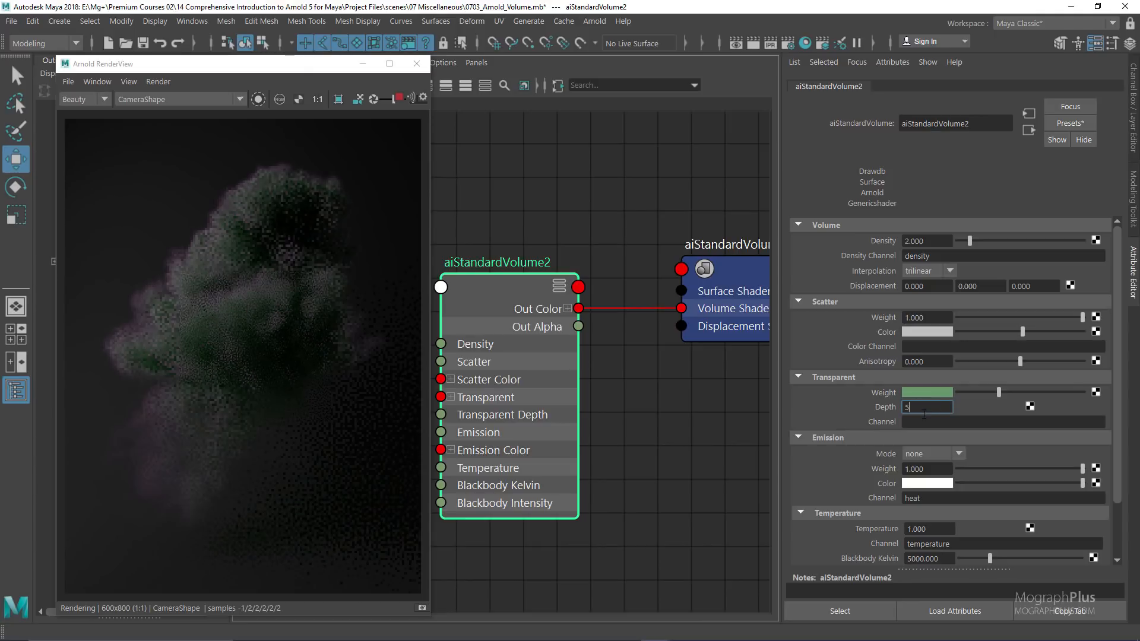
pyautogui.press('Return')
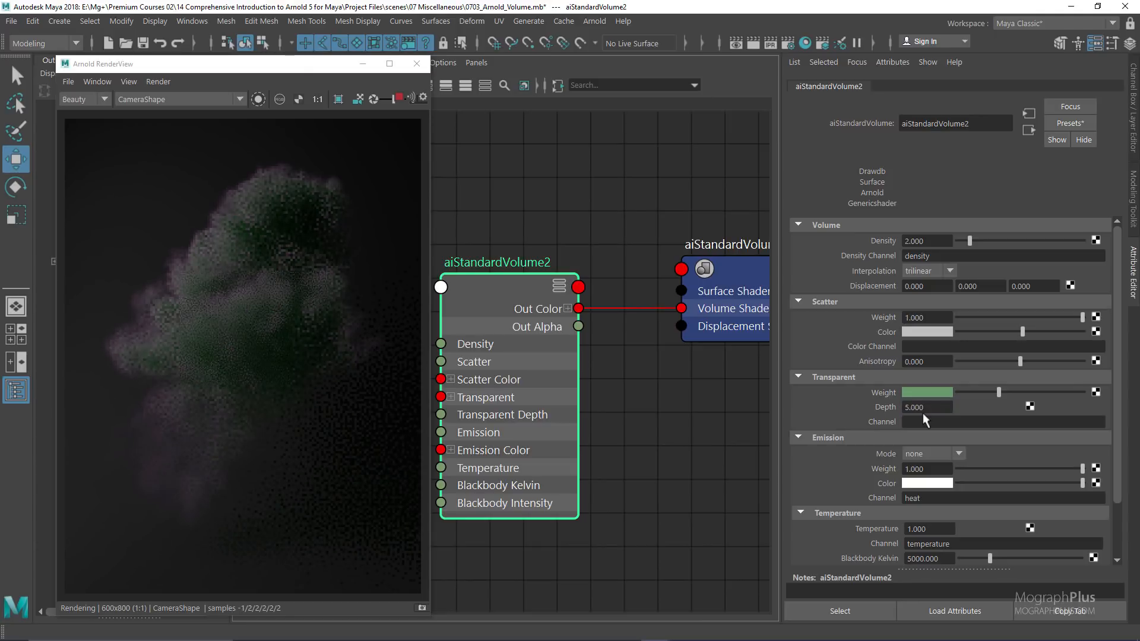
pyautogui.doubleClick(927, 407)
pyautogui.write('1')
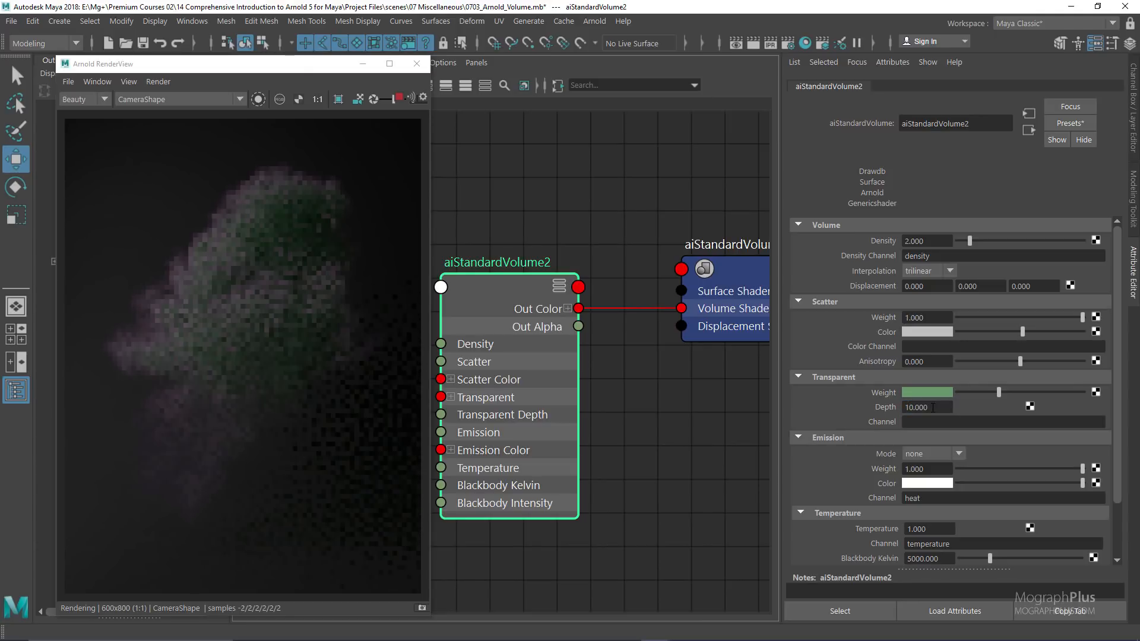
pyautogui.press('Return')
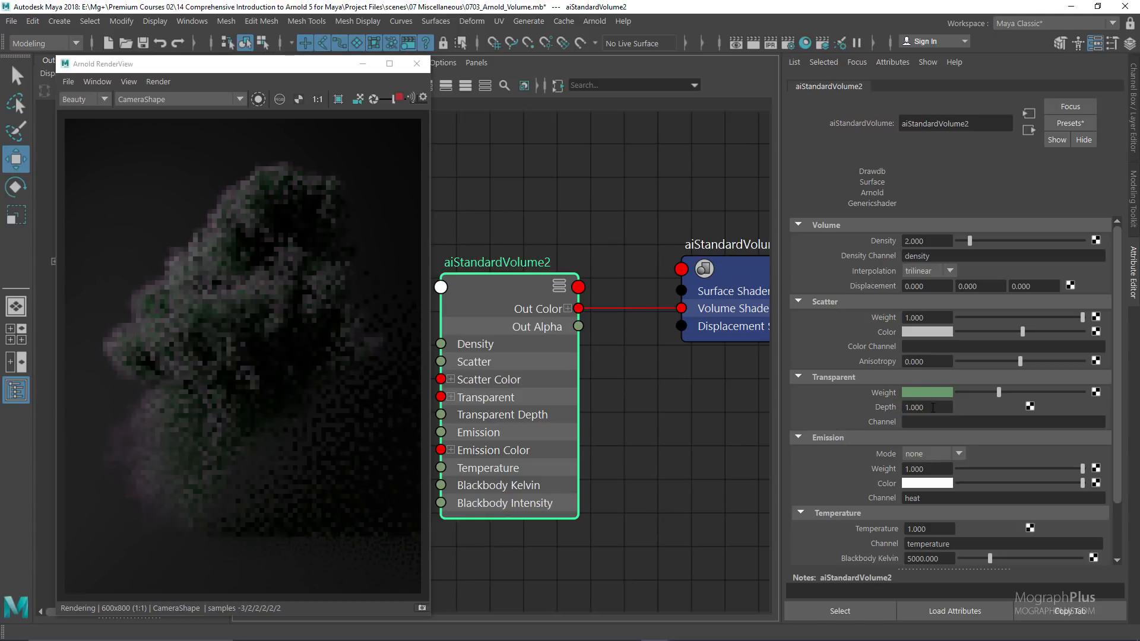
pyautogui.click(920, 390)
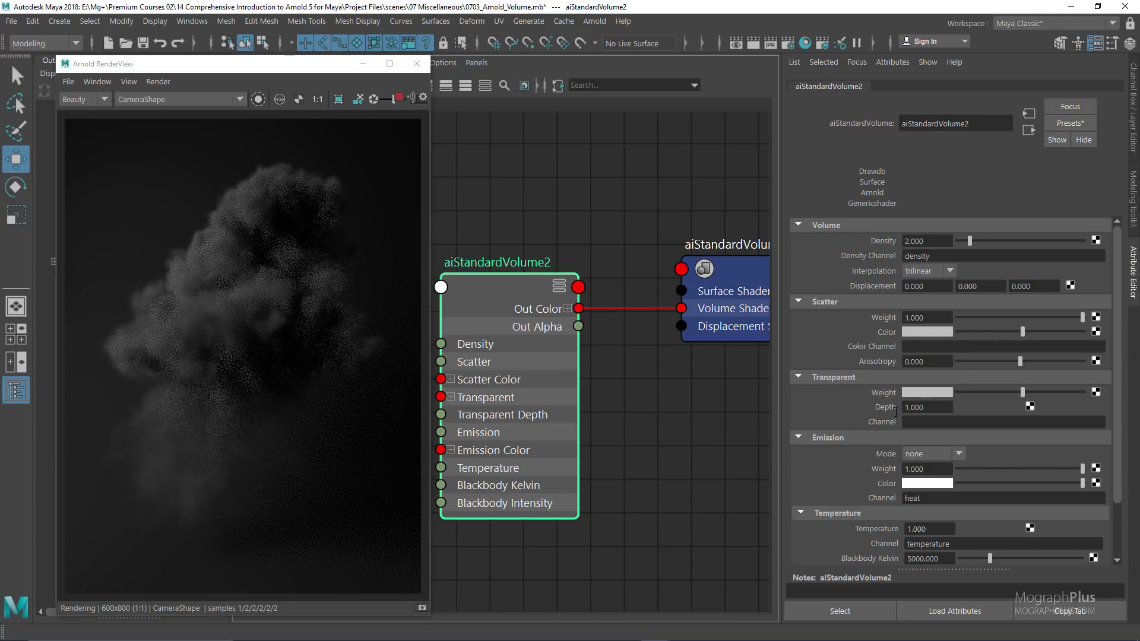
# Try density and temperature as the transparent channel, and clear the channel again
pyautogui.click(918, 419)
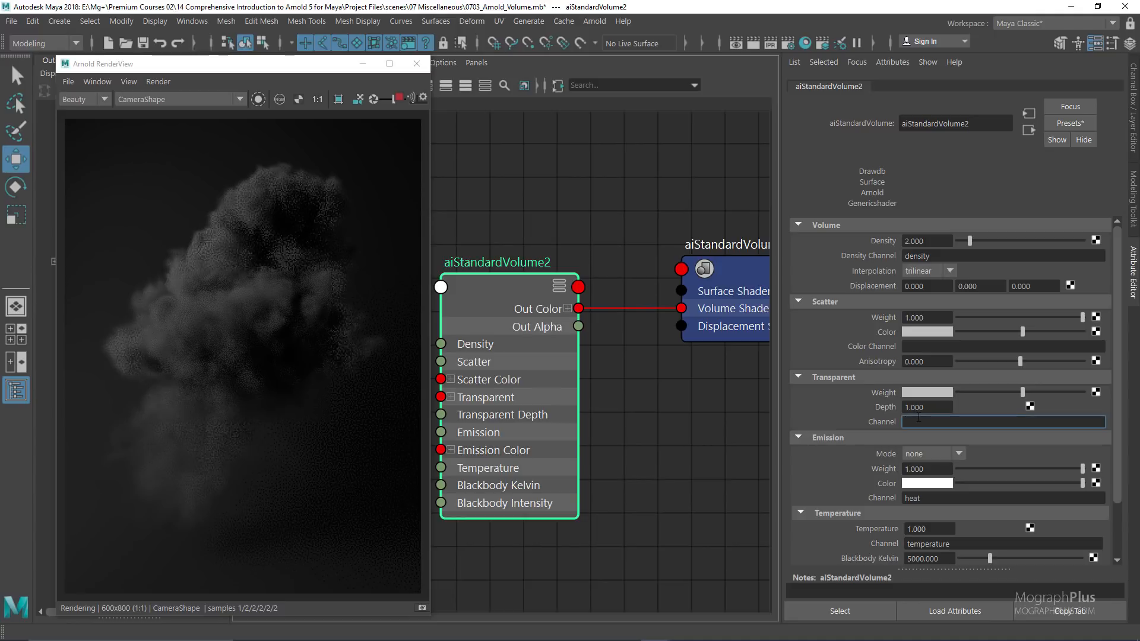
pyautogui.write('density')
pyautogui.press('Return')
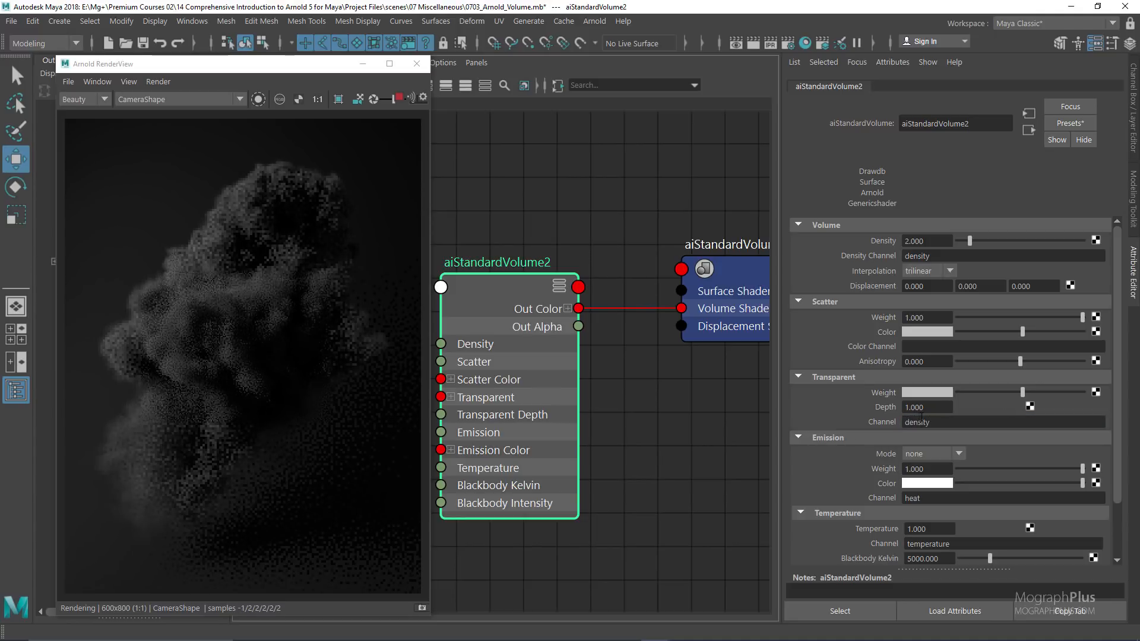
pyautogui.doubleClick(921, 419)
pyautogui.write('t')
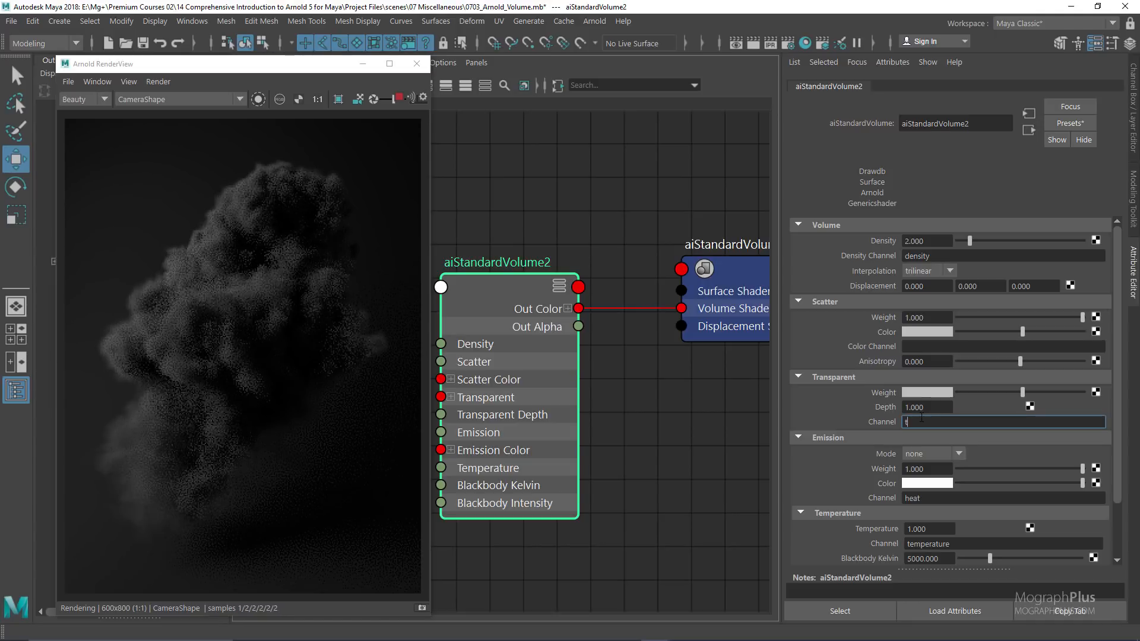
pyautogui.write('emperature')
pyautogui.press('Return')
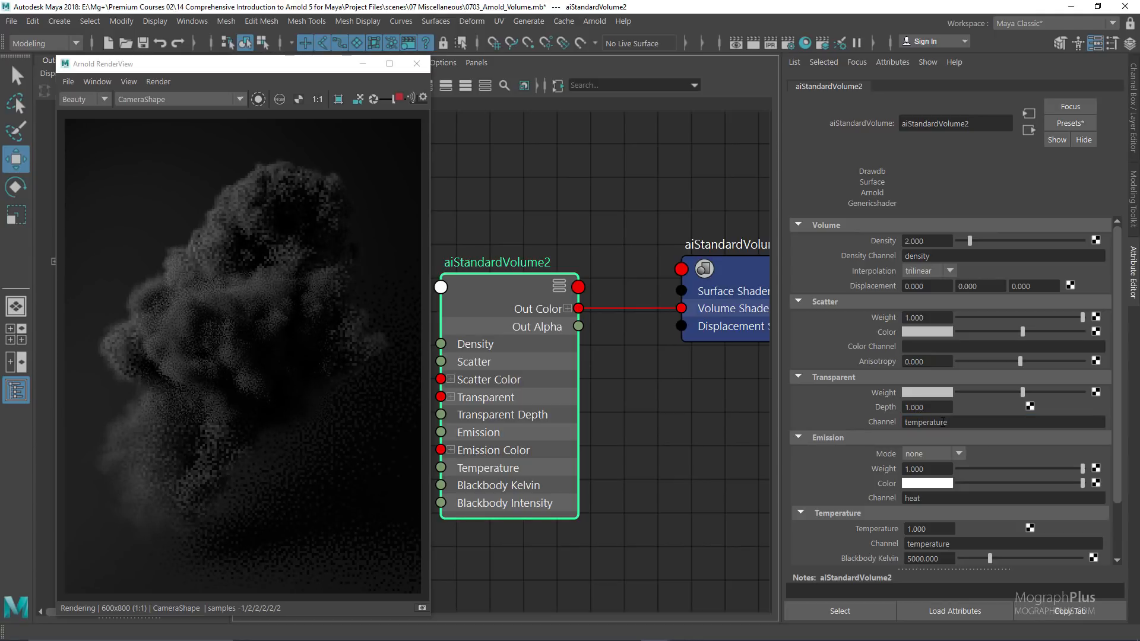
pyautogui.doubleClick(943, 422)
pyautogui.press('BackSpace')
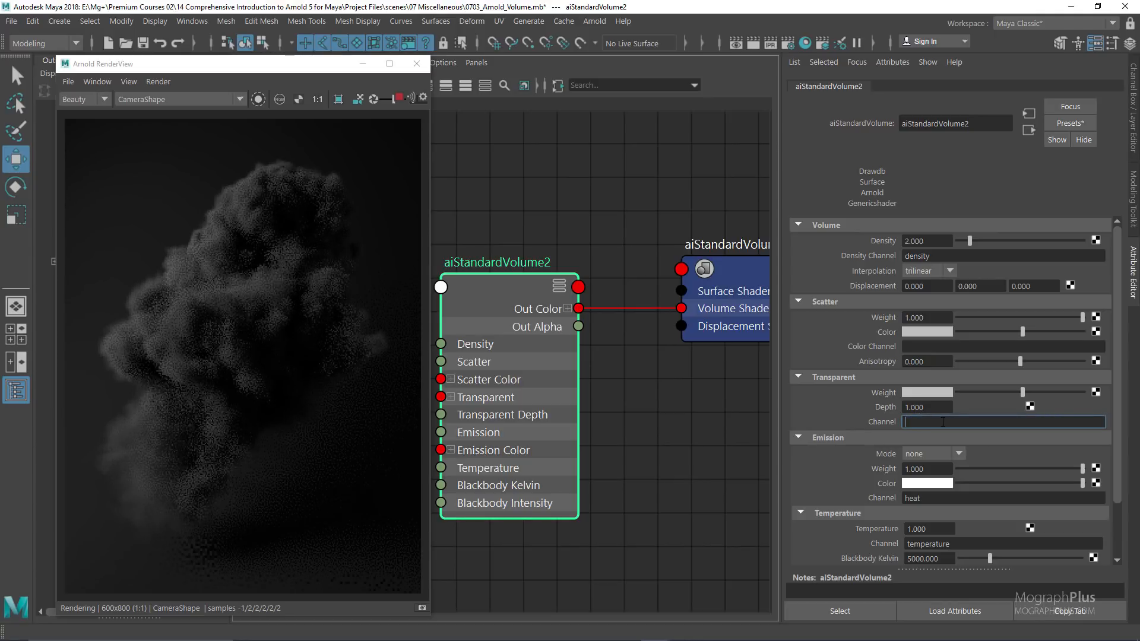
pyautogui.press('Return')
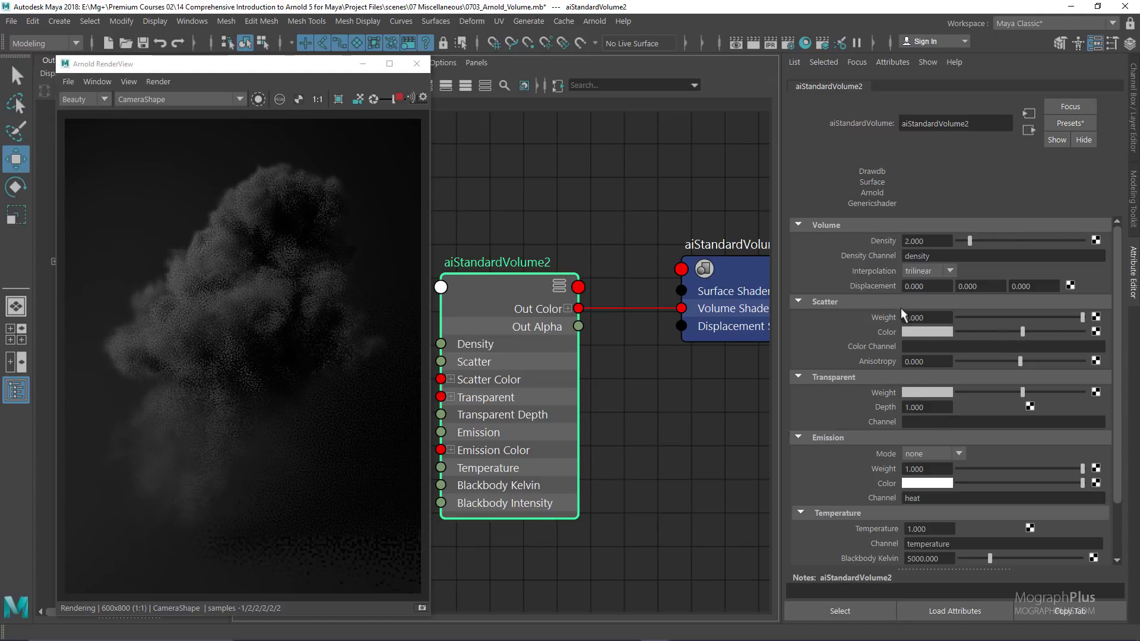
# Set the volume's emission mode to blackbody to render fire in the smoke
pyautogui.scroll(-2, 872, 344)
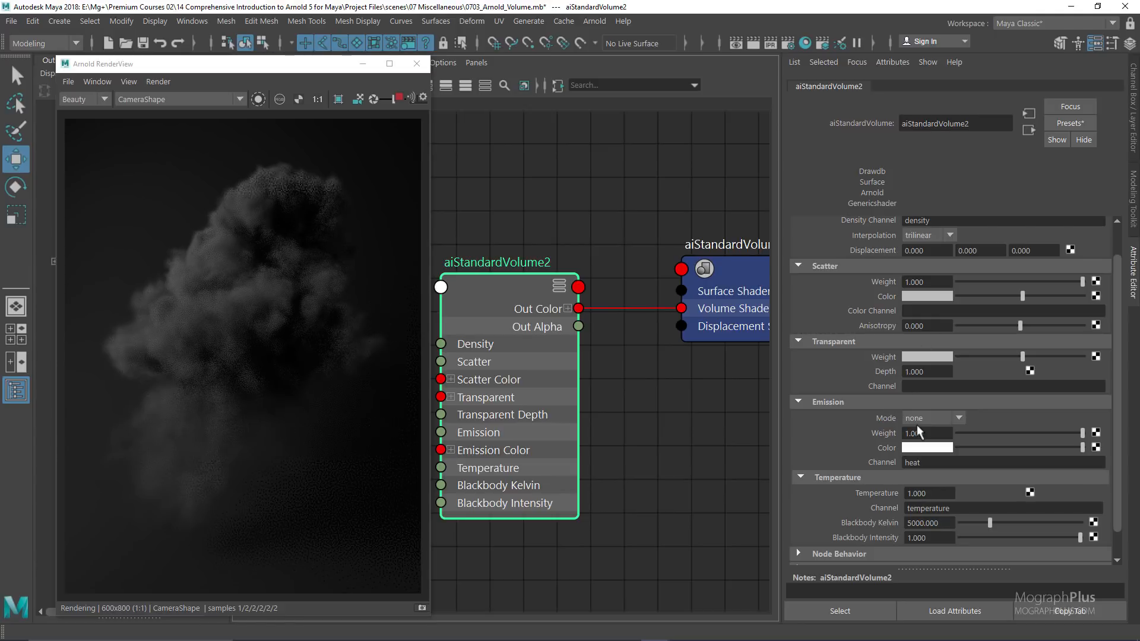
pyautogui.click(931, 418)
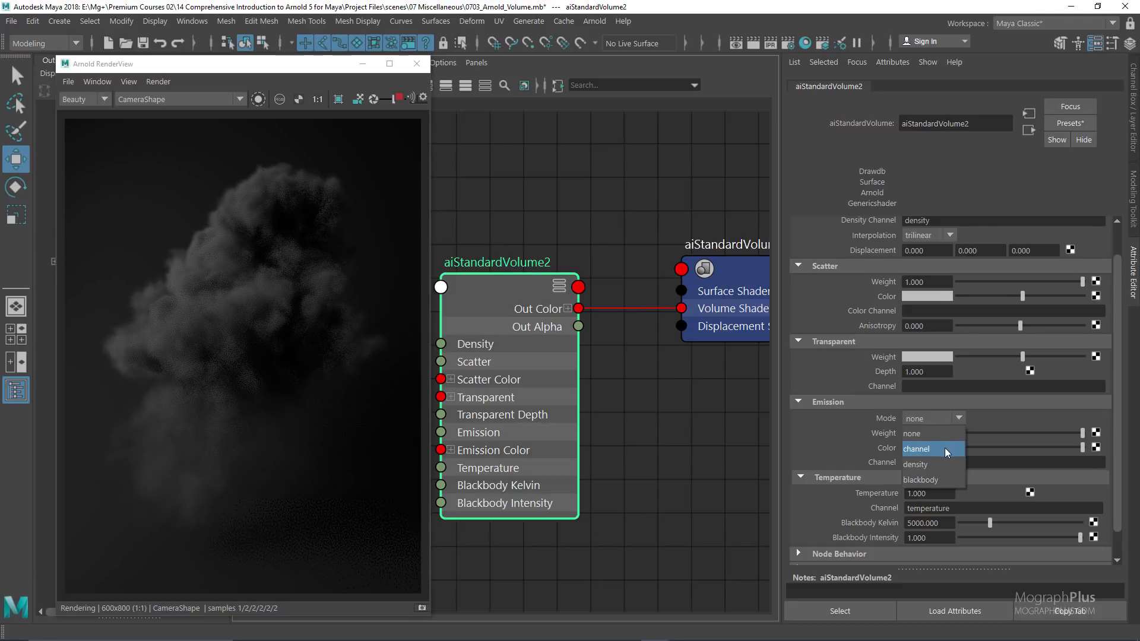
pyautogui.click(941, 479)
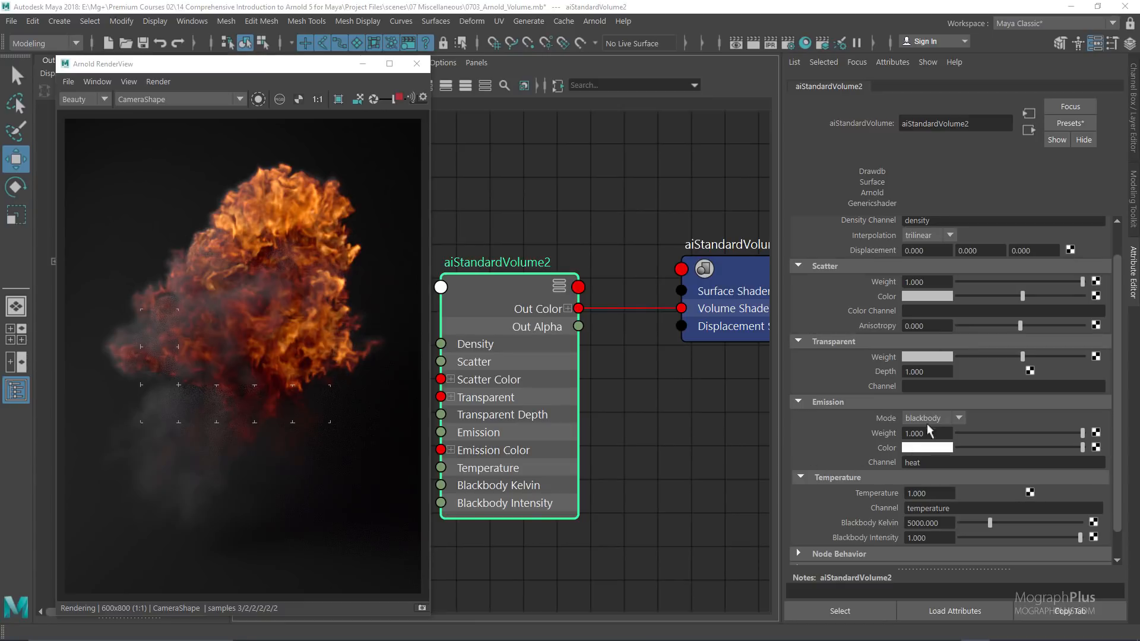
# Turn the volume's emission mode to none, switch it to channel, and use temperature as the emission channel
pyautogui.click(946, 415)
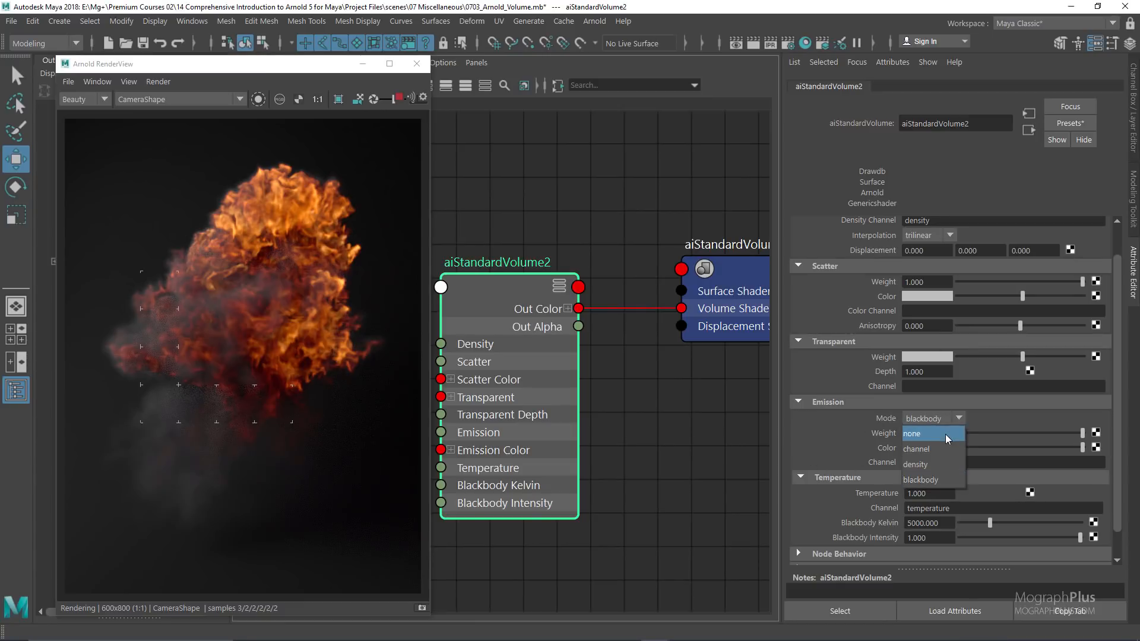
pyautogui.click(945, 433)
pyautogui.click(957, 420)
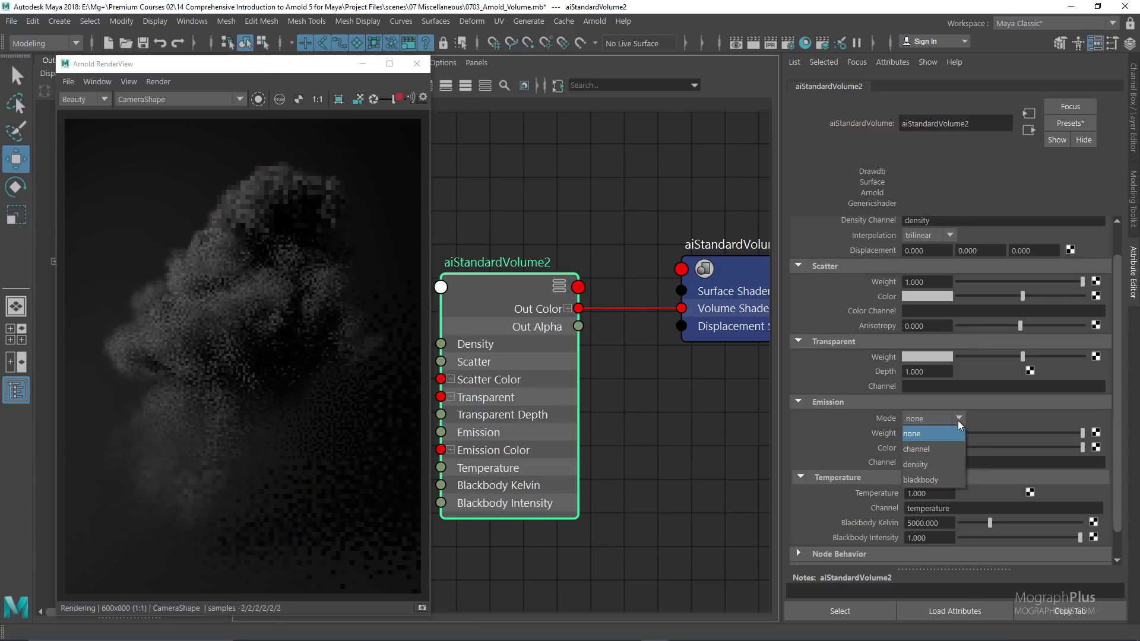
pyautogui.click(942, 450)
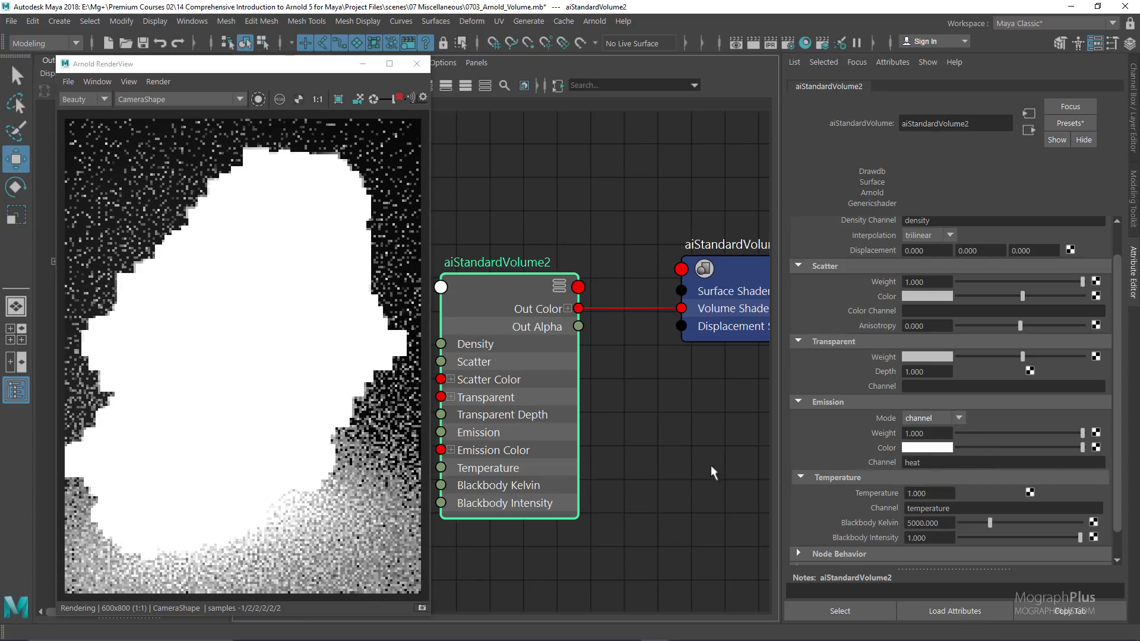
pyautogui.click(973, 461)
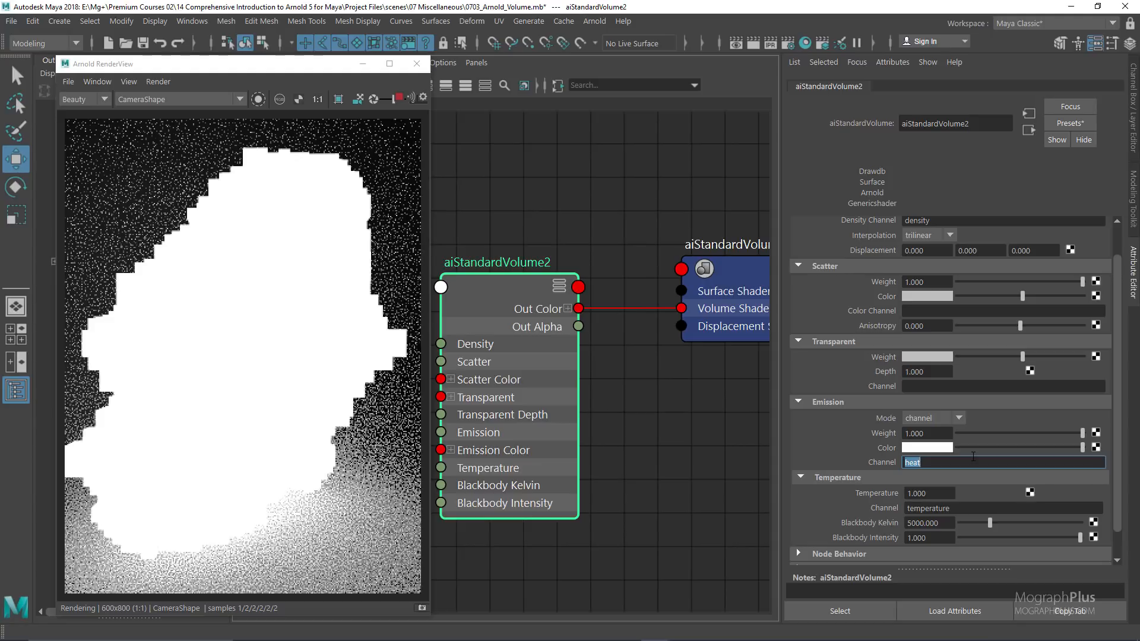
pyautogui.write('temperature')
pyautogui.press('Return')
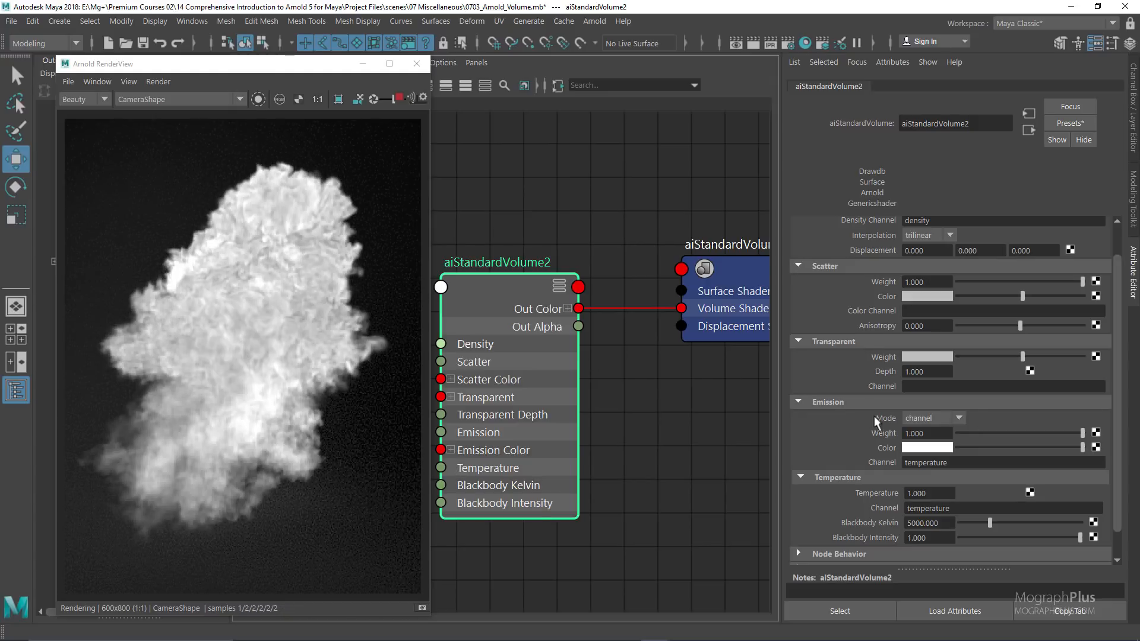
# Tint the emission color orange with hue 15.849, saturation 0.987 and value 1
pyautogui.click(927, 448)
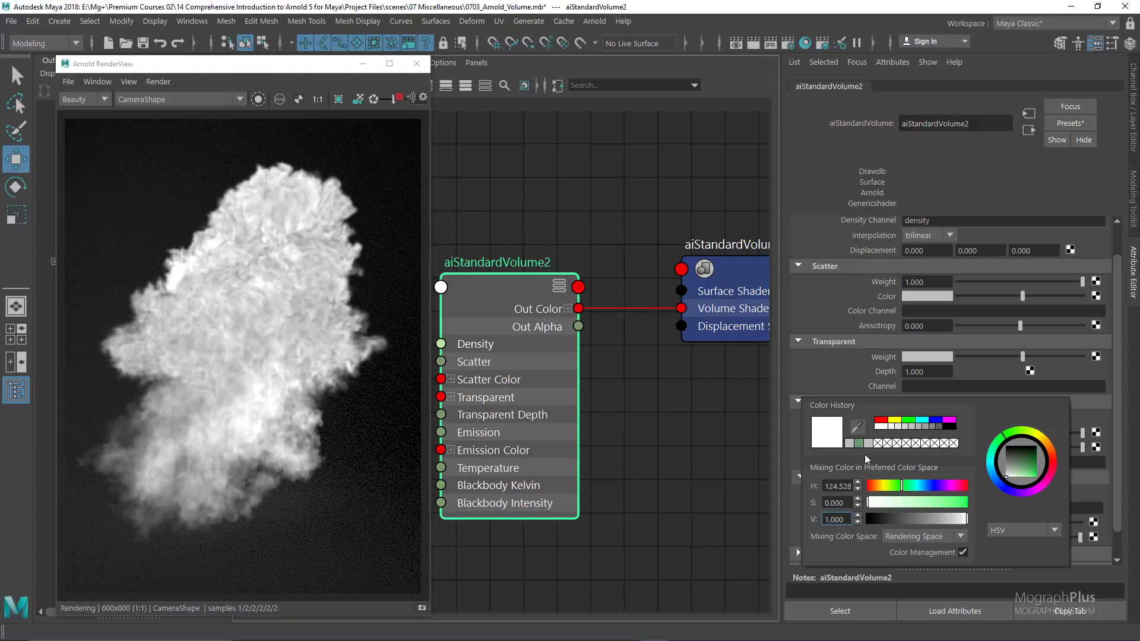
pyautogui.moveTo(901, 486); pyautogui.dragTo(879, 486)
pyautogui.click(963, 503)
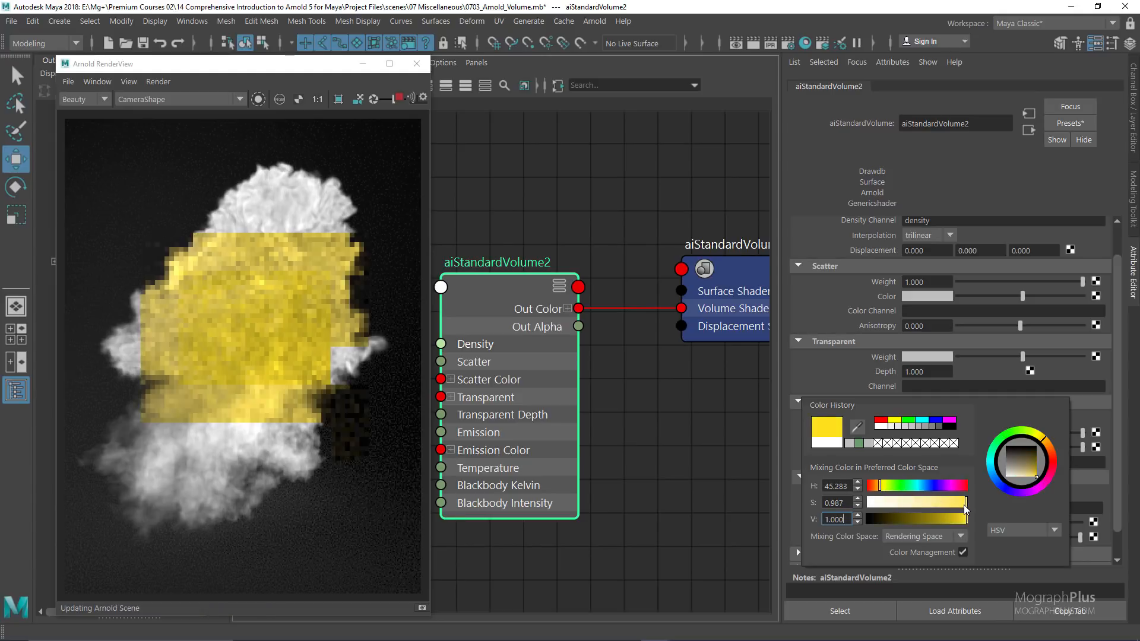
pyautogui.click(874, 485)
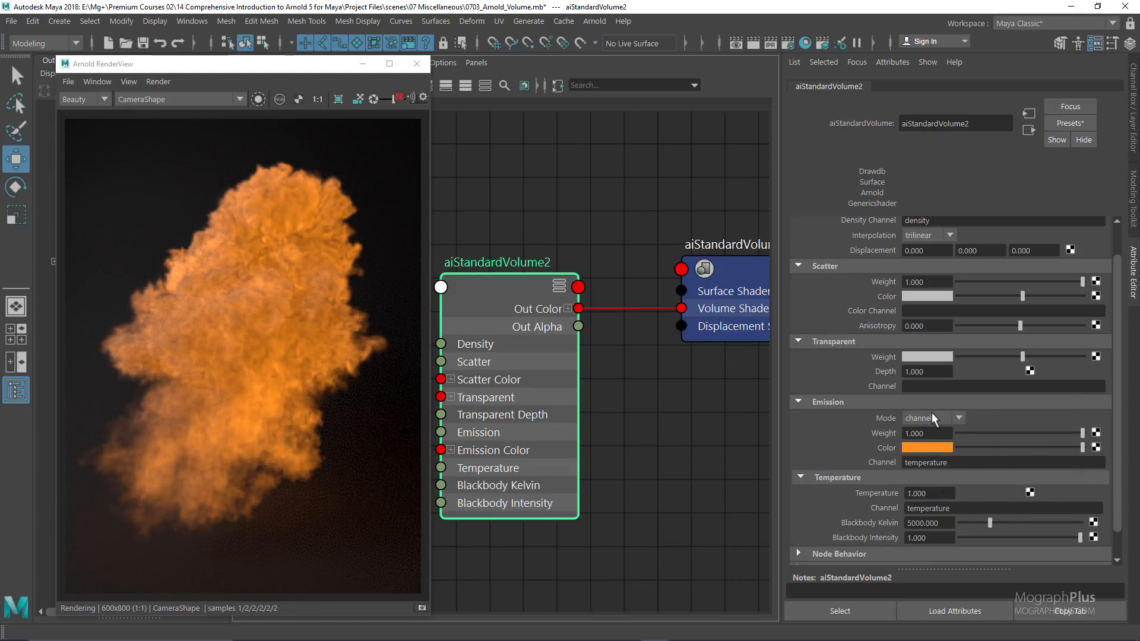
# Try density as the emission mode, and switch the mode back to blackbody
pyautogui.click(944, 419)
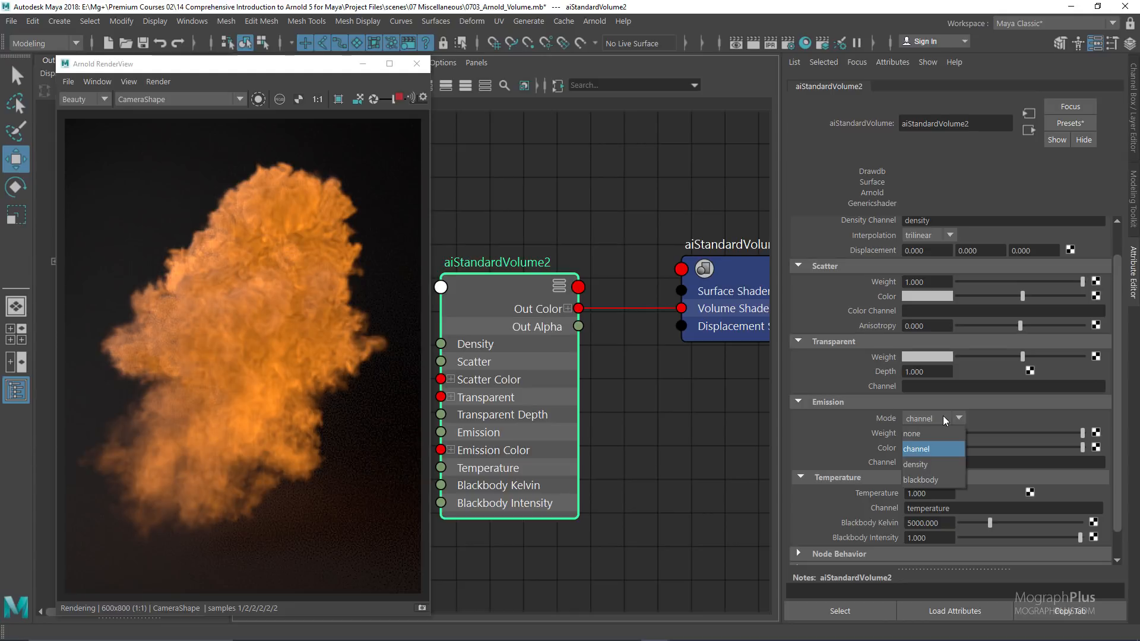
pyautogui.click(944, 464)
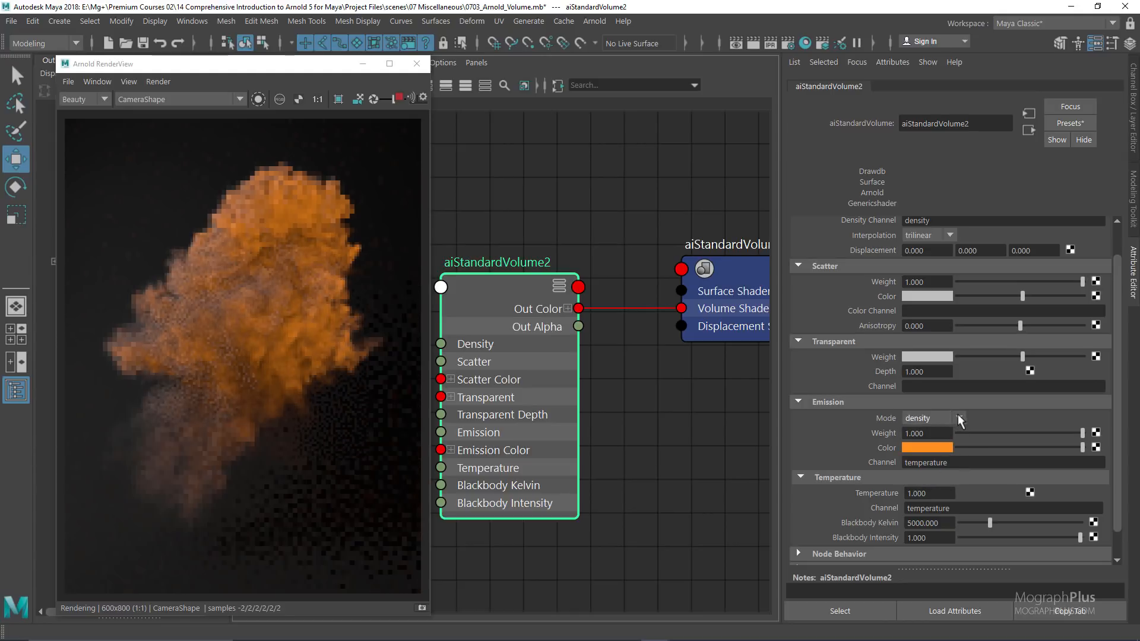
pyautogui.click(957, 415)
pyautogui.click(942, 478)
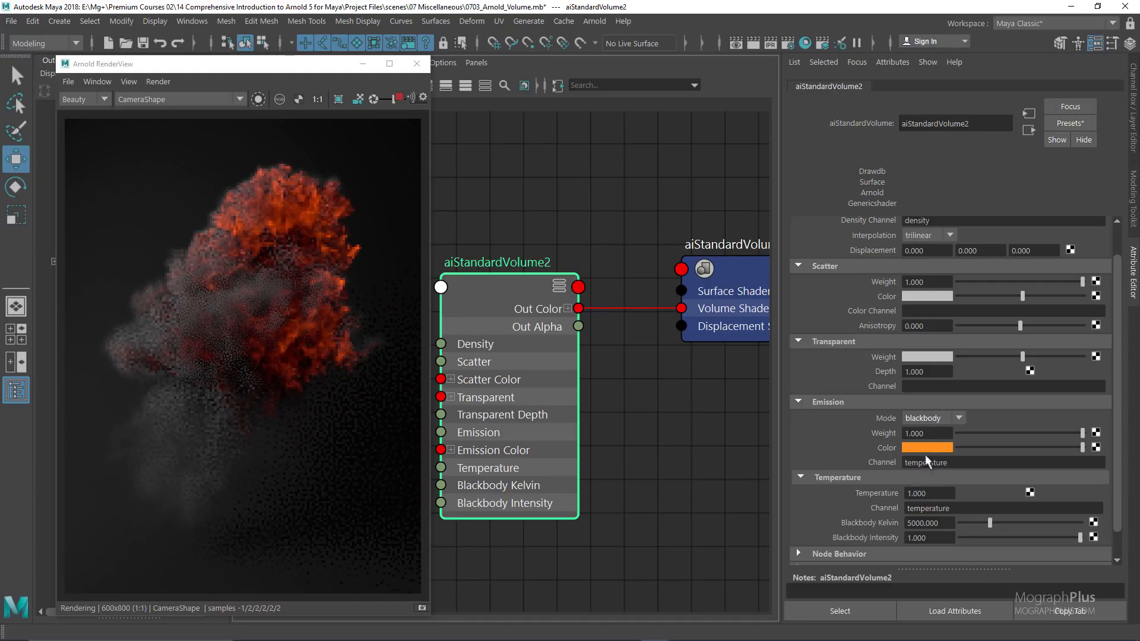
# Reset the emission color to white from the color history, and leave the emission weight at 1
pyautogui.click(924, 446)
pyautogui.click(928, 449)
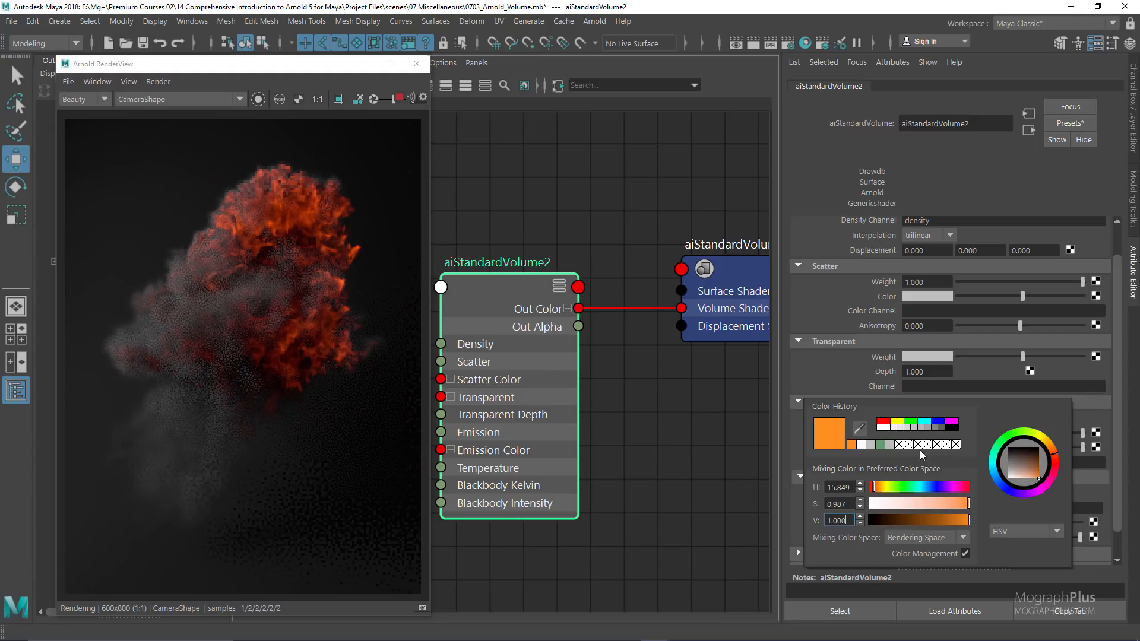
pyautogui.click(860, 444)
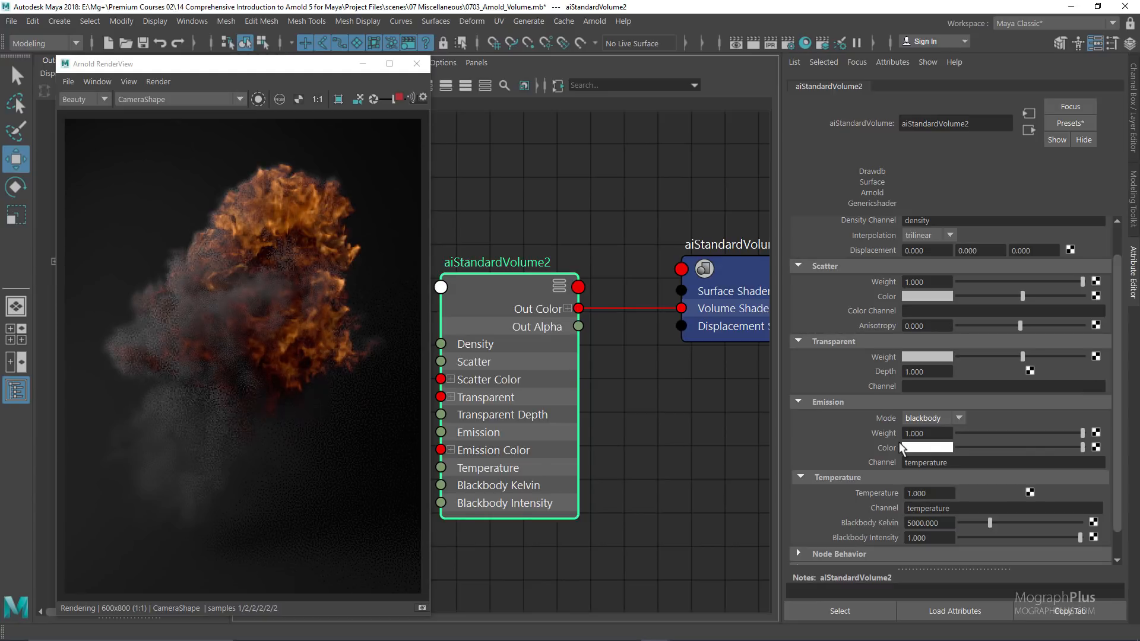
pyautogui.moveTo(1060, 431)
pyautogui.mouseDown()
pyautogui.moveTo(966, 433)
pyautogui.moveTo(1082, 433)
pyautogui.mouseUp()
# Test a teal emission color with hue 158.491 and saturation 0.849 on the blackbody fire, and return it to white
pyautogui.click(913, 447)
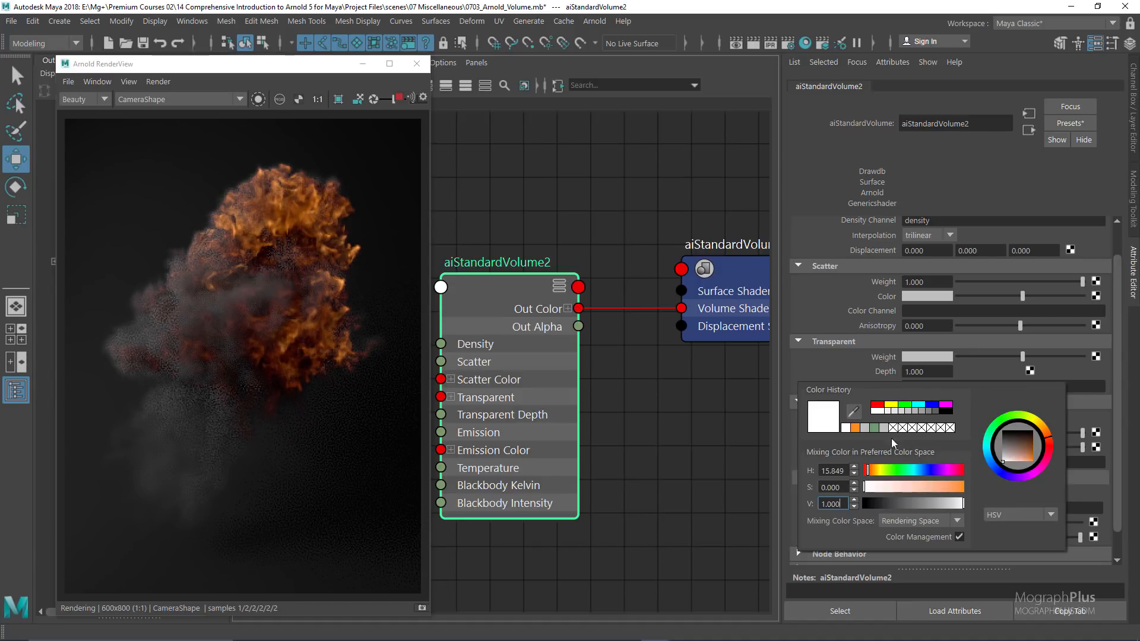
pyautogui.moveTo(911, 469)
pyautogui.mouseDown()
pyautogui.moveTo(922, 471)
pyautogui.moveTo(864, 473)
pyautogui.moveTo(972, 470)
pyautogui.moveTo(908, 473)
pyautogui.mouseUp()
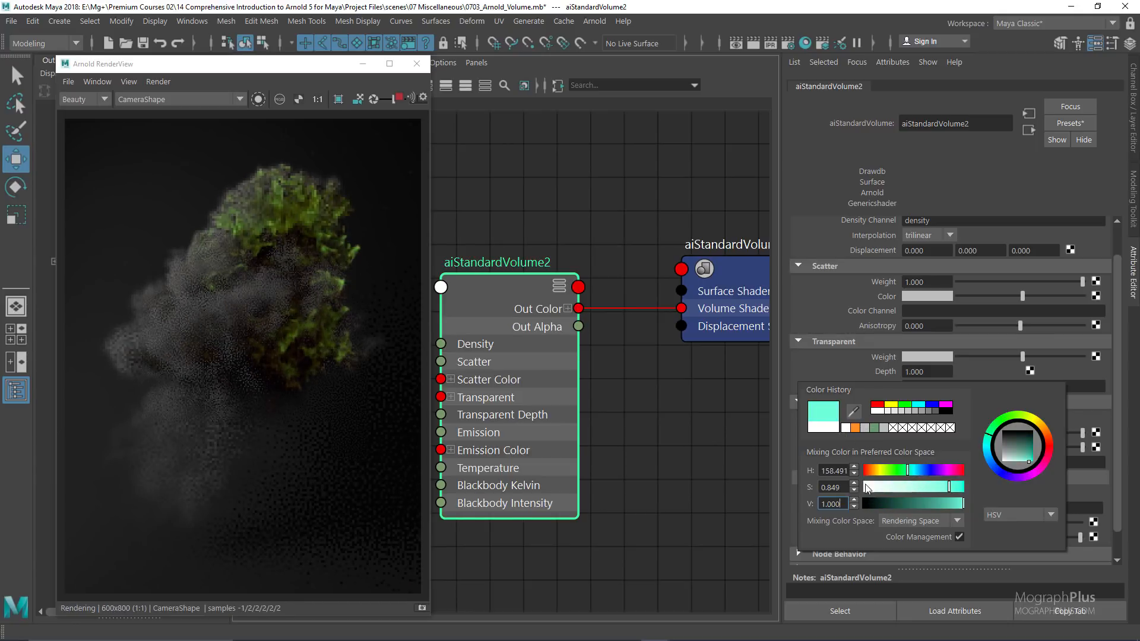
pyautogui.moveTo(871, 488); pyautogui.dragTo(823, 488)
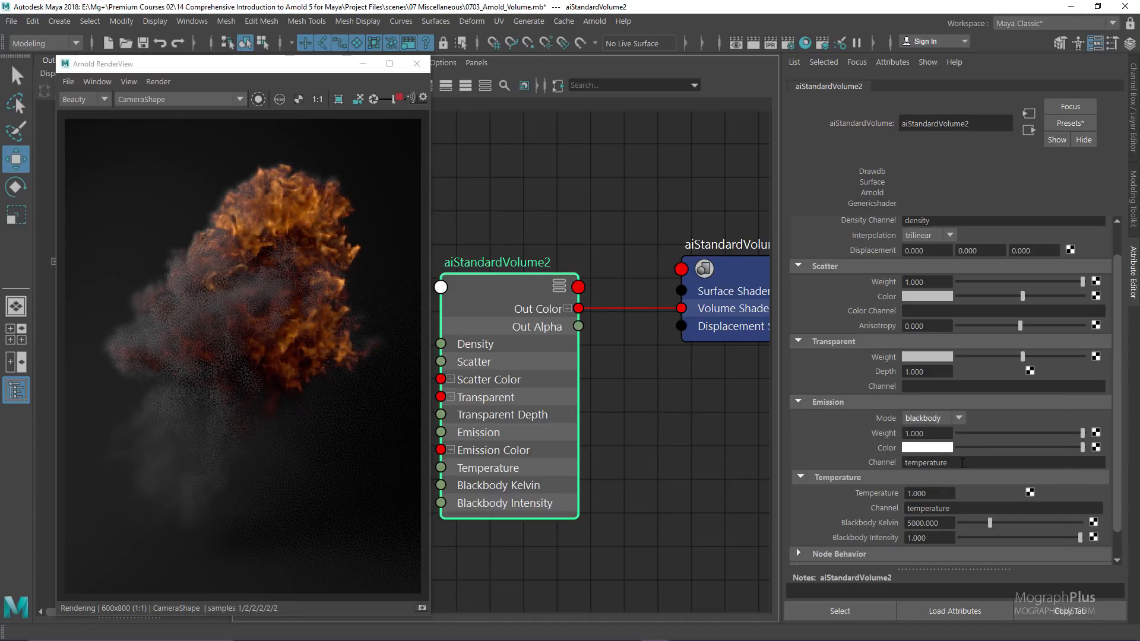
# Compare the channel emission mode once more using the temperature channel, and return to blackbody
pyautogui.click(948, 411)
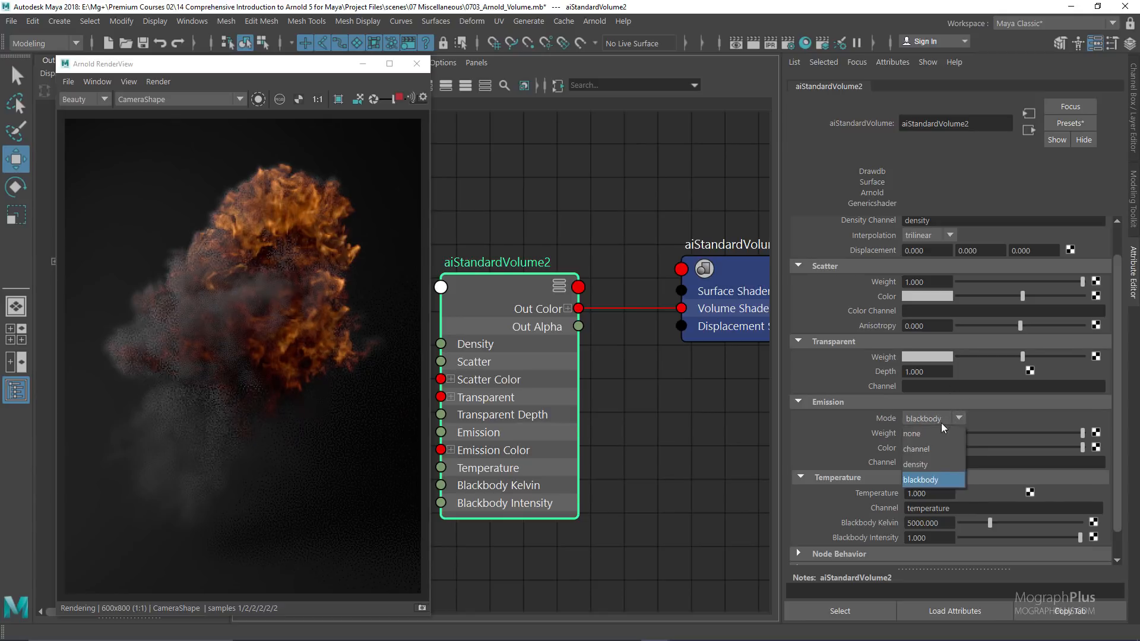
pyautogui.click(928, 448)
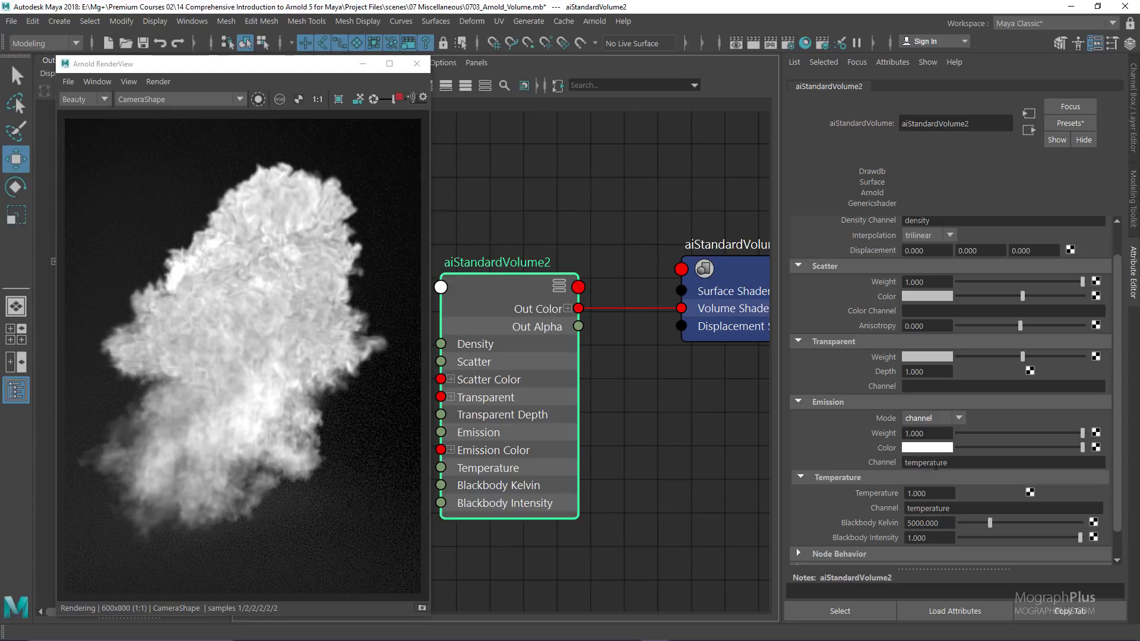
pyautogui.click(941, 419)
pyautogui.click(931, 478)
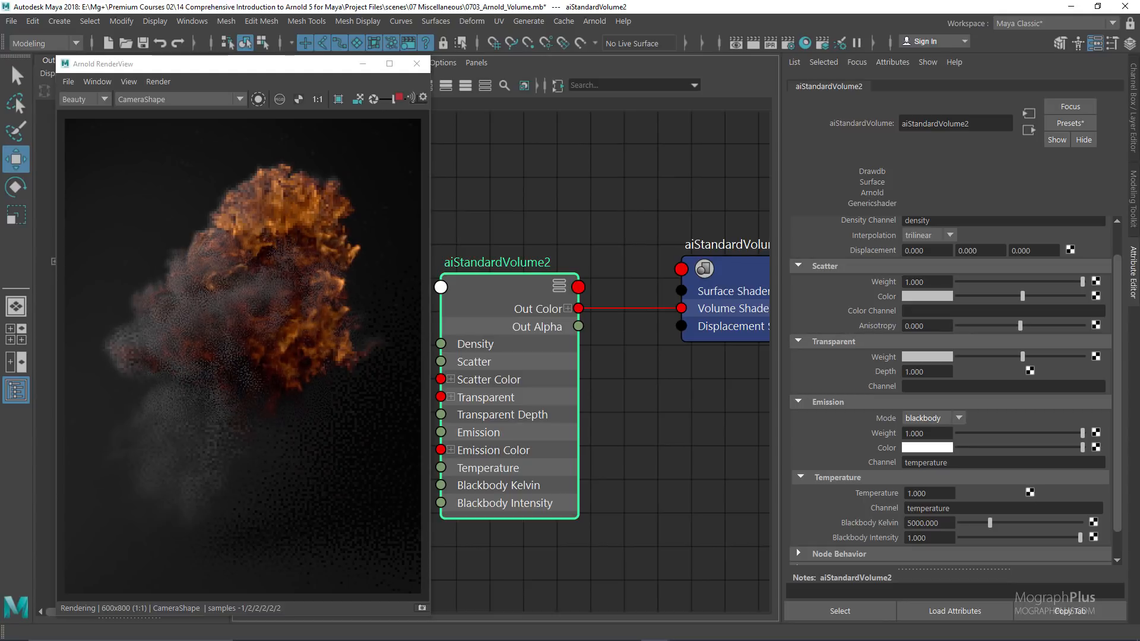
# Test the volume's temperature at 2 and 1, and set it to 1.5
pyautogui.scroll(-2, 828, 466)
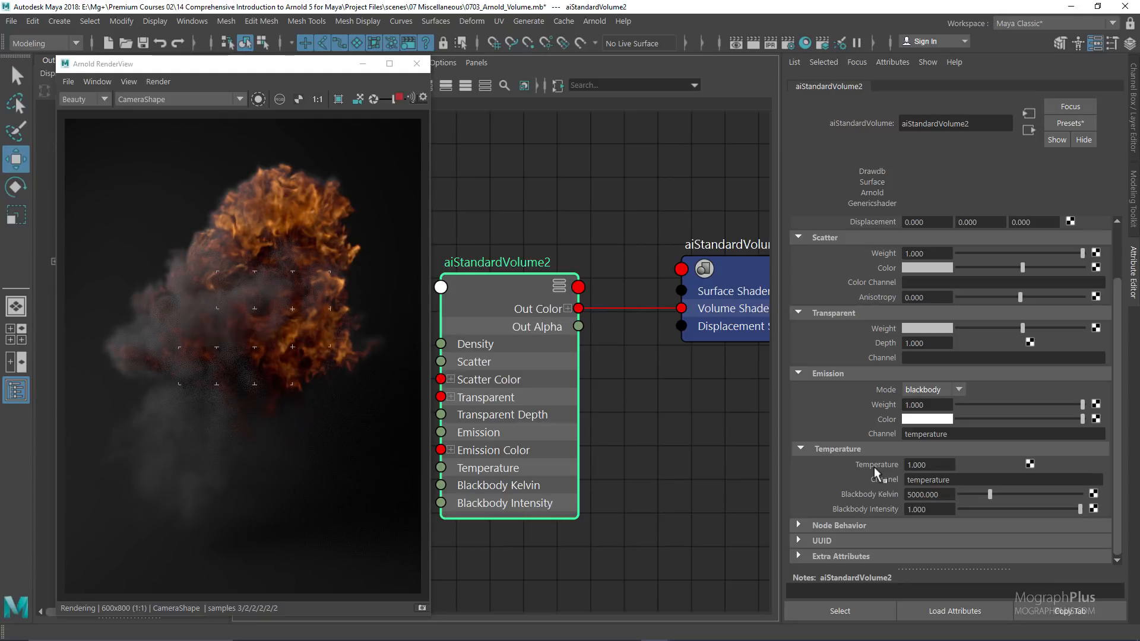
pyautogui.click(929, 465)
pyautogui.write('2')
pyautogui.press('Return')
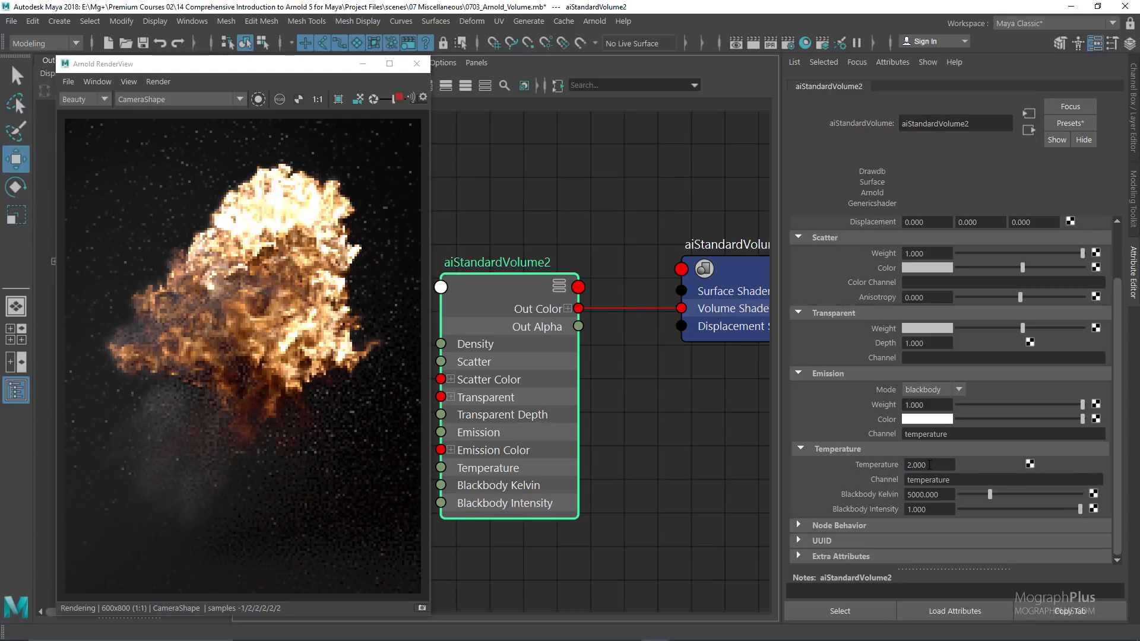
pyautogui.click(929, 465)
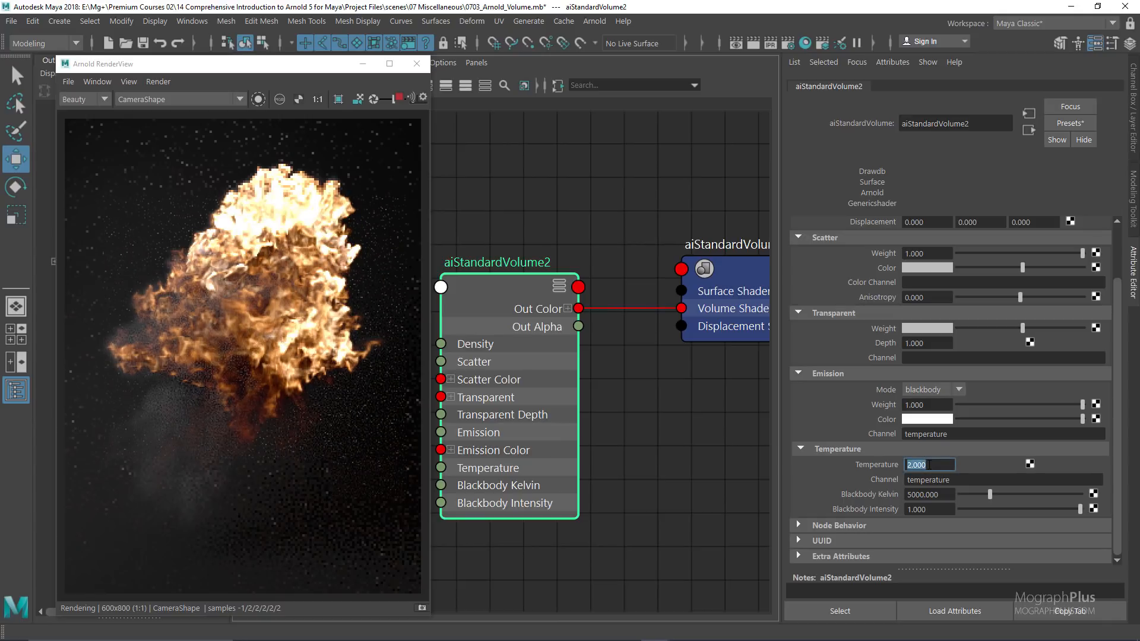
pyautogui.write('1')
pyautogui.press('Return')
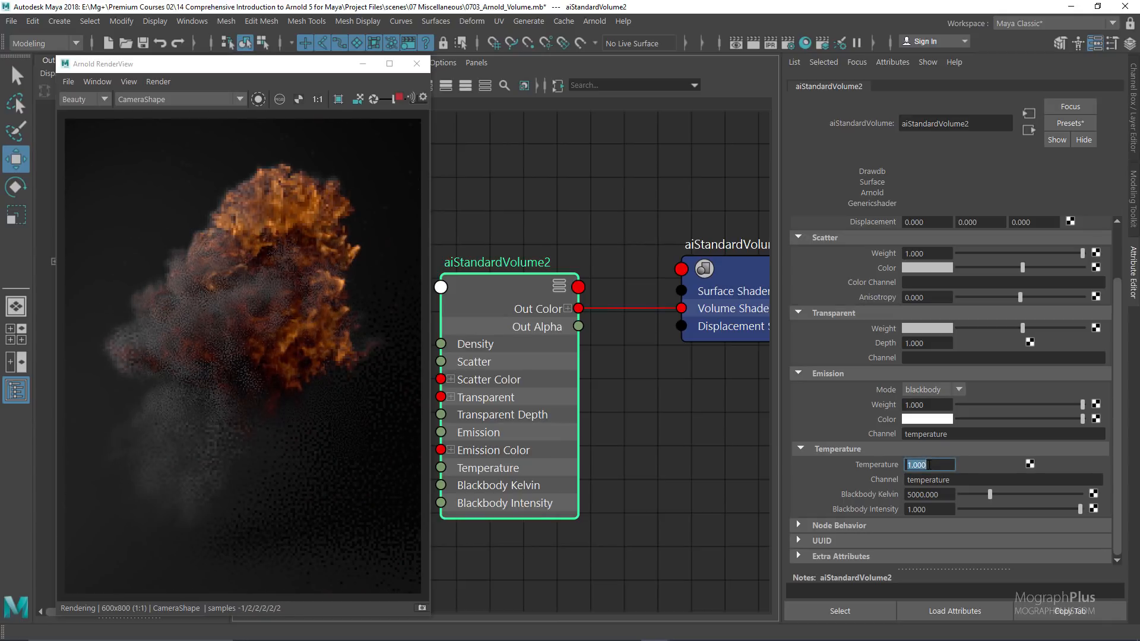
pyautogui.write('1.5')
pyautogui.press('Return')
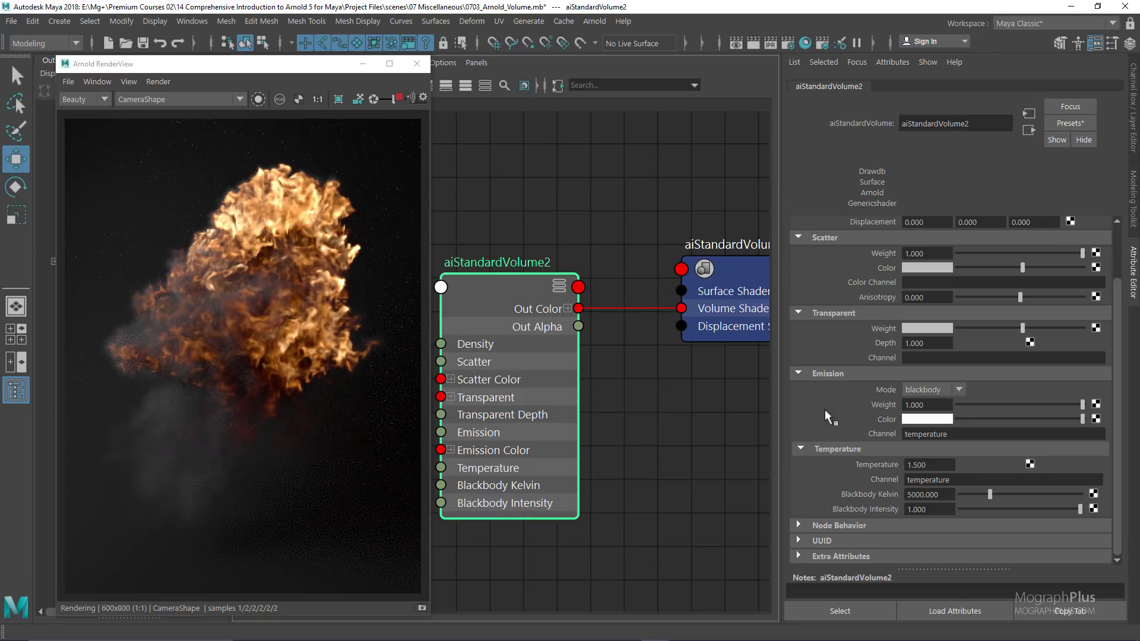
# Try density as the temperature channel, and restore it to temperature
pyautogui.moveTo(972, 478); pyautogui.dragTo(839, 487)
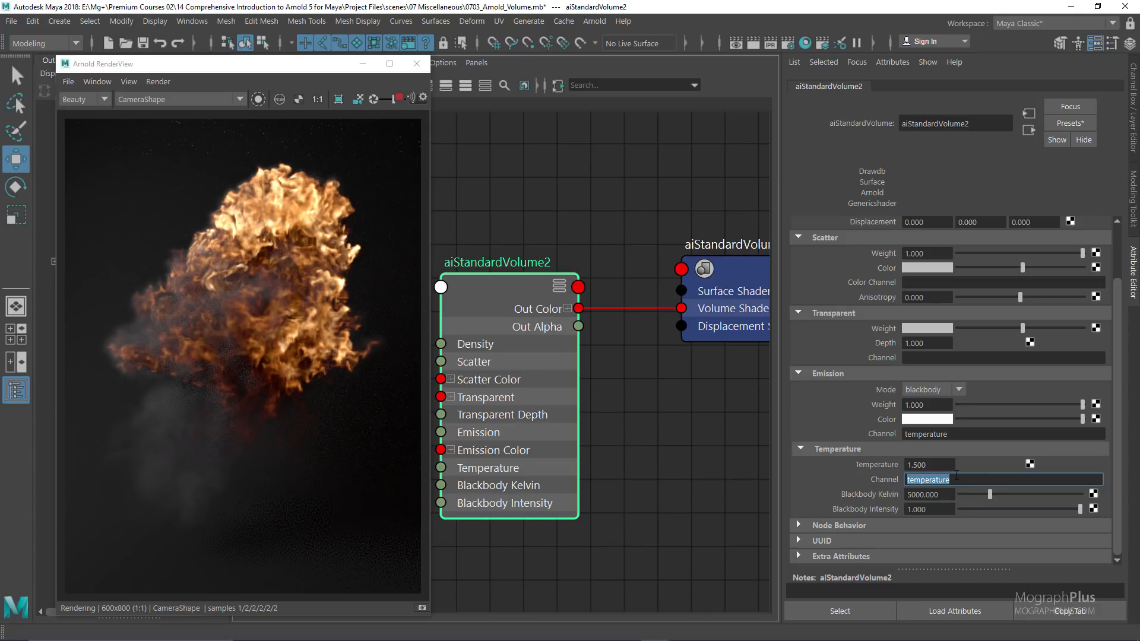
pyautogui.write('density')
pyautogui.press('Return')
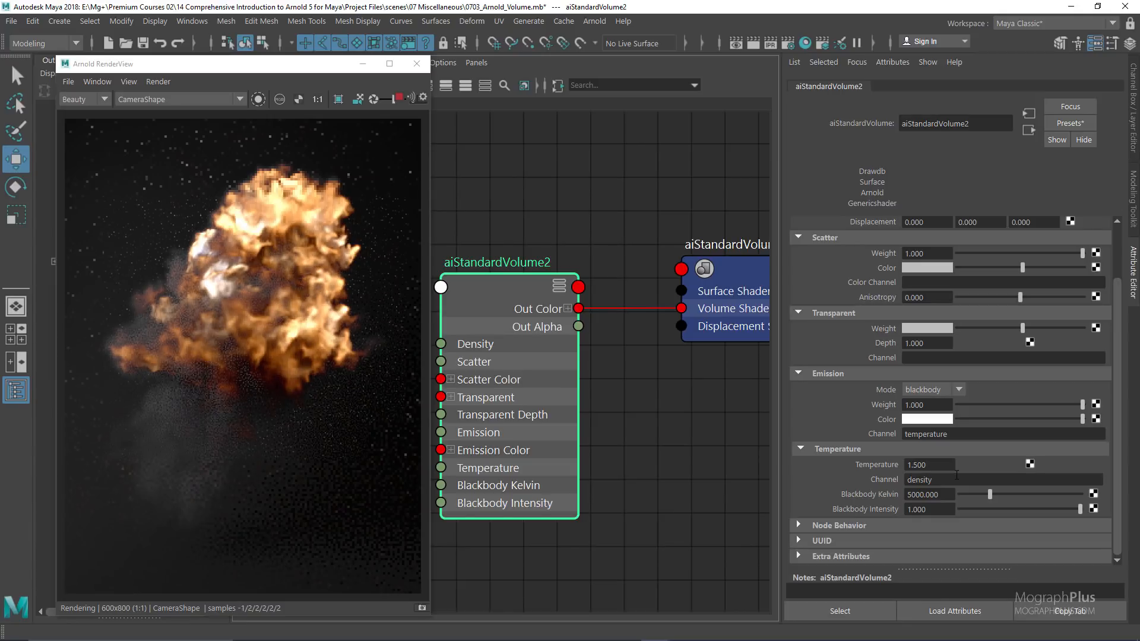
pyautogui.doubleClick(957, 475)
pyautogui.write('temp')
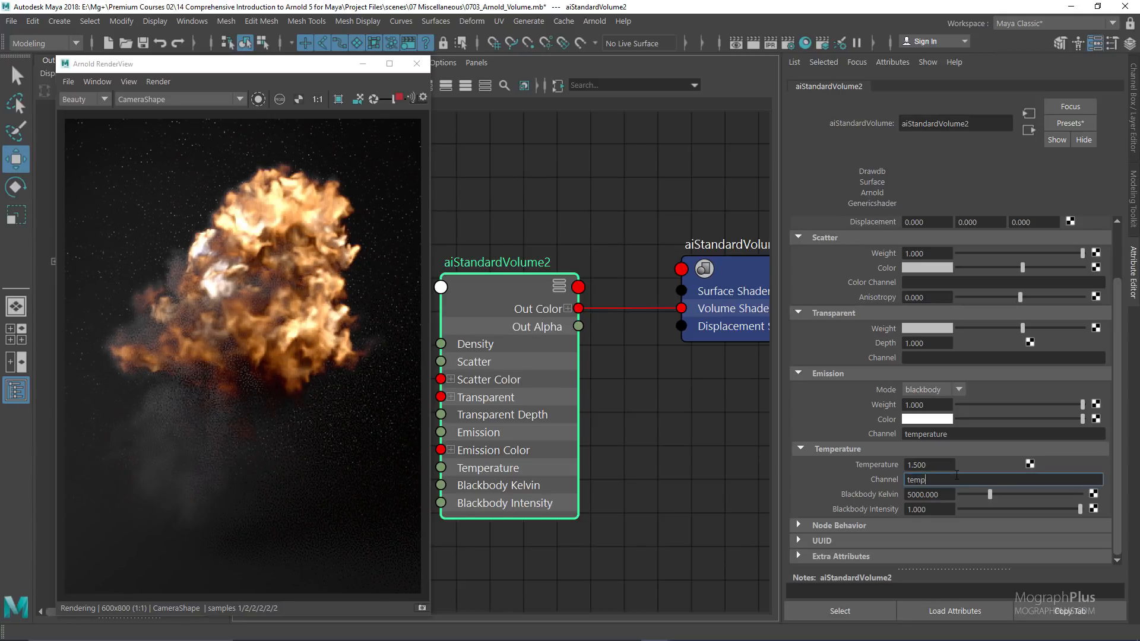
pyautogui.write('erature')
pyautogui.press('Return')
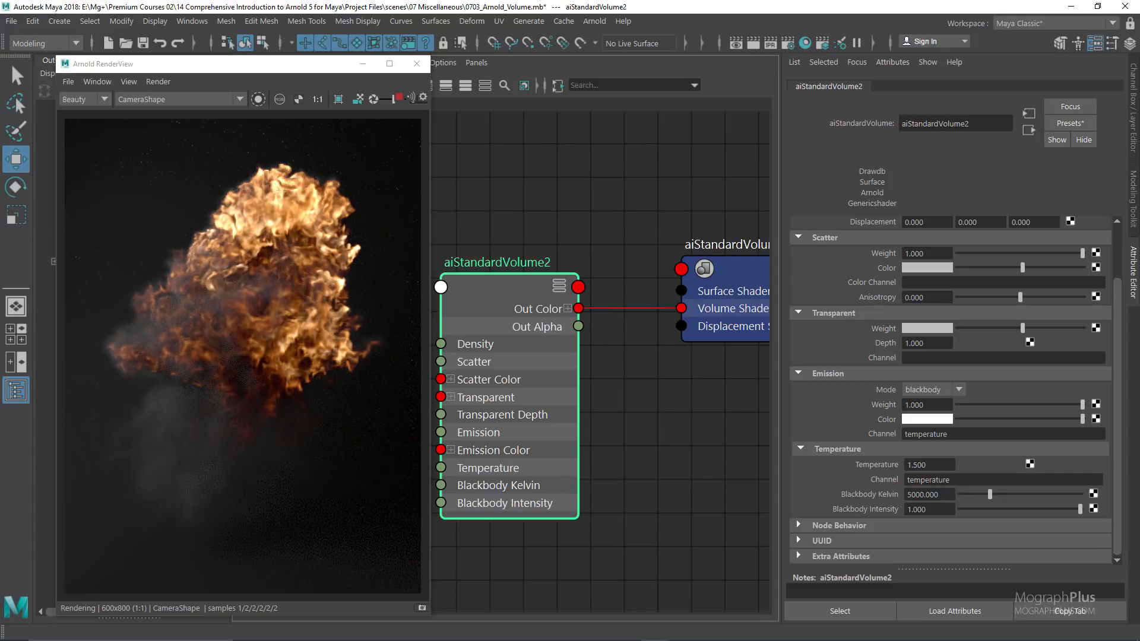
# Test brighter fire with Blackbody Kelvin values of 7500, 9000 and 11000
pyautogui.click(936, 494)
pyautogui.write('7500')
pyautogui.press('Return')
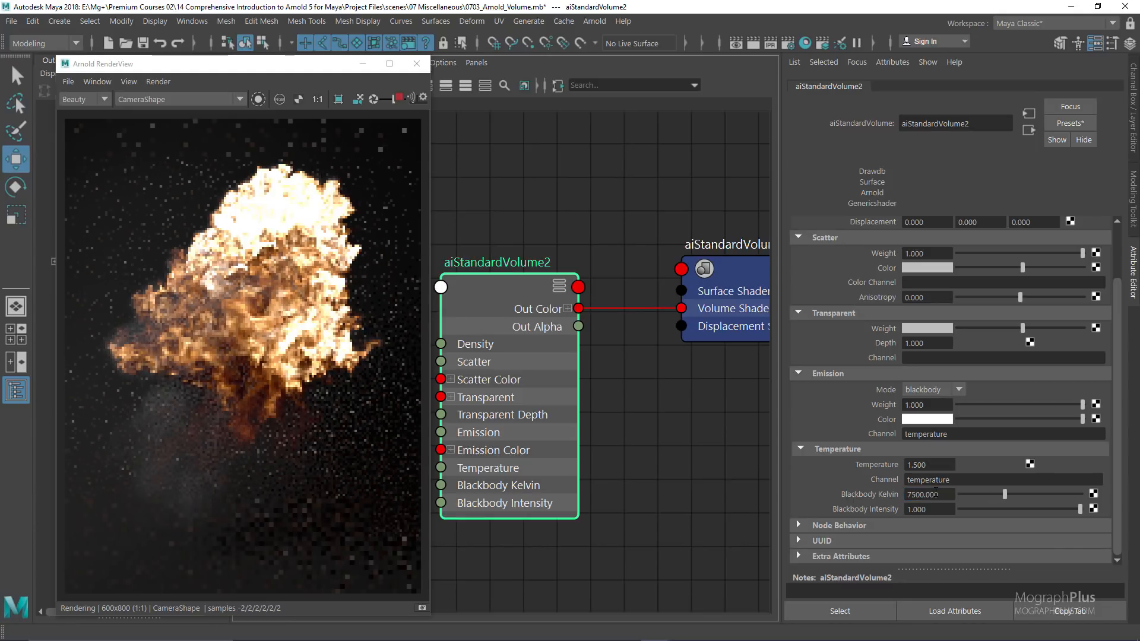
pyautogui.click(936, 494)
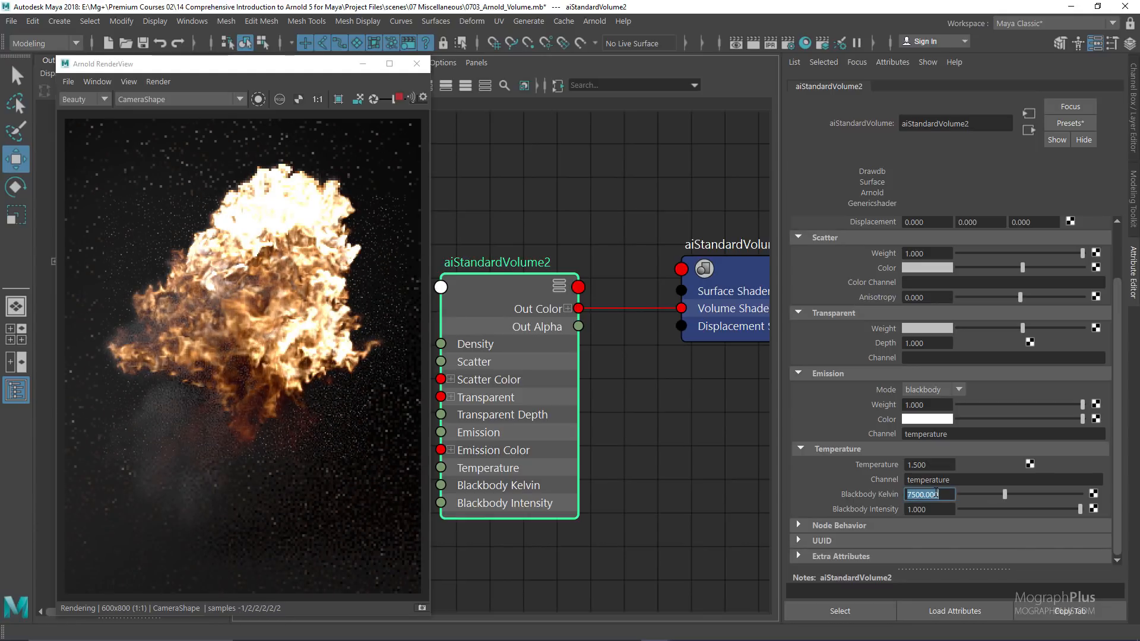
pyautogui.write('9000')
pyautogui.press('Return')
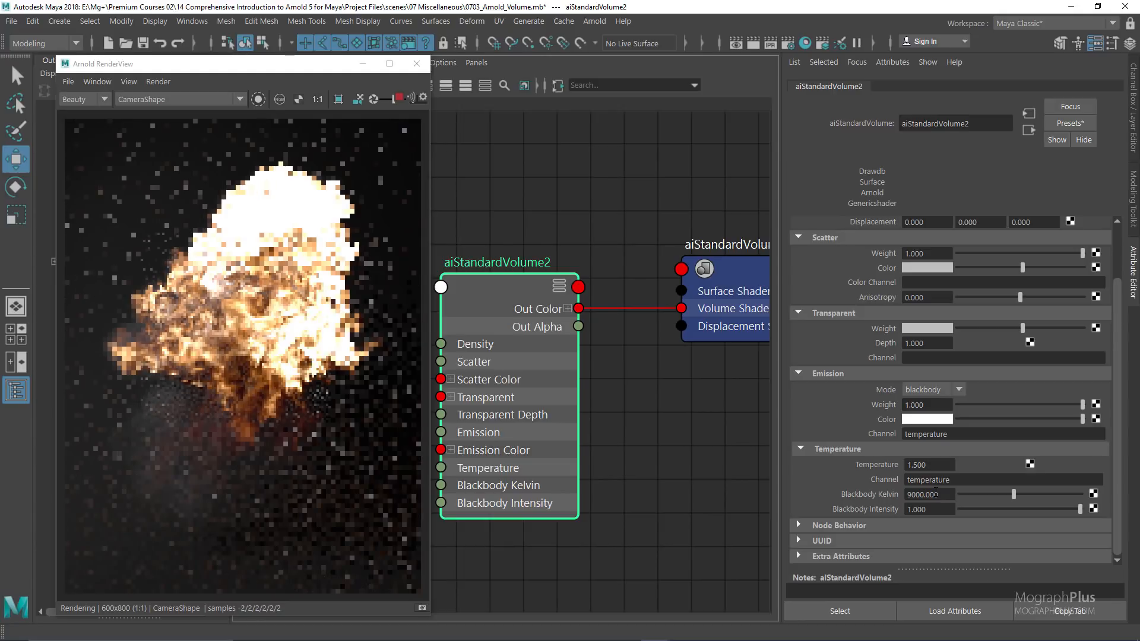
pyautogui.click(936, 494)
pyautogui.write('11000')
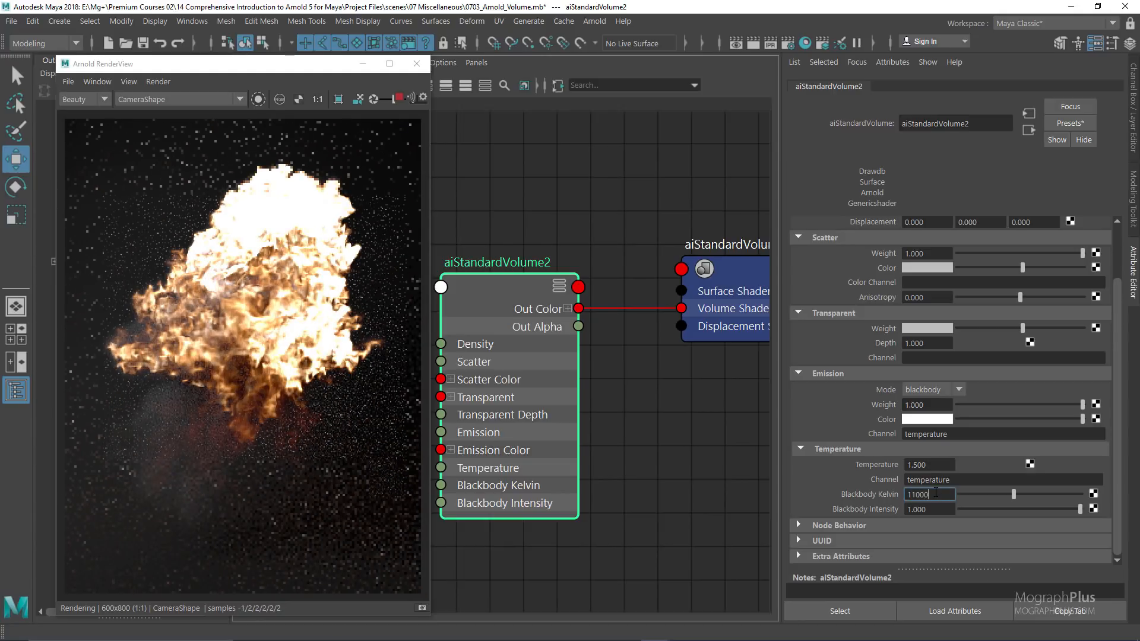
pyautogui.press('Return')
# Lower the Blackbody Kelvin to 2500 for a darker, redder fire
pyautogui.click(936, 494)
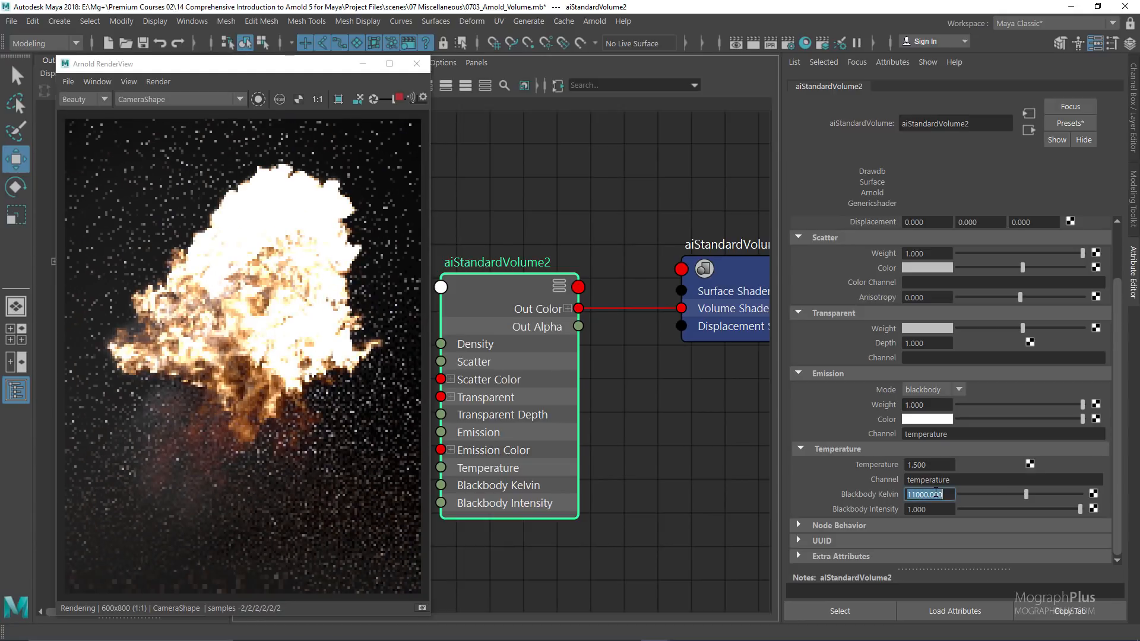
pyautogui.write('2500')
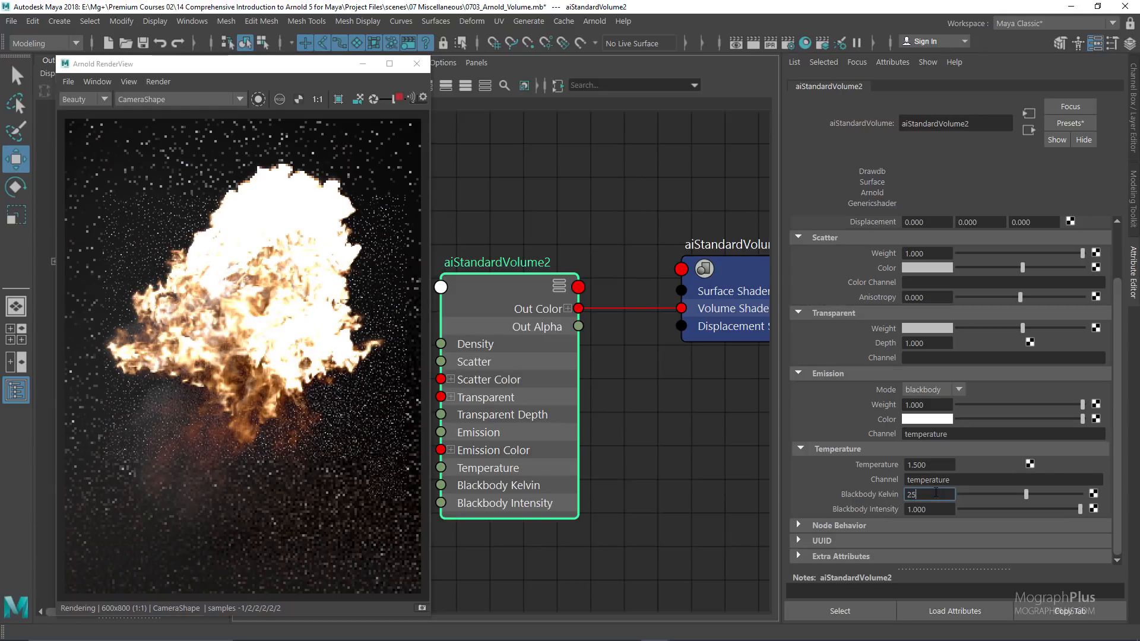
pyautogui.press('Return')
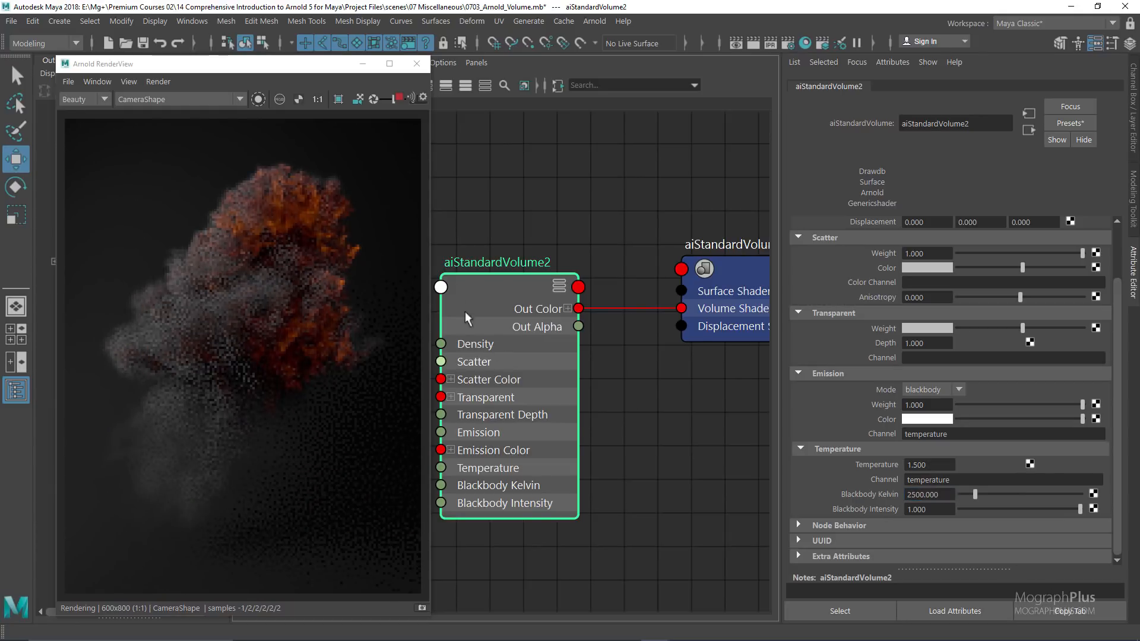
# Set the volume shader's Blackbody Kelvin to 5000
pyautogui.click(908, 494)
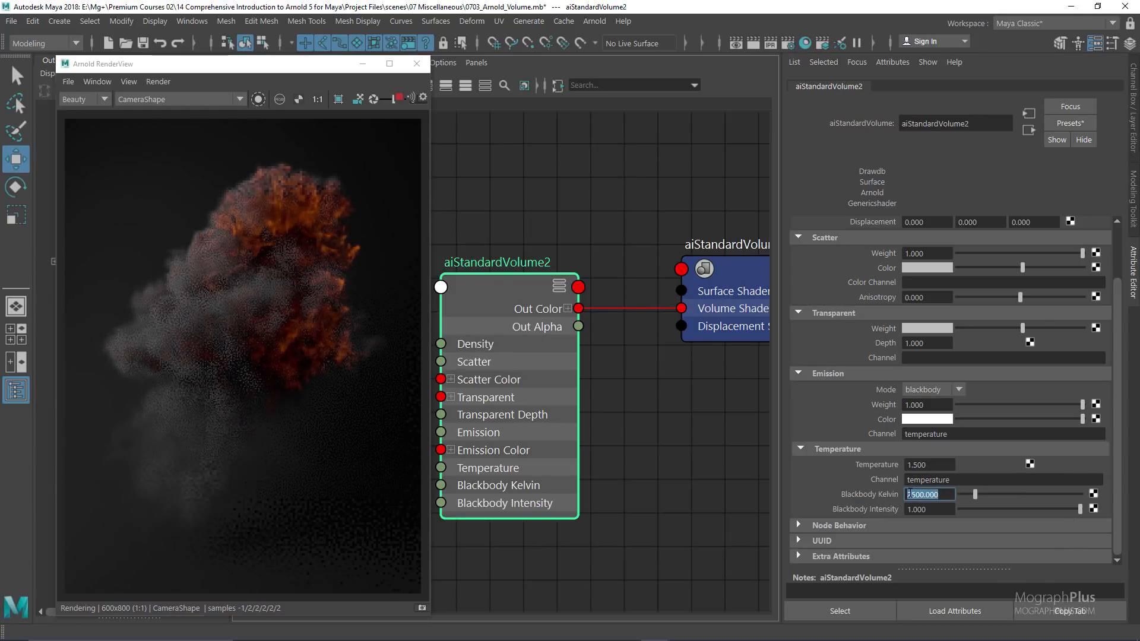
pyautogui.write('5000')
pyautogui.press('Return')
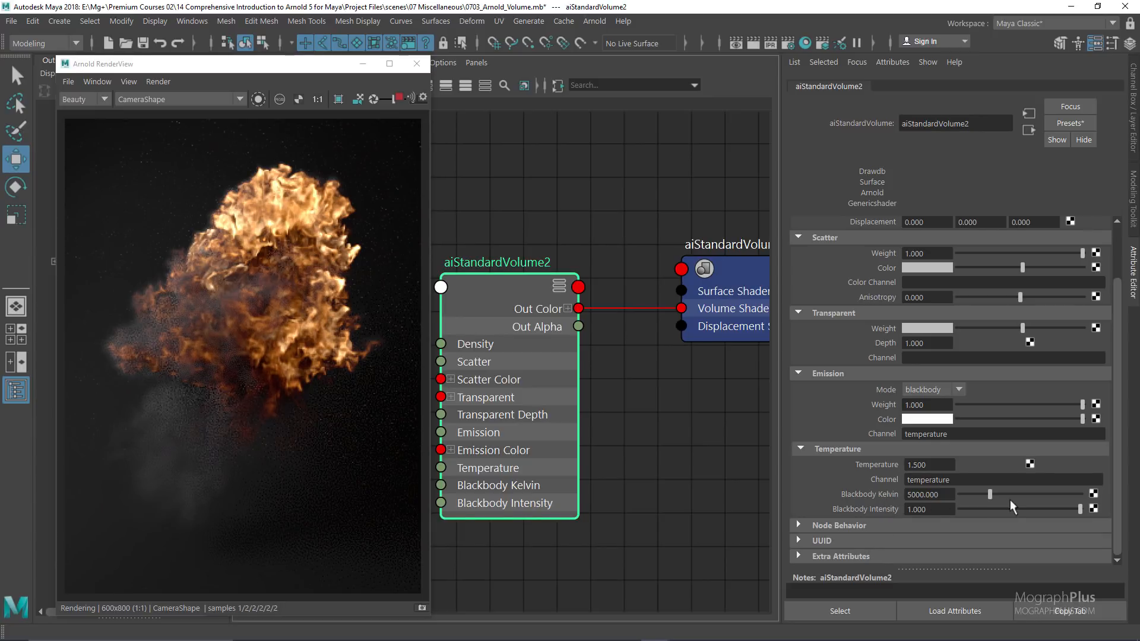
# Test the Blackbody Intensity at 0.5 and 0.1, and restore it to 1
pyautogui.click(939, 509)
pyautogui.write('0.5')
pyautogui.press('Return')
pyautogui.click(939, 509)
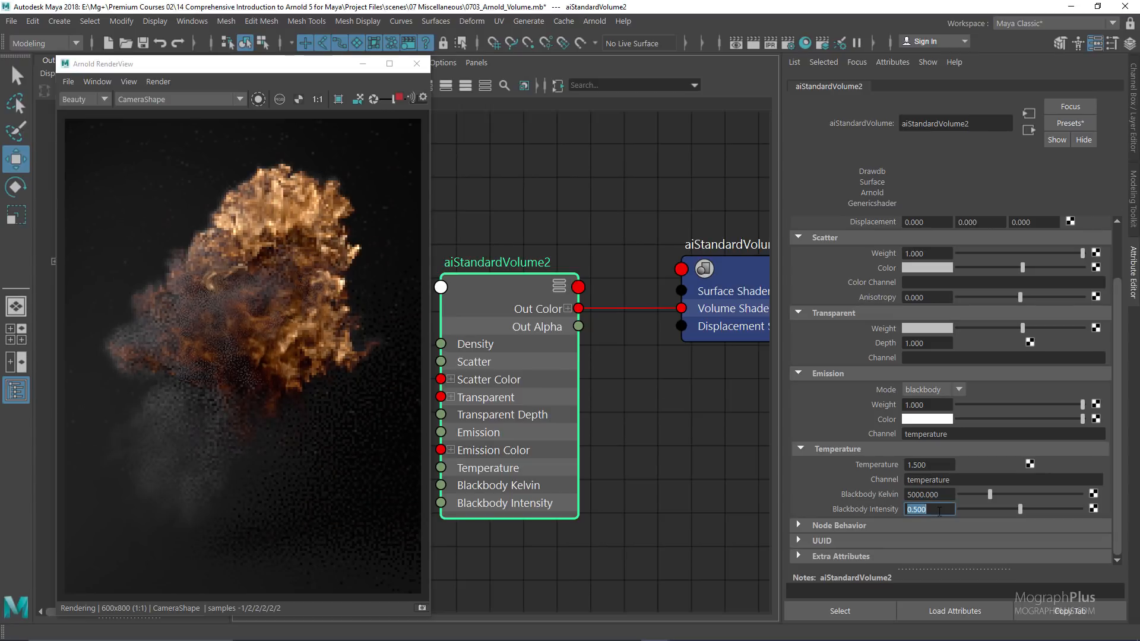
pyautogui.write('0.1')
pyautogui.press('Return')
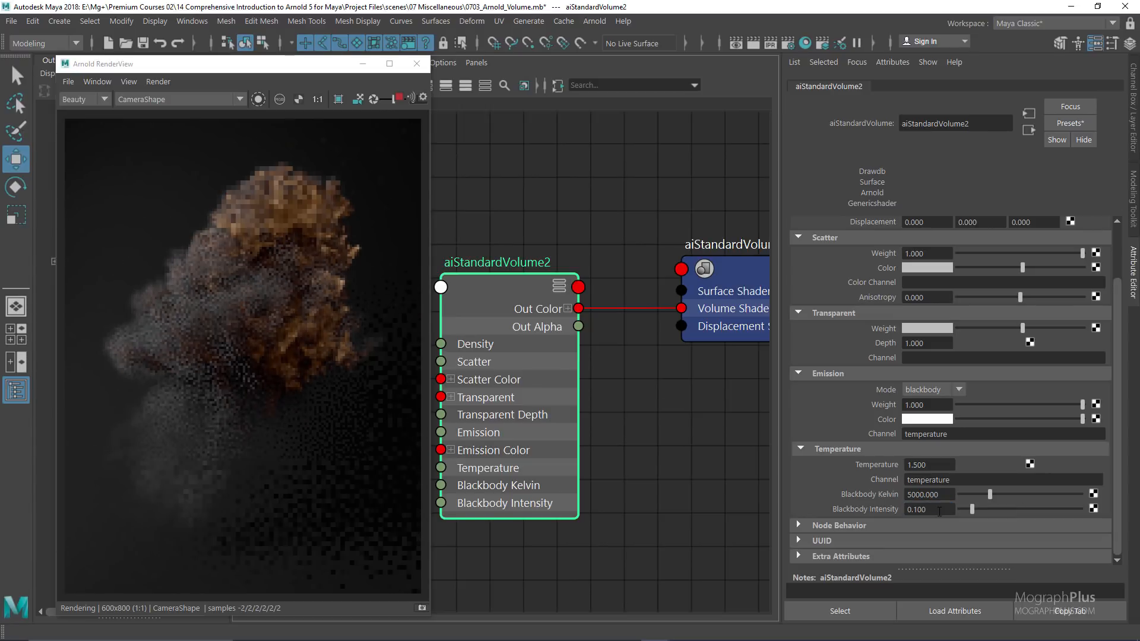
pyautogui.click(939, 510)
pyautogui.write('1')
pyautogui.press('Return')
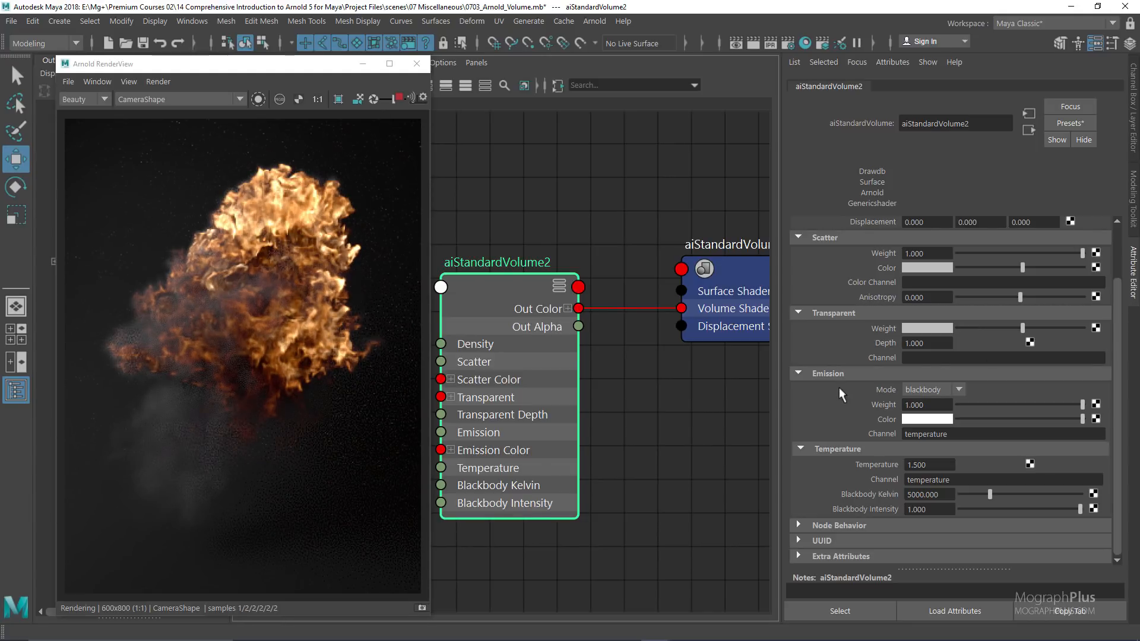
# Uncover the scene list and enable Automatic Step Size on the aiVolume object
pyautogui.moveTo(242, 69); pyautogui.dragTo(355, 70)
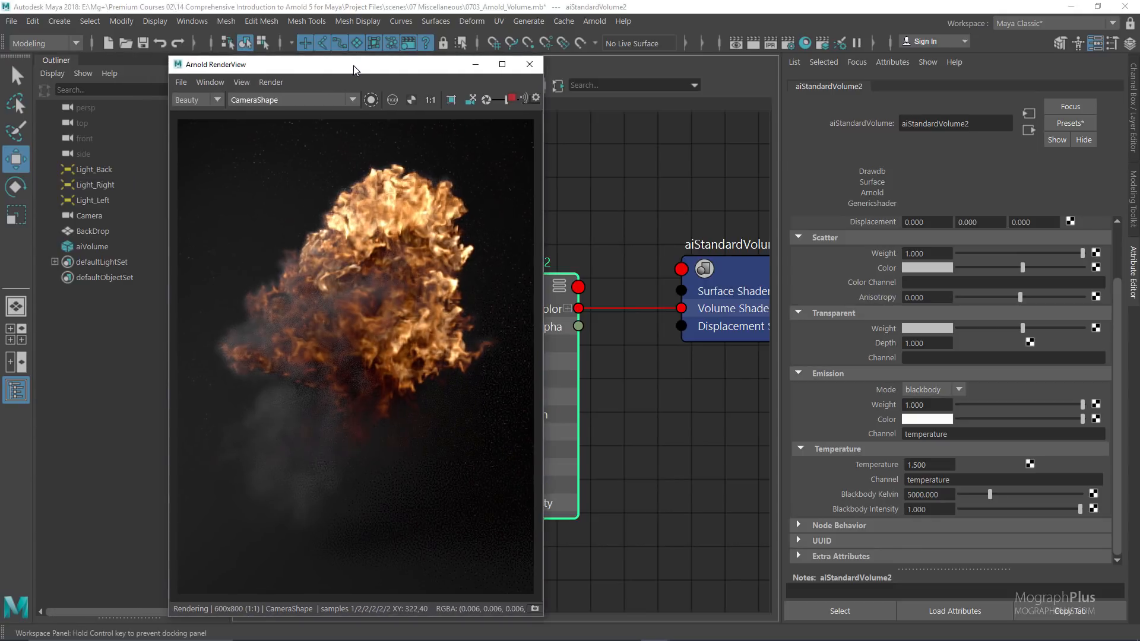
pyautogui.click(83, 246)
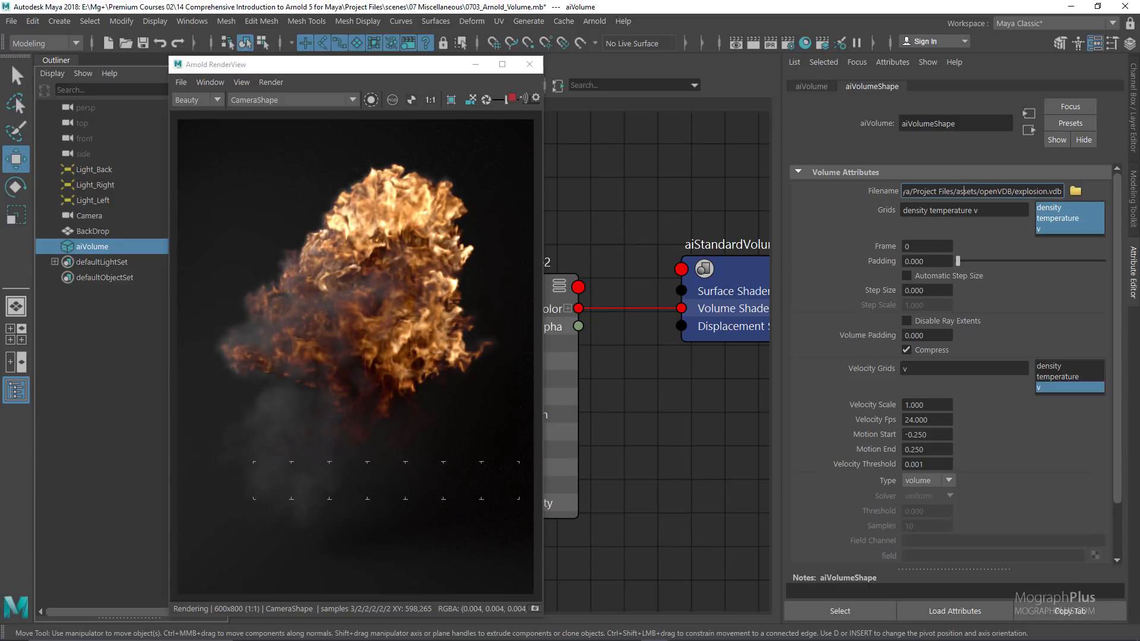
pyautogui.click(969, 277)
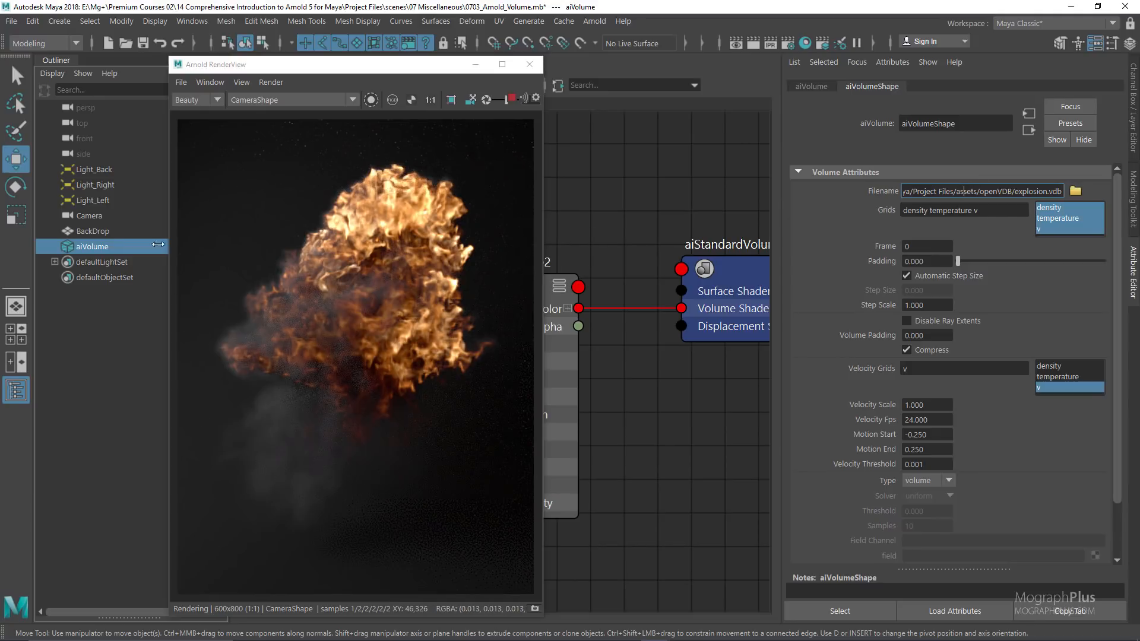
# Examine the Arnold Volume Samples settings of Light_Back, Light_Right and Light_Left, and inspect the smoke noise in the render up close
pyautogui.click(86, 170)
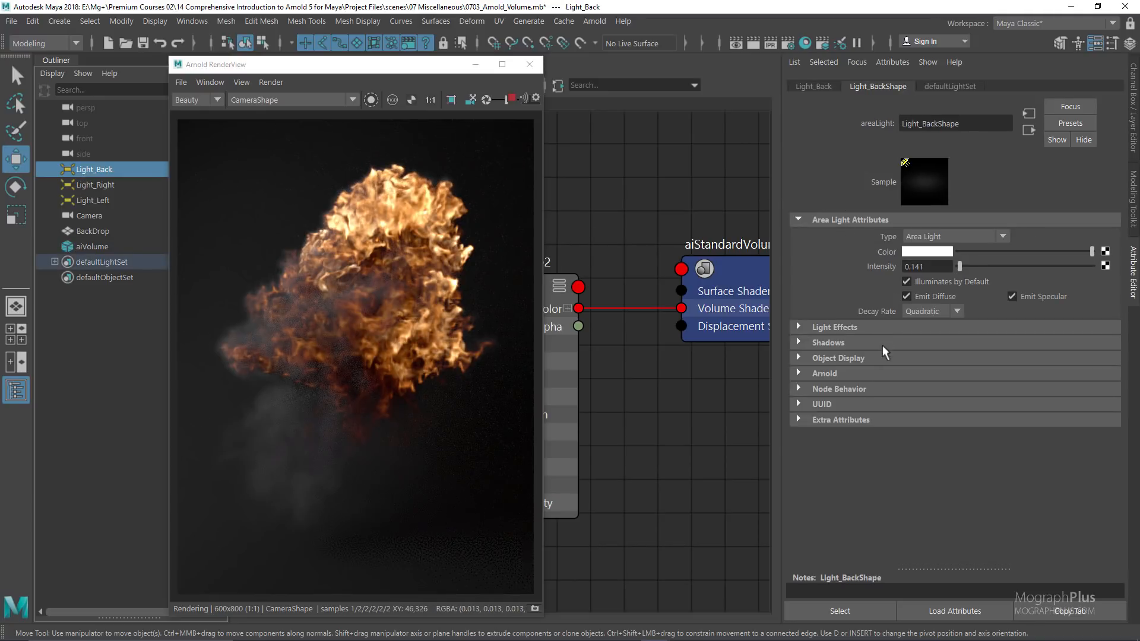
pyautogui.click(824, 373)
pyautogui.scroll(-3, 842, 271)
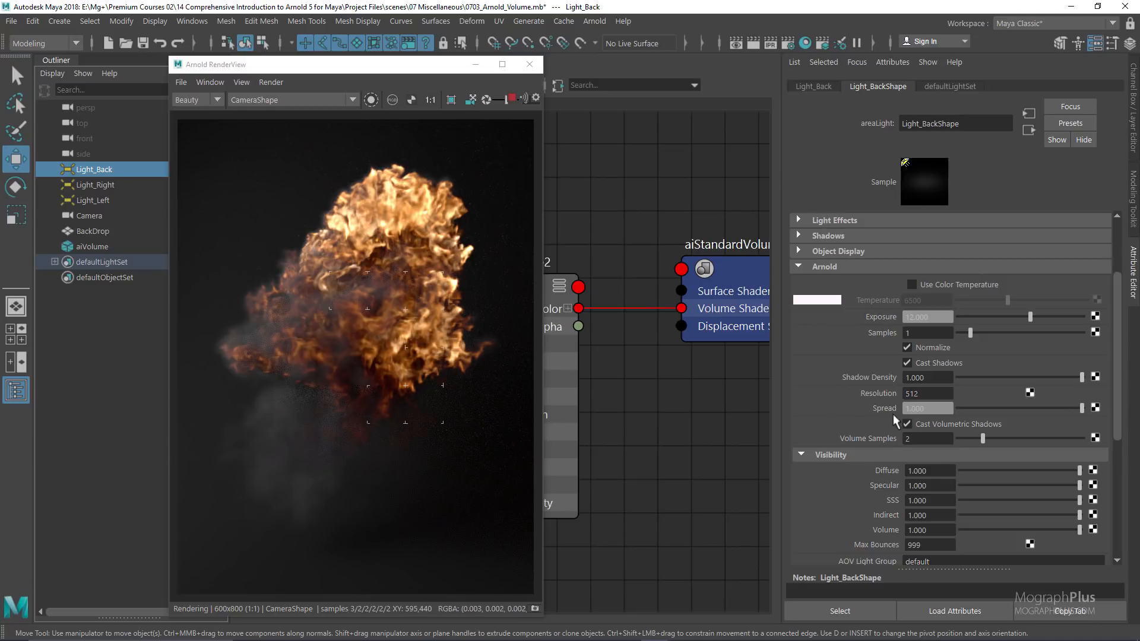
pyautogui.click(95, 184)
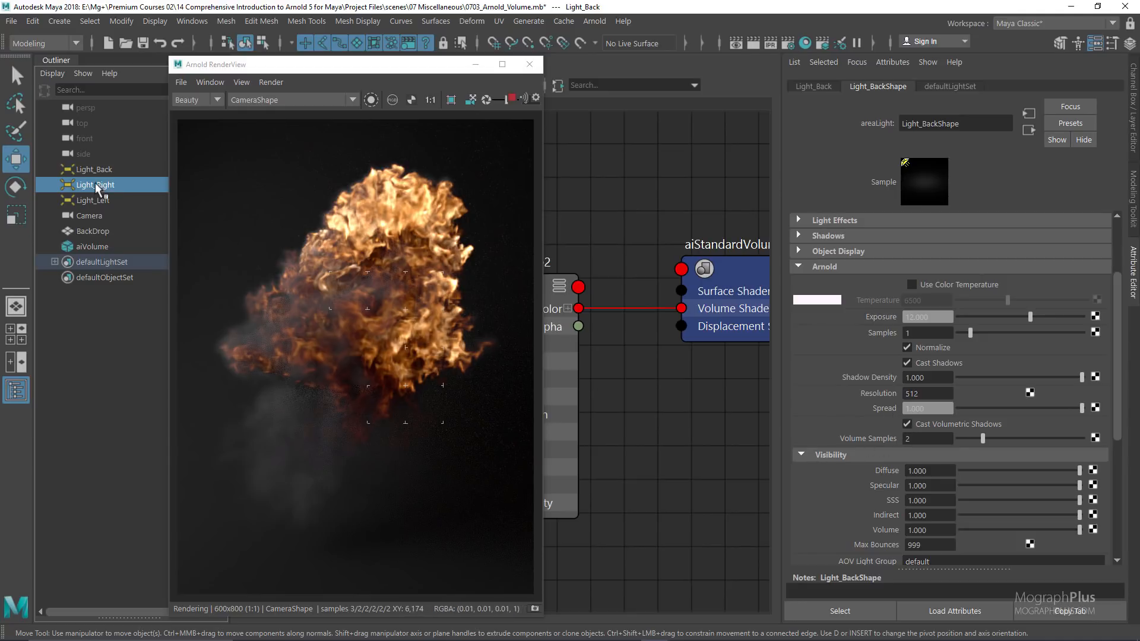
pyautogui.click(94, 201)
pyautogui.click(96, 171)
pyautogui.click(95, 184)
pyautogui.click(94, 200)
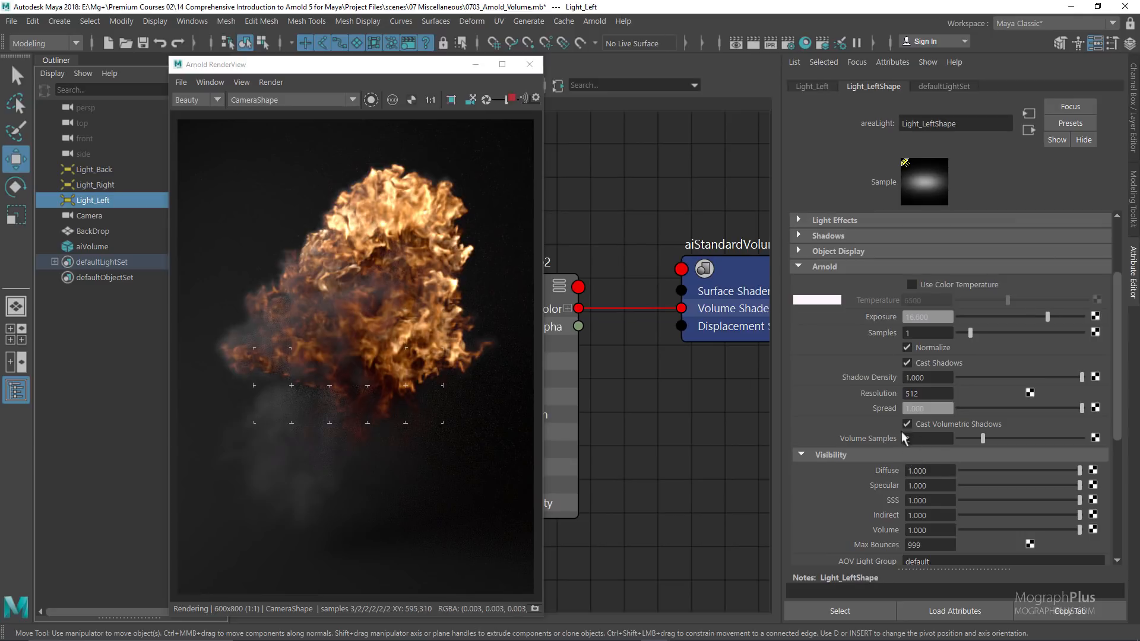
pyautogui.scroll(2, 262, 355)
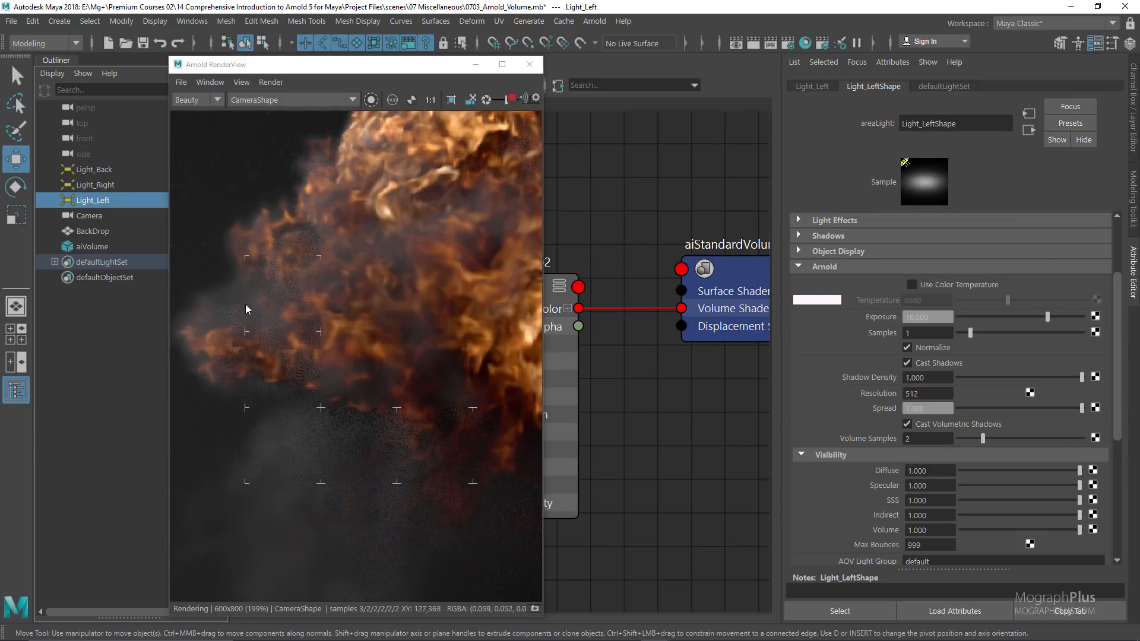
pyautogui.scroll(-2, 230, 305)
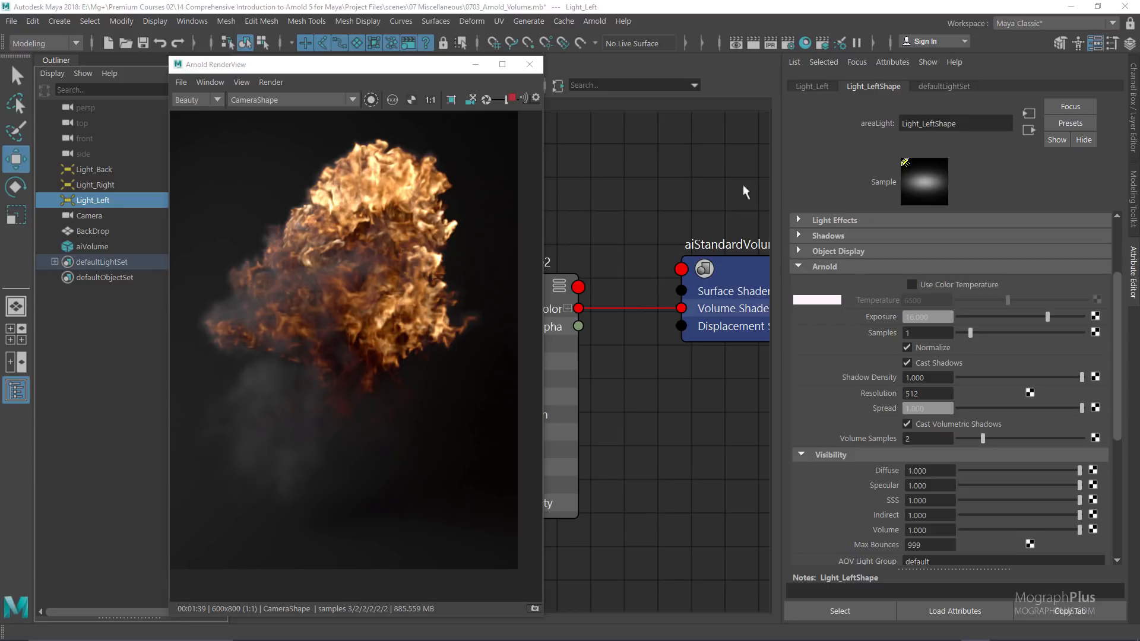
# Open the Arnold Ray Depth render settings beside the render view and store a snapshot of the current render
pyautogui.click(788, 42)
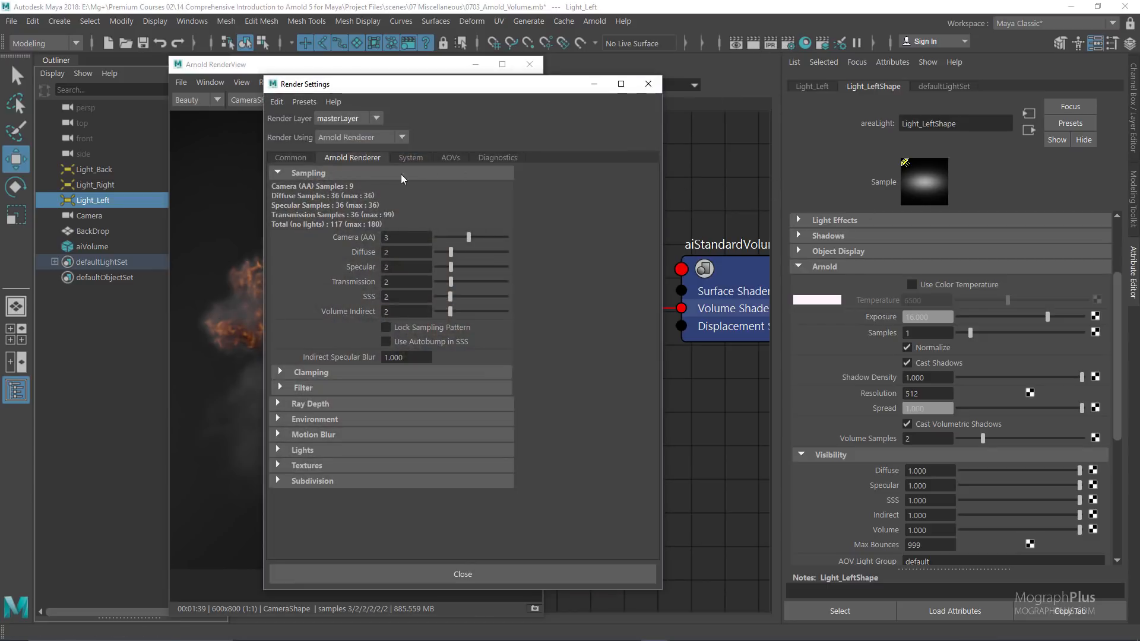
pyautogui.click(315, 403)
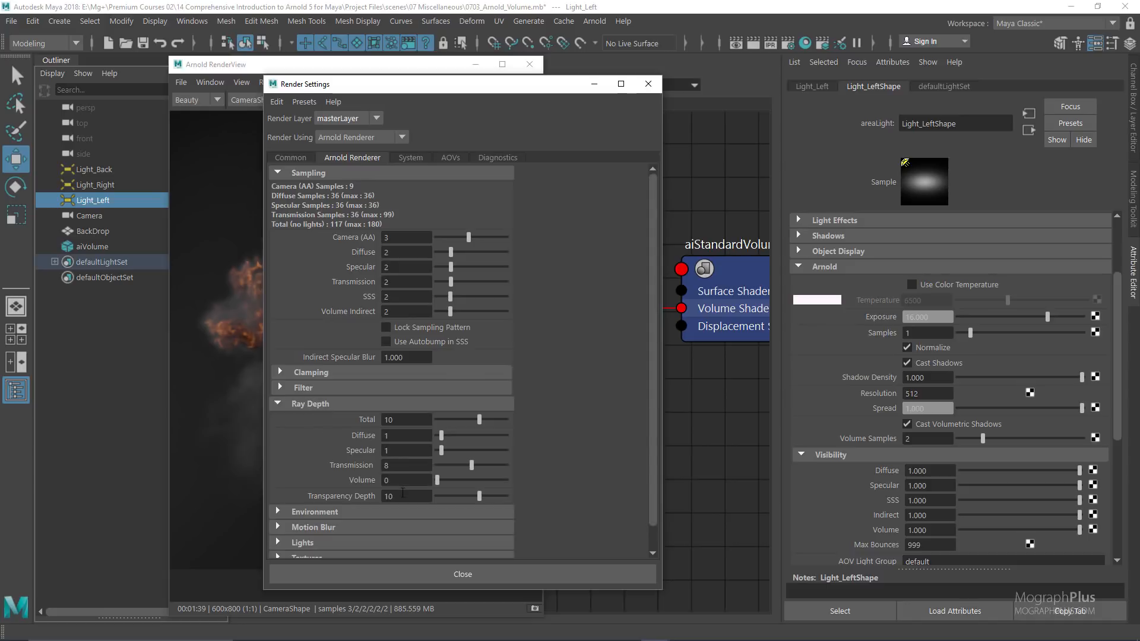
pyautogui.doubleClick(401, 480)
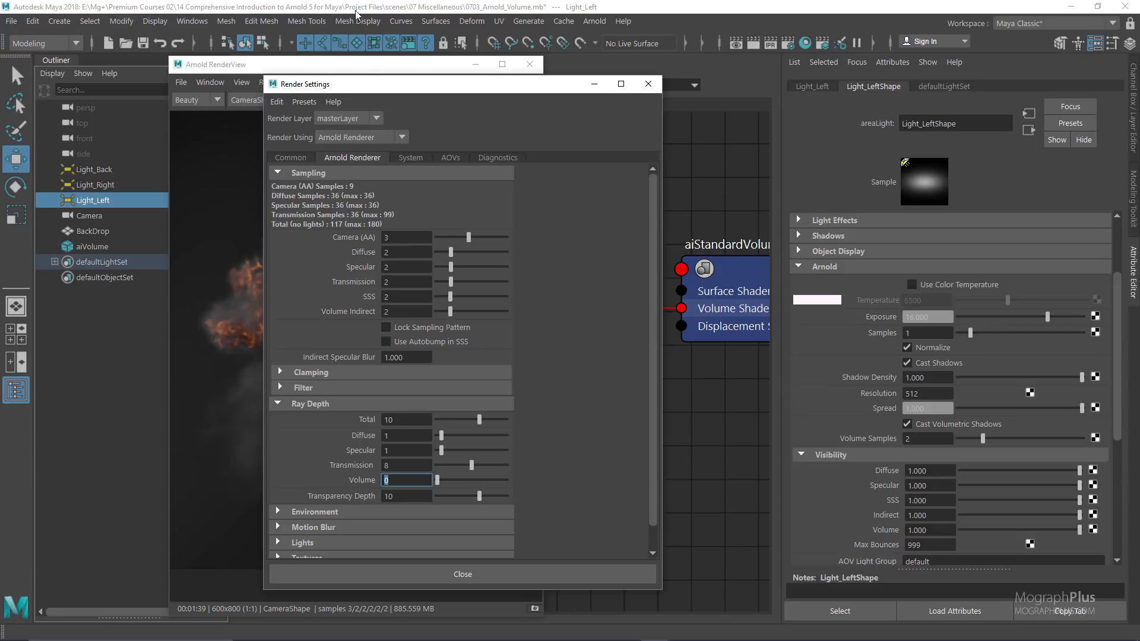
pyautogui.moveTo(429, 84); pyautogui.dragTo(778, 85)
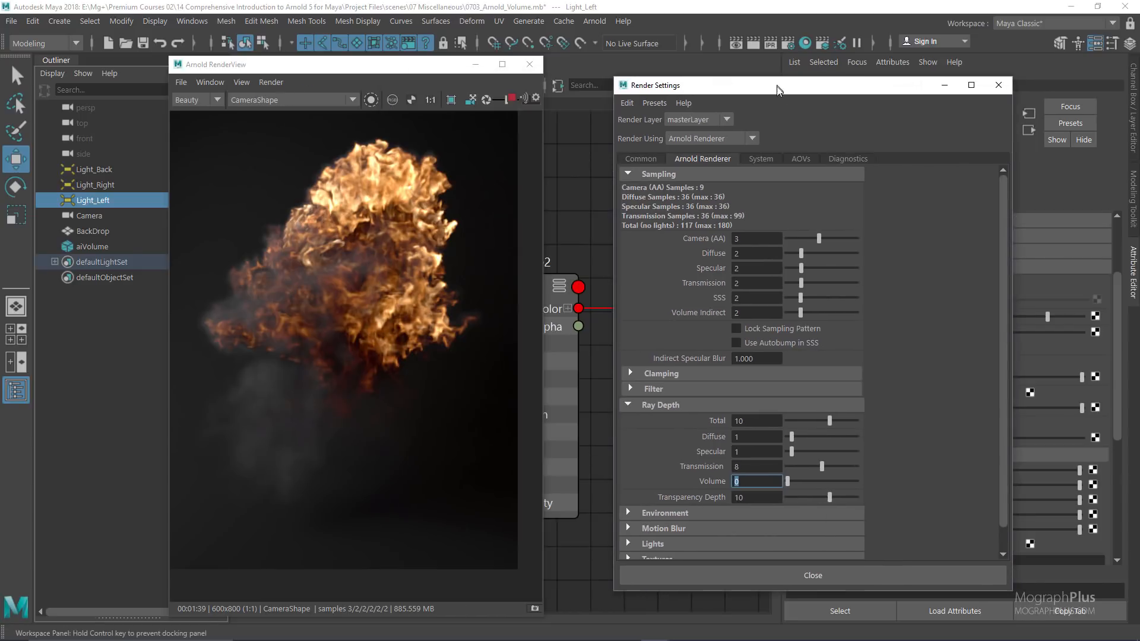
pyautogui.click(536, 608)
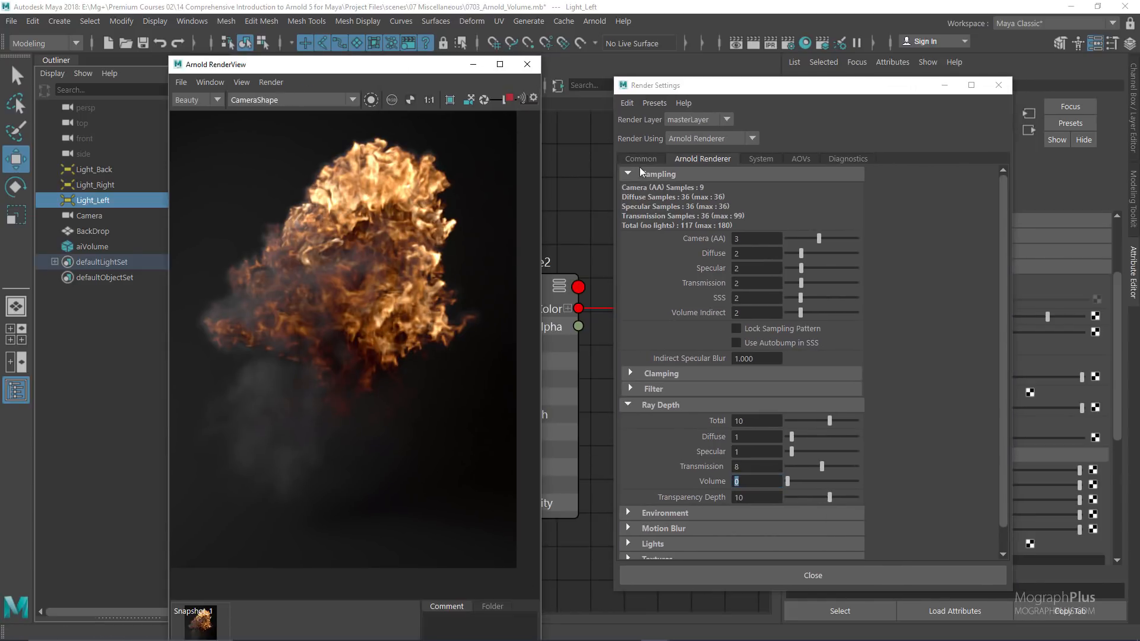
# Set the Volume ray depth to 2 in the Arnold render settings
pyautogui.click(755, 479)
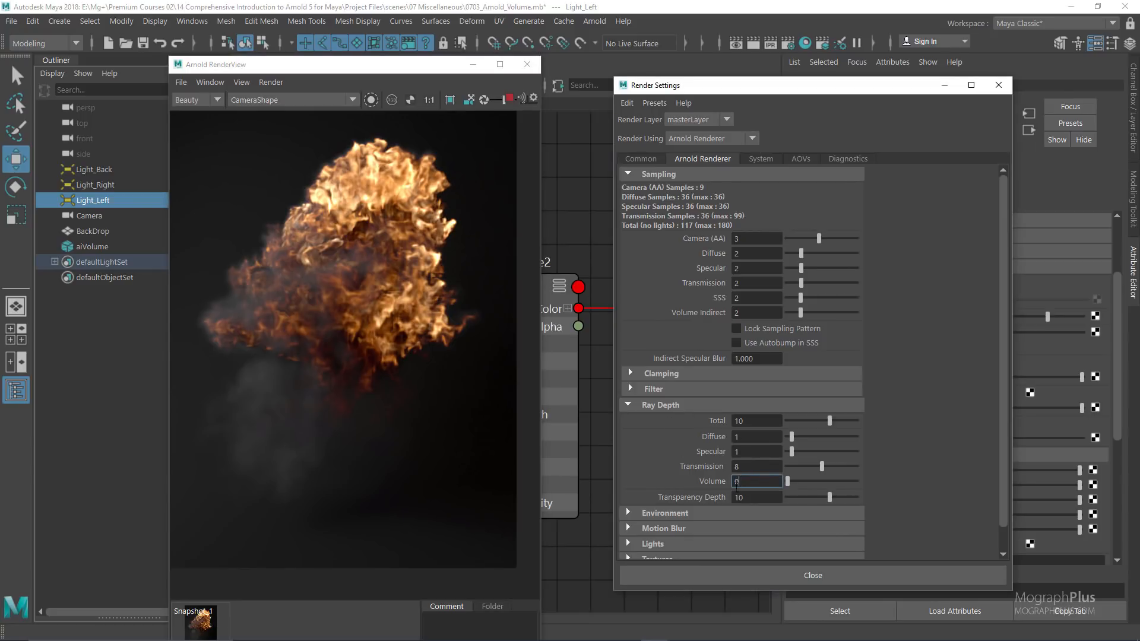
pyautogui.write('2')
pyautogui.press('Return')
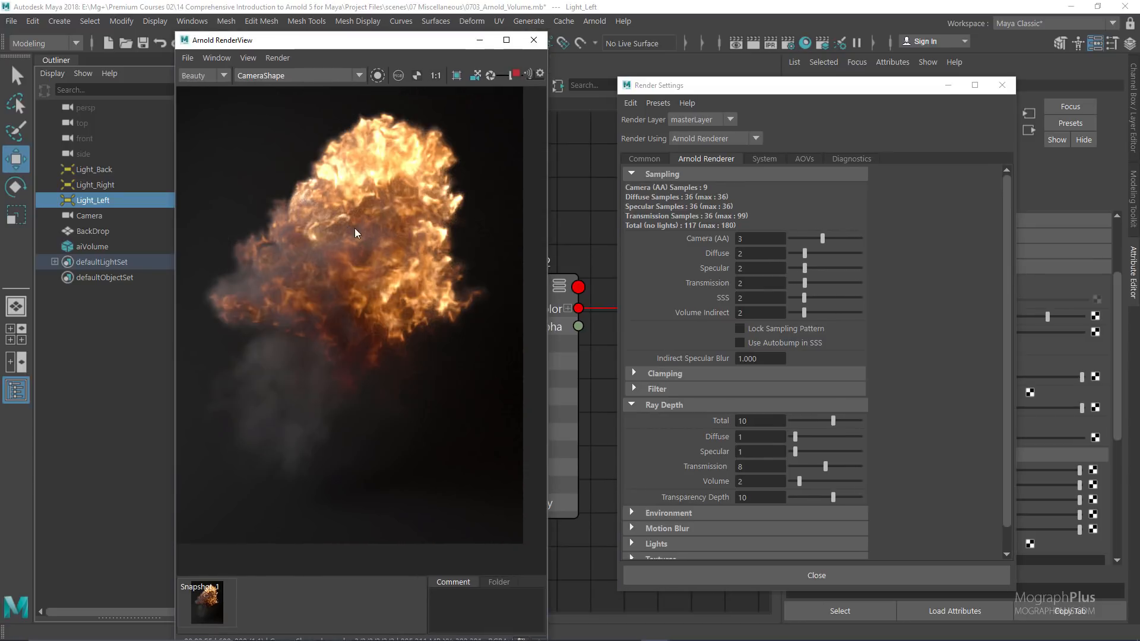
# Compare the stored snapshot repeatedly with the new render, and look at the Volume Indirect sampling setting
pyautogui.click(205, 604)
pyautogui.click(204, 603)
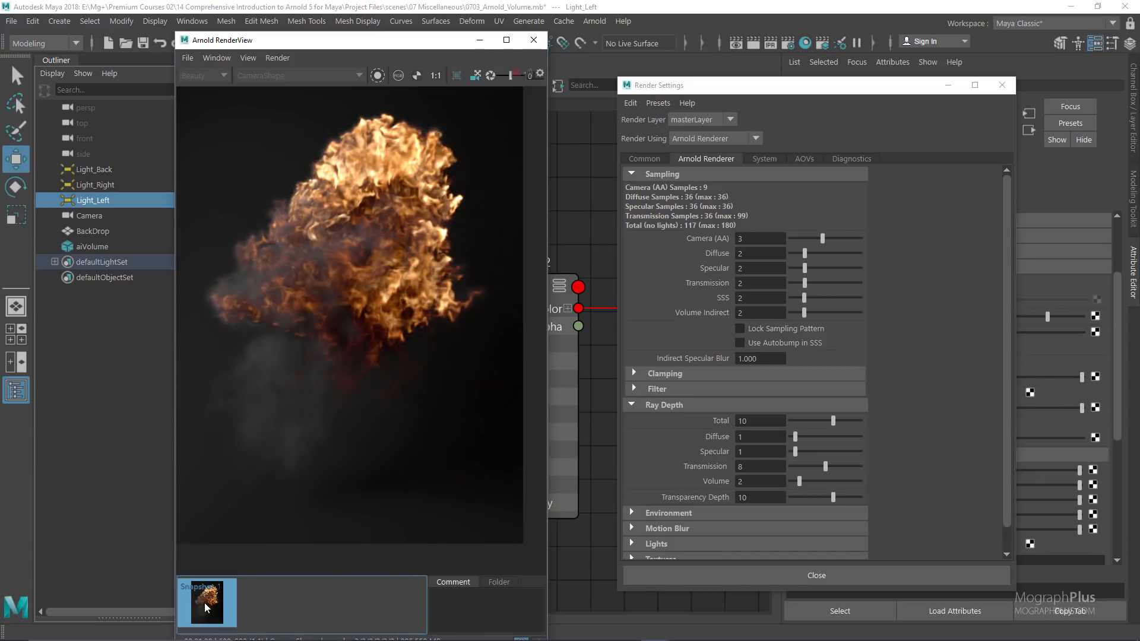
pyautogui.click(204, 603)
pyautogui.click(204, 603)
pyautogui.click(204, 604)
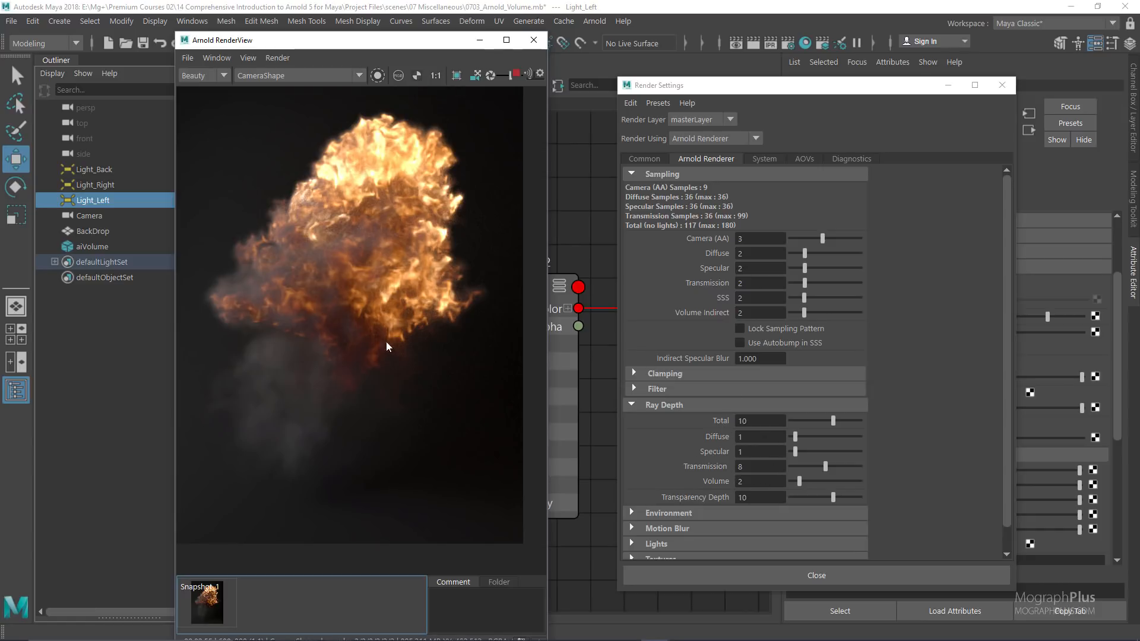
pyautogui.click(205, 609)
pyautogui.click(204, 609)
pyautogui.click(205, 609)
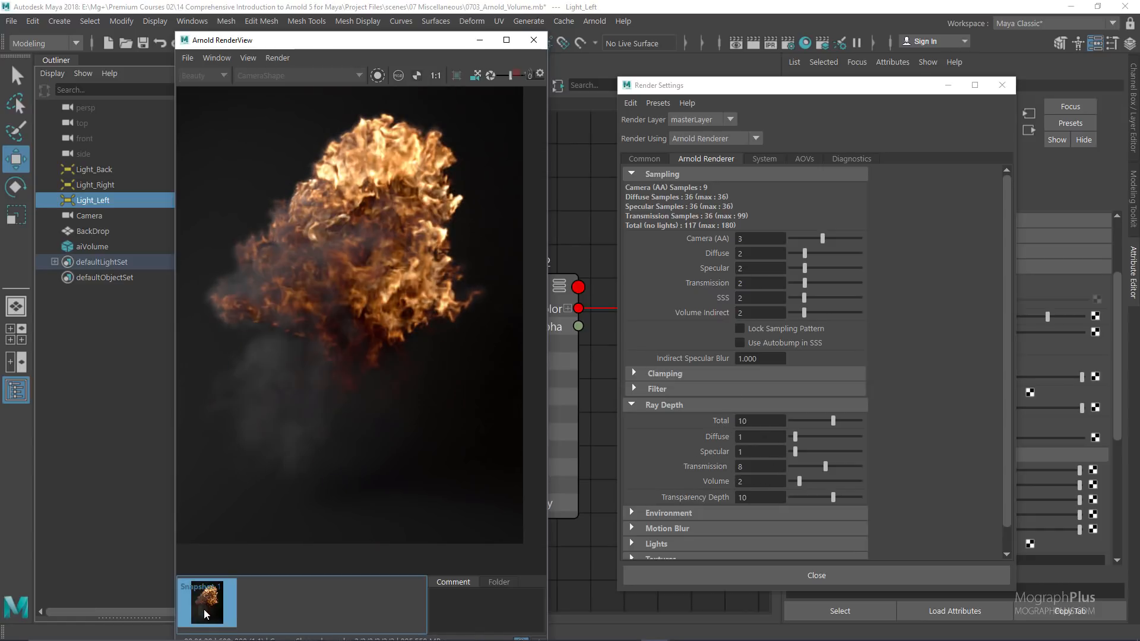
pyautogui.click(204, 609)
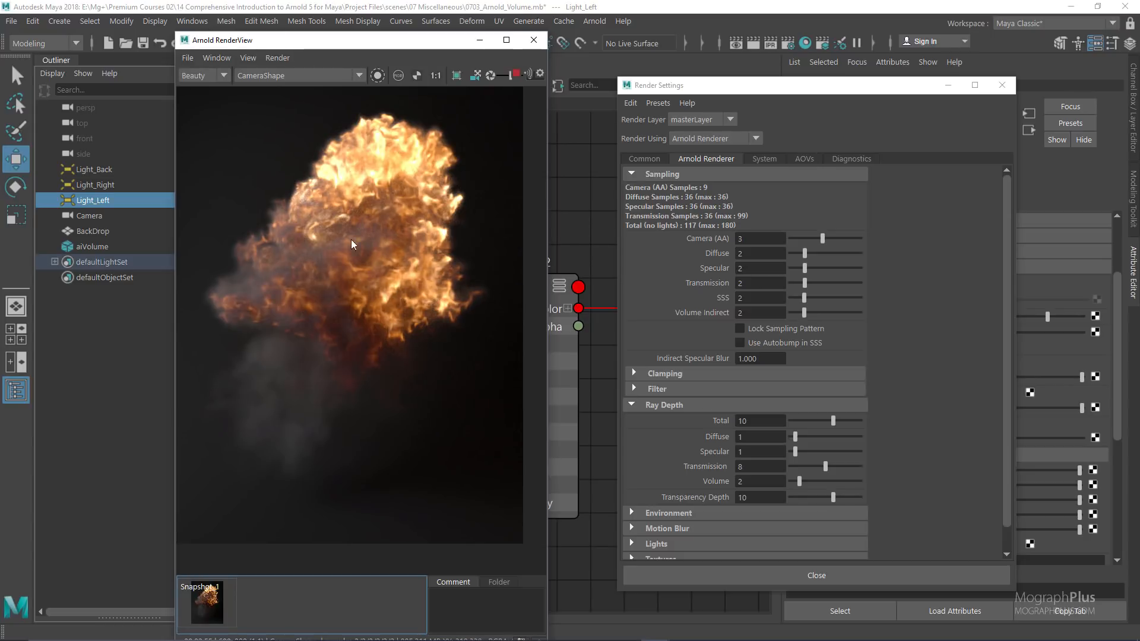
pyautogui.click(209, 601)
pyautogui.click(210, 601)
pyautogui.click(210, 601)
pyautogui.click(209, 602)
pyautogui.click(209, 601)
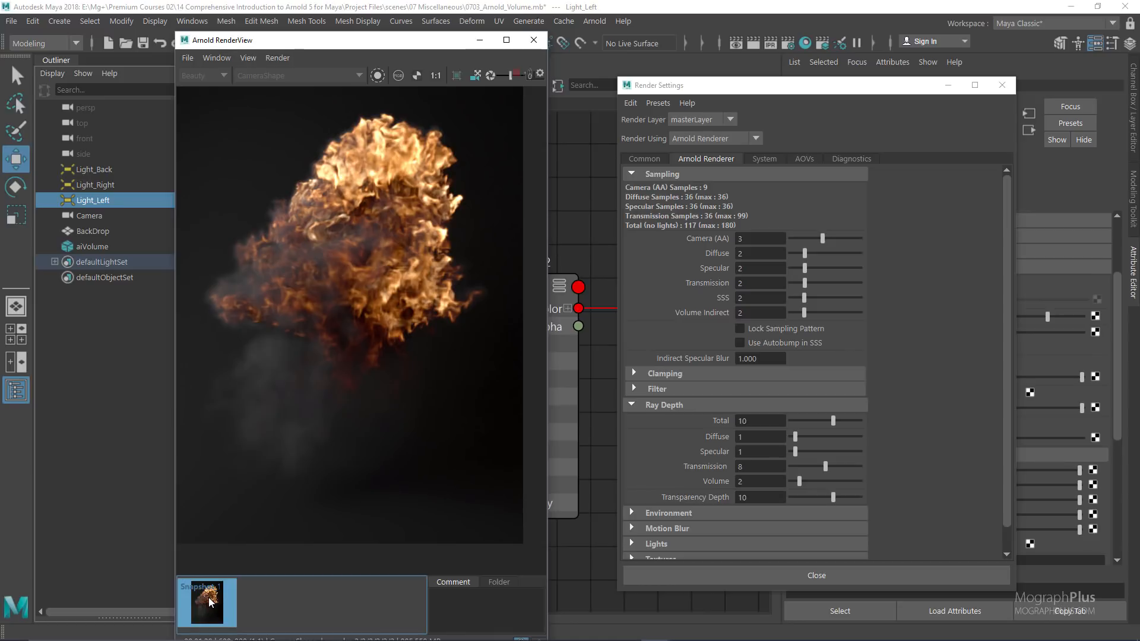
pyautogui.click(209, 601)
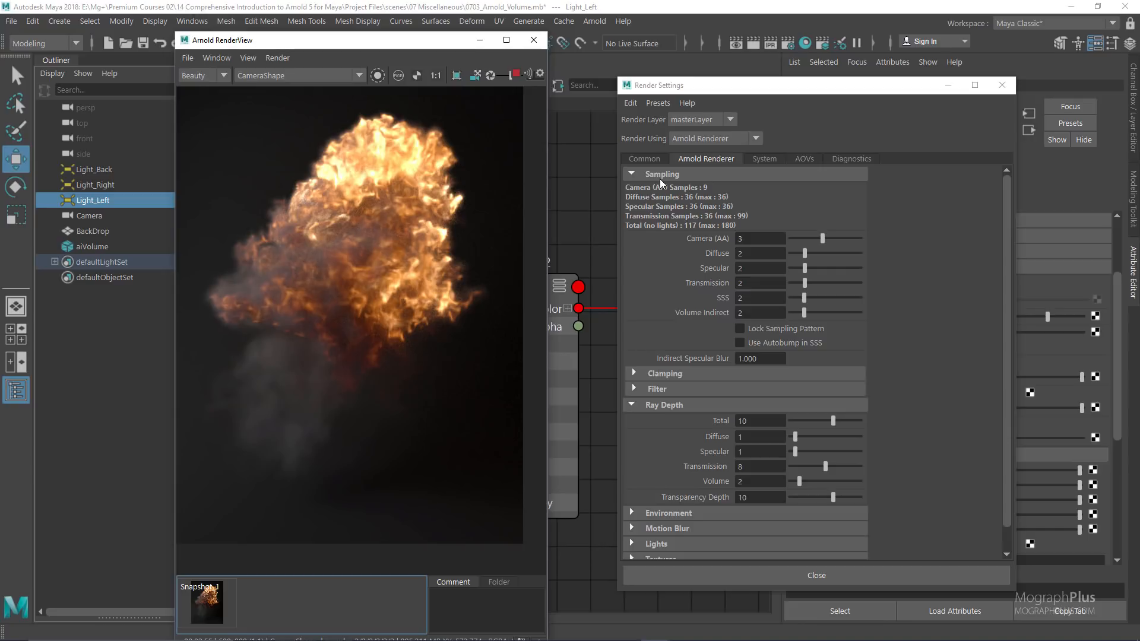
pyautogui.click(755, 313)
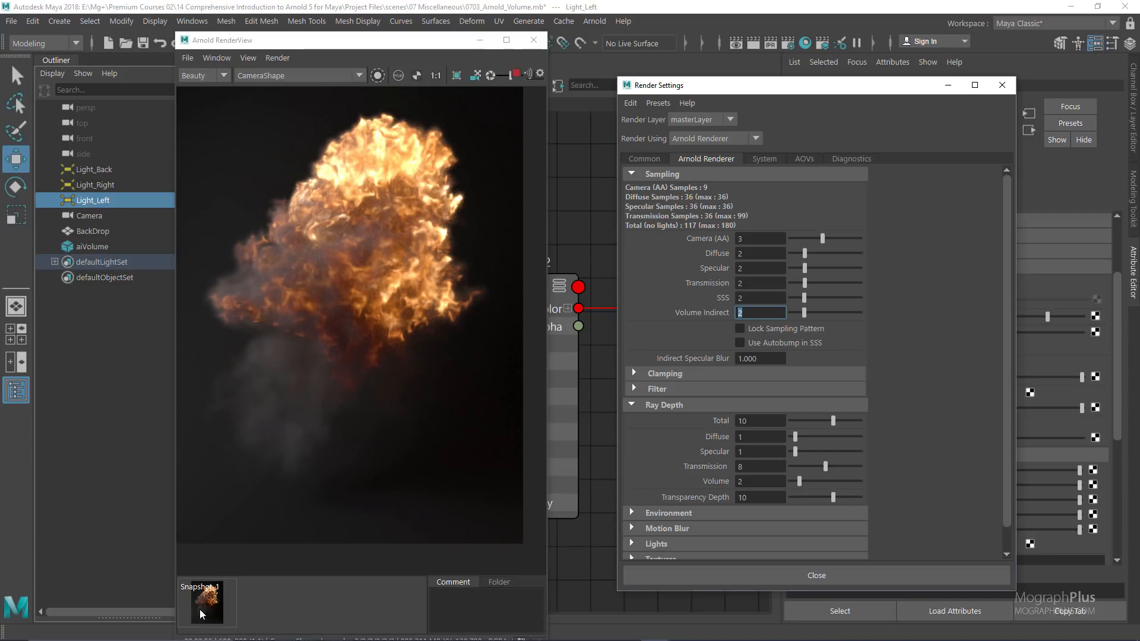
pyautogui.click(213, 599)
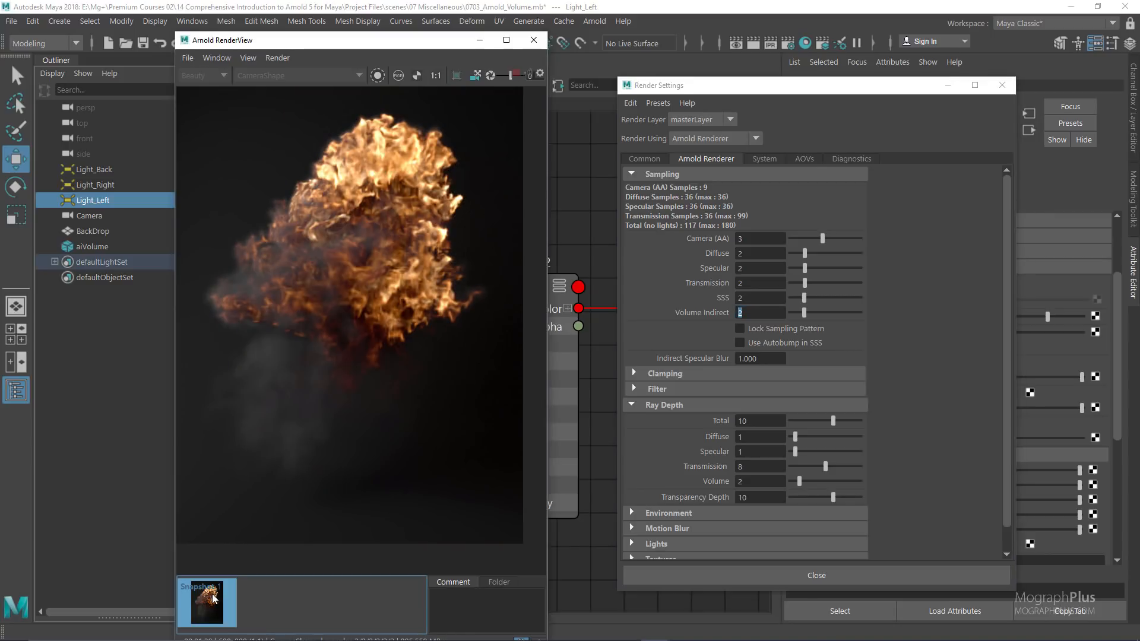
pyautogui.click(215, 603)
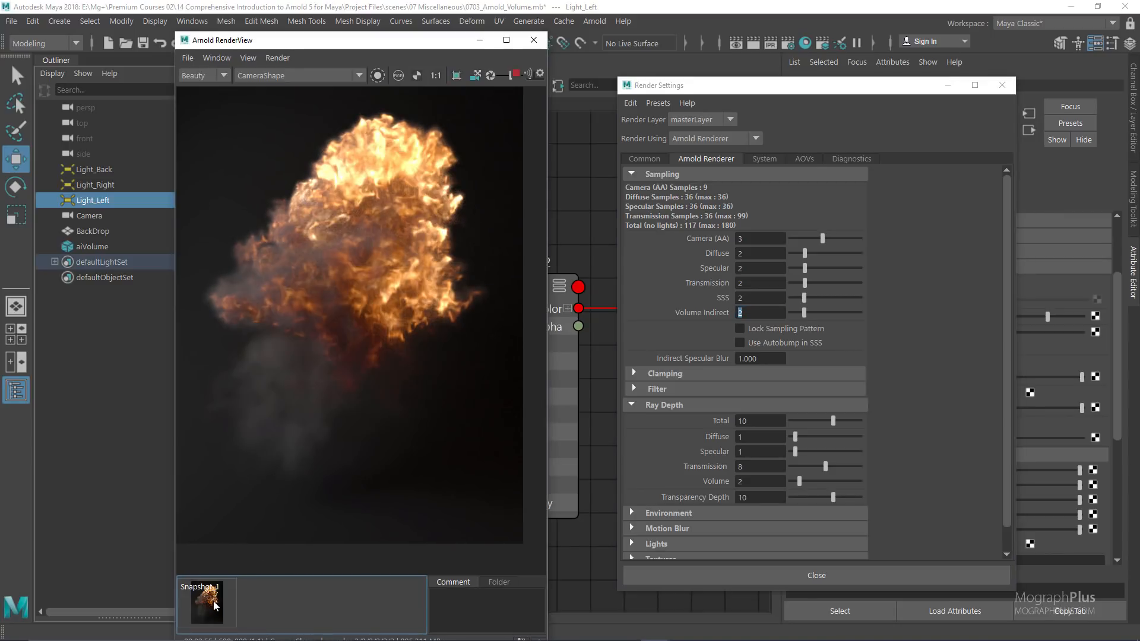
pyautogui.click(214, 603)
pyautogui.click(214, 603)
pyautogui.click(215, 603)
pyautogui.click(214, 603)
pyautogui.click(215, 603)
pyautogui.click(214, 603)
# Stop the live render and close both the Arnold RenderView and the Render Settings
pyautogui.click(513, 74)
pyautogui.click(532, 43)
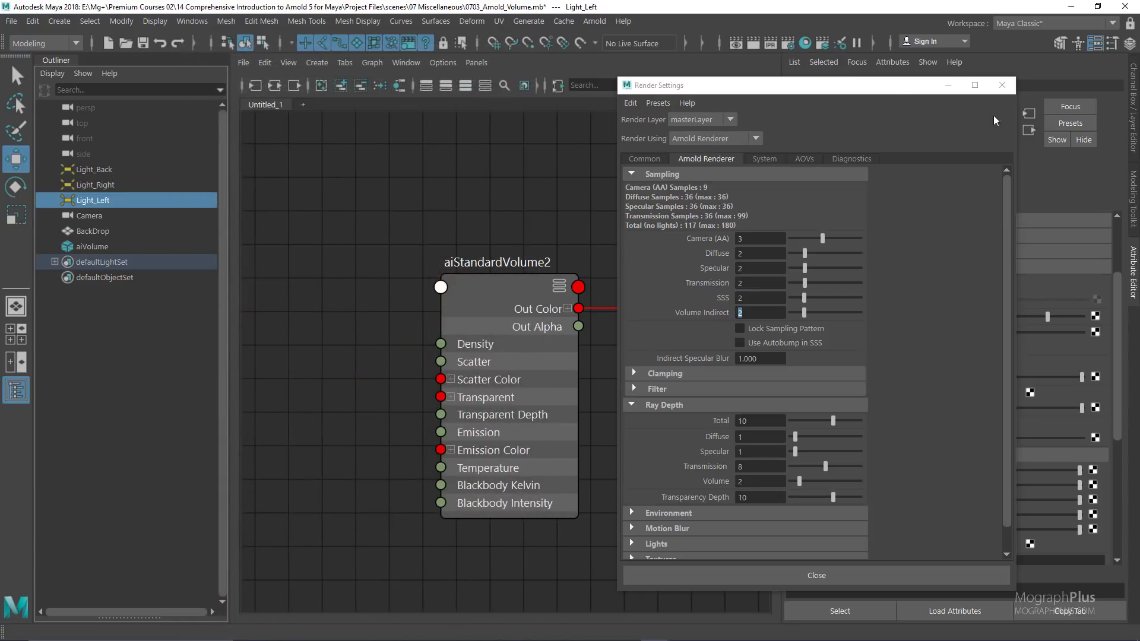
pyautogui.click(1002, 85)
# Rename the aiVolume object as aiVolume_Explosion
pyautogui.doubleClick(95, 246)
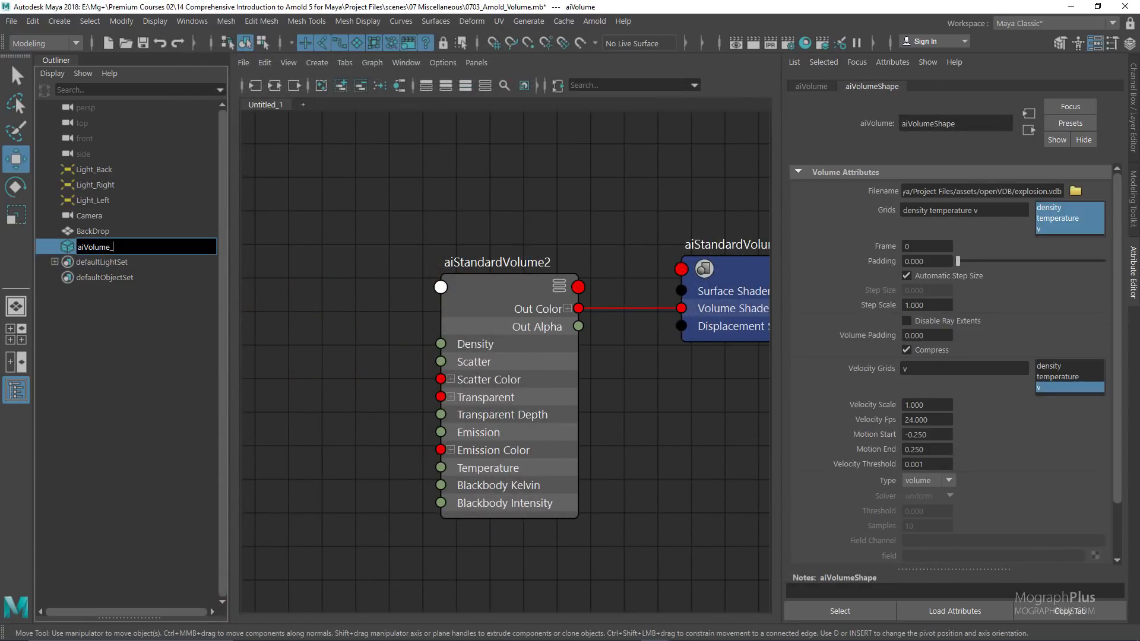
pyautogui.write('_Explosion')
pyautogui.press('Return')
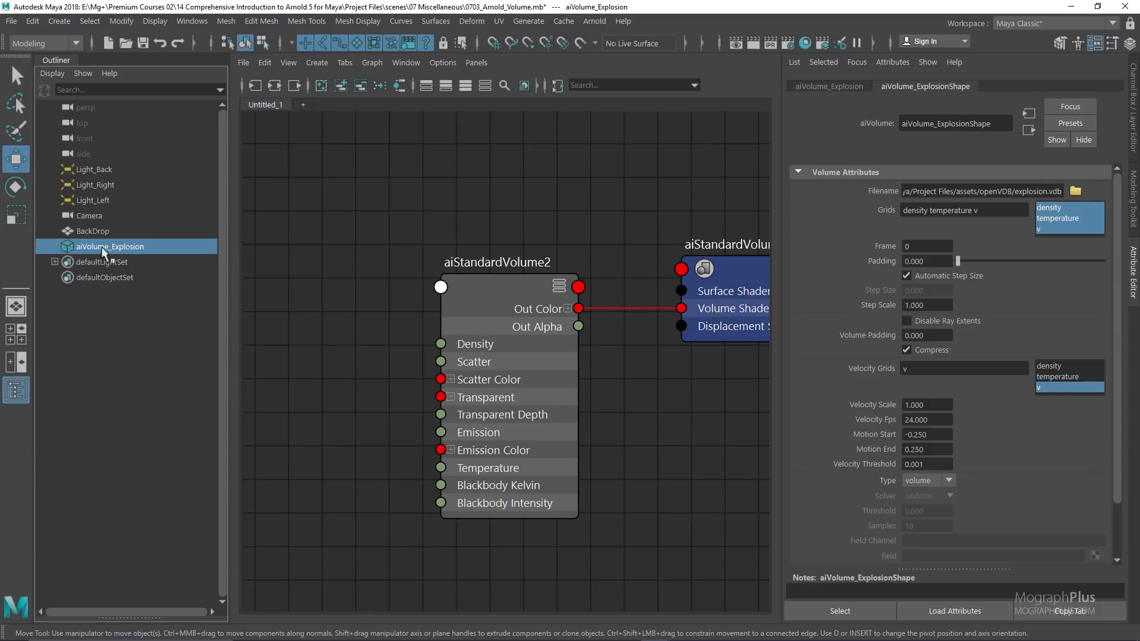
# Replace the node graph with the viewport looking through the scene's Camera
pyautogui.click(476, 62)
pyautogui.moveTo(509, 81)
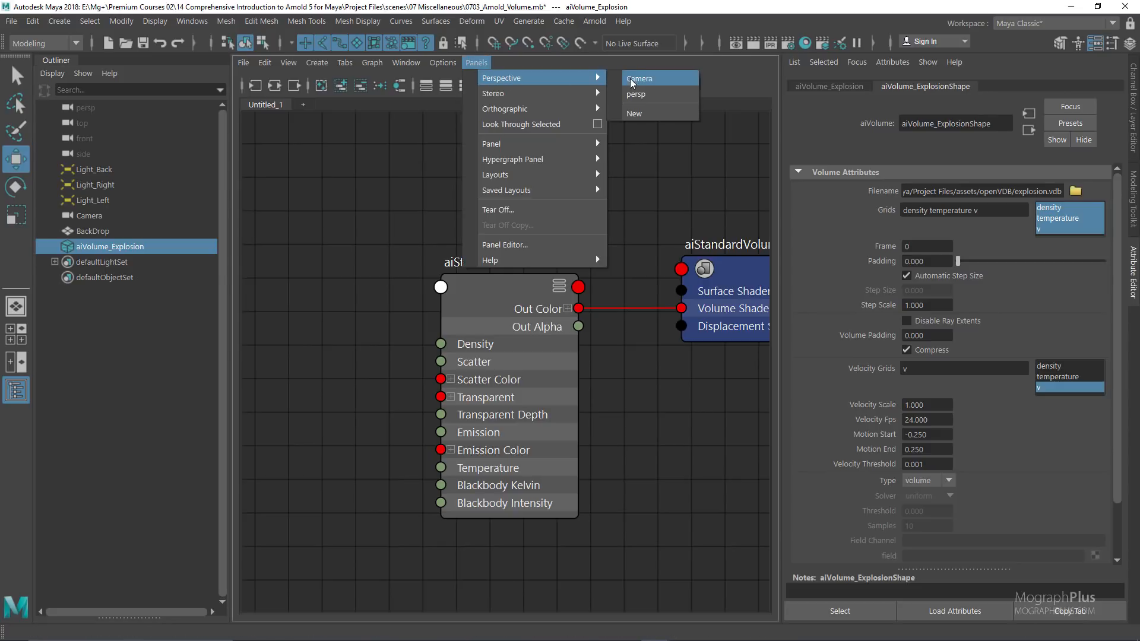
pyautogui.click(636, 94)
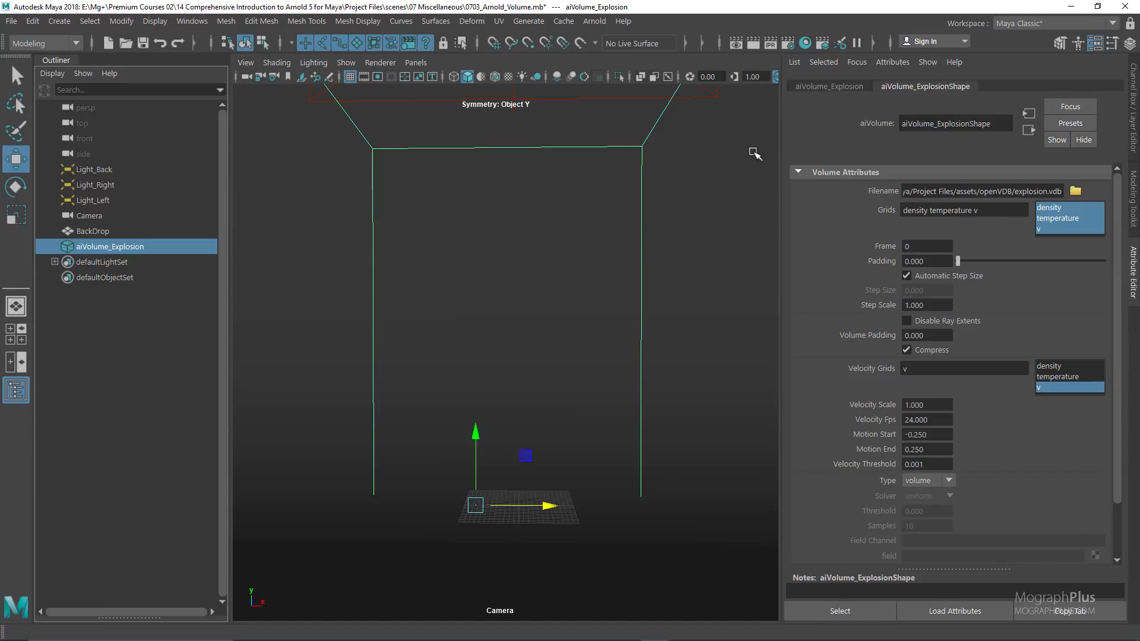
# Activate the volume, volume_albedo, volume_direct, volume_indirect and volume_opacity AOVs, and close the Render Settings
pyautogui.click(790, 43)
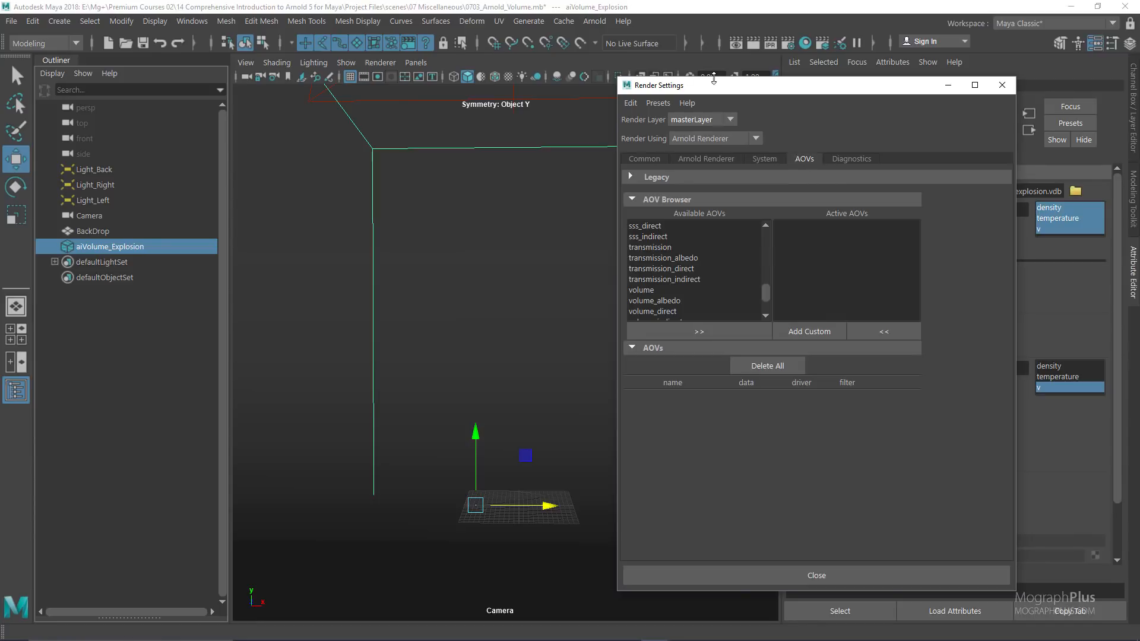
pyautogui.moveTo(717, 85); pyautogui.dragTo(574, 87)
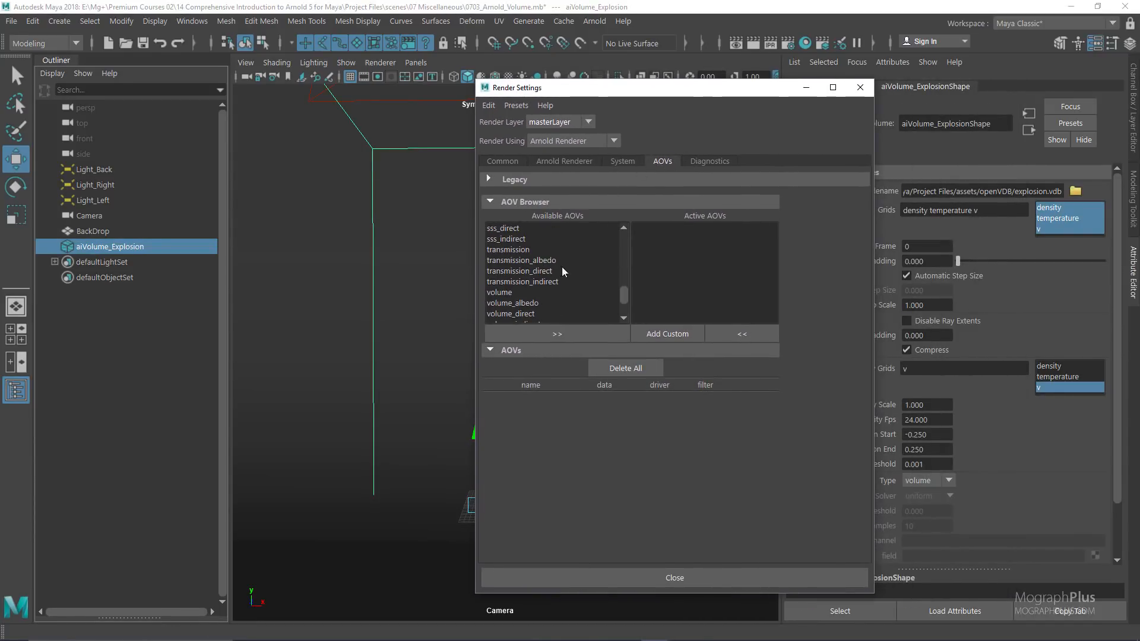
pyautogui.scroll(-2, 581, 274)
pyautogui.click(512, 240)
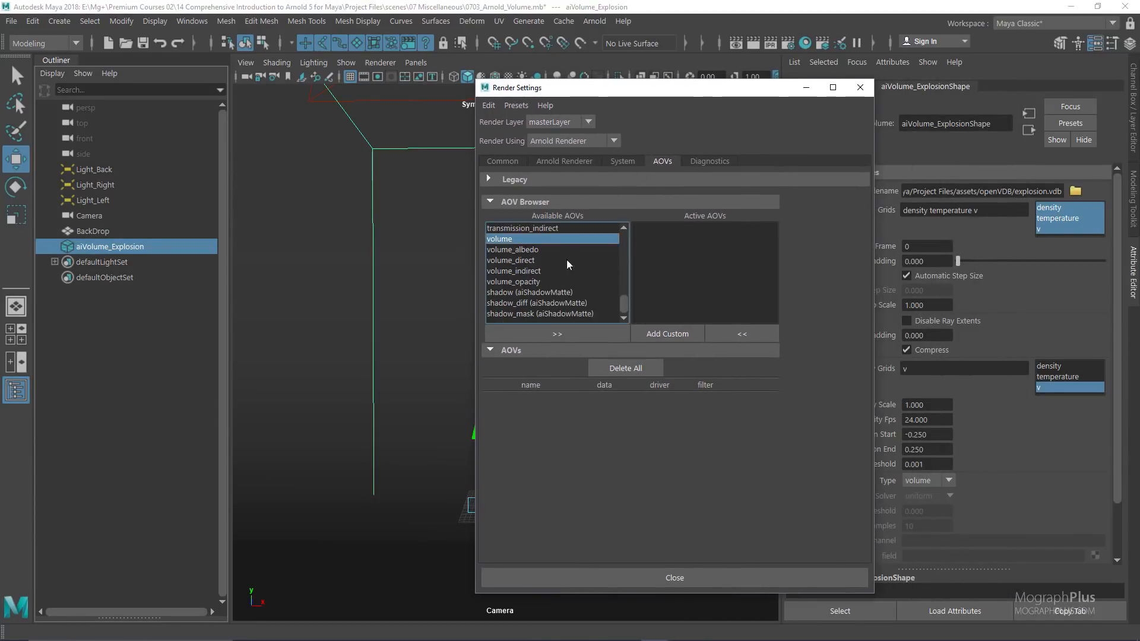
pyautogui.keyDown('shift'); pyautogui.click(537, 282); pyautogui.keyUp('shift')
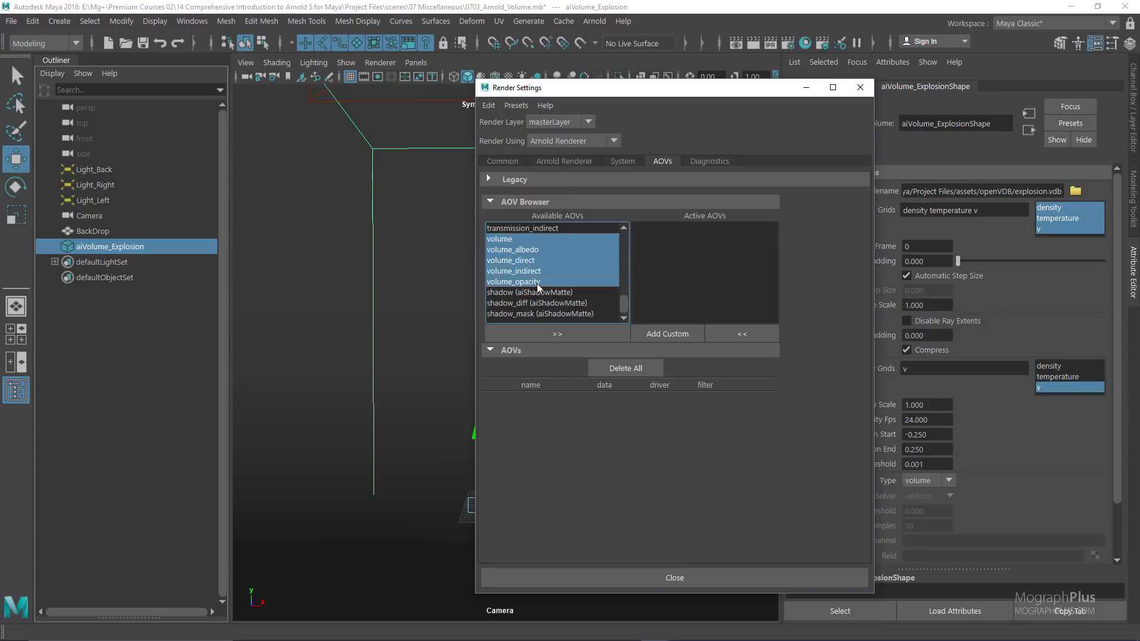
pyautogui.click(525, 334)
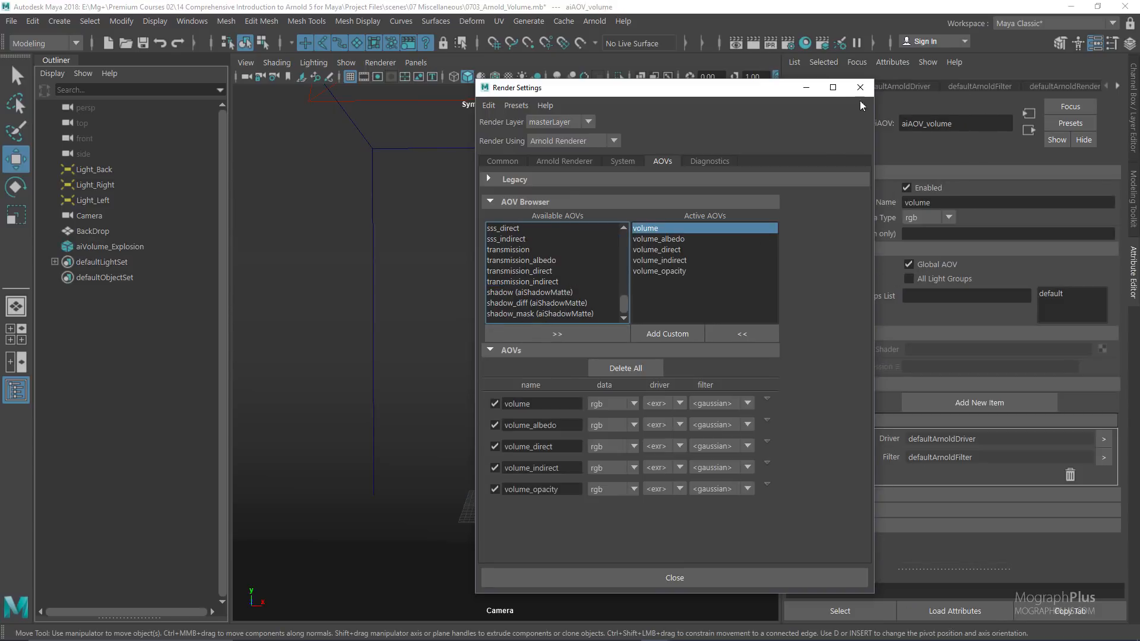
pyautogui.click(574, 162)
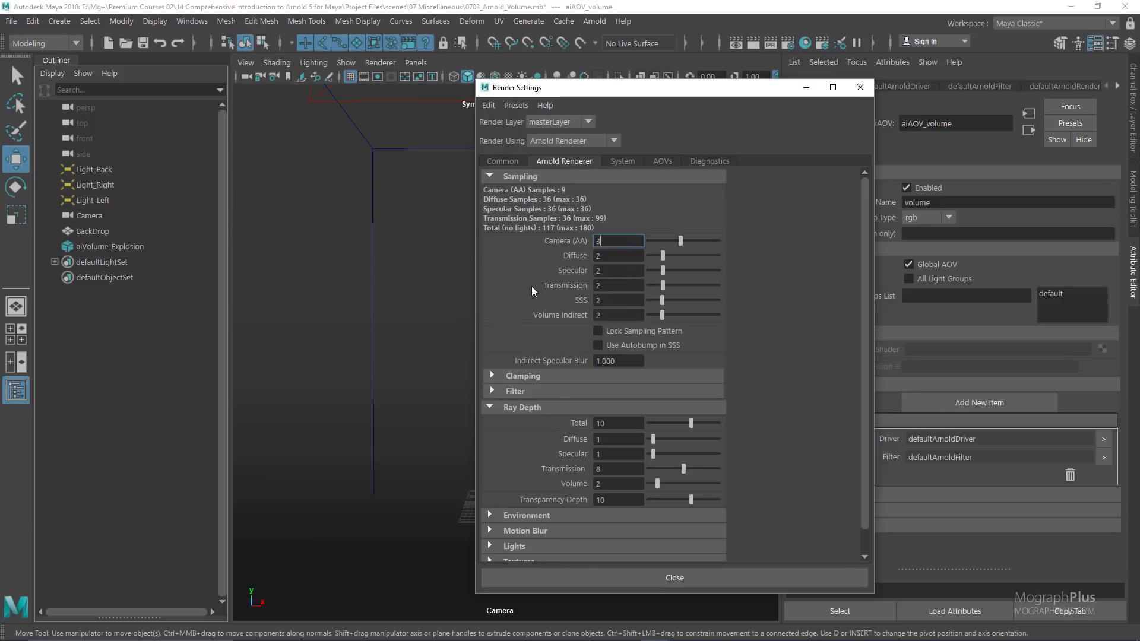
pyautogui.click(860, 87)
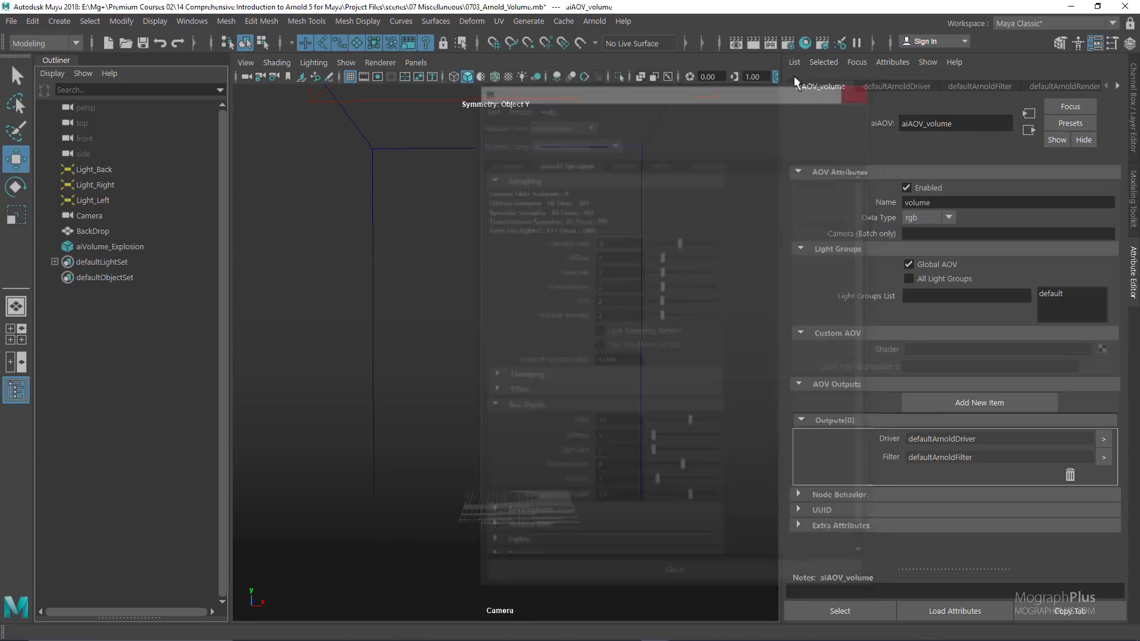
# Render the scene in the Arnold RenderView and view the volume, volume_albedo and volume_direct AOVs in turn
pyautogui.click(595, 20)
pyautogui.click(611, 46)
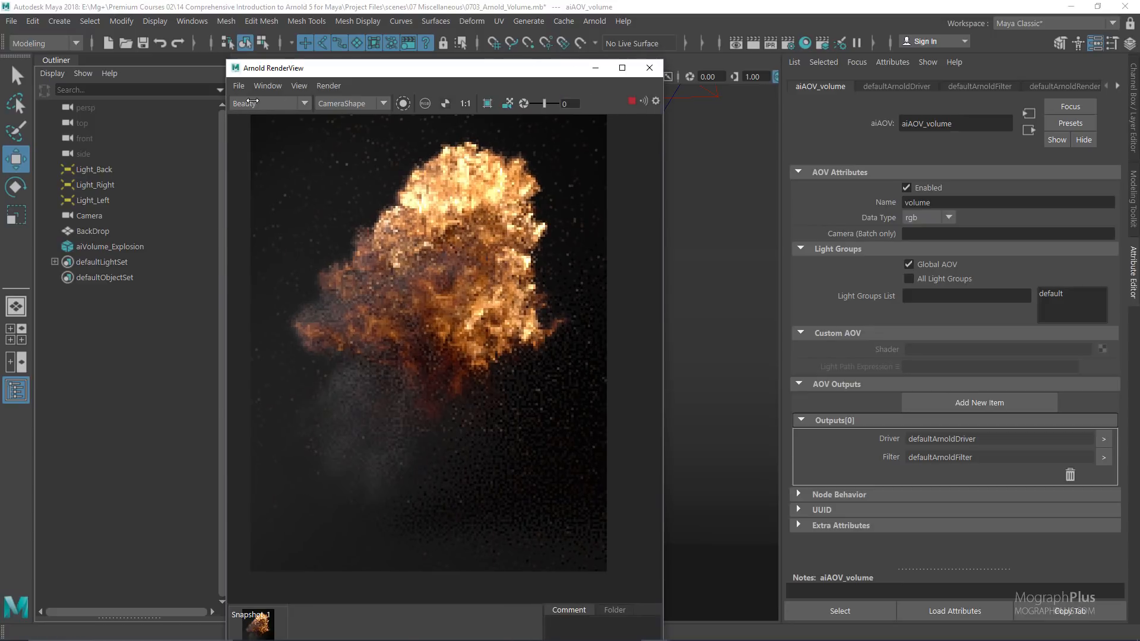
pyautogui.click(261, 104)
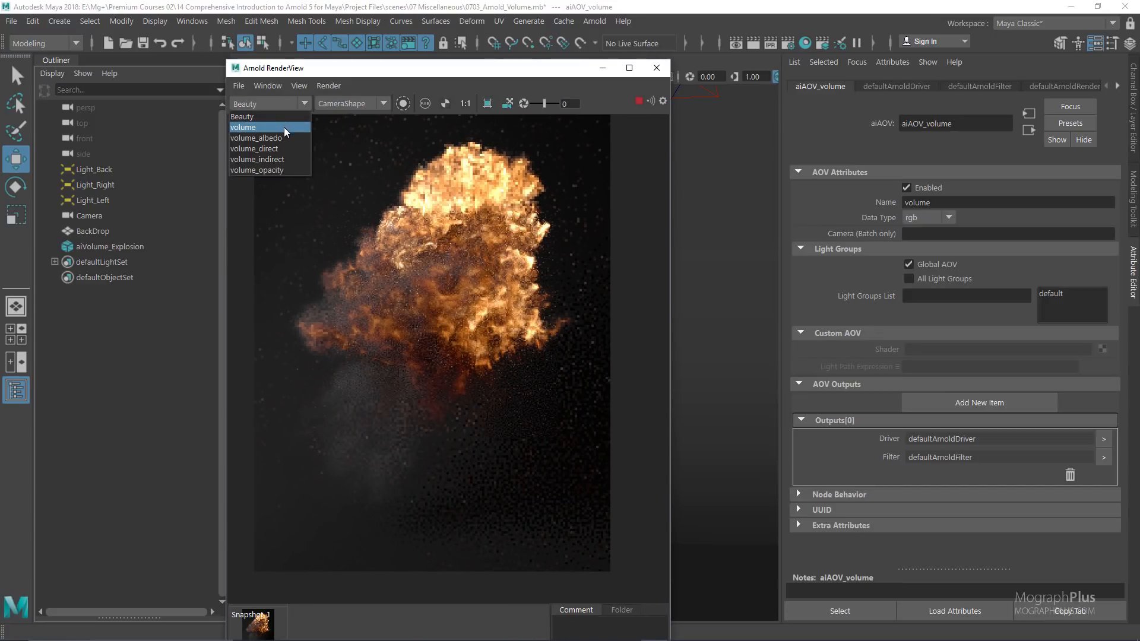
pyautogui.click(284, 127)
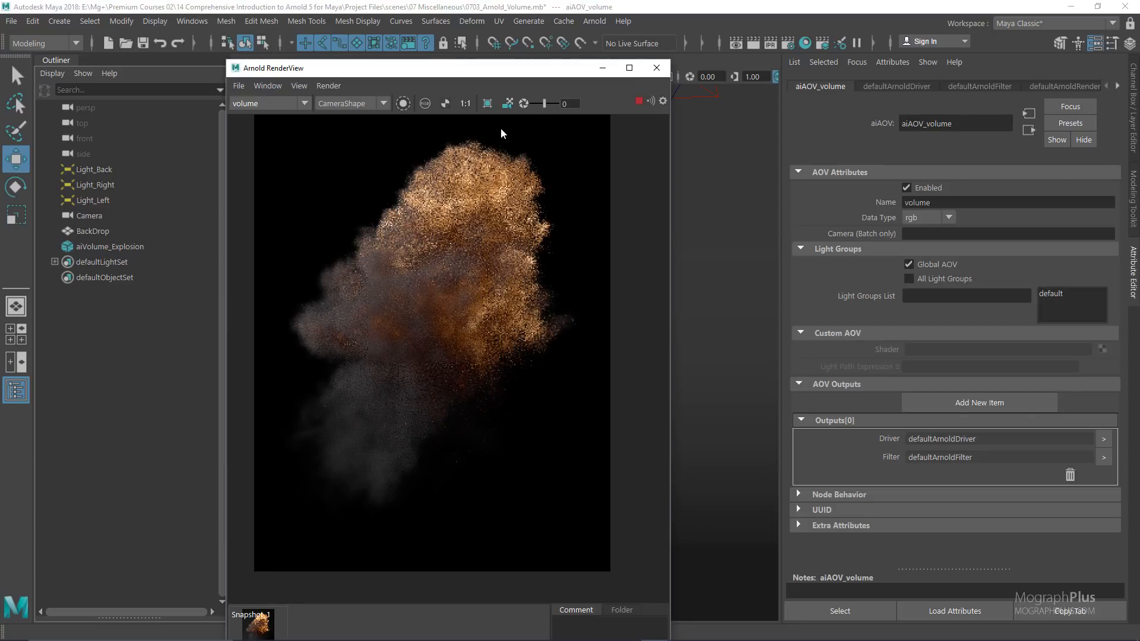
pyautogui.click(268, 105)
pyautogui.click(272, 139)
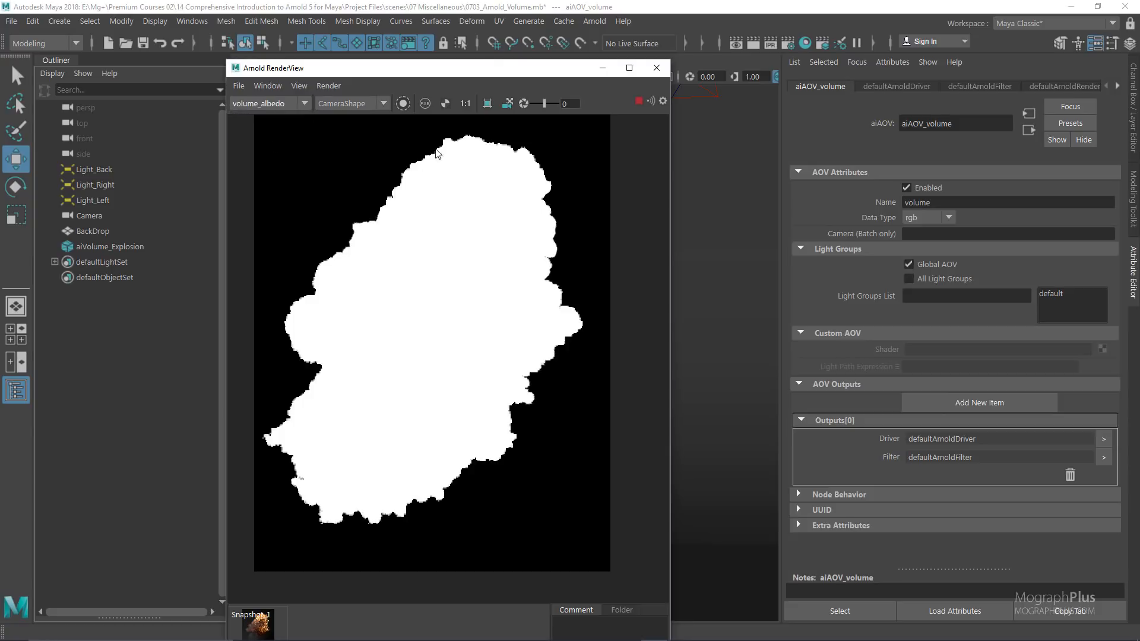
pyautogui.click(265, 106)
pyautogui.click(285, 148)
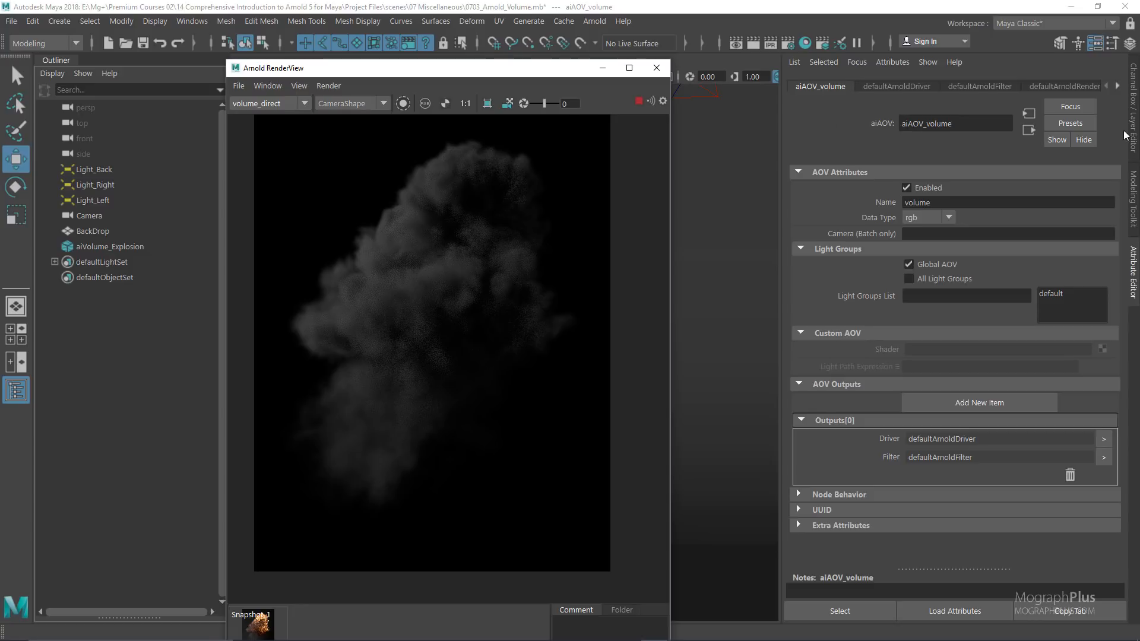
# View the volume_indirect and volume_opacity AOVs of the render, ending on the Beauty pass
pyautogui.click(266, 102)
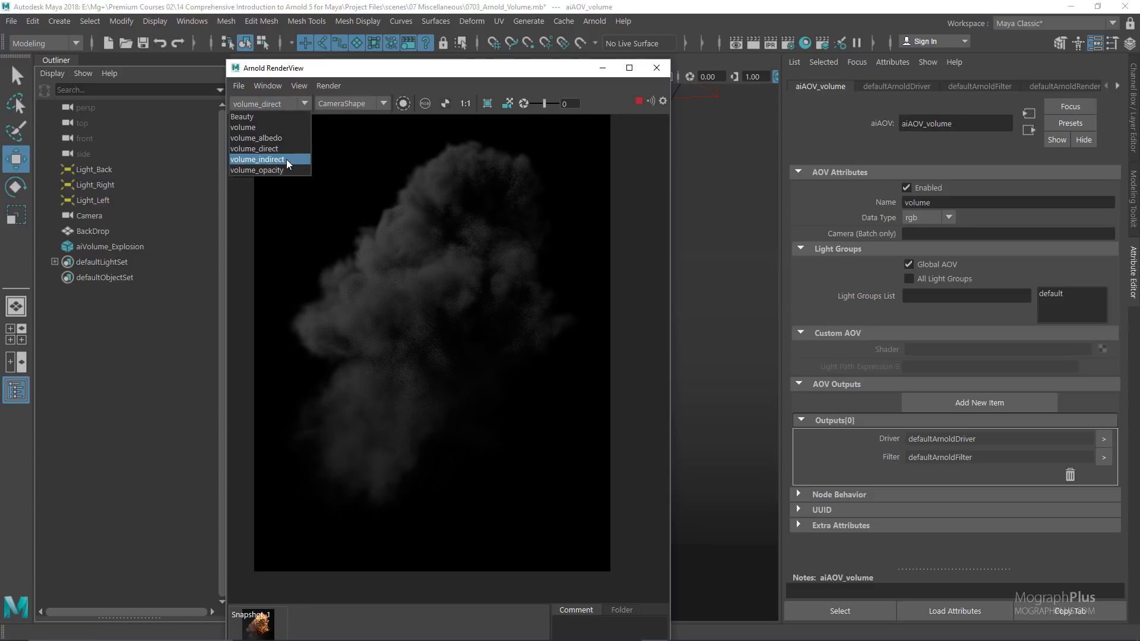
pyautogui.click(286, 159)
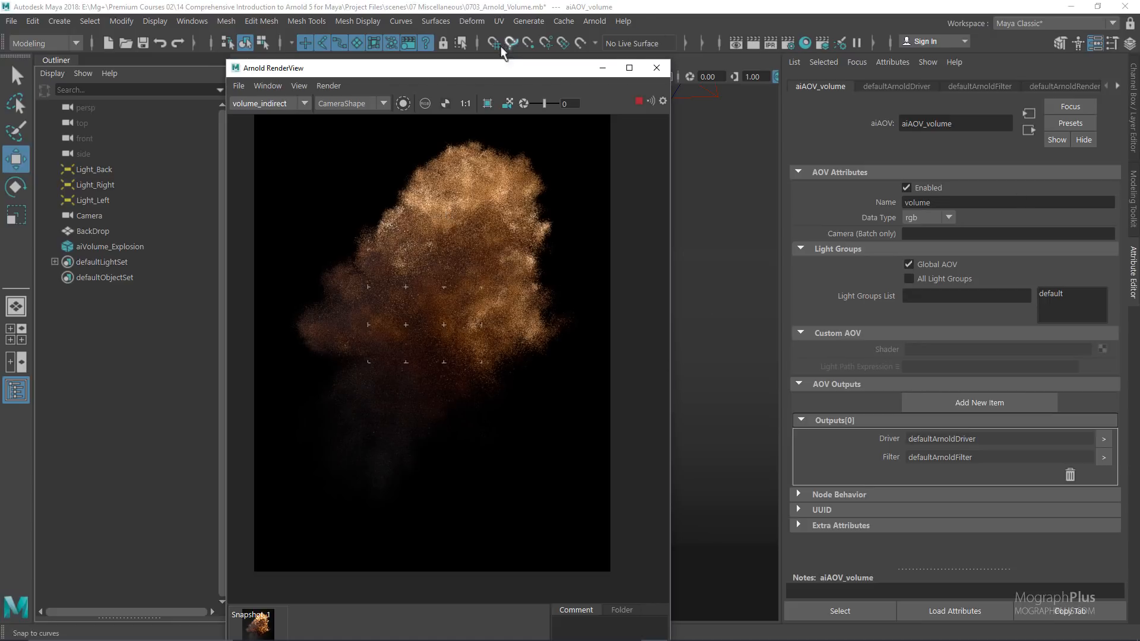
pyautogui.click(285, 103)
pyautogui.click(285, 170)
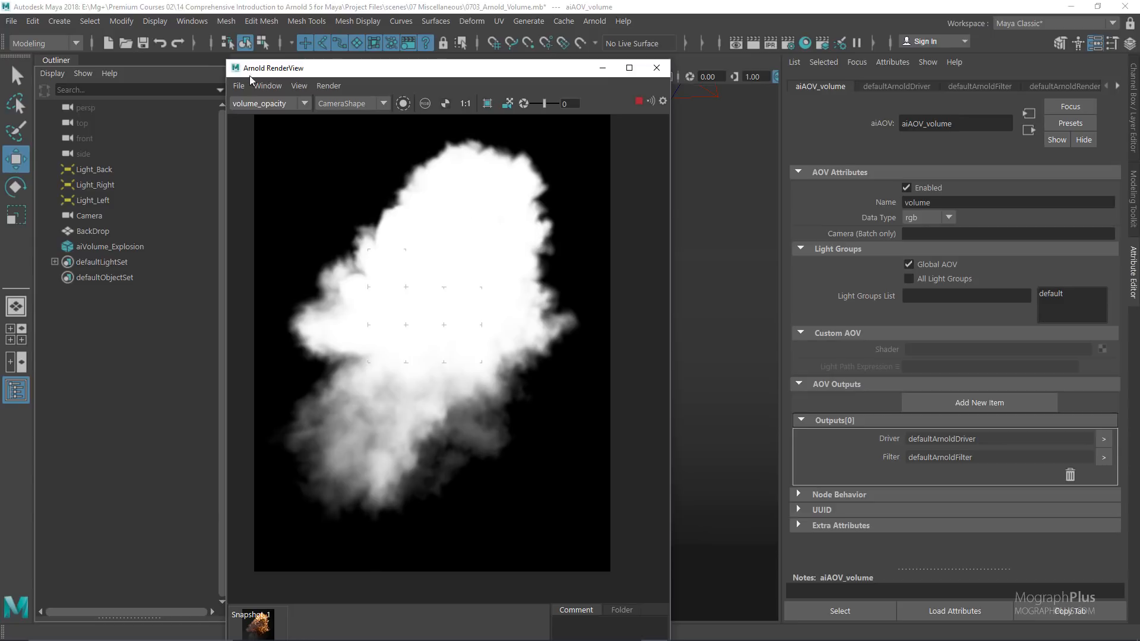
pyautogui.click(260, 109)
pyautogui.click(281, 114)
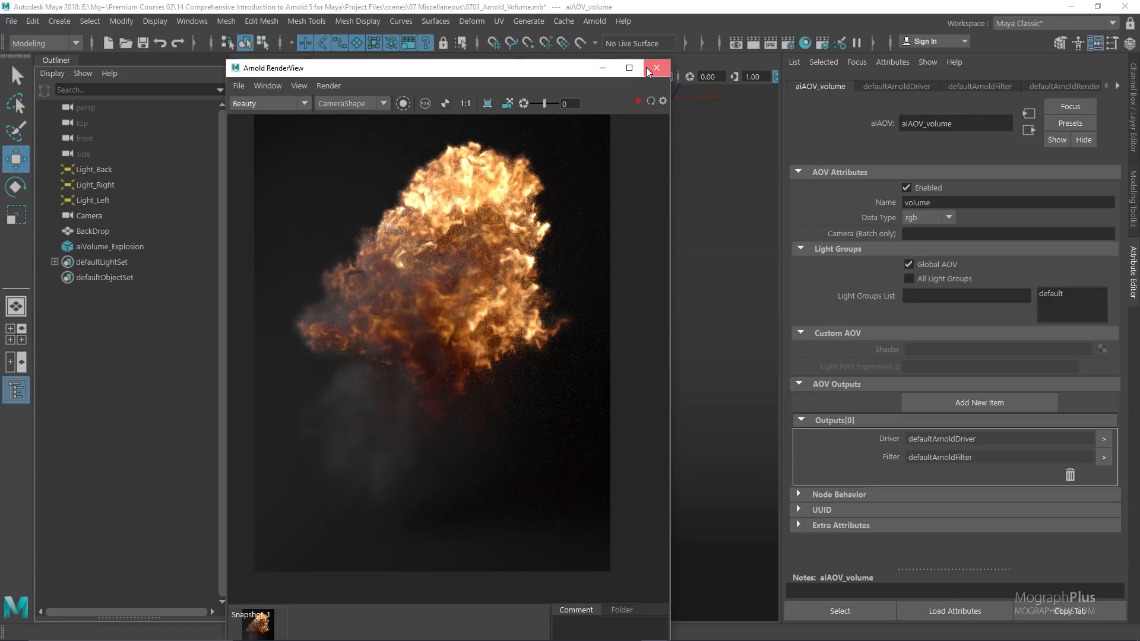
# Close the Arnold RenderView and replace the camera viewport with the shader node graph
pyautogui.click(649, 72)
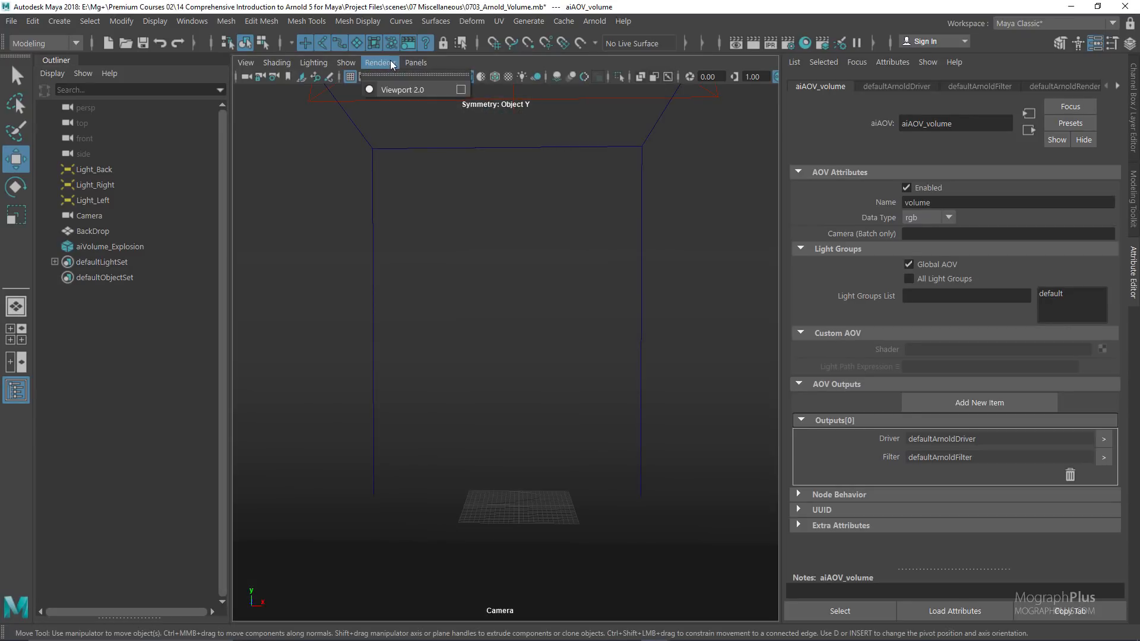
pyautogui.click(415, 63)
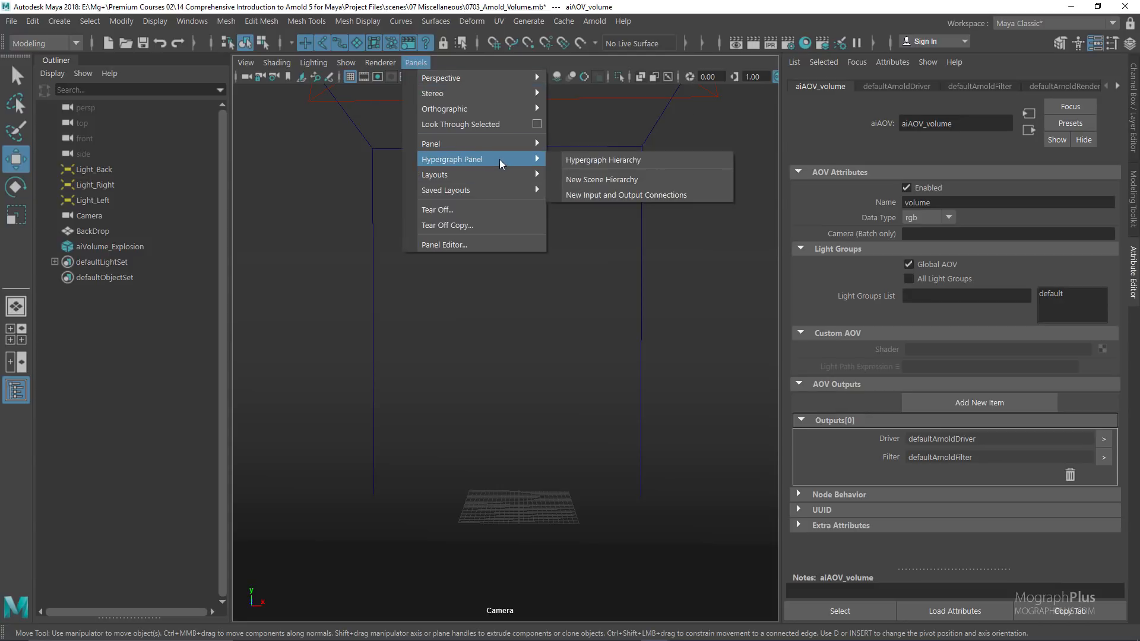
pyautogui.moveTo(505, 144)
pyautogui.click(636, 259)
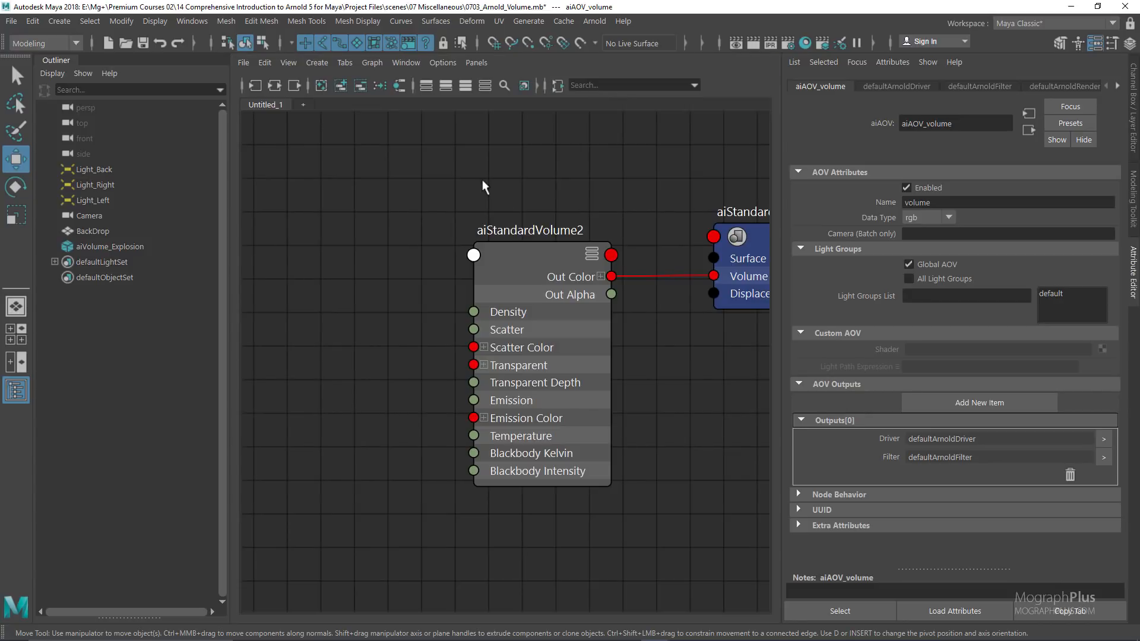
# Create an aiVolumeSampleFloat node from Arnold's volume utilities and place it beside the aiStandardVolume2 node's inputs
pyautogui.scroll(-3, 482, 180)
pyautogui.click(406, 63)
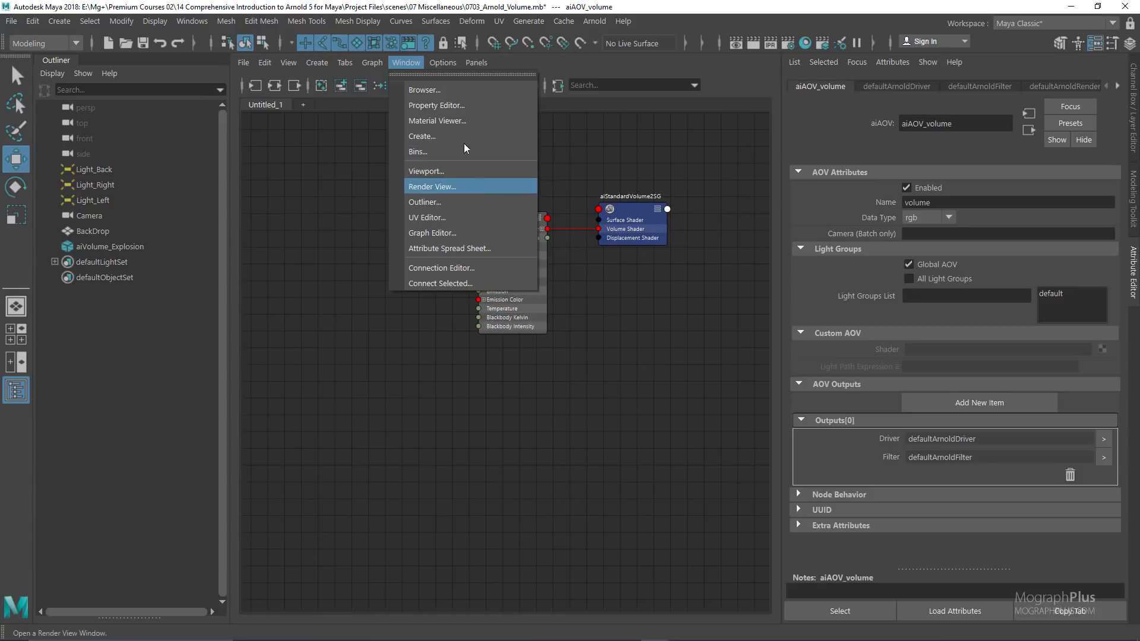
pyautogui.click(463, 139)
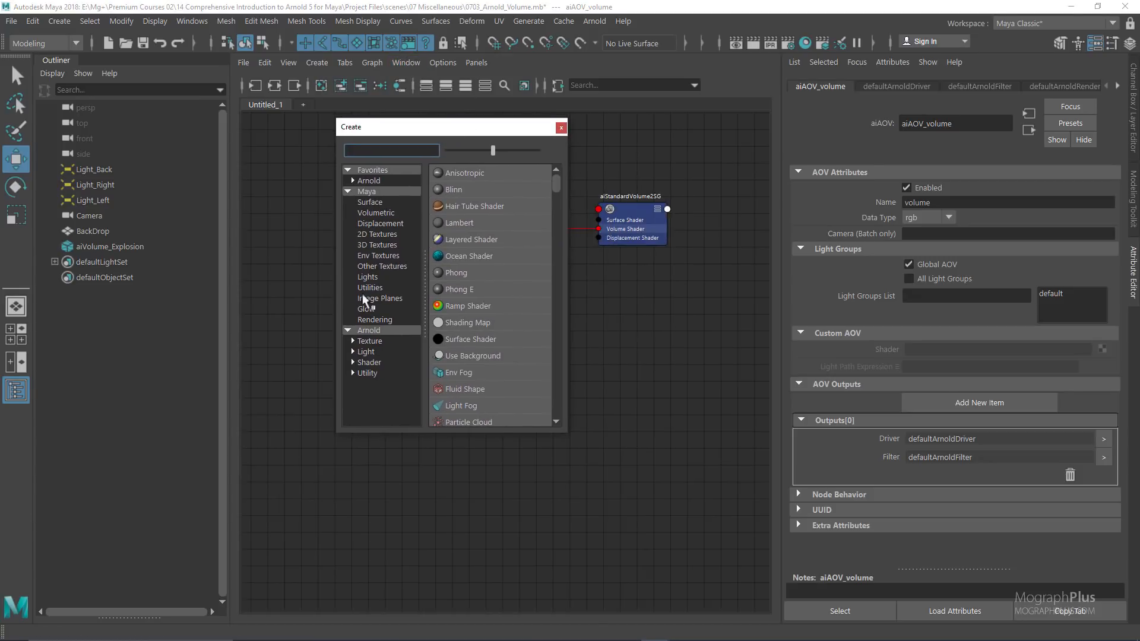
pyautogui.click(352, 372)
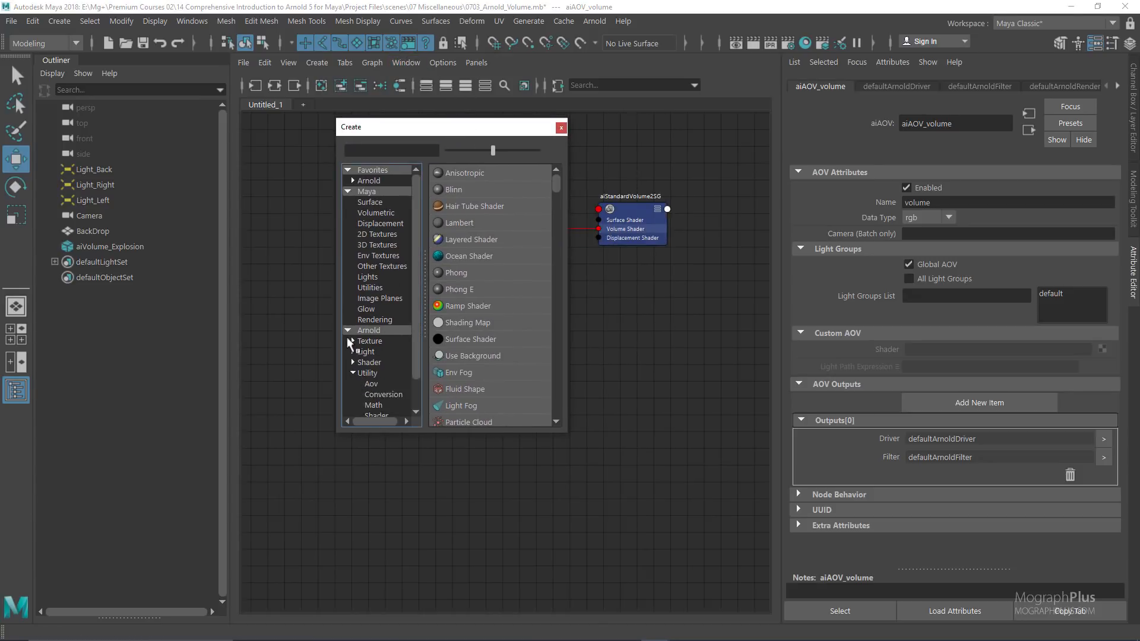
pyautogui.scroll(-1, 348, 339)
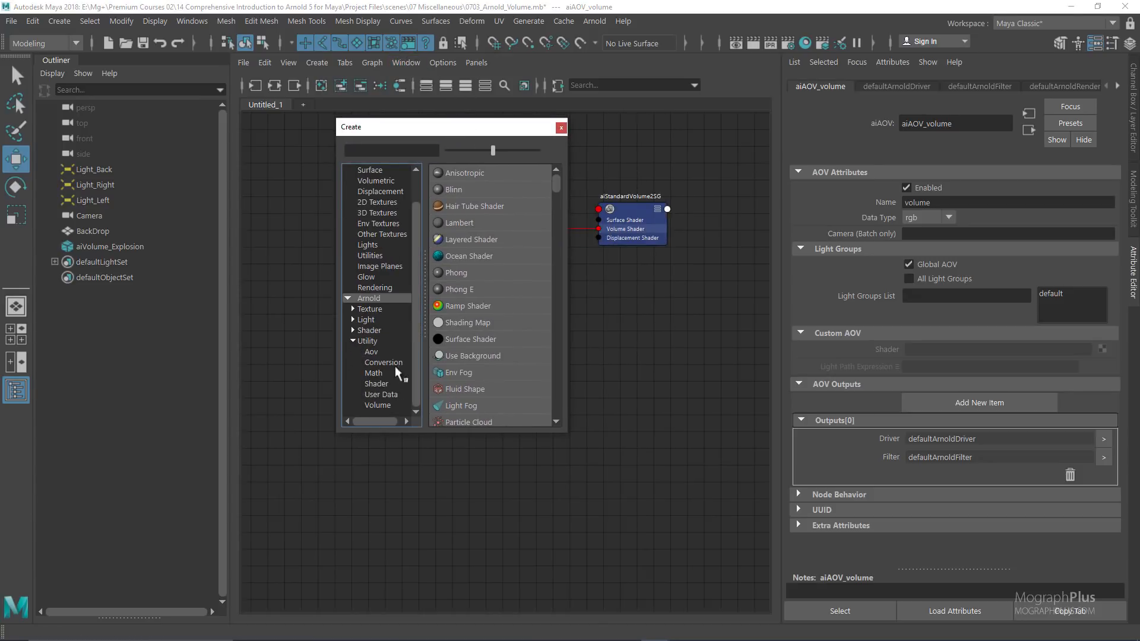
pyautogui.click(373, 406)
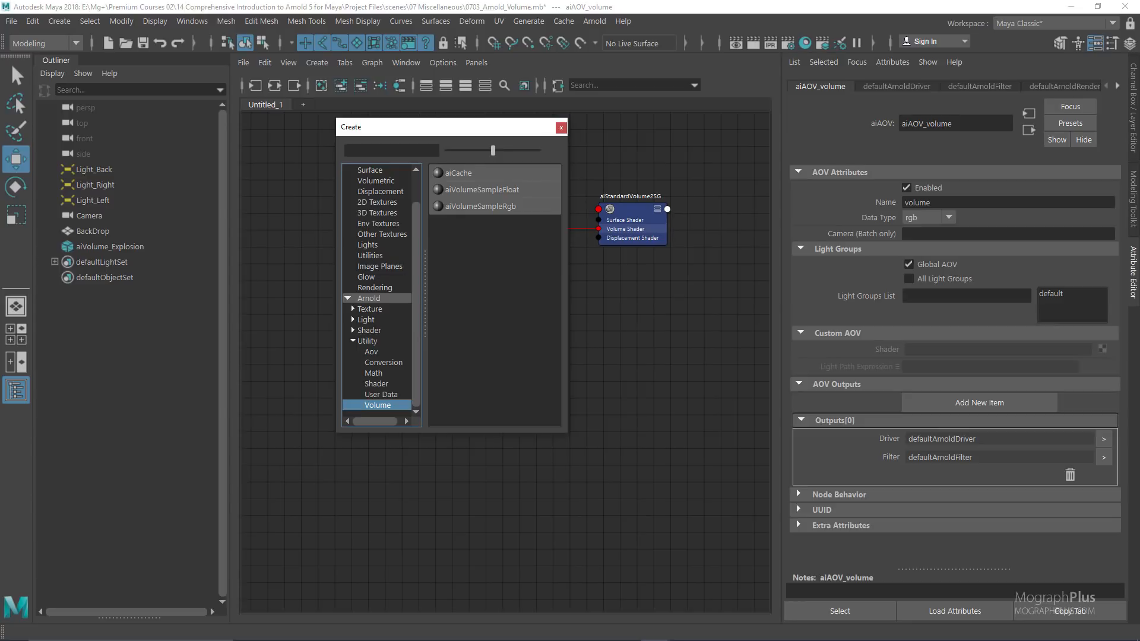
pyautogui.click(493, 190)
pyautogui.moveTo(501, 132); pyautogui.dragTo(279, 178)
pyautogui.moveTo(279, 78); pyautogui.dragTo(341, 177)
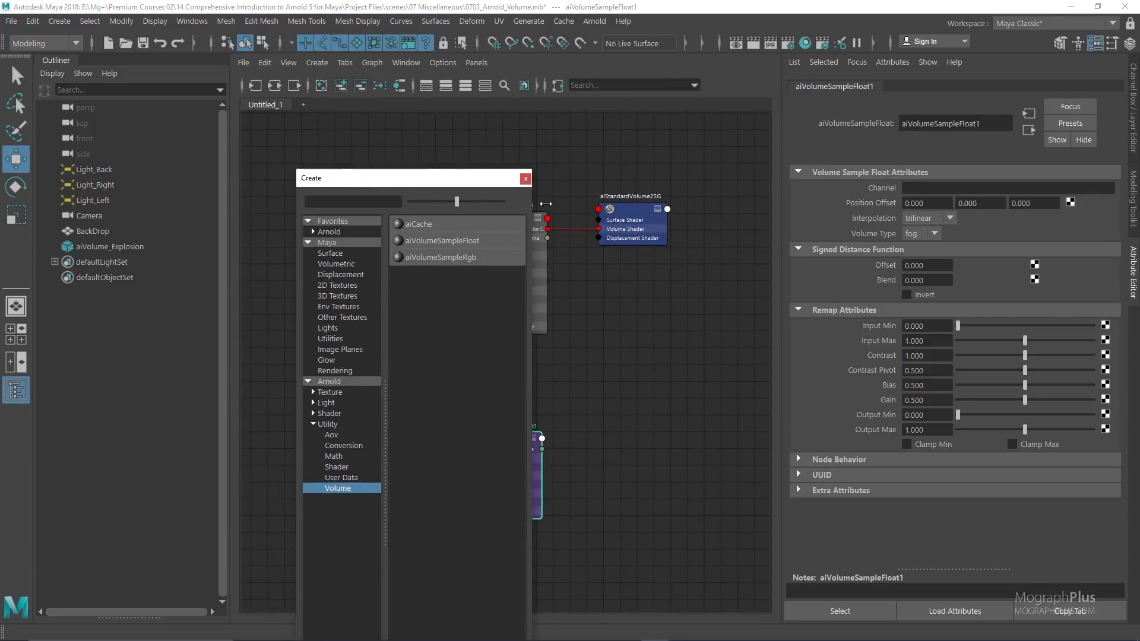
pyautogui.click(525, 178)
pyautogui.moveTo(514, 446); pyautogui.dragTo(378, 283)
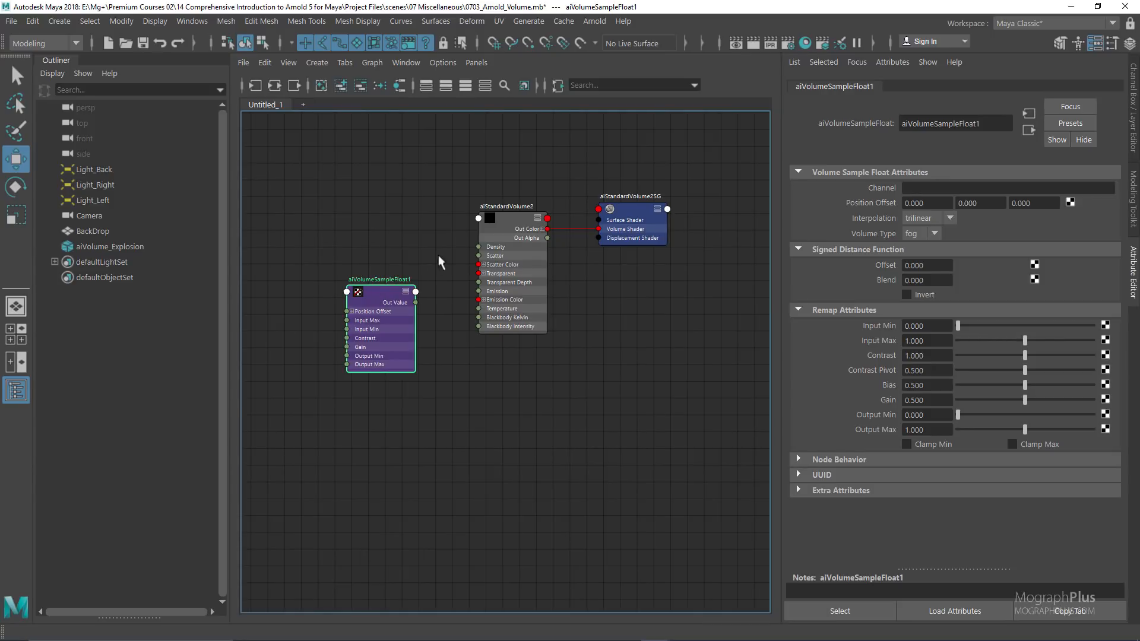
# Set the aiVolumeSampleFloat node's Channel to density and connect its Out Value to the Density input of aiStandardVolume2
pyautogui.click(954, 189)
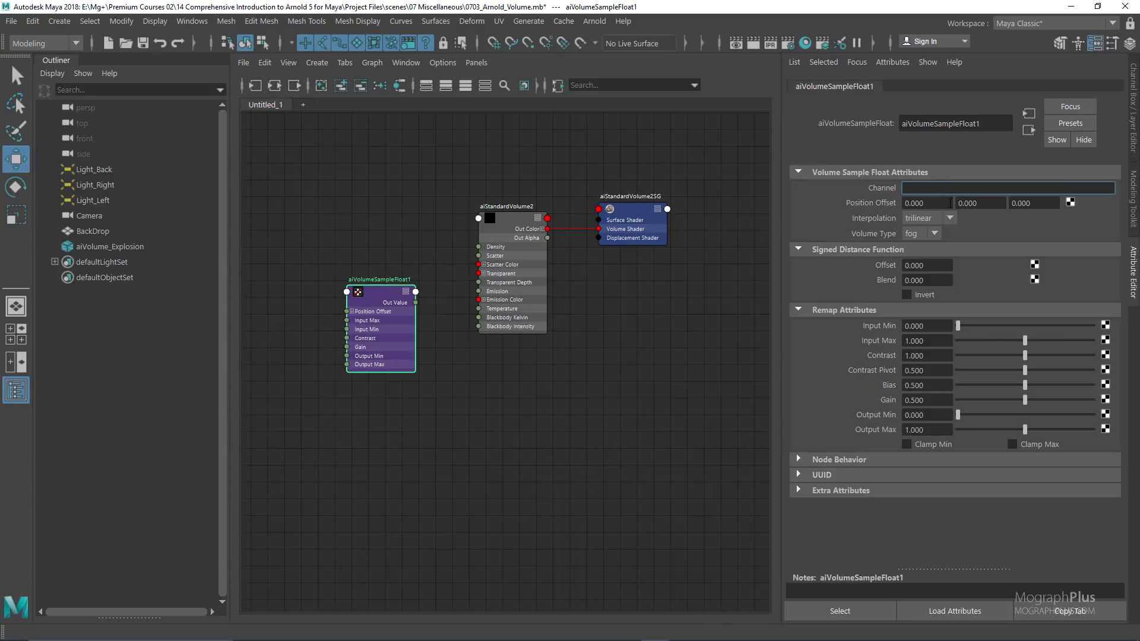
pyautogui.write('density')
pyautogui.press('Return')
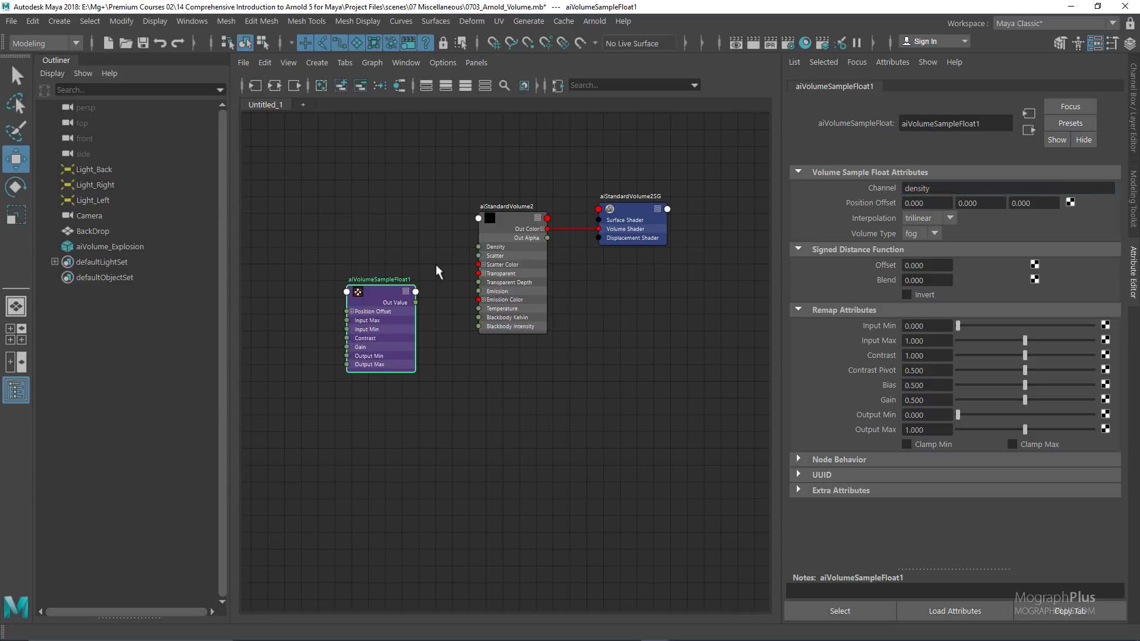
pyautogui.scroll(5, 396, 316)
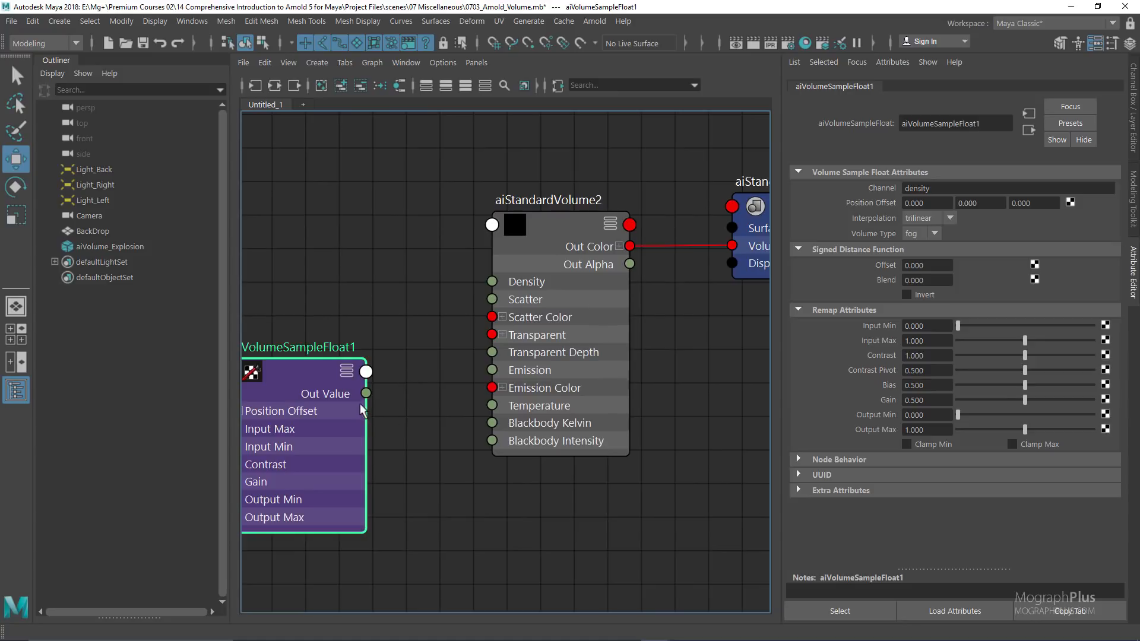
pyautogui.moveTo(375, 396); pyautogui.dragTo(498, 282)
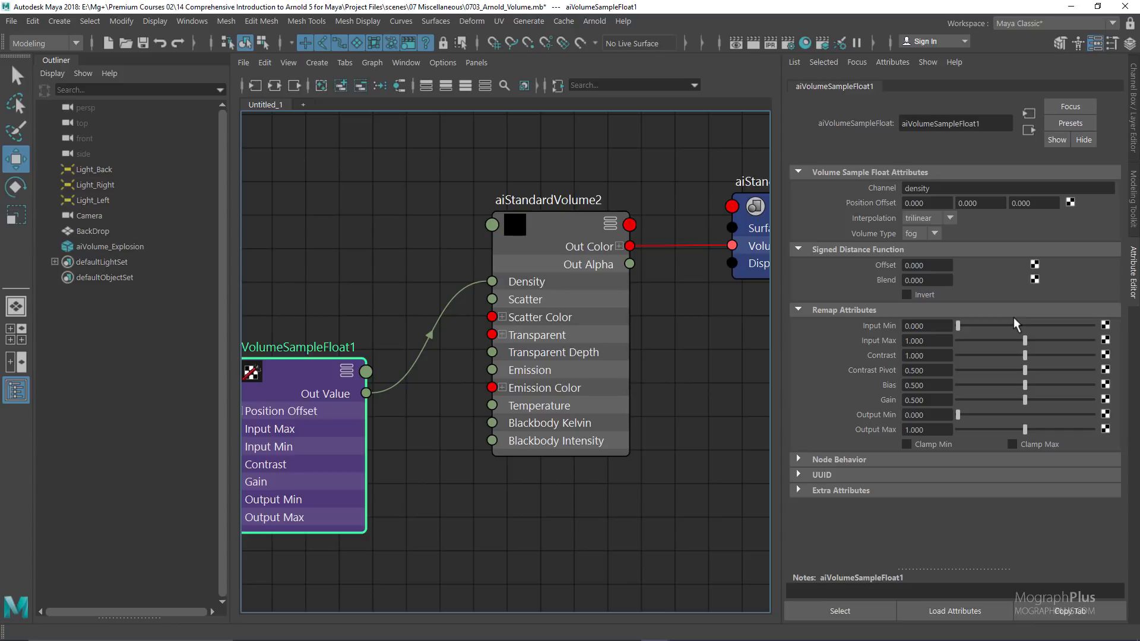
# Show the attributes of aiStandardVolume2 and render the scene in the Arnold RenderView, moving that window clear of the node graph
pyautogui.scroll(-2, 464, 222)
pyautogui.keyDown('alt'); pyautogui.moveTo(420, 172); pyautogui.dragTo(375, 219, button='middle'); pyautogui.keyUp('alt')
pyautogui.click(490, 271)
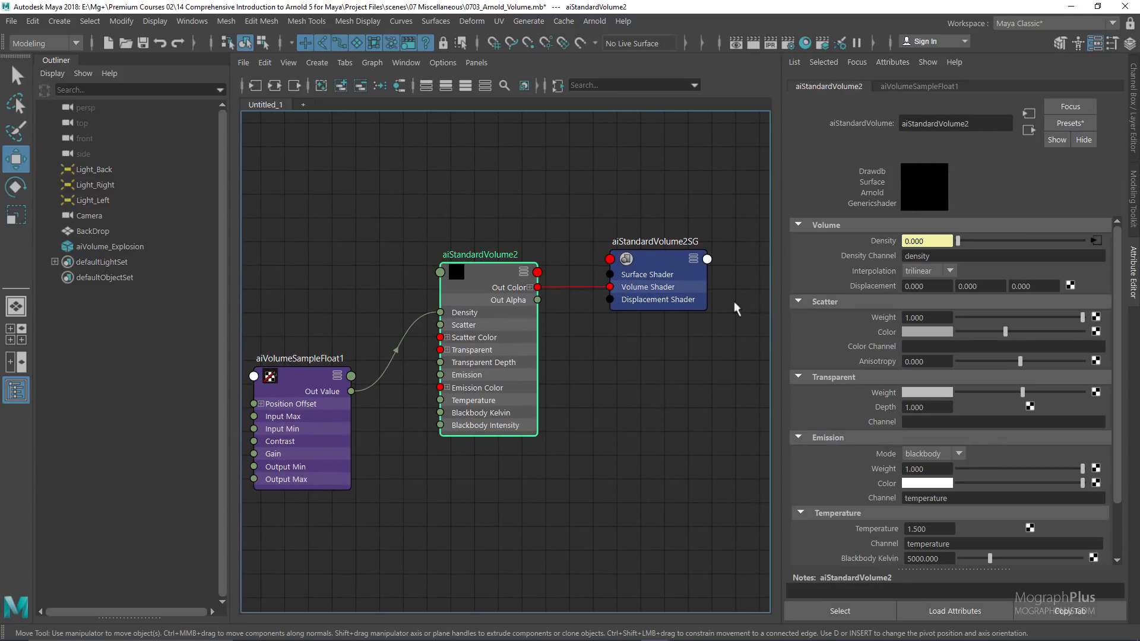
pyautogui.click(594, 20)
pyautogui.click(631, 64)
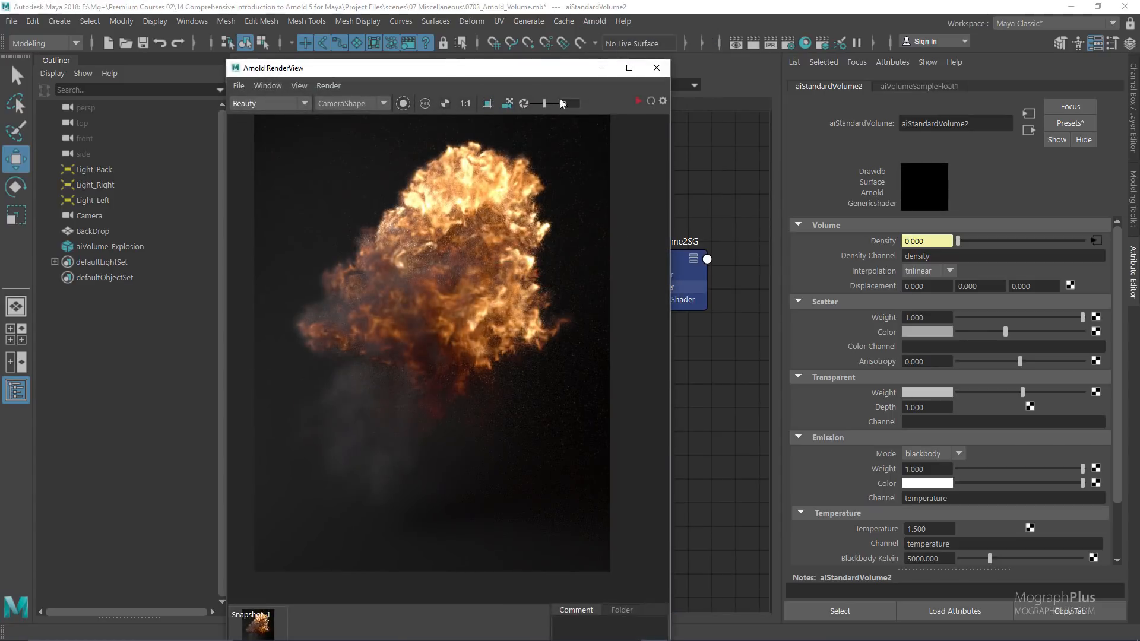
pyautogui.moveTo(543, 78); pyautogui.dragTo(277, 77)
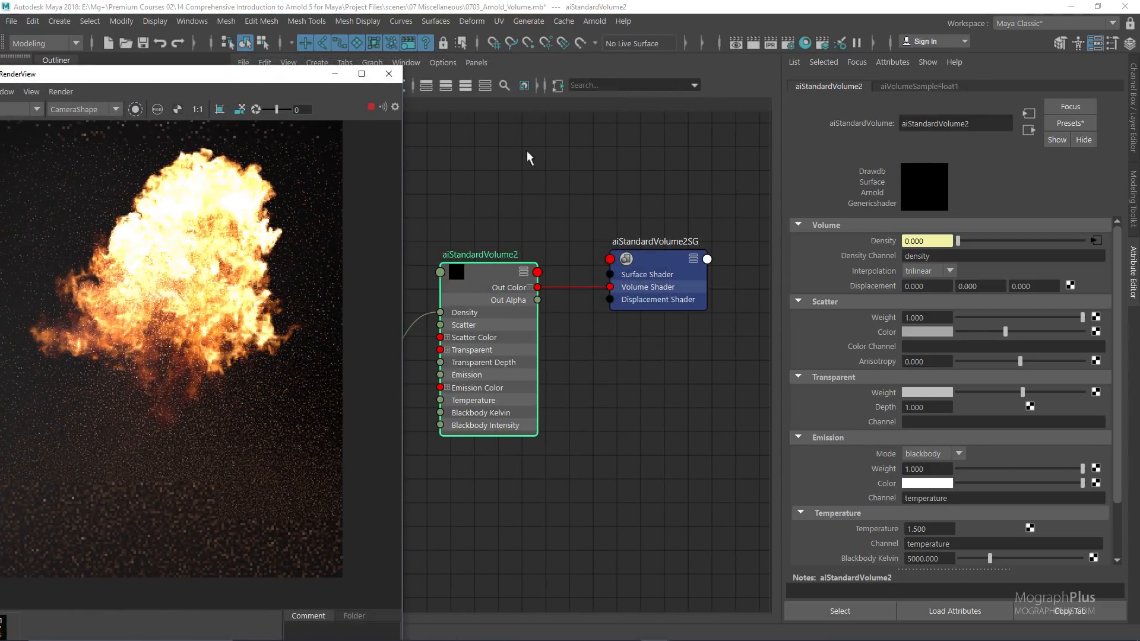
# Examine the attributes of the aiVolumeSampleFloat1 node and of the connected aiStandardVolume2 shader beside the live render
pyautogui.keyDown('alt'); pyautogui.moveTo(471, 205); pyautogui.dragTo(591, 181, button='middle'); pyautogui.keyUp('alt')
pyautogui.click(434, 351)
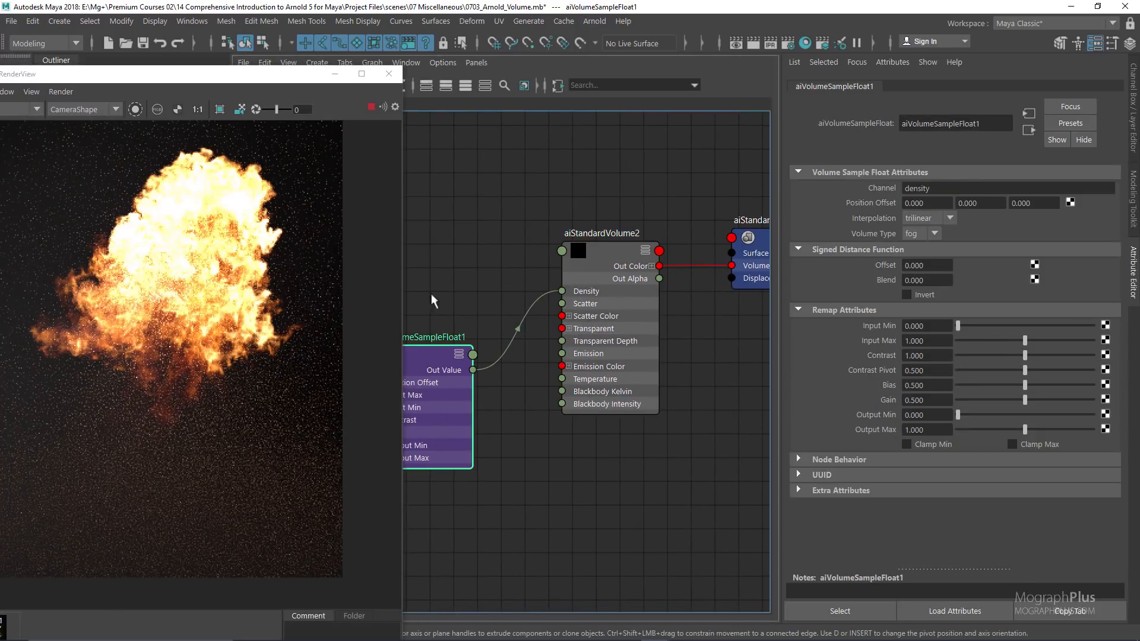
pyautogui.moveTo(254, 79)
pyautogui.mouseDown()
pyautogui.moveTo(352, 76)
pyautogui.moveTo(240, 82)
pyautogui.mouseUp()
pyautogui.click(597, 242)
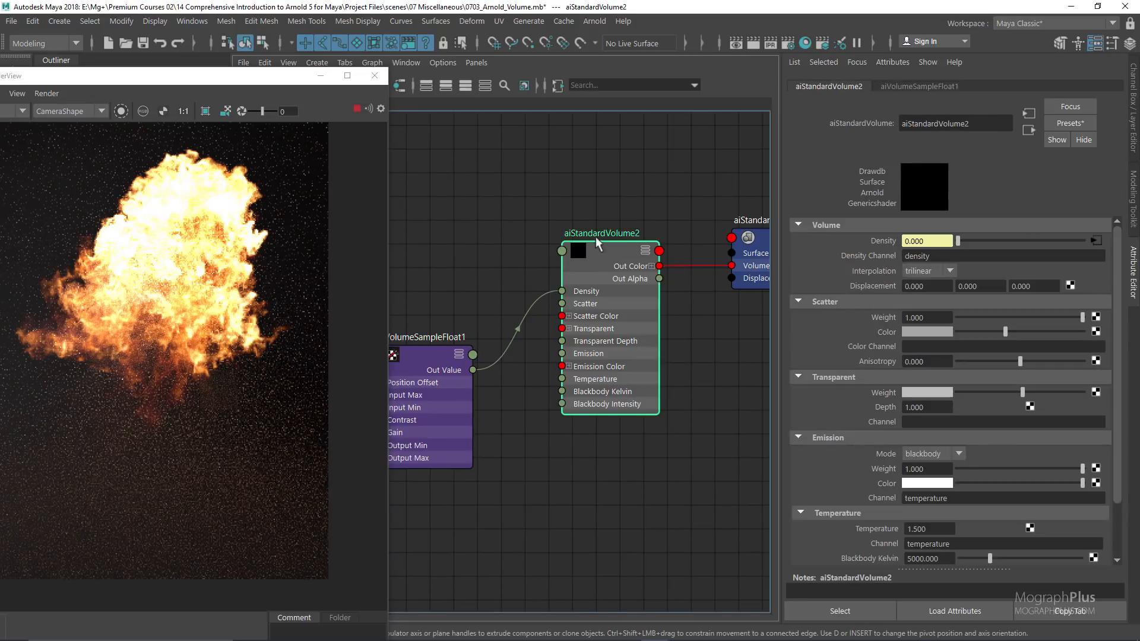
# Clear the Density Channel of the aiStandardVolume2 shader so that its density comes from the connected aiVolumeSampleFloat1 node
pyautogui.doubleClick(973, 254)
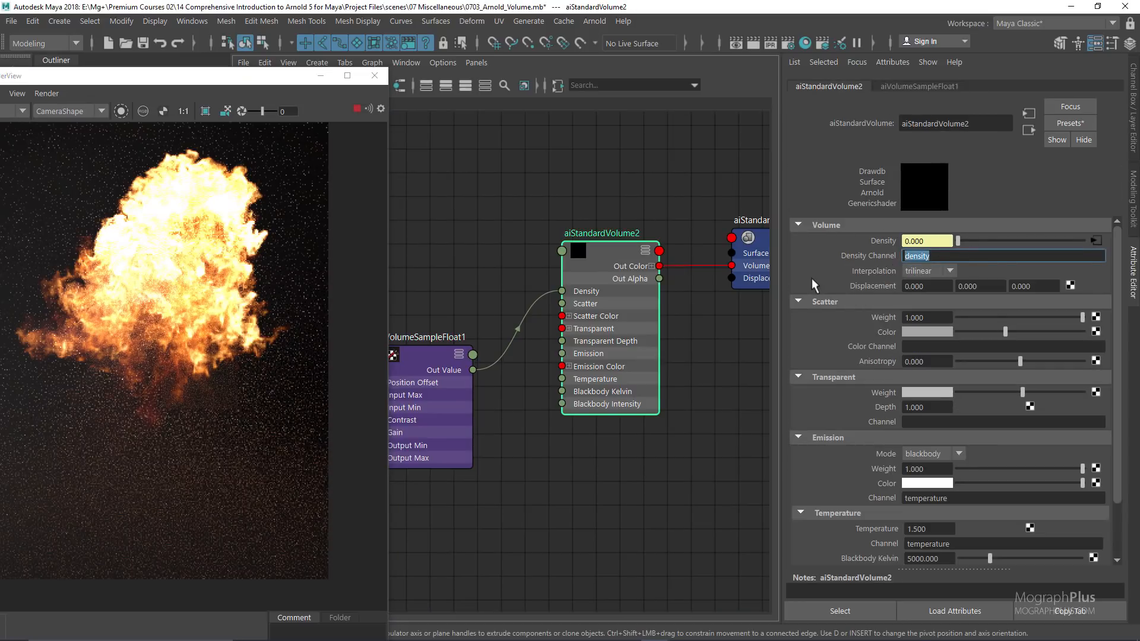
pyautogui.press('BackSpace')
pyautogui.press('Return')
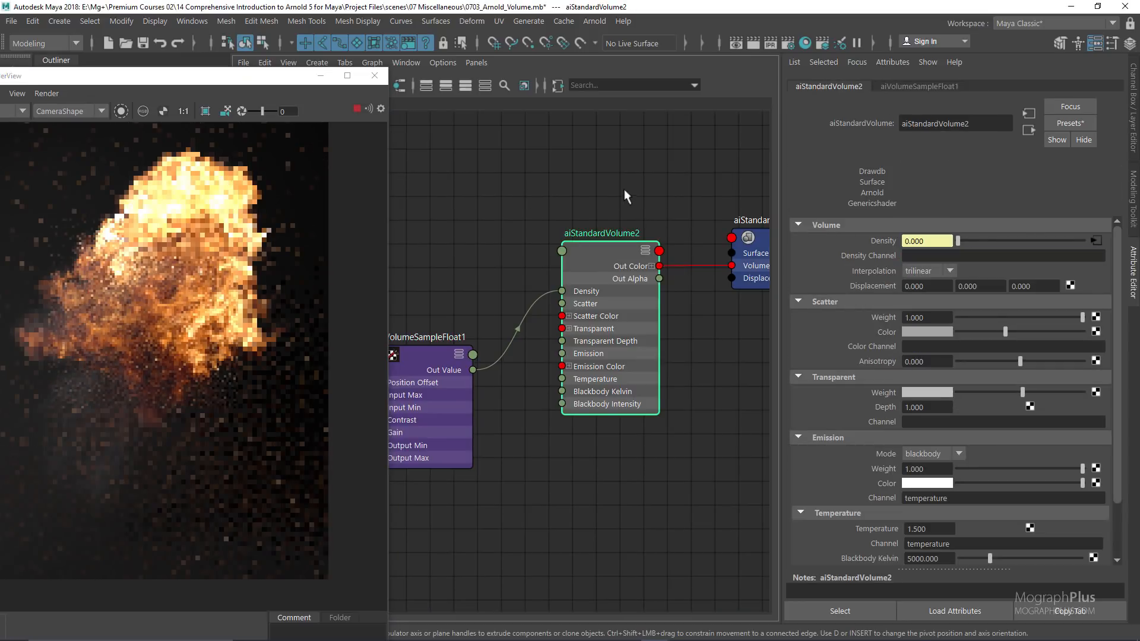
# Try an Input Min of 0.336 on aiVolumeSampleFloat1 while the Arnold RenderView updates, and return it to 0
pyautogui.click(418, 352)
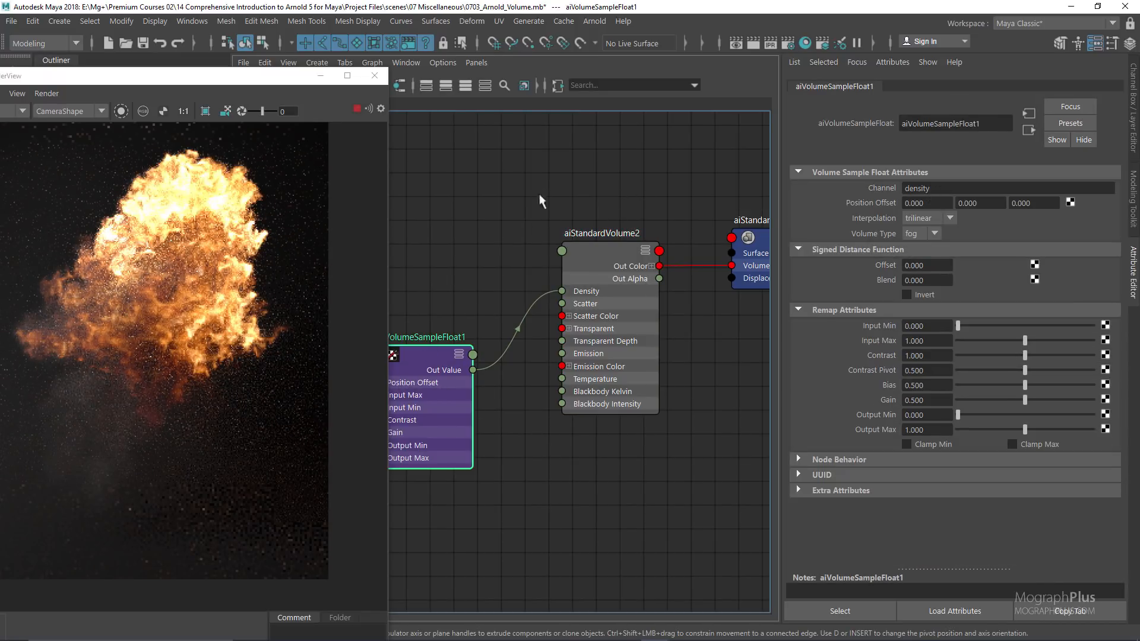
pyautogui.keyDown('alt'); pyautogui.moveTo(454, 239); pyautogui.dragTo(492, 244, button='middle'); pyautogui.keyUp('alt')
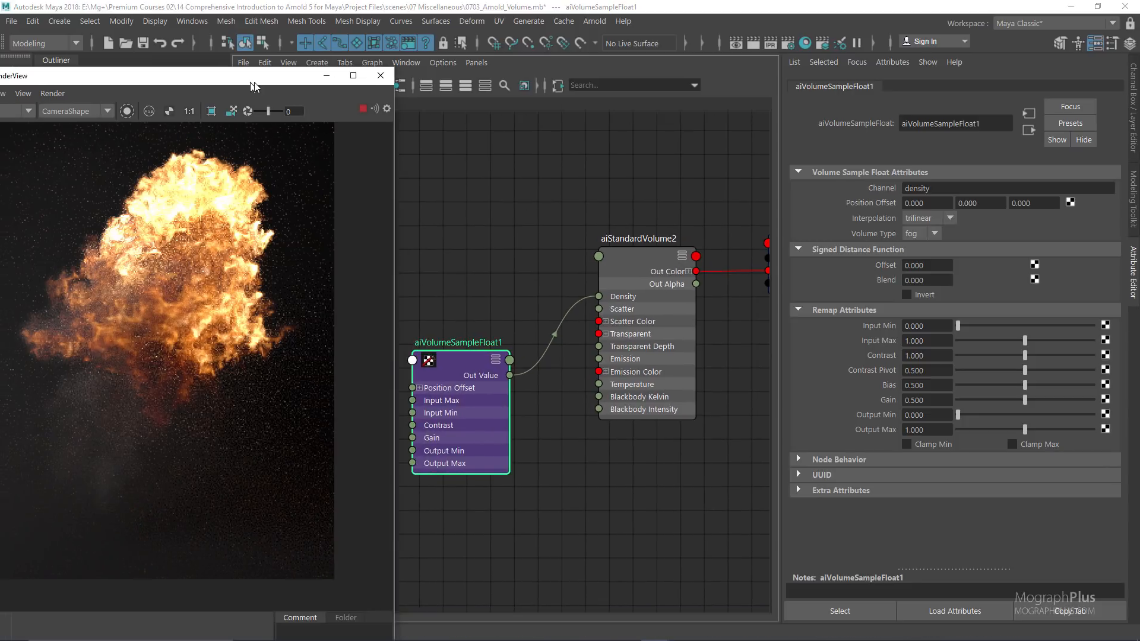
pyautogui.click(653, 253)
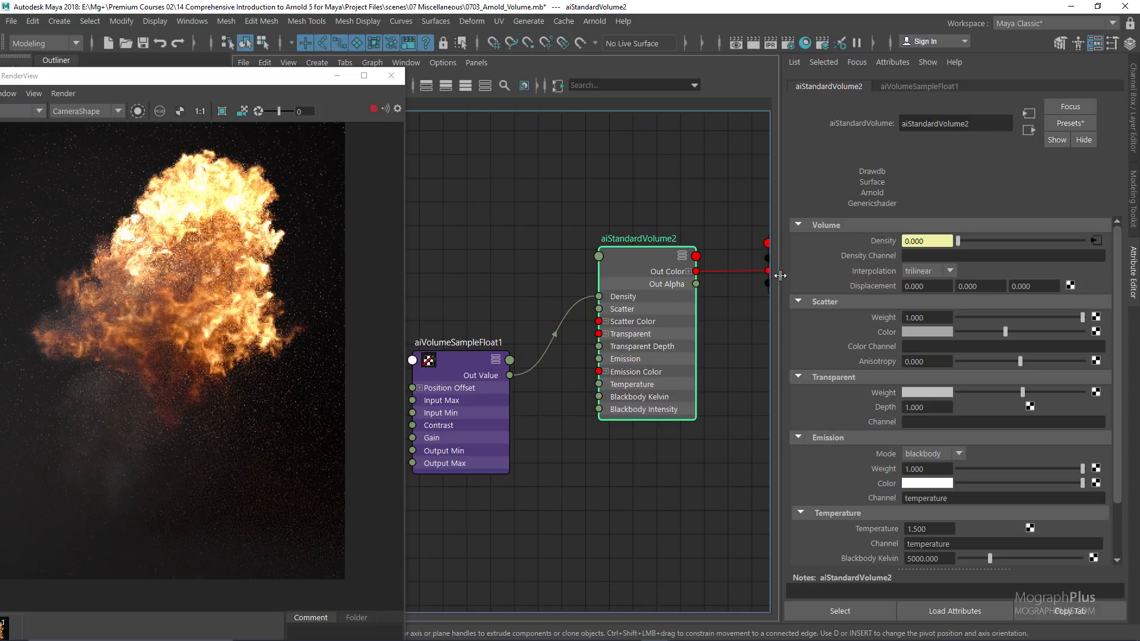
pyautogui.click(462, 368)
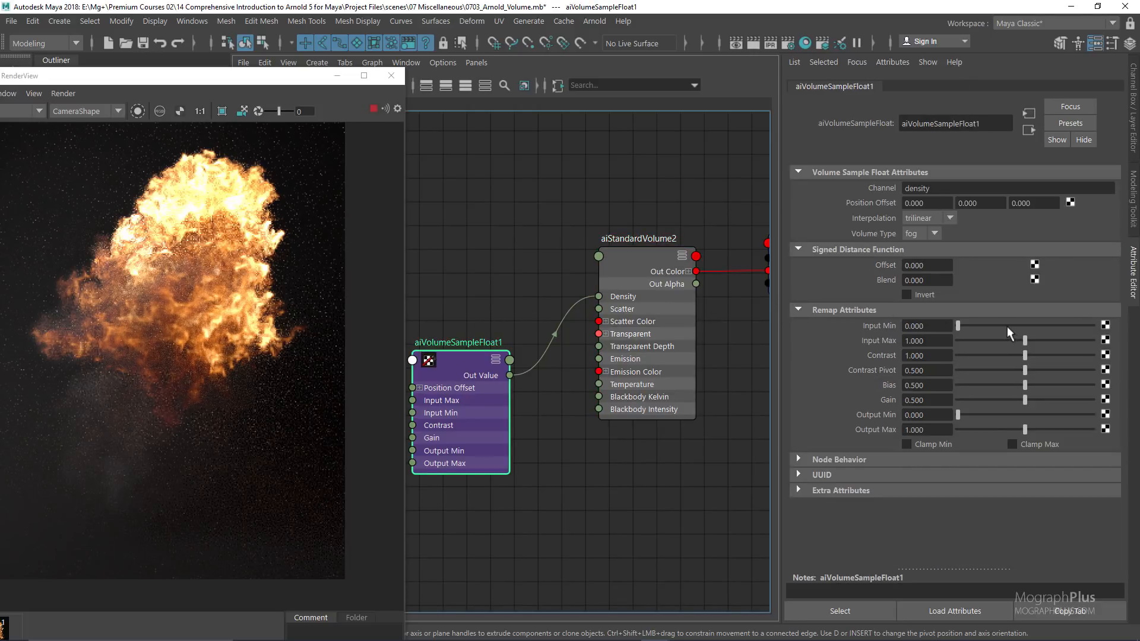
pyautogui.click(978, 326)
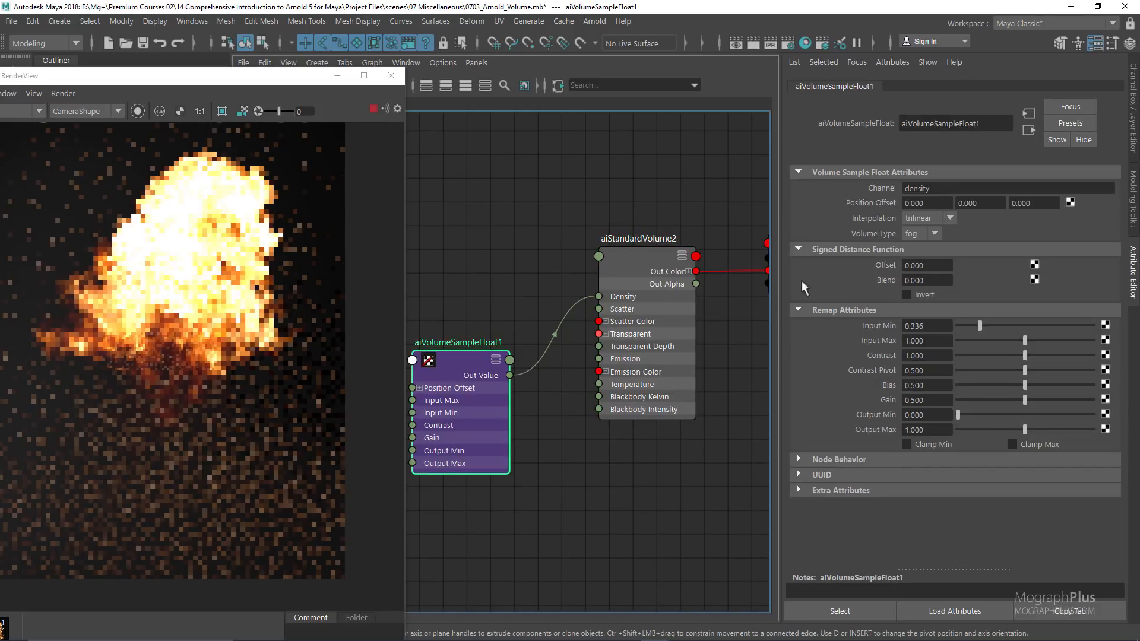
pyautogui.moveTo(279, 81); pyautogui.dragTo(328, 79)
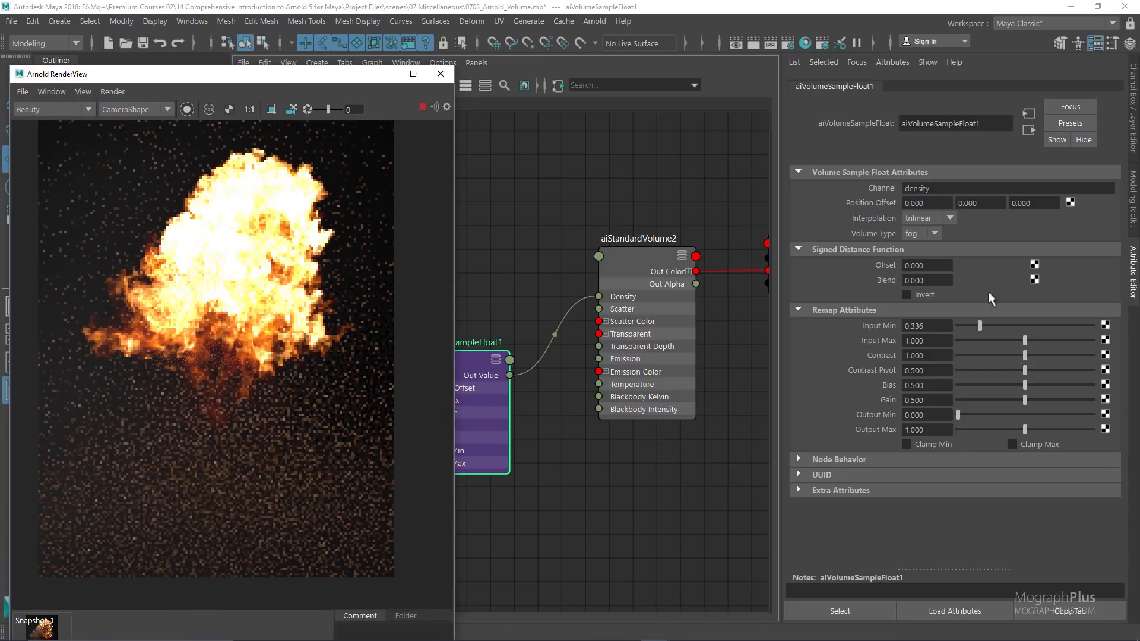
pyautogui.moveTo(978, 325); pyautogui.dragTo(945, 326)
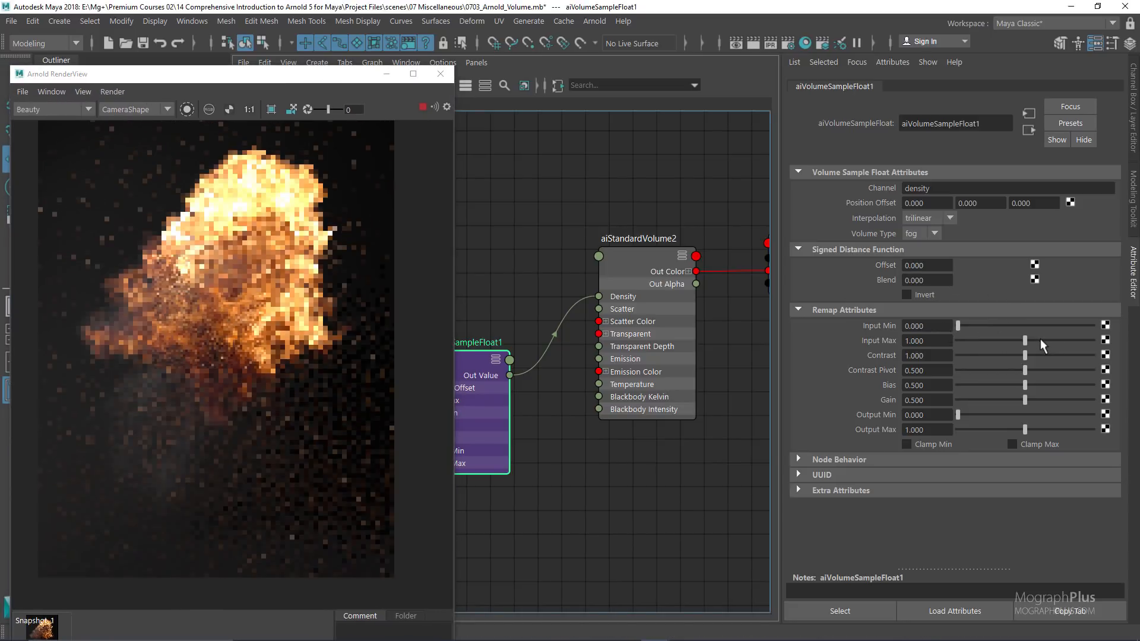
# Remap aiVolumeSampleFloat1 with Input Max 1.460, Contrast 0.920, Bias 0.699, Output Min 0.460 and Output Max 1.159
pyautogui.moveTo(1040, 338); pyautogui.dragTo(996, 346)
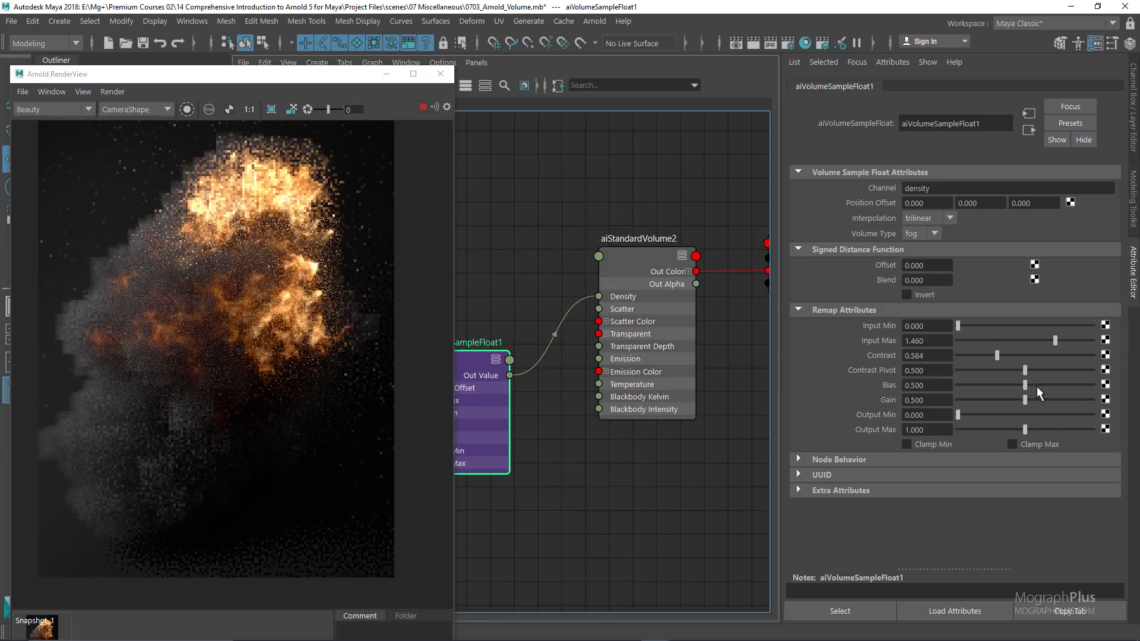
pyautogui.moveTo(1036, 386); pyautogui.dragTo(1052, 384)
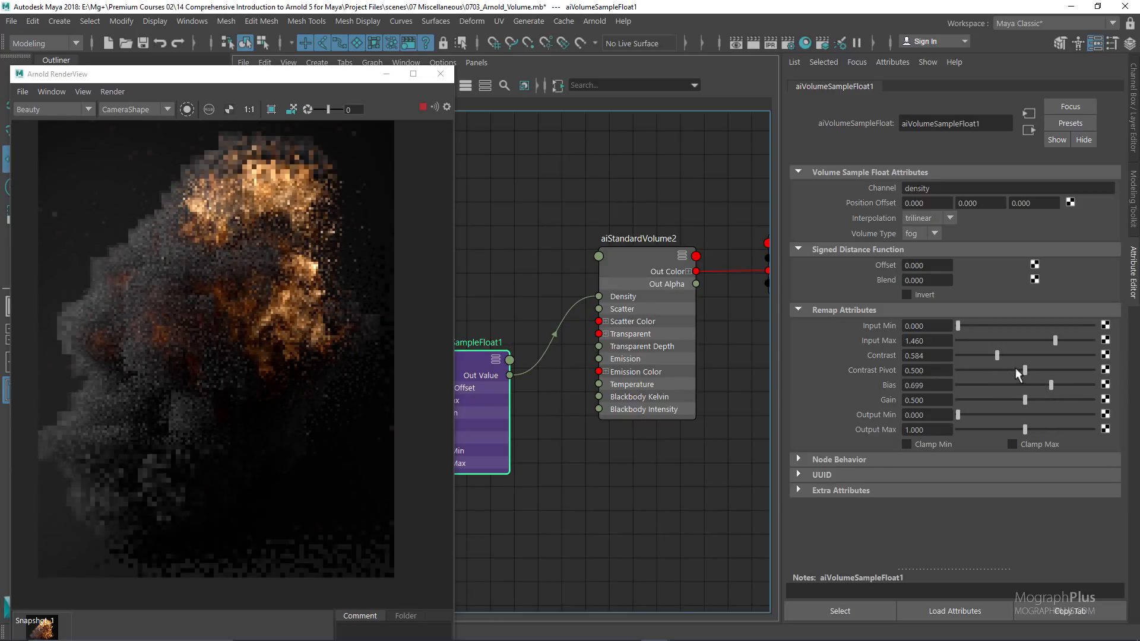
pyautogui.moveTo(998, 356)
pyautogui.mouseDown()
pyautogui.moveTo(1036, 350)
pyautogui.moveTo(1020, 354)
pyautogui.mouseUp()
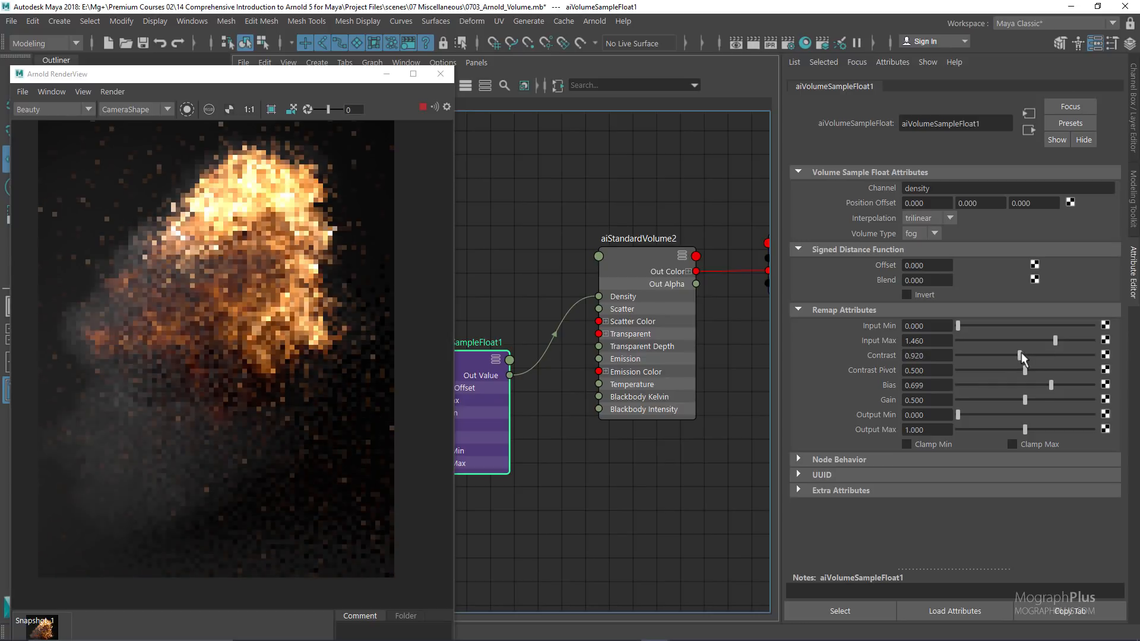
pyautogui.click(988, 411)
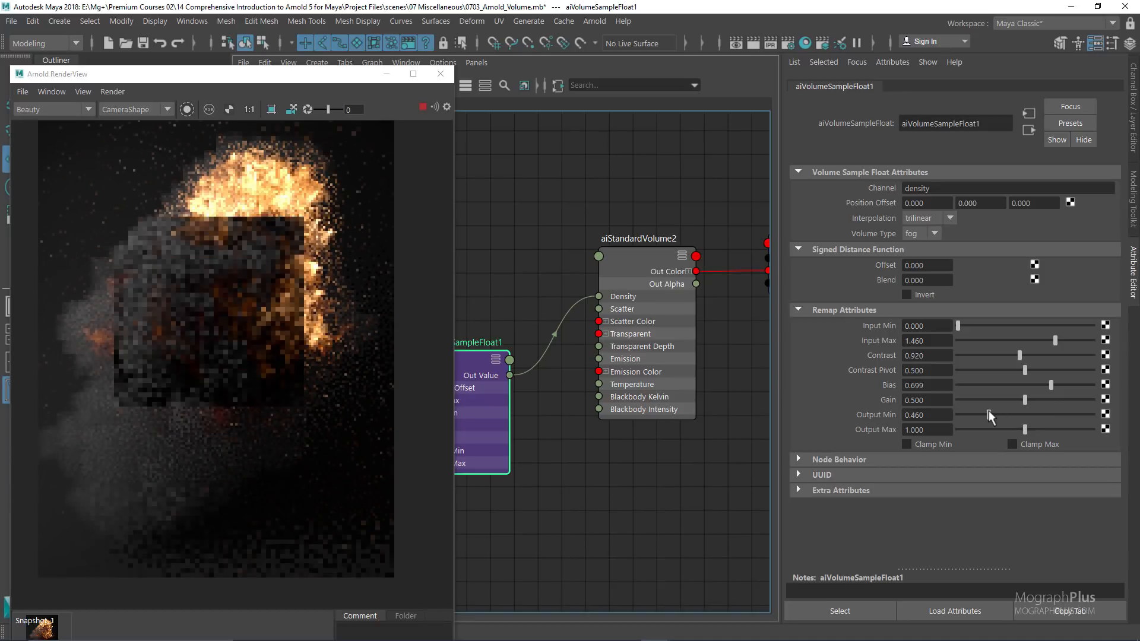
pyautogui.click(1049, 425)
pyautogui.moveTo(1049, 425); pyautogui.dragTo(1035, 426)
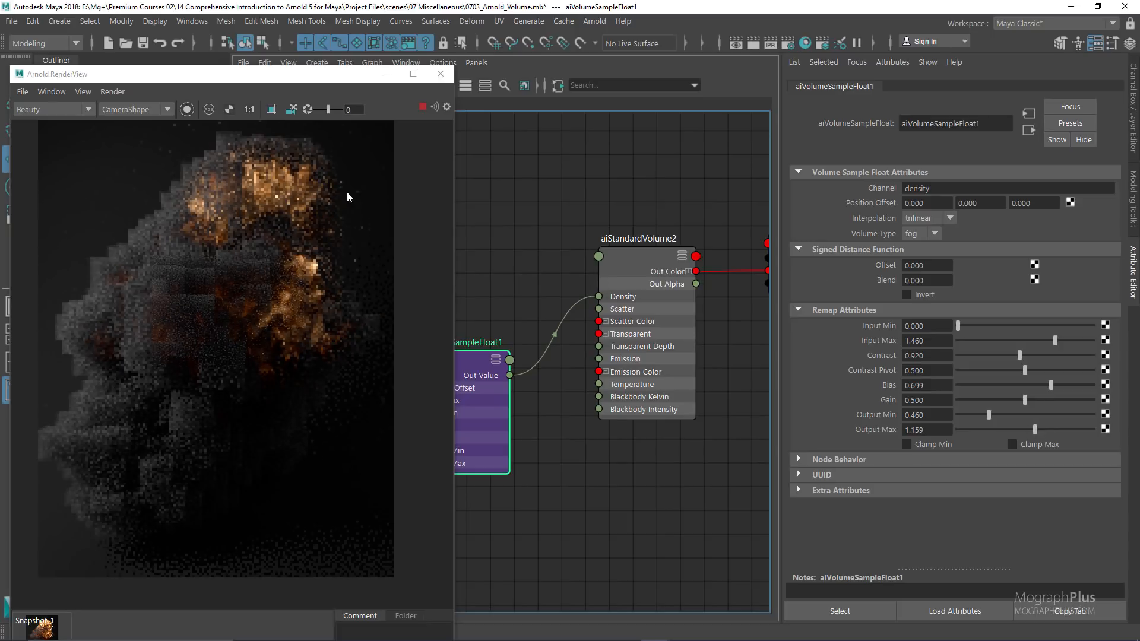
# Stop the live render and close the Arnold RenderView to uncover the node graph
pyautogui.click(422, 107)
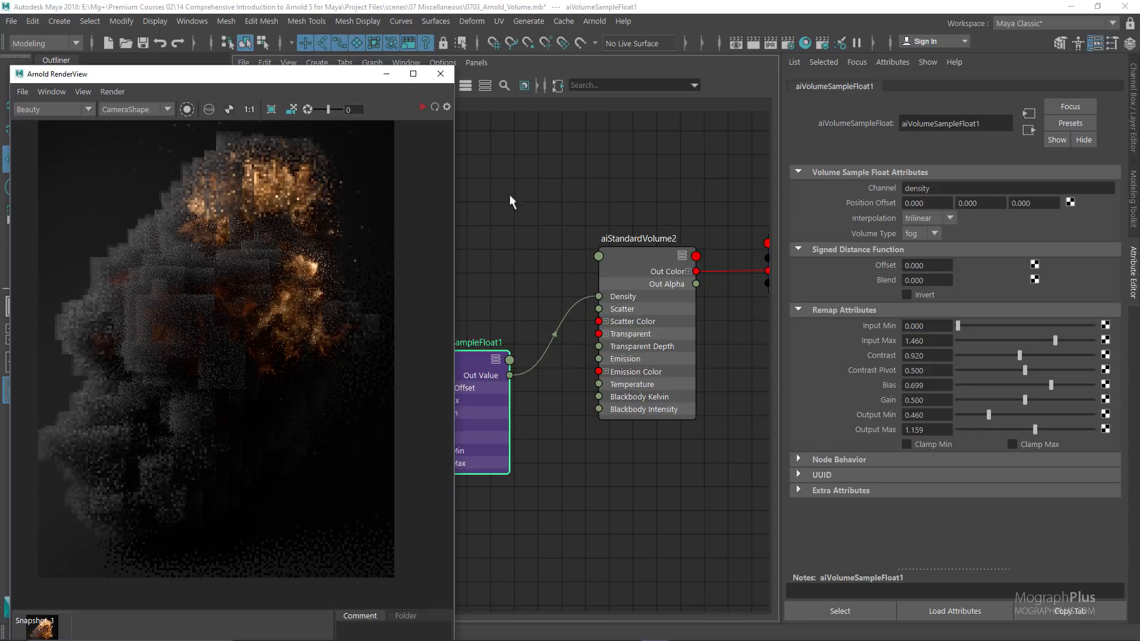
pyautogui.keyDown('alt'); pyautogui.moveTo(510, 194); pyautogui.dragTo(663, 147, button='middle'); pyautogui.keyUp('alt')
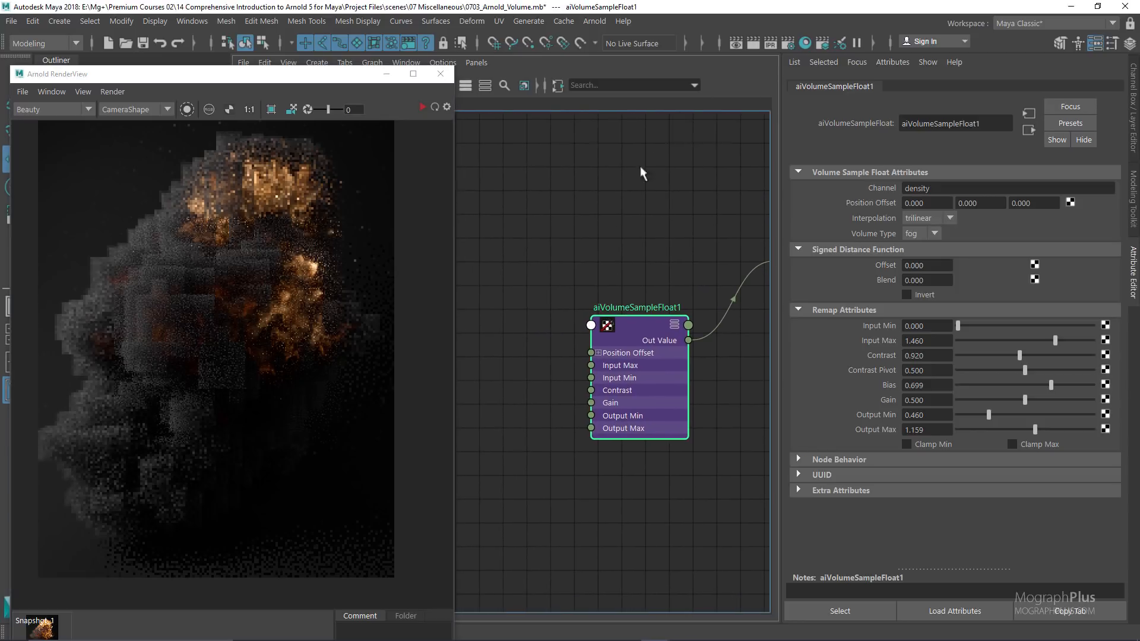
pyautogui.keyDown('alt'); pyautogui.moveTo(546, 242); pyautogui.dragTo(432, 257, button='middle'); pyautogui.keyUp('alt')
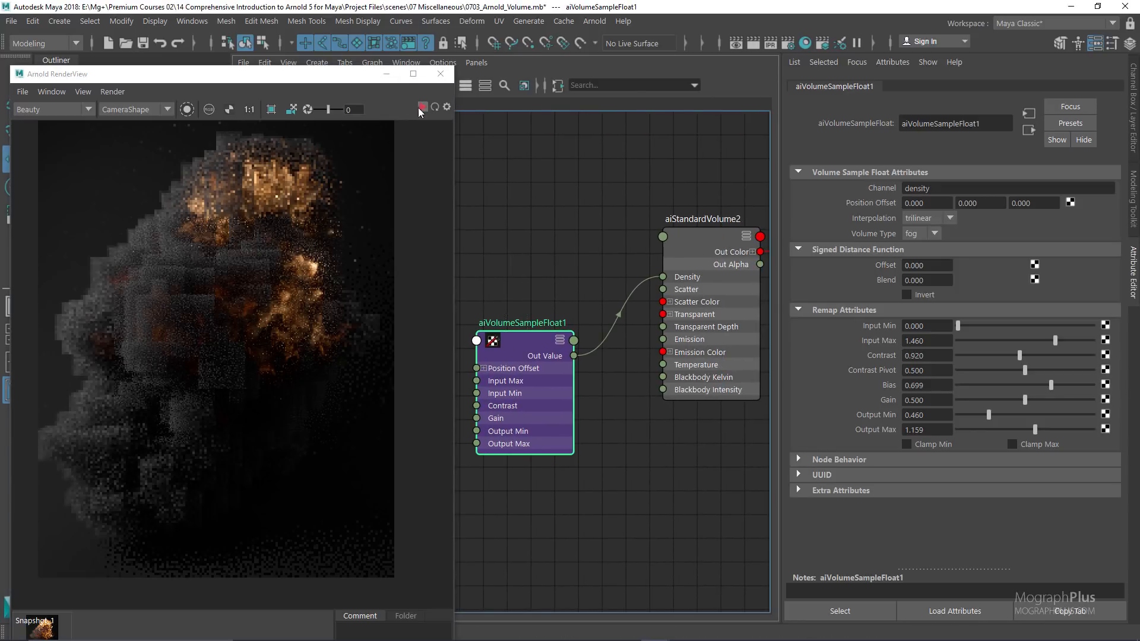
pyautogui.click(440, 74)
pyautogui.keyDown('alt'); pyautogui.moveTo(566, 228); pyautogui.dragTo(460, 228, button='middle'); pyautogui.keyUp('alt')
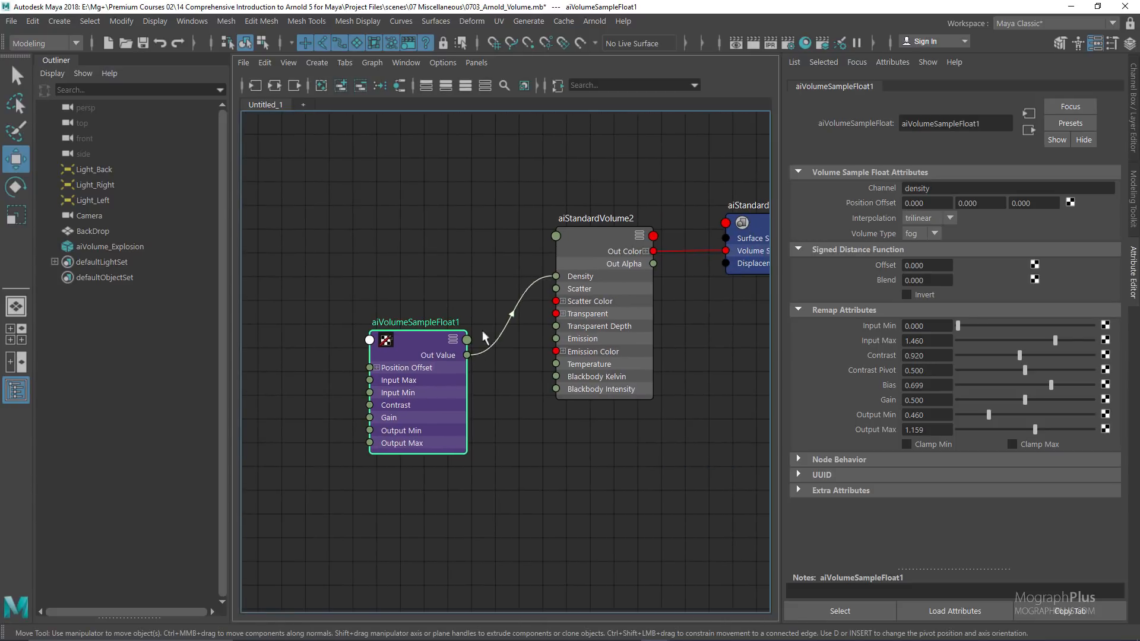
# Delete the aiVolumeSampleFloat1 node and hide the aiVolume_Explosion object
pyautogui.press('Delete')
pyautogui.keyDown('alt'); pyautogui.moveTo(514, 175); pyautogui.dragTo(424, 252, button='middle'); pyautogui.keyUp('alt')
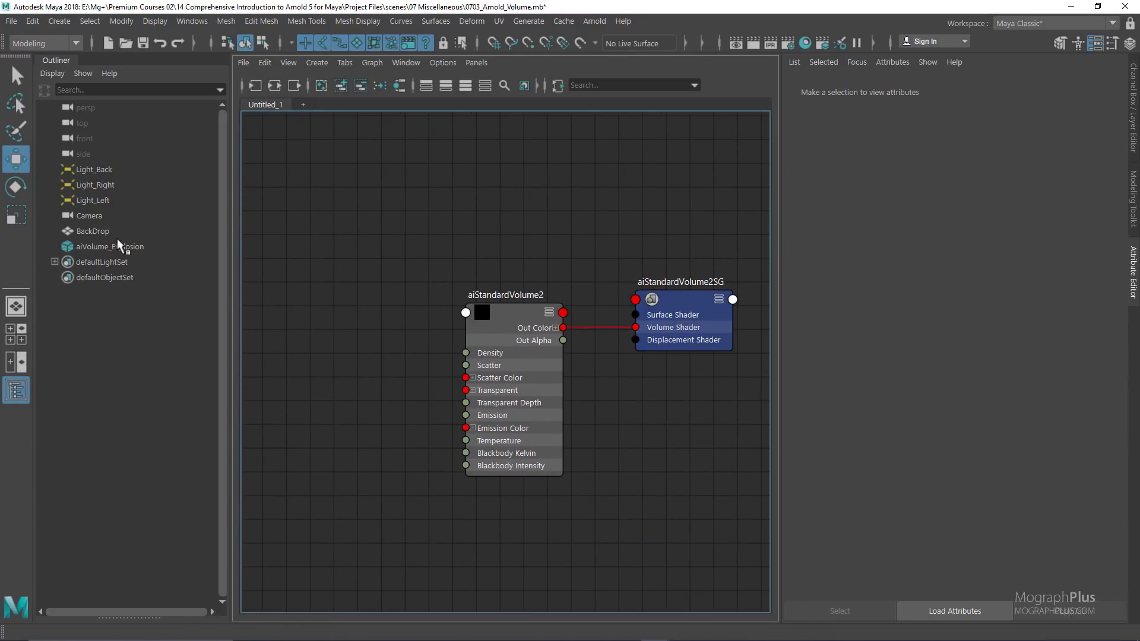
pyautogui.click(131, 253)
pyautogui.hotkey('ctrl', 'h')
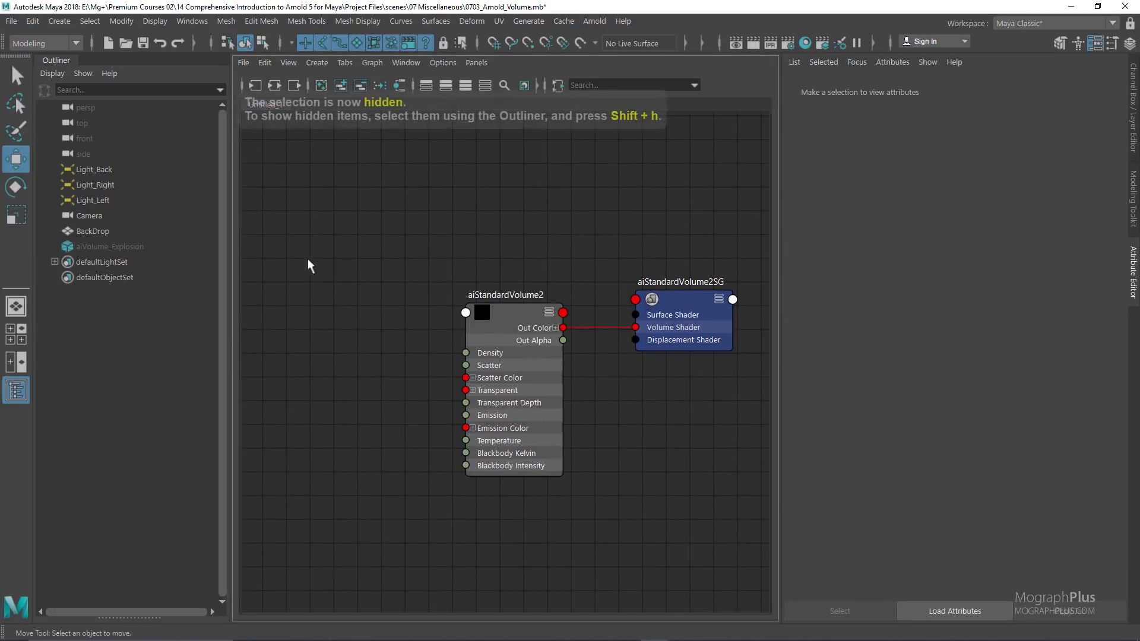
# Replace the node graph with the persp view and create a new Arnold volume in the scene
pyautogui.click(476, 62)
pyautogui.moveTo(527, 78)
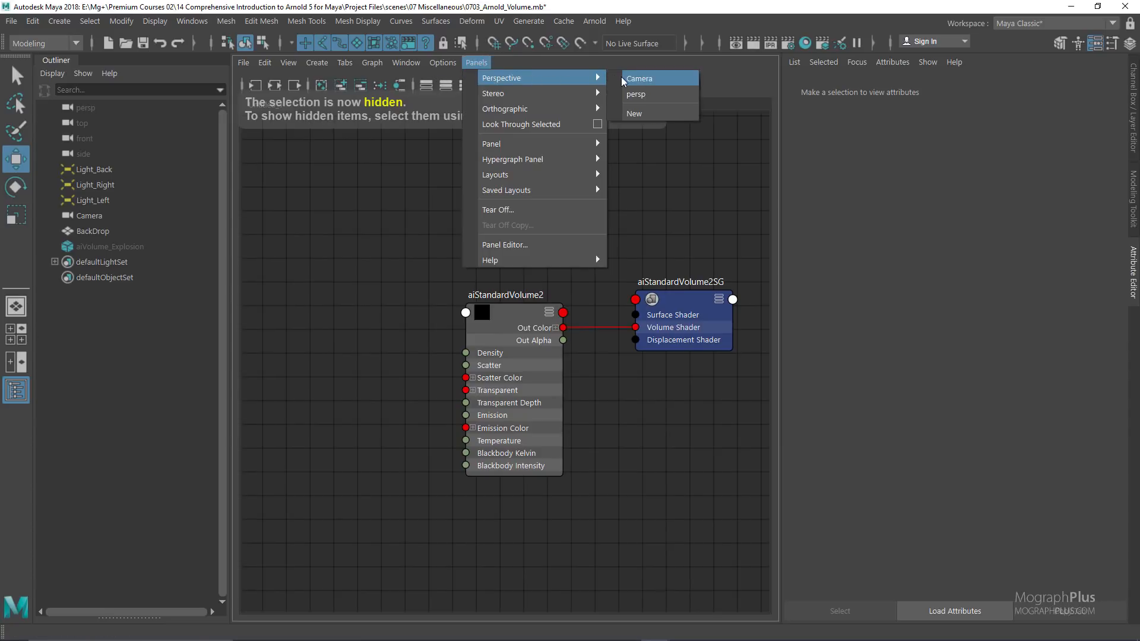
pyautogui.click(637, 93)
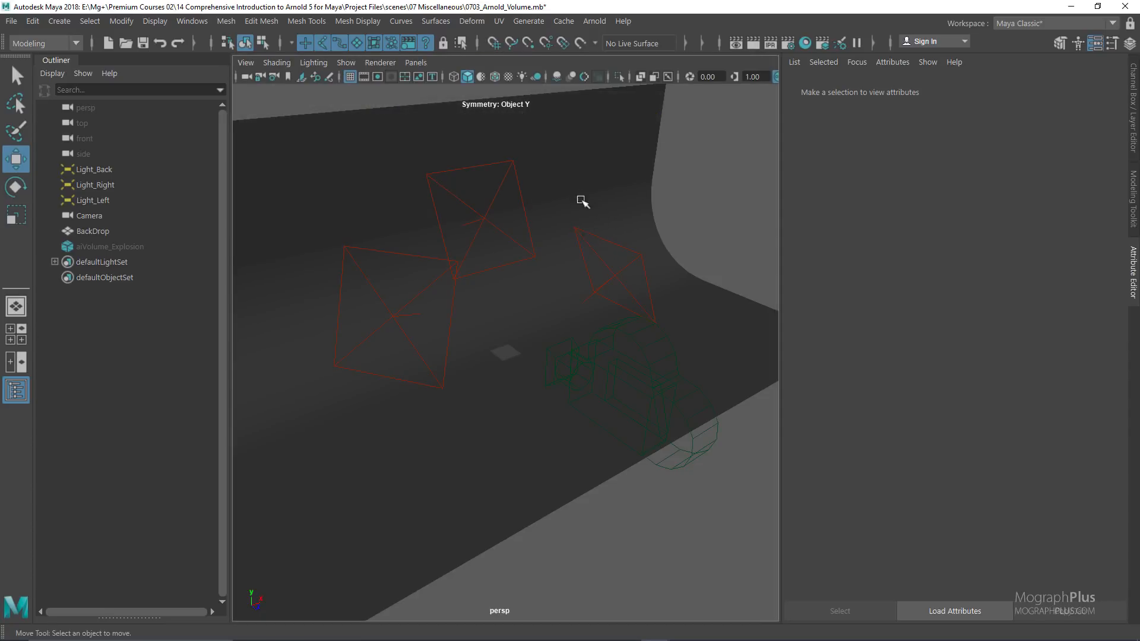
pyautogui.click(594, 21)
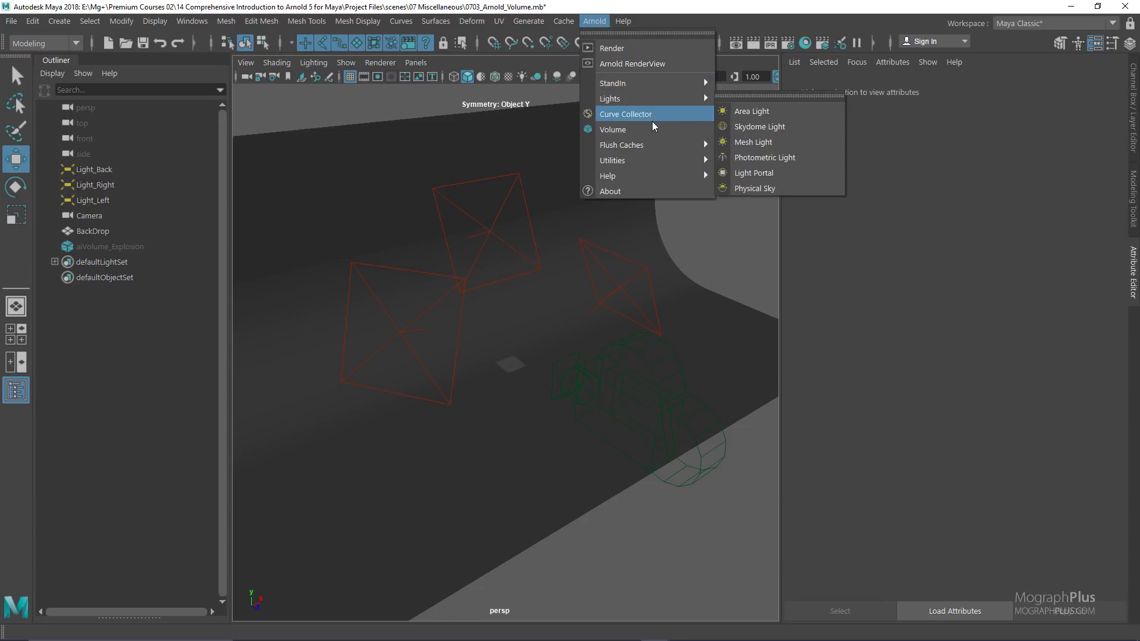
pyautogui.click(632, 129)
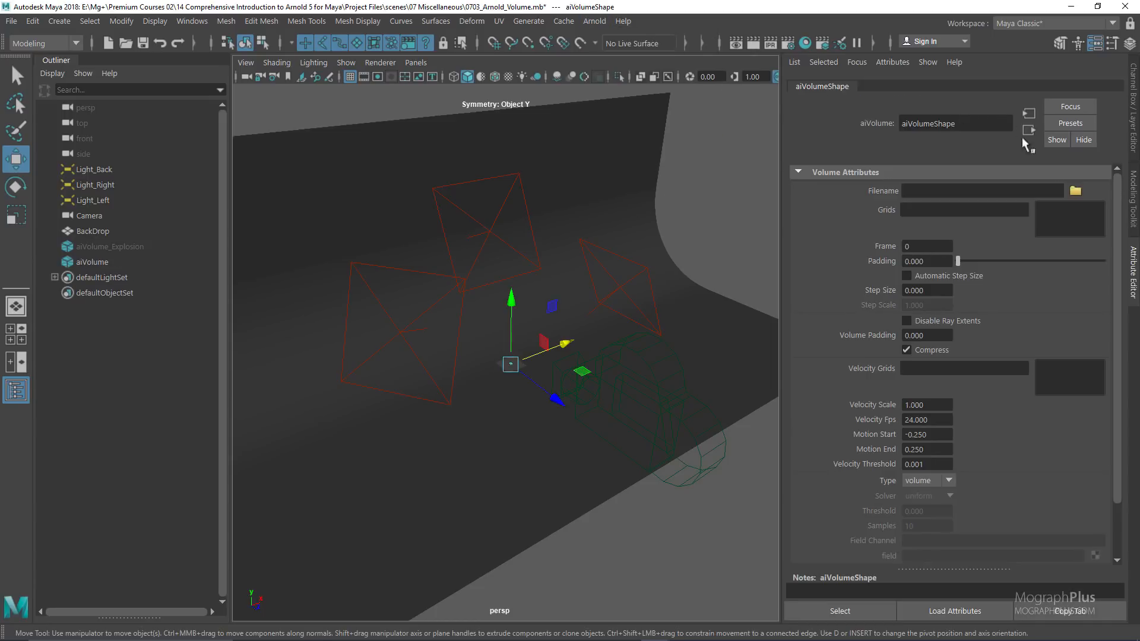
# Load smoke.vdb from the openVDB assets folder into the new aiVolume and enable Automatic Step Size
pyautogui.click(1075, 191)
pyautogui.doubleClick(386, 231)
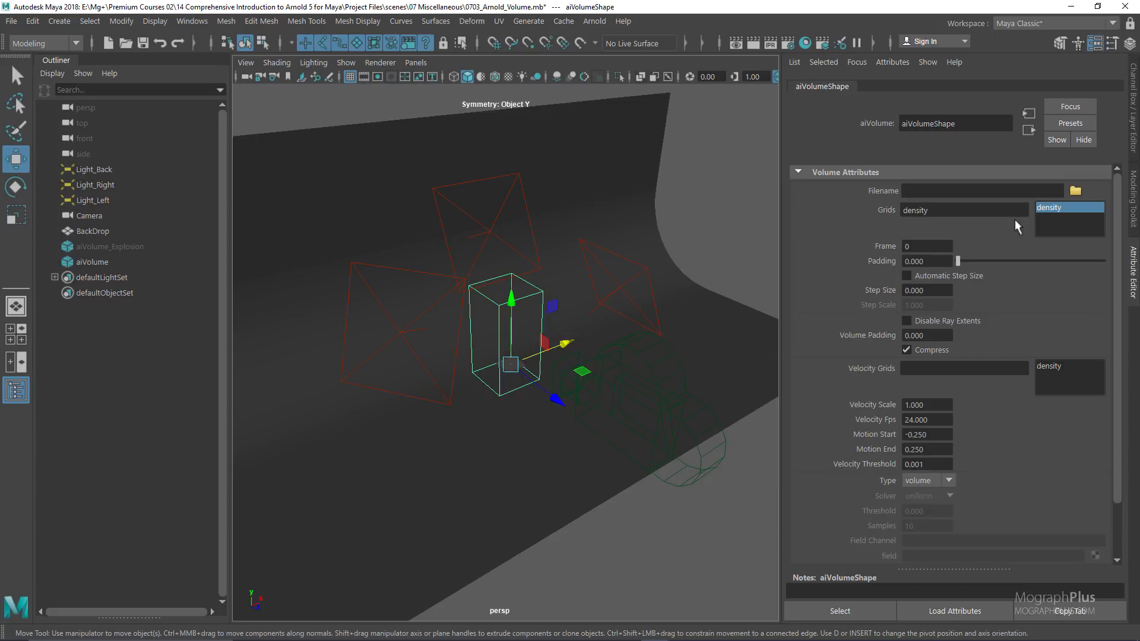
pyautogui.click(91, 262)
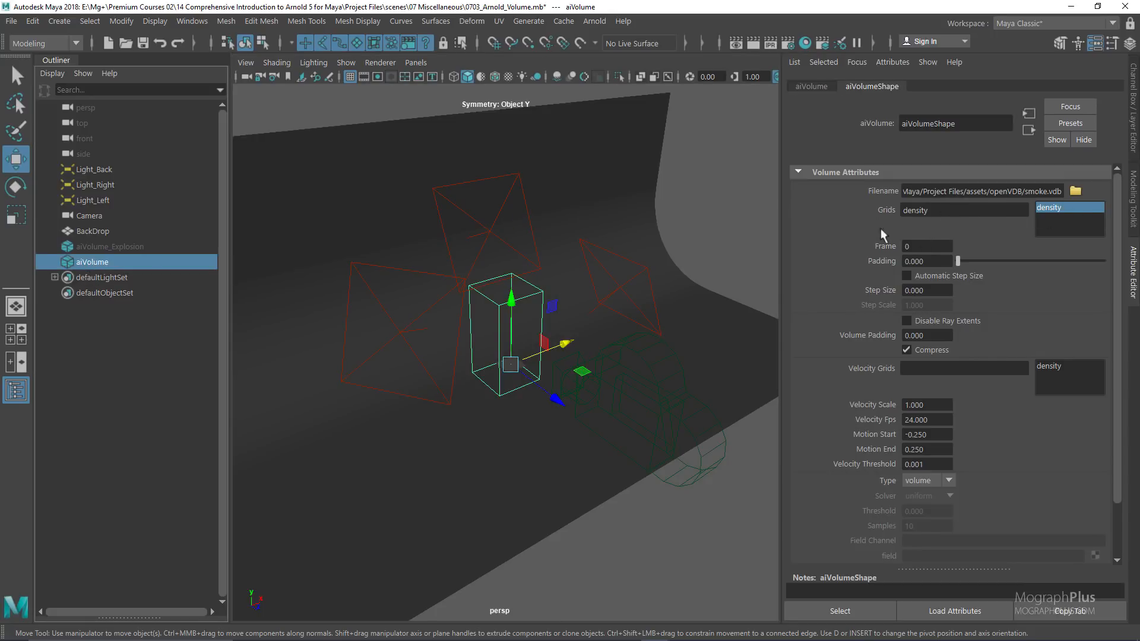
pyautogui.click(941, 277)
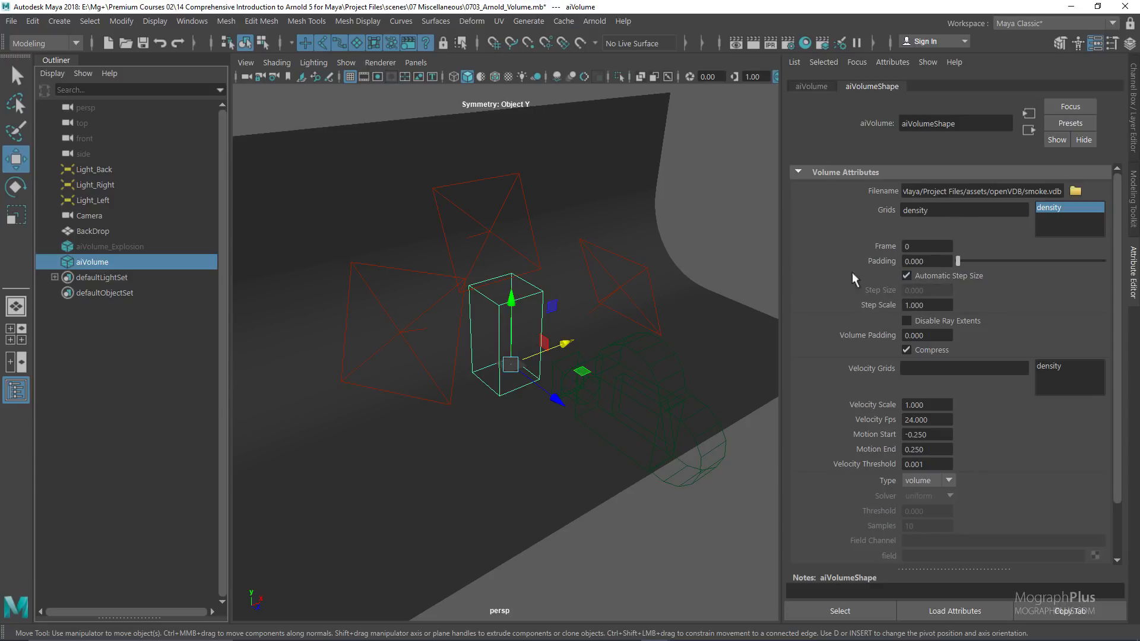
# Look through Camera and render the smoke volume in the Arnold RenderView, moving that window clear of the viewport menus
pyautogui.click(415, 62)
pyautogui.moveTo(504, 75)
pyautogui.click(593, 84)
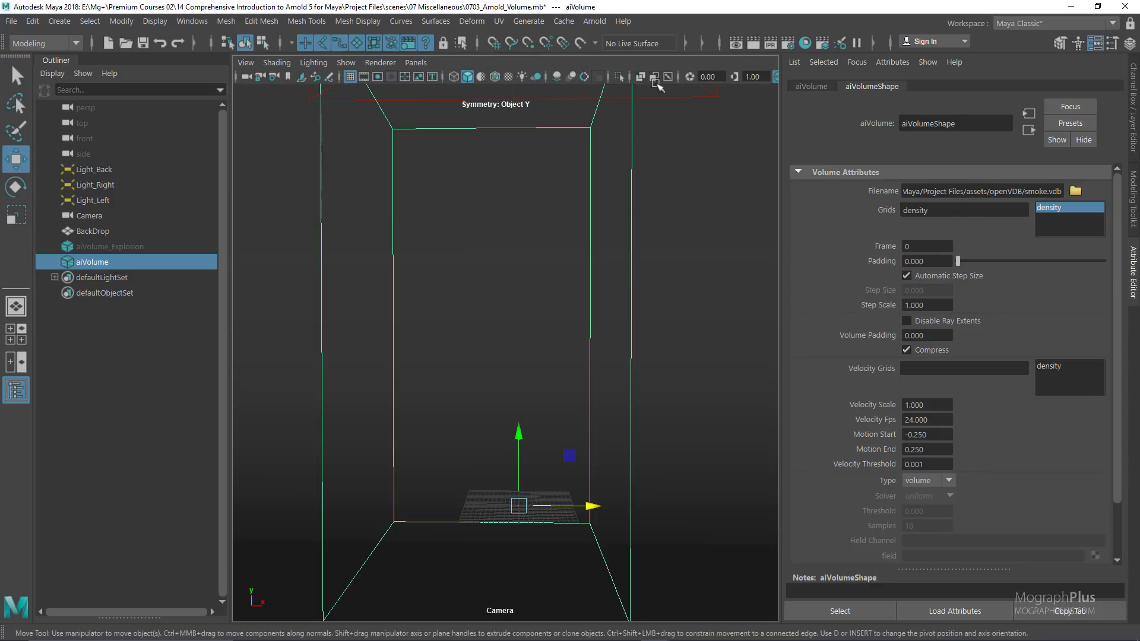
pyautogui.click(594, 21)
pyautogui.click(638, 69)
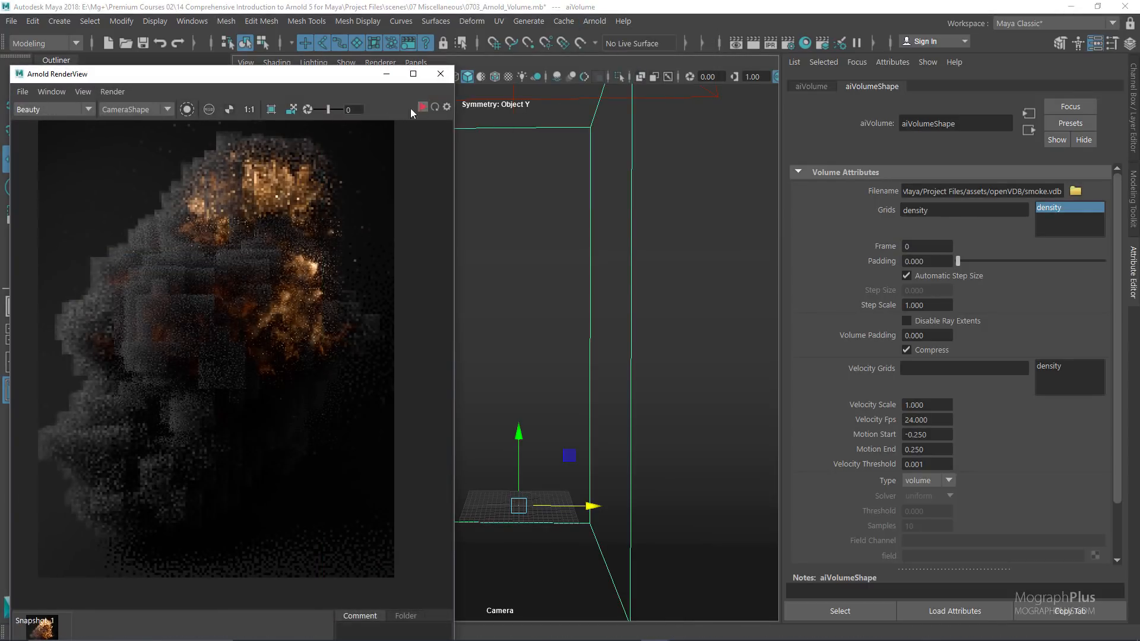
pyautogui.click(421, 107)
pyautogui.moveTo(330, 81); pyautogui.dragTo(322, 130)
# Display the Node Editor in place of the Camera view, move the RenderView below the Outliner's items and select aiVolume
pyautogui.click(416, 63)
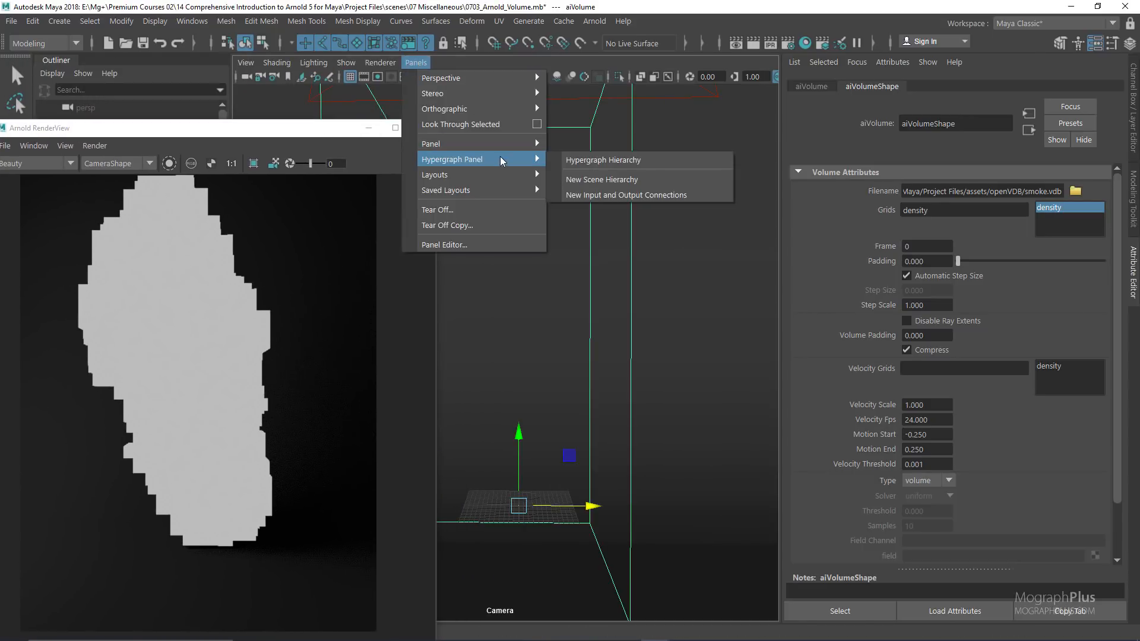
pyautogui.moveTo(499, 144)
pyautogui.click(586, 276)
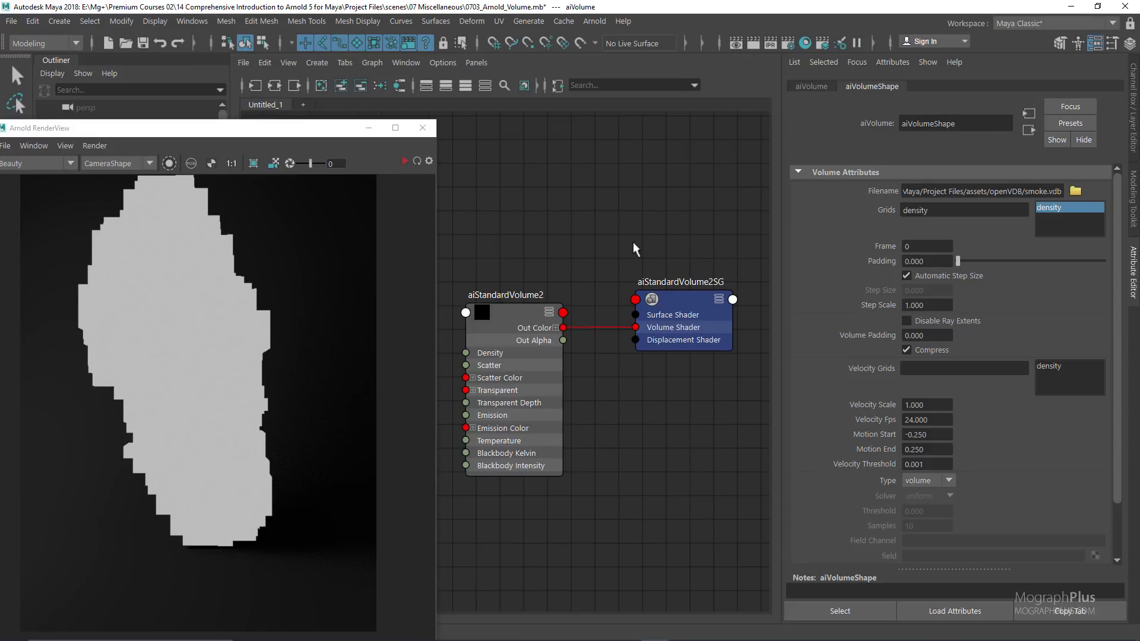
pyautogui.moveTo(286, 130); pyautogui.dragTo(282, 423)
pyautogui.click(114, 315)
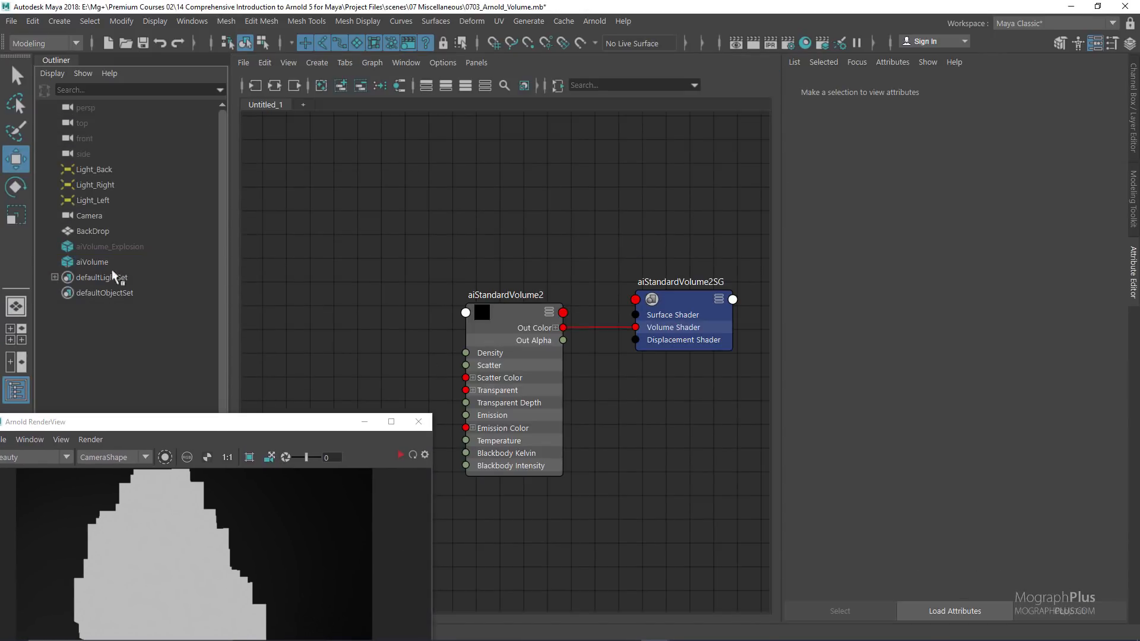
pyautogui.click(109, 261)
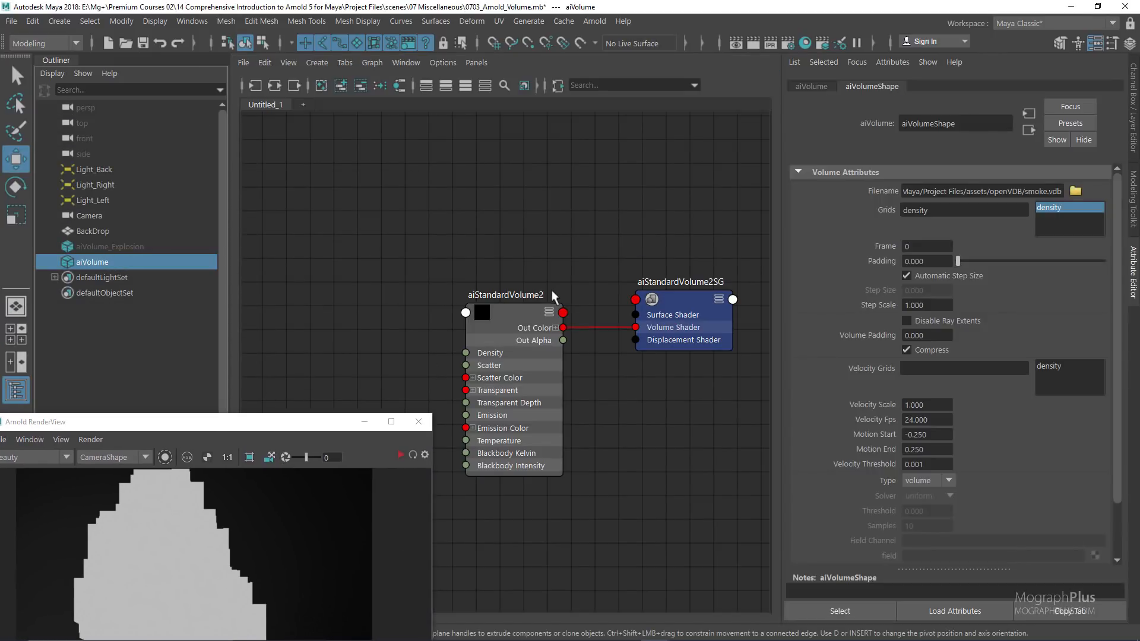
# Set the Density of the aiStandardVolume2 shader to 2
pyautogui.click(524, 320)
pyautogui.keyDown('alt'); pyautogui.moveTo(584, 261); pyautogui.dragTo(582, 204, button='middle'); pyautogui.keyUp('alt')
pyautogui.moveTo(1007, 241); pyautogui.dragTo(1107, 235)
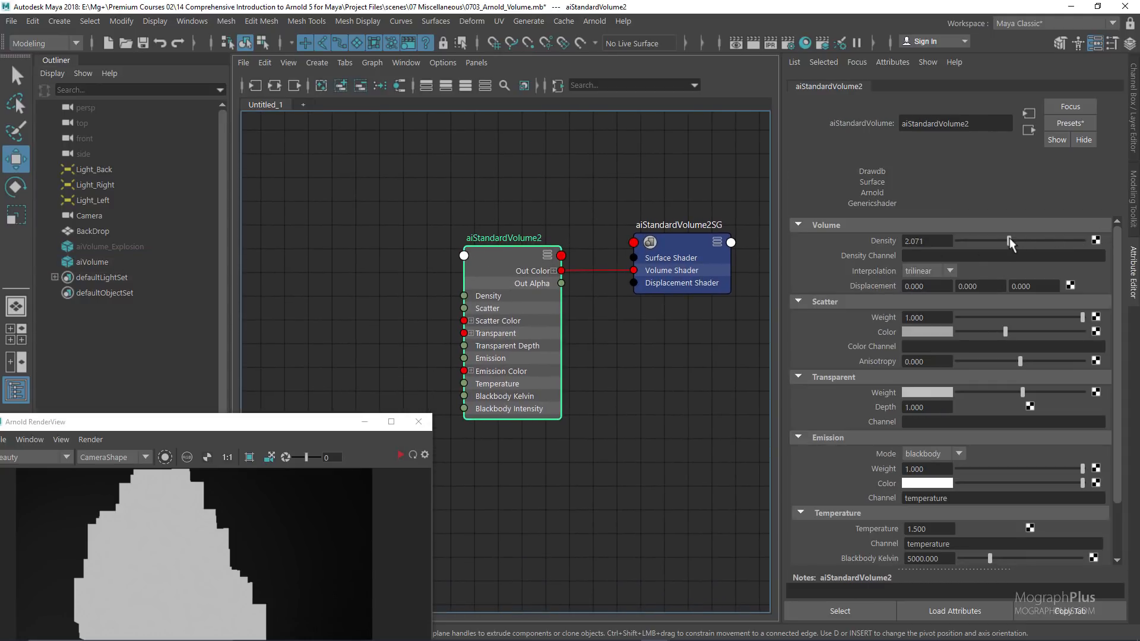
pyautogui.moveTo(1011, 244)
pyautogui.mouseDown()
pyautogui.moveTo(1048, 243)
pyautogui.moveTo(1018, 246)
pyautogui.mouseUp()
pyautogui.doubleClick(926, 241)
pyautogui.write('2')
pyautogui.press('Return')
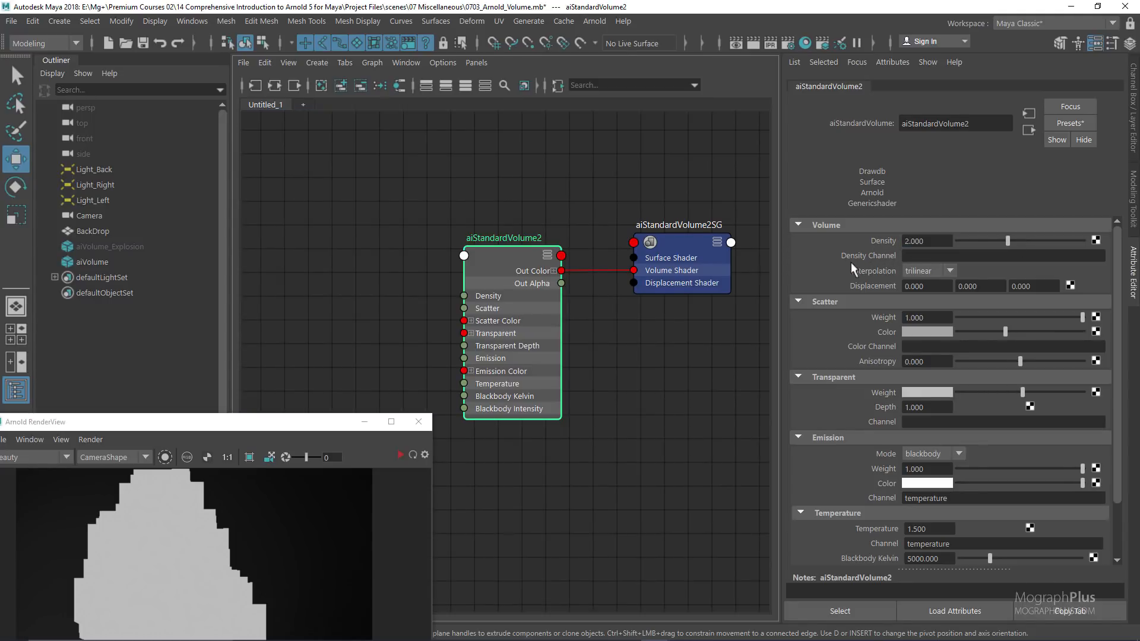
# Assign the aiStandardVolume2 shader to aiVolume, render the smoke in the Arnold RenderView, and move that window clear of the shader node
pyautogui.click(178, 262)
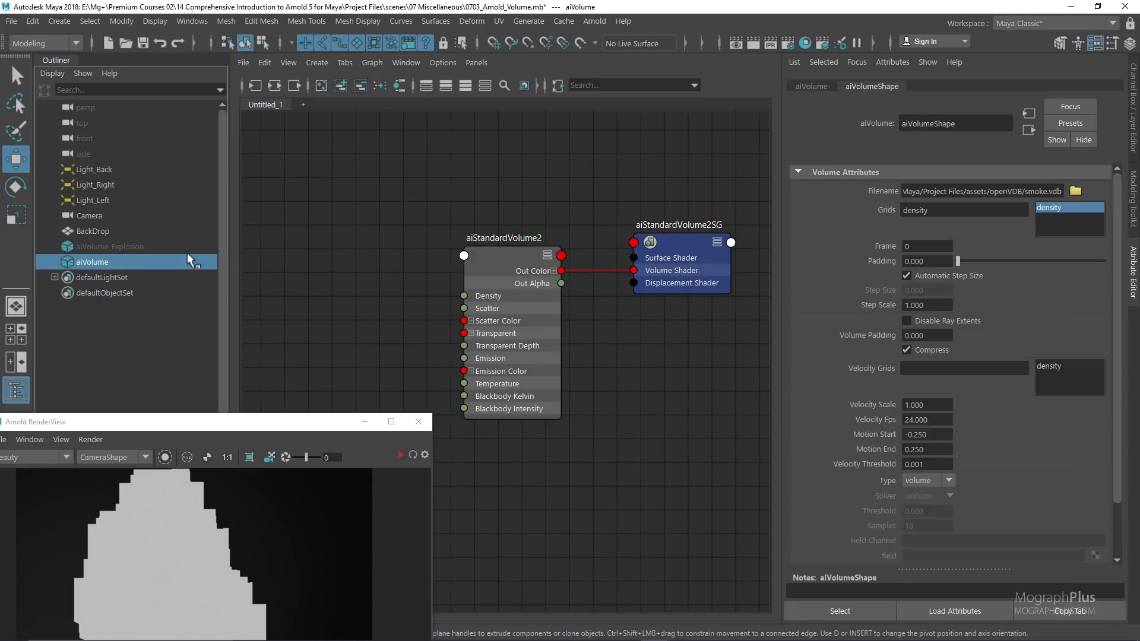
pyautogui.moveTo(512, 248); pyautogui.dragTo(544, 199, button='right')
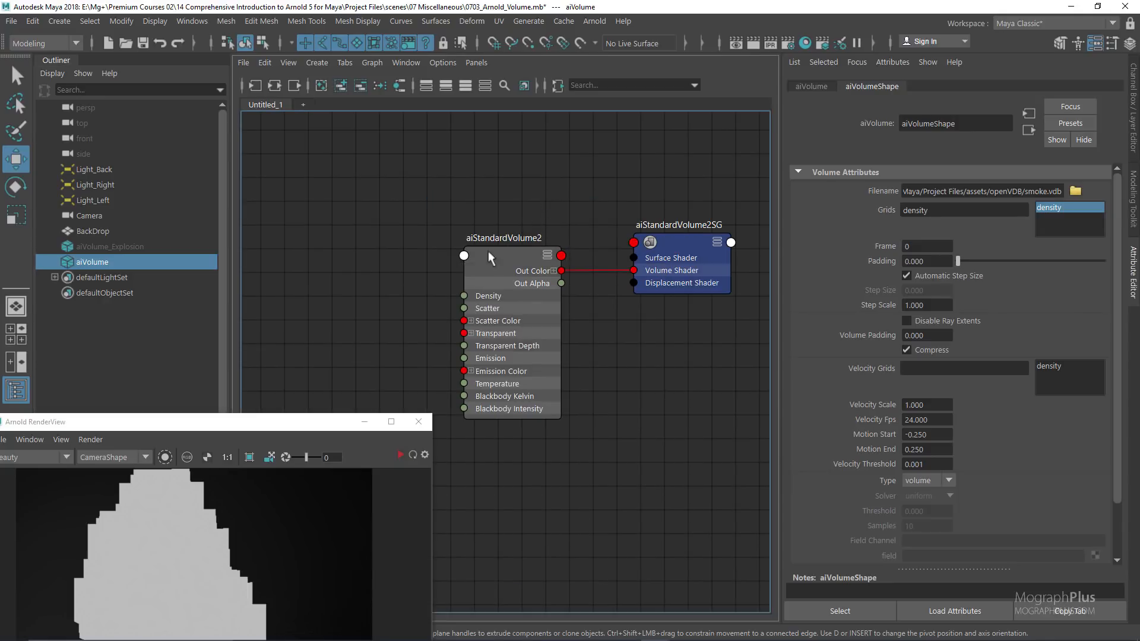
pyautogui.moveTo(284, 421); pyautogui.dragTo(520, 126)
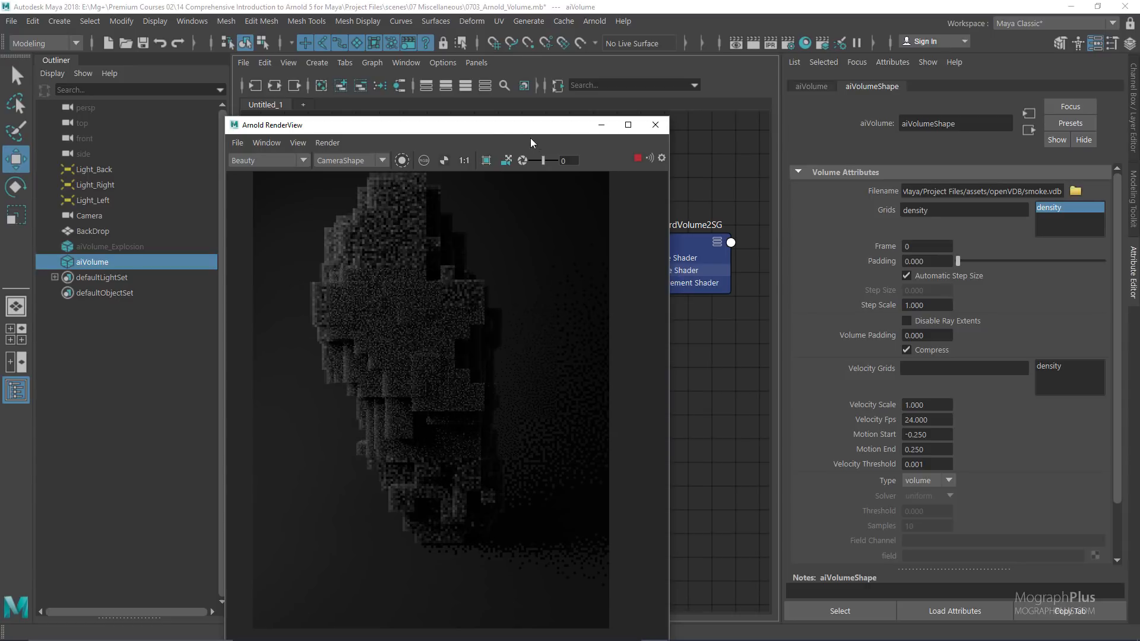
pyautogui.moveTo(427, 127); pyautogui.dragTo(314, 113)
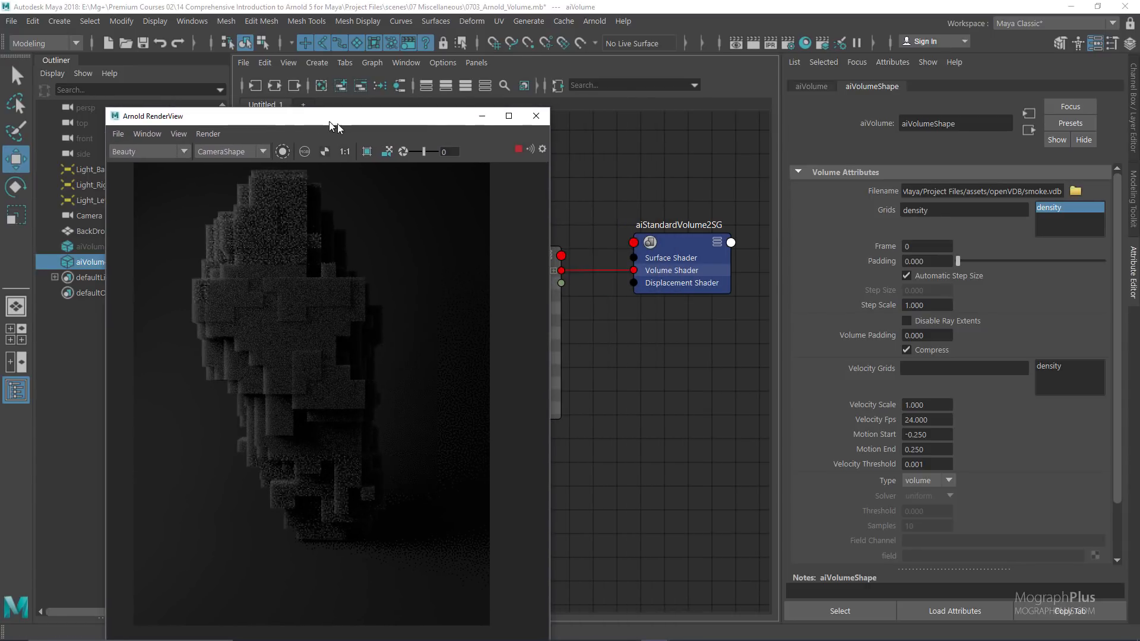
pyautogui.moveTo(420, 115); pyautogui.dragTo(293, 133)
# Set the Density Channel of aiStandardVolume2 to density and arrange the RenderView beside the shader node
pyautogui.click(534, 268)
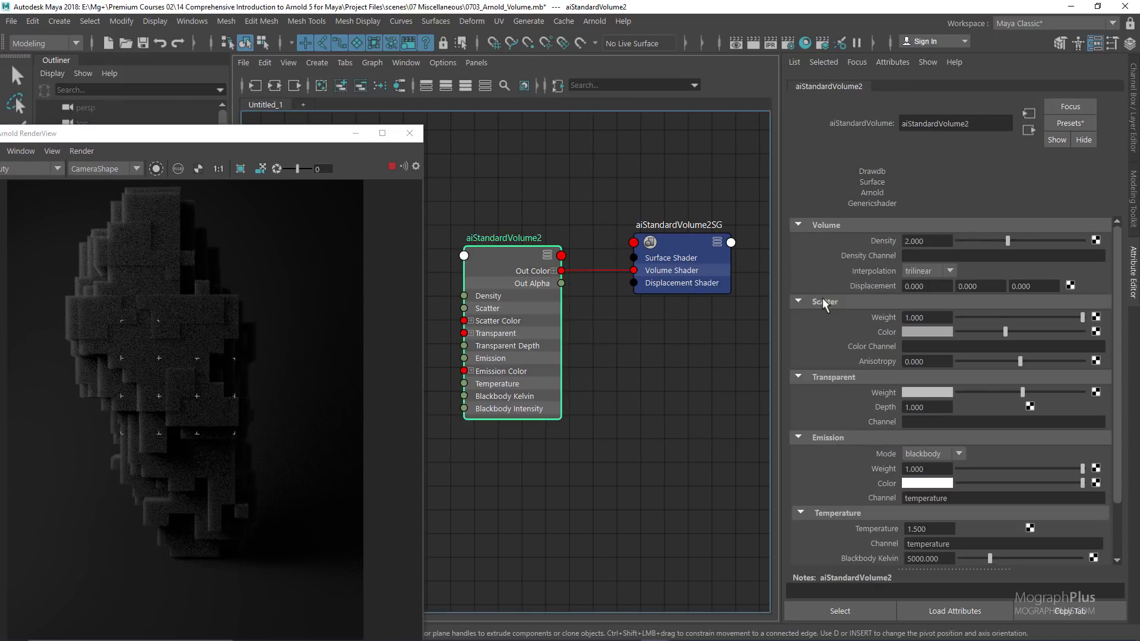
pyautogui.click(918, 256)
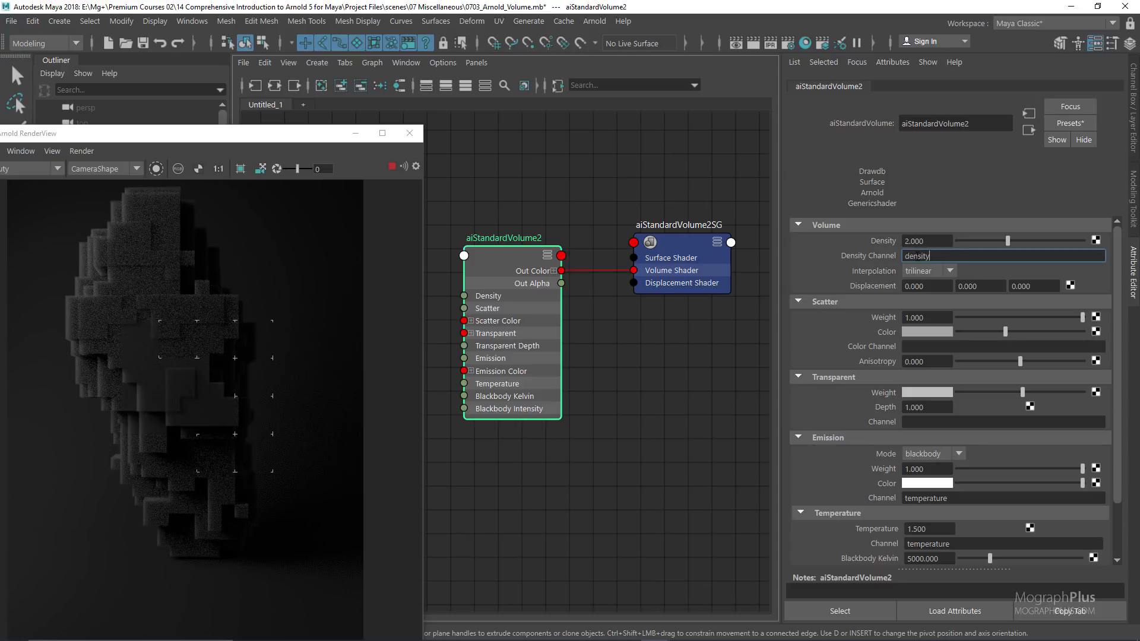
pyautogui.write('density')
pyautogui.press('Return')
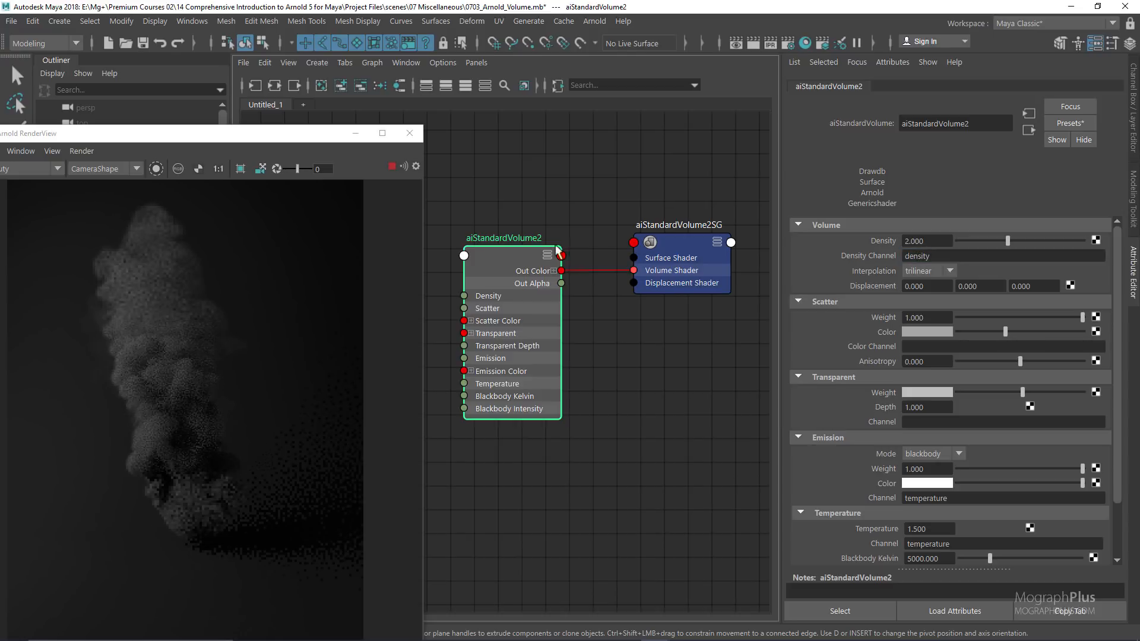
pyautogui.moveTo(255, 138); pyautogui.dragTo(534, 66)
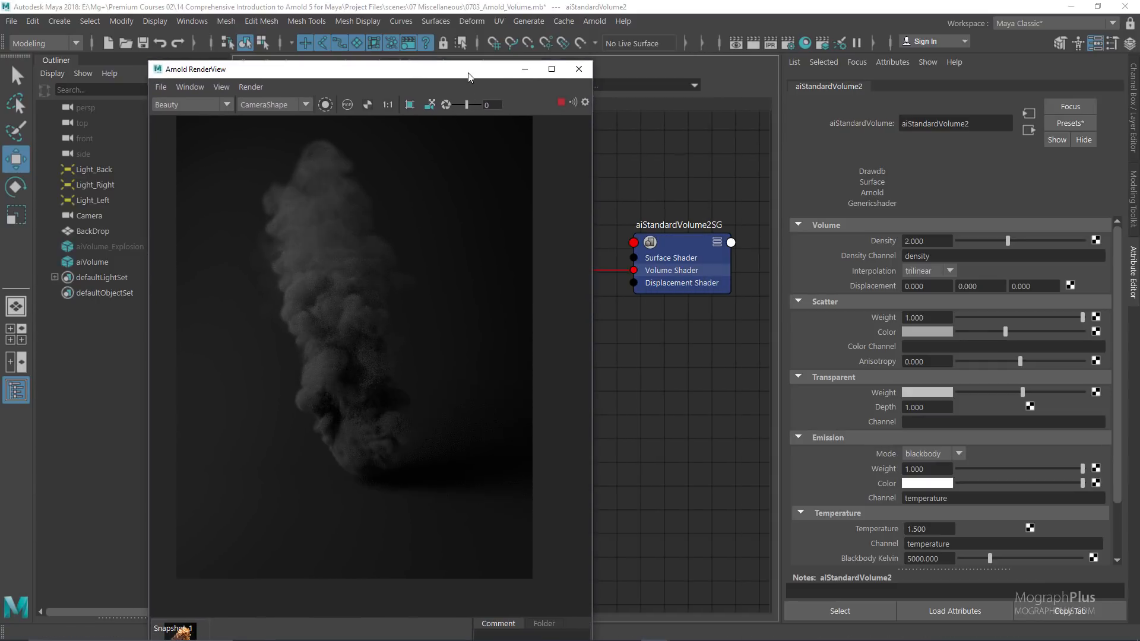
pyautogui.moveTo(469, 76); pyautogui.dragTo(339, 79)
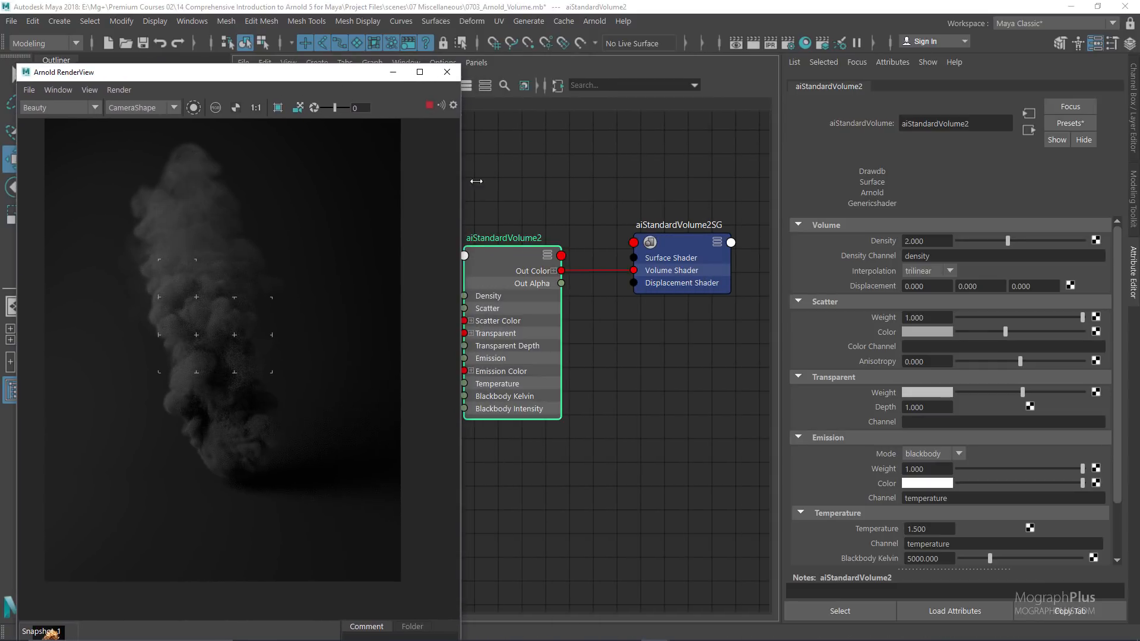
pyautogui.keyDown('alt'); pyautogui.moveTo(521, 179); pyautogui.dragTo(579, 160, button='middle'); pyautogui.keyUp('alt')
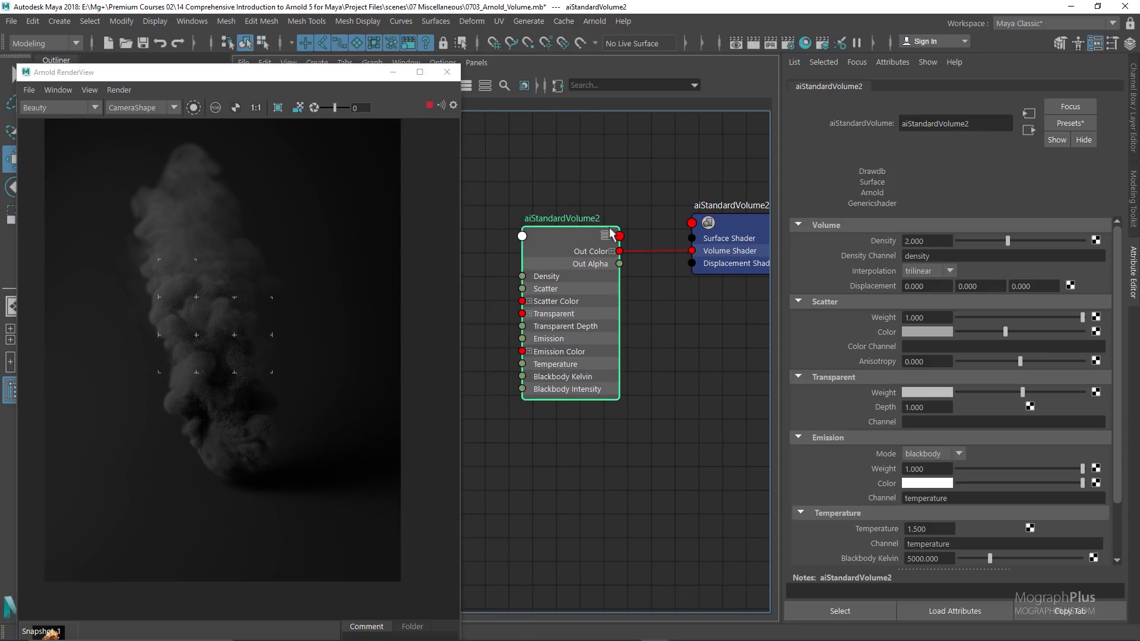
# Set the Scatter Color of aiStandardVolume2 to the orange from the color history
pyautogui.click(925, 333)
pyautogui.click(920, 330)
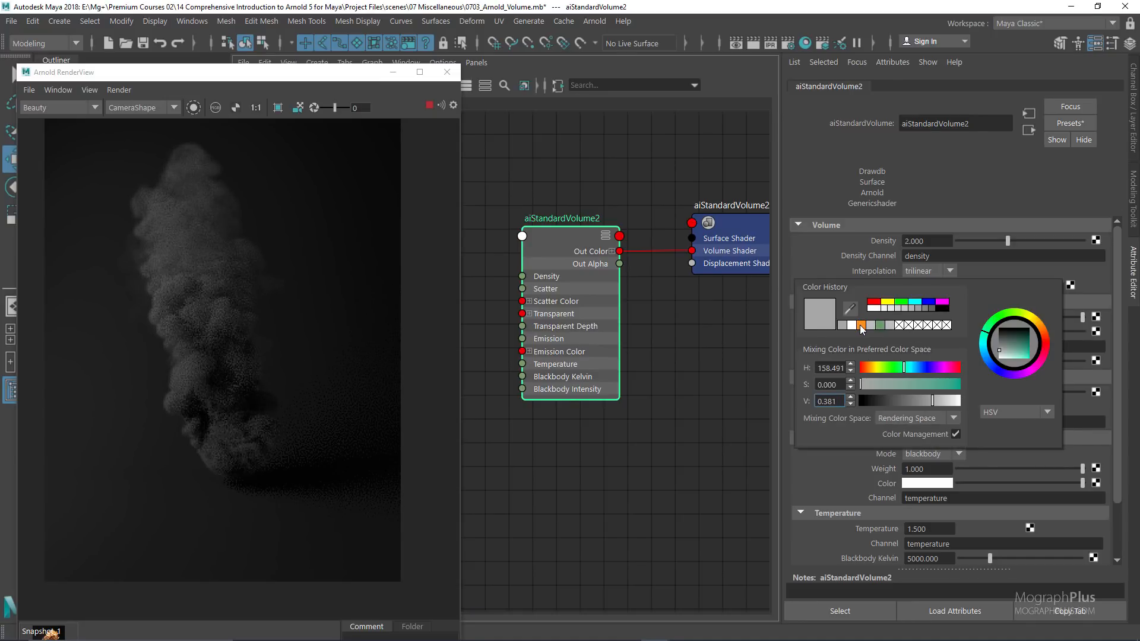
pyautogui.click(859, 325)
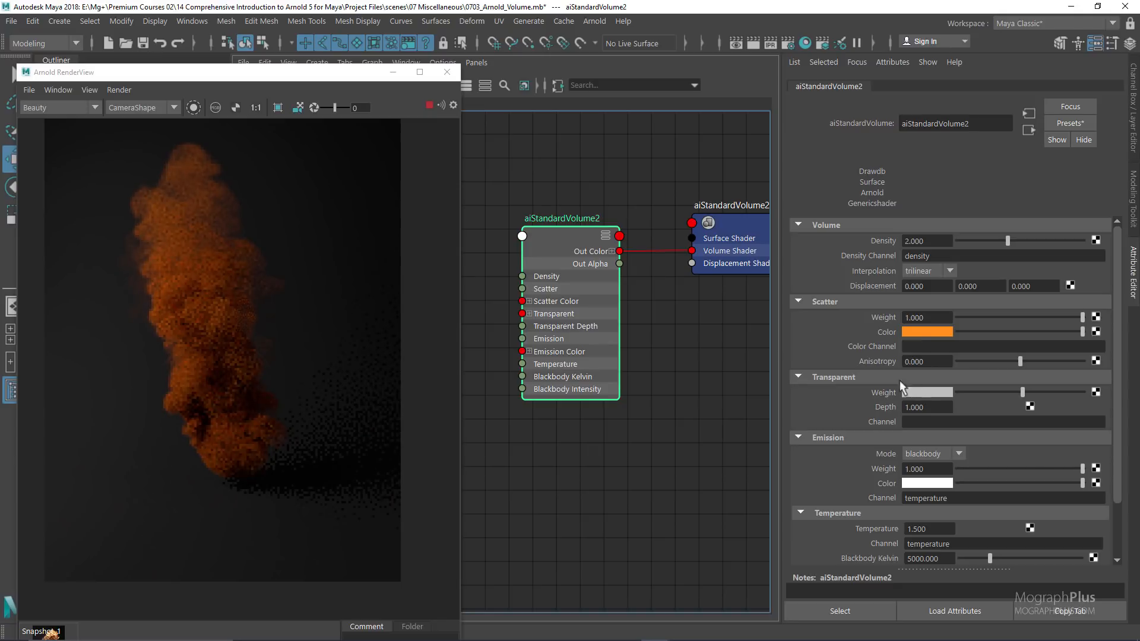
# Set the Transparent Weight of aiStandardVolume2 to a saturated blue and its Depth to 3
pyautogui.click(904, 391)
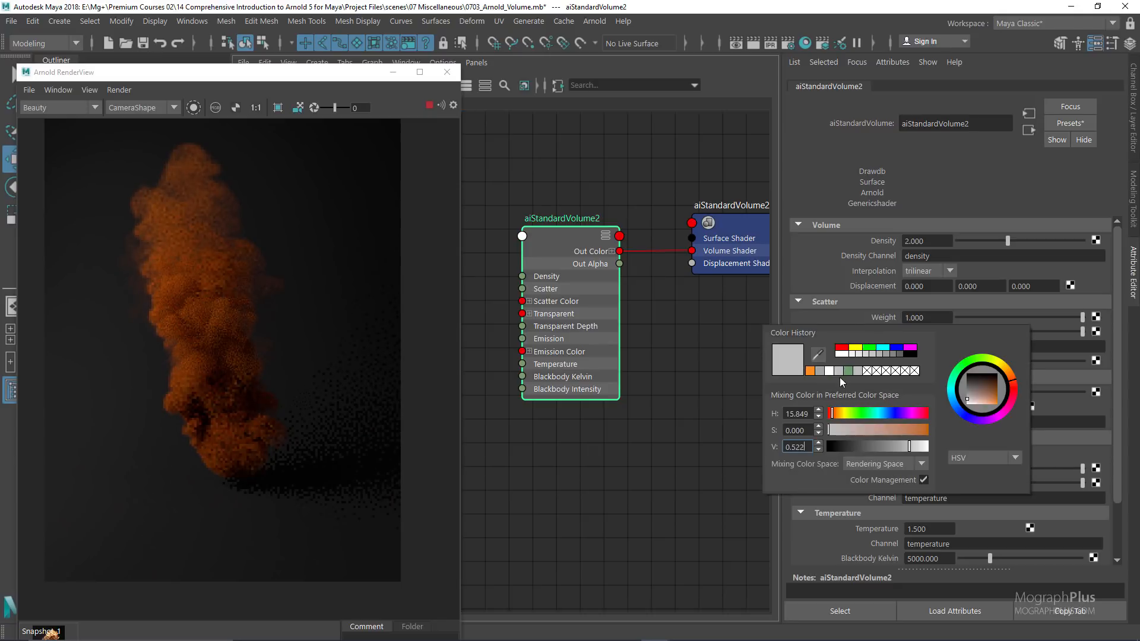
pyautogui.click(904, 428)
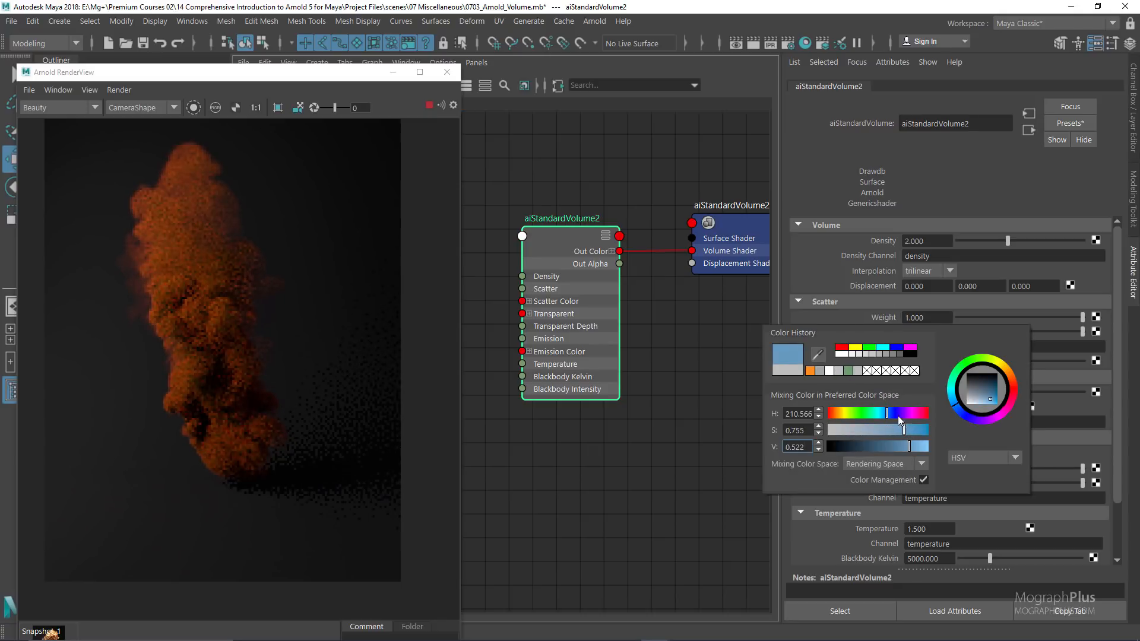
pyautogui.click(916, 448)
pyautogui.click(919, 429)
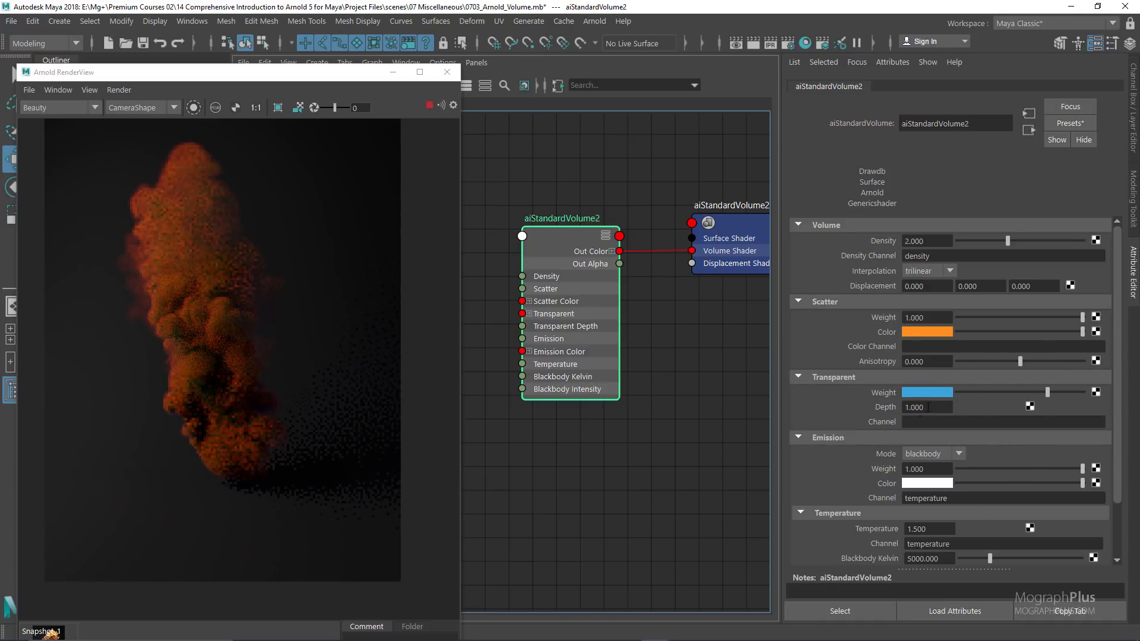
pyautogui.doubleClick(928, 408)
pyautogui.write('3')
pyautogui.press('Return')
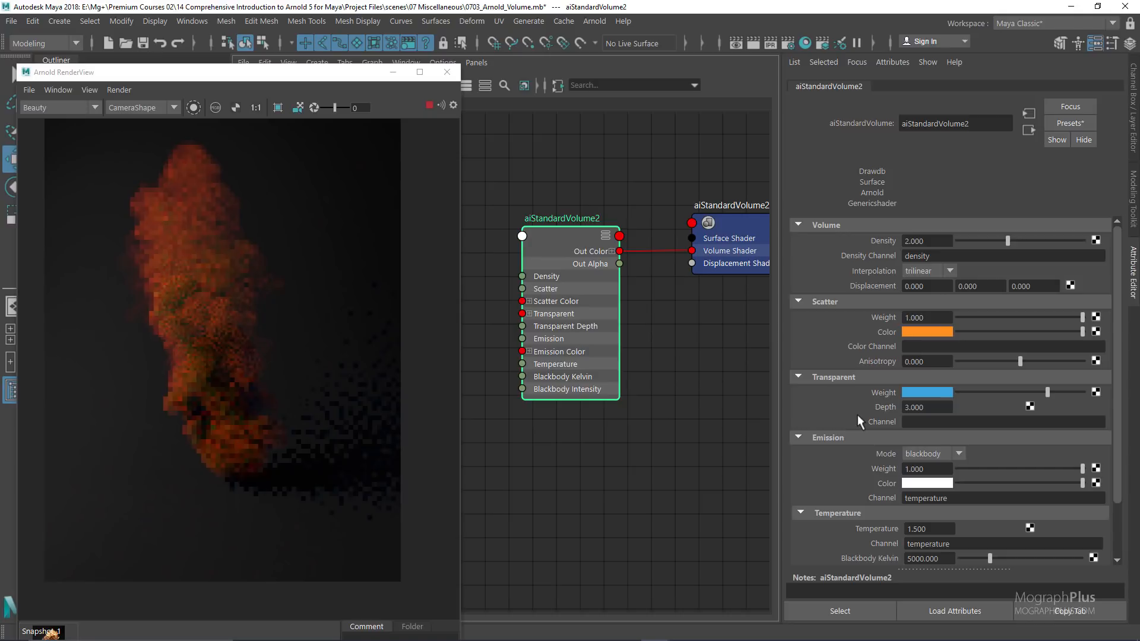
# Try warmer oranges for the Scatter Color, ending with a saturated purple of hue 258.113, saturation 1 and value 0.722
pyautogui.click(930, 331)
pyautogui.click(944, 387)
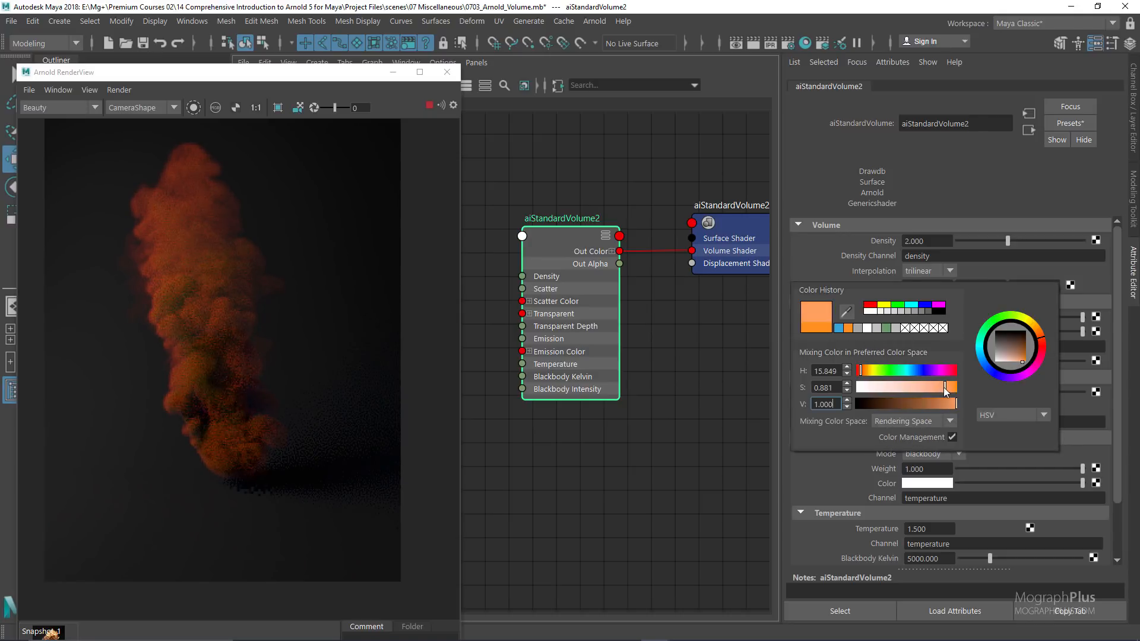
pyautogui.click(863, 368)
pyautogui.click(939, 326)
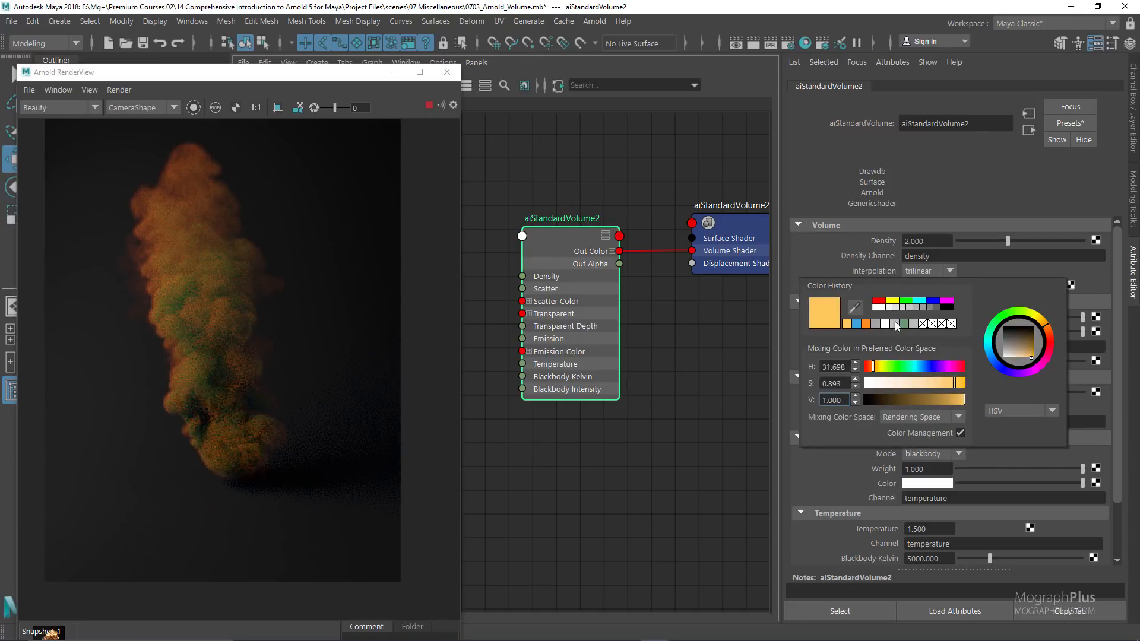
pyautogui.click(964, 382)
pyautogui.moveTo(965, 366); pyautogui.dragTo(939, 366)
pyautogui.click(950, 400)
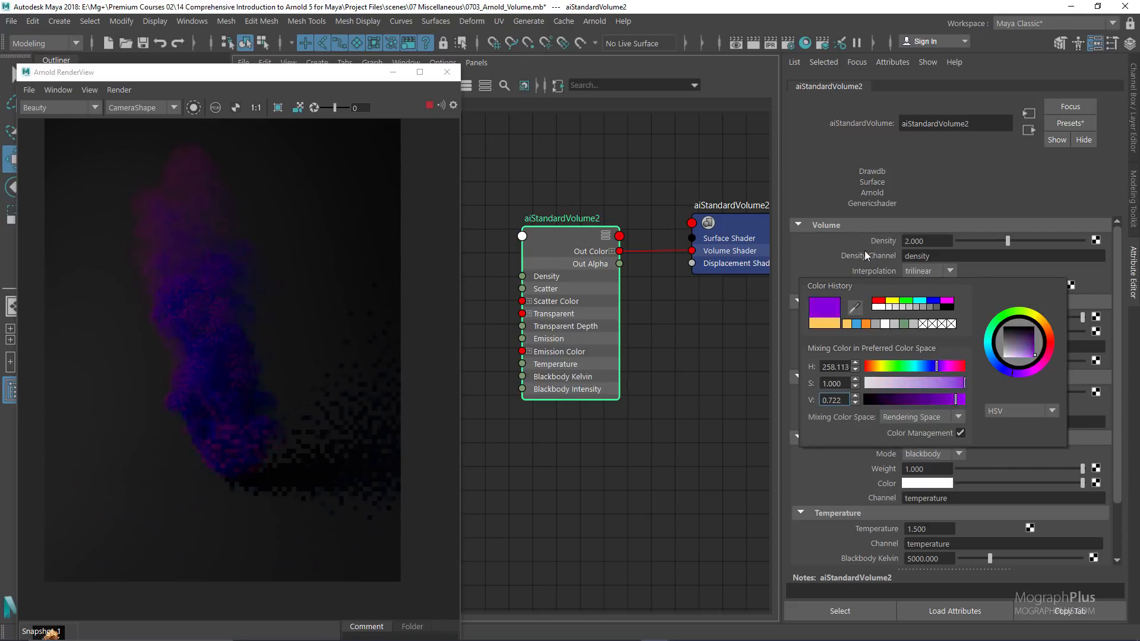
# Set the Transparent Weight to yellow-green with a Depth of 0.5, and desaturate the Scatter Color to a pale violet
pyautogui.click(923, 389)
pyautogui.click(944, 424)
pyautogui.moveTo(913, 423); pyautogui.dragTo(871, 424)
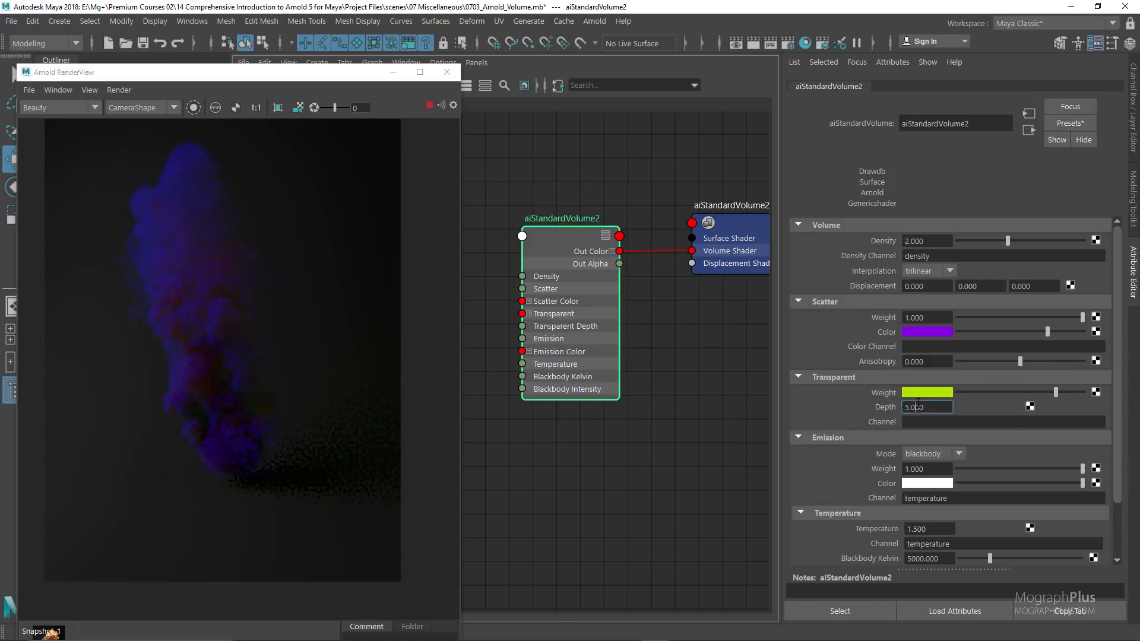
pyautogui.click(933, 334)
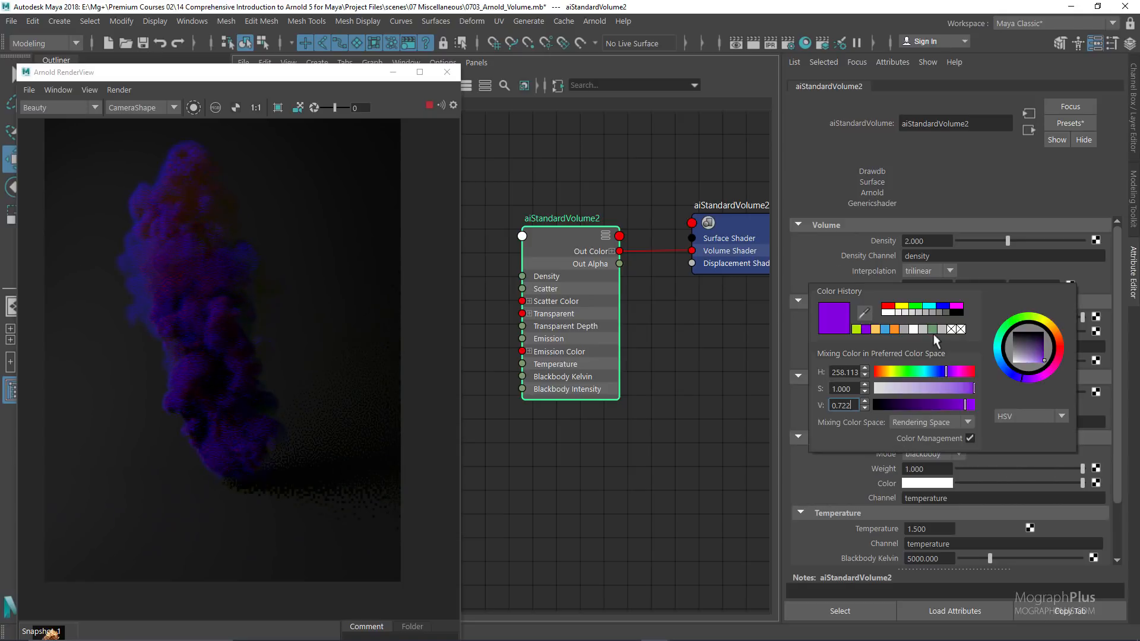
pyautogui.click(917, 388)
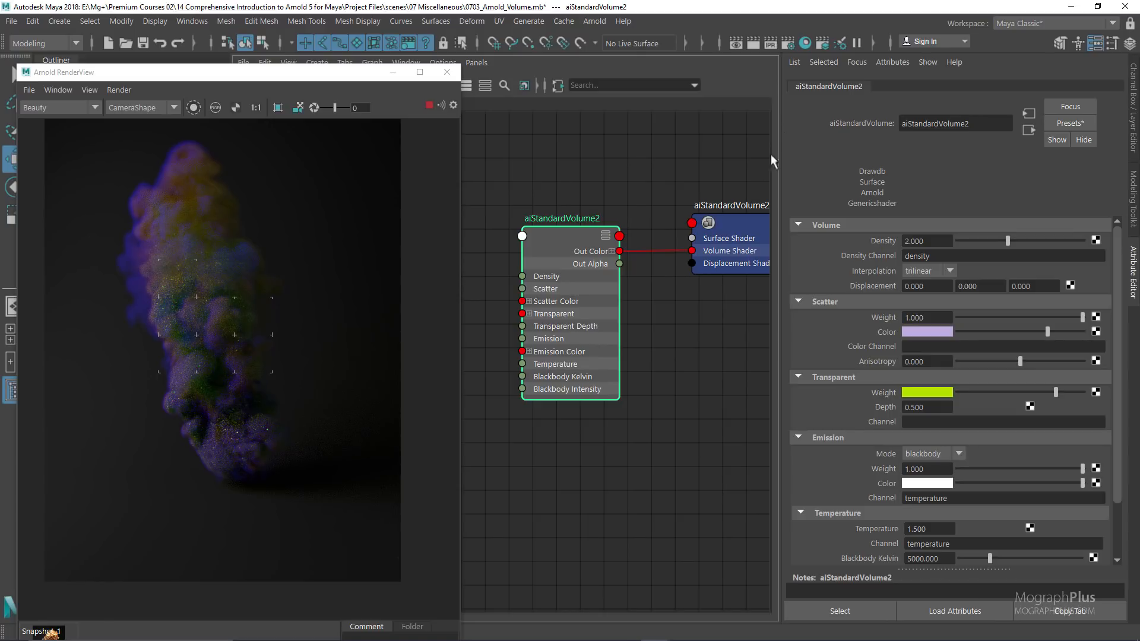
# Stop the render, close the Arnold RenderView, and show the persp view in place of the Node Editor
pyautogui.click(430, 106)
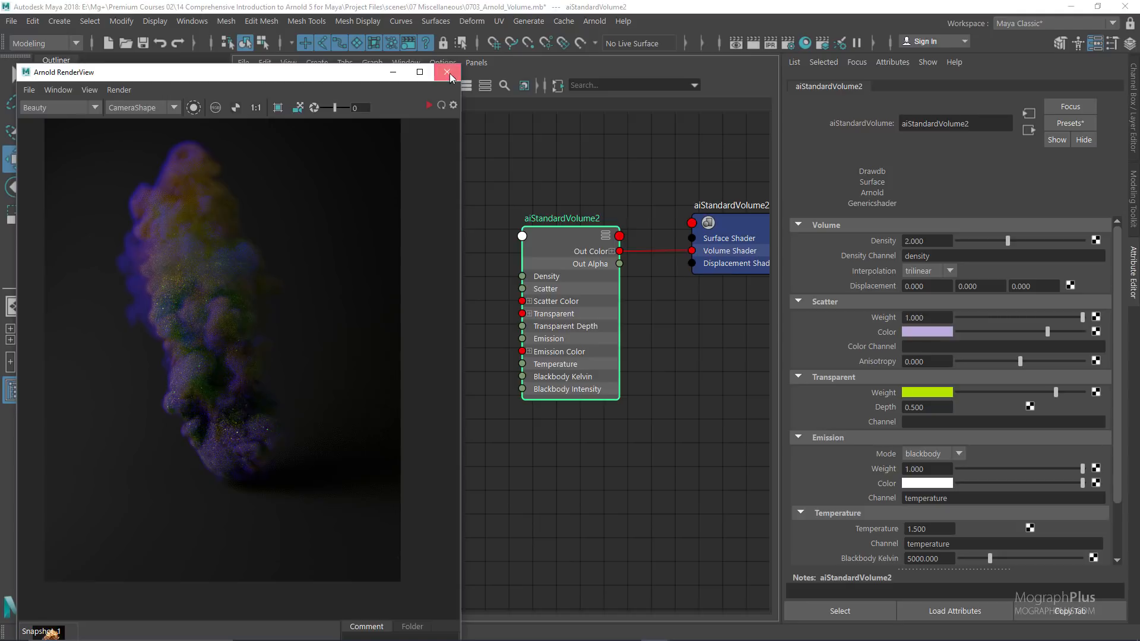
pyautogui.click(447, 72)
pyautogui.click(476, 62)
pyautogui.moveTo(535, 77)
pyautogui.click(649, 94)
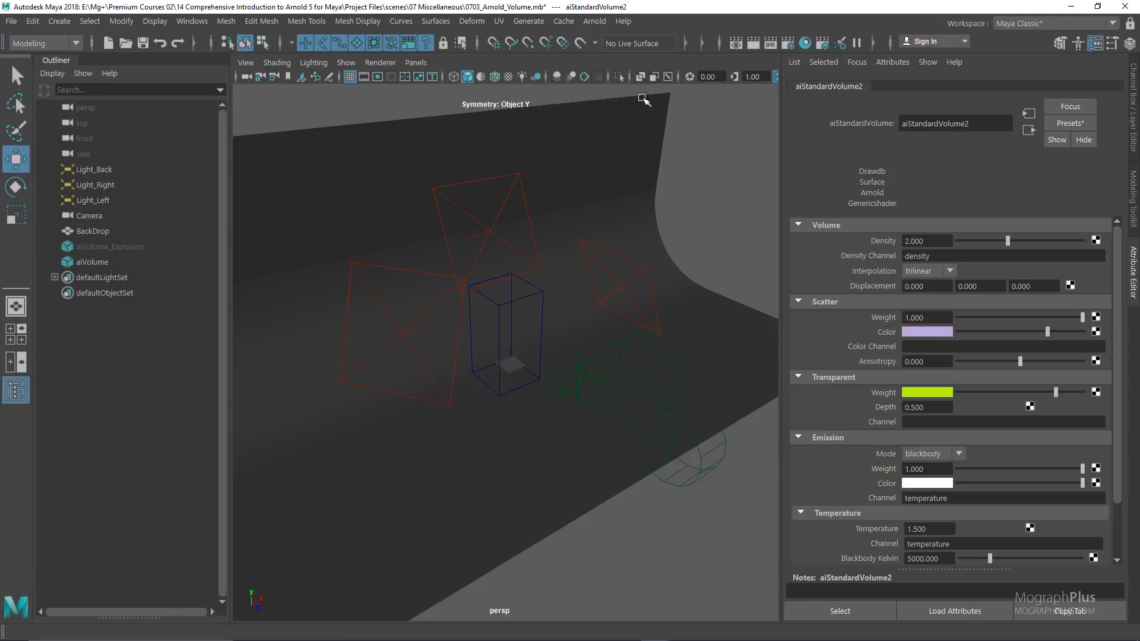
# Rename aiVolume to aiVolume_Smoke and hide it
pyautogui.doubleClick(94, 262)
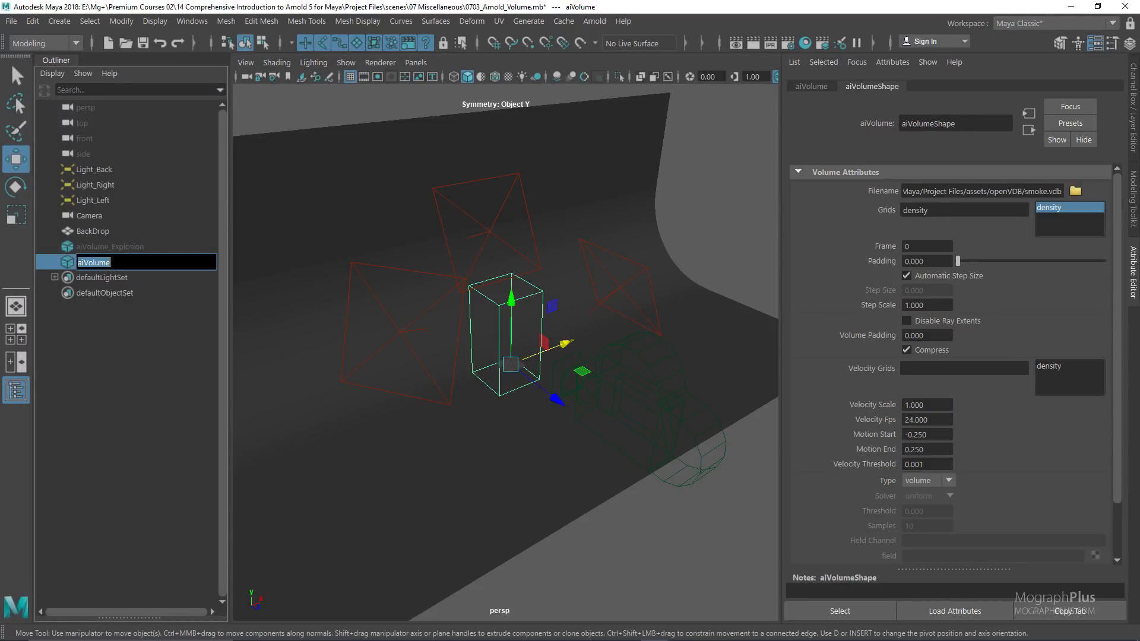
pyautogui.write('_Smoke')
pyautogui.press('Return')
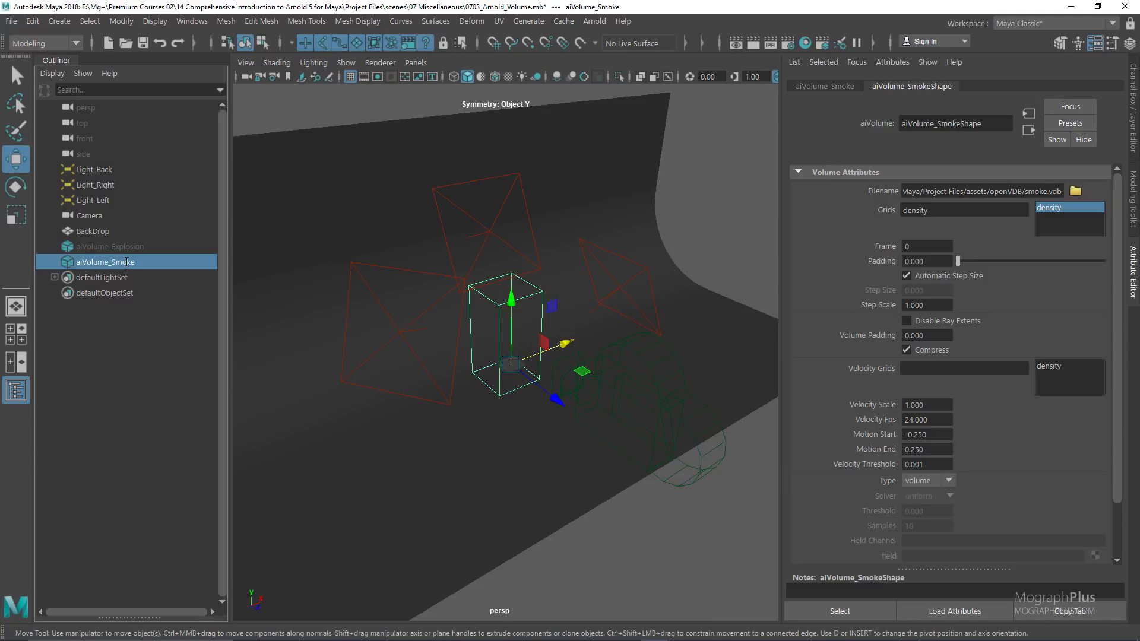
pyautogui.hotkey('ctrl', 'h')
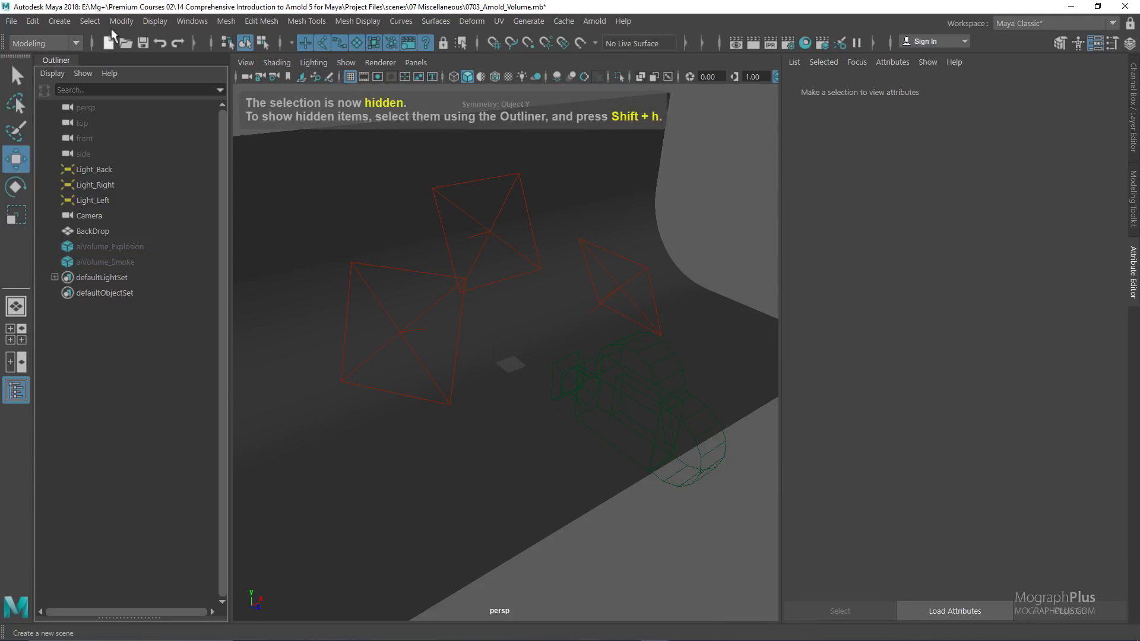
# Create a polygon sphere at the scene's origin
pyautogui.click(66, 23)
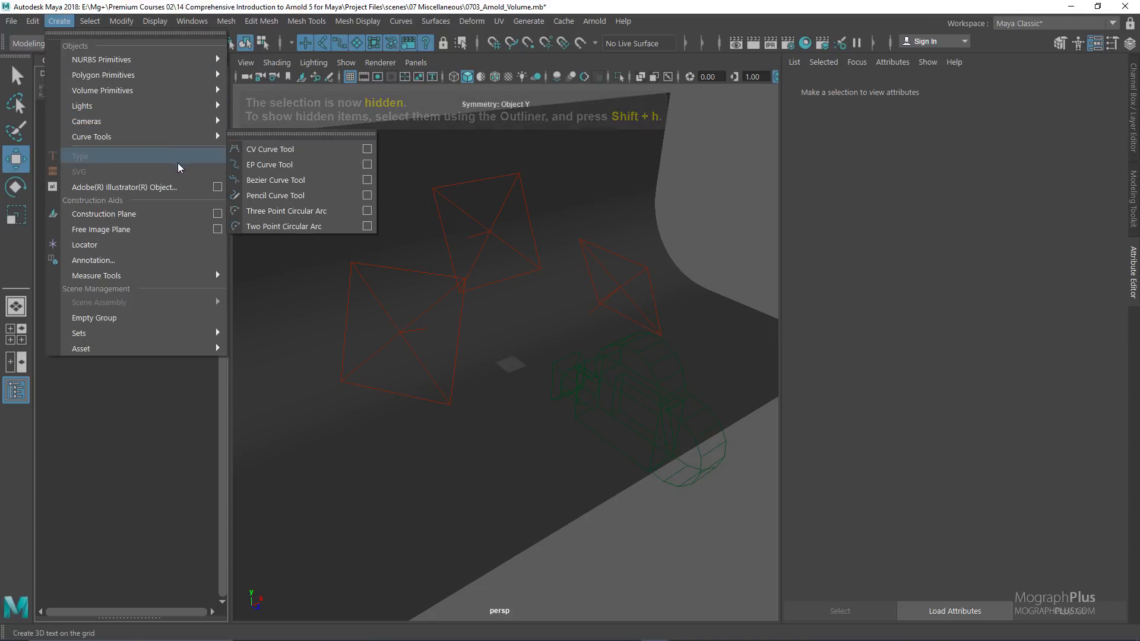
pyautogui.moveTo(165, 76)
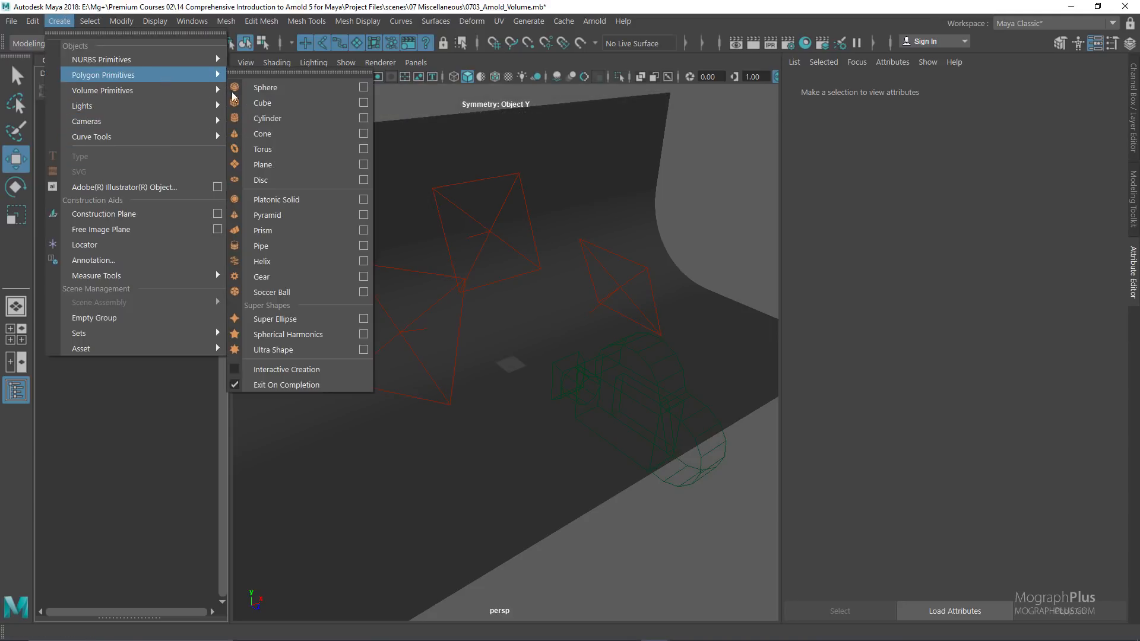
pyautogui.click(279, 88)
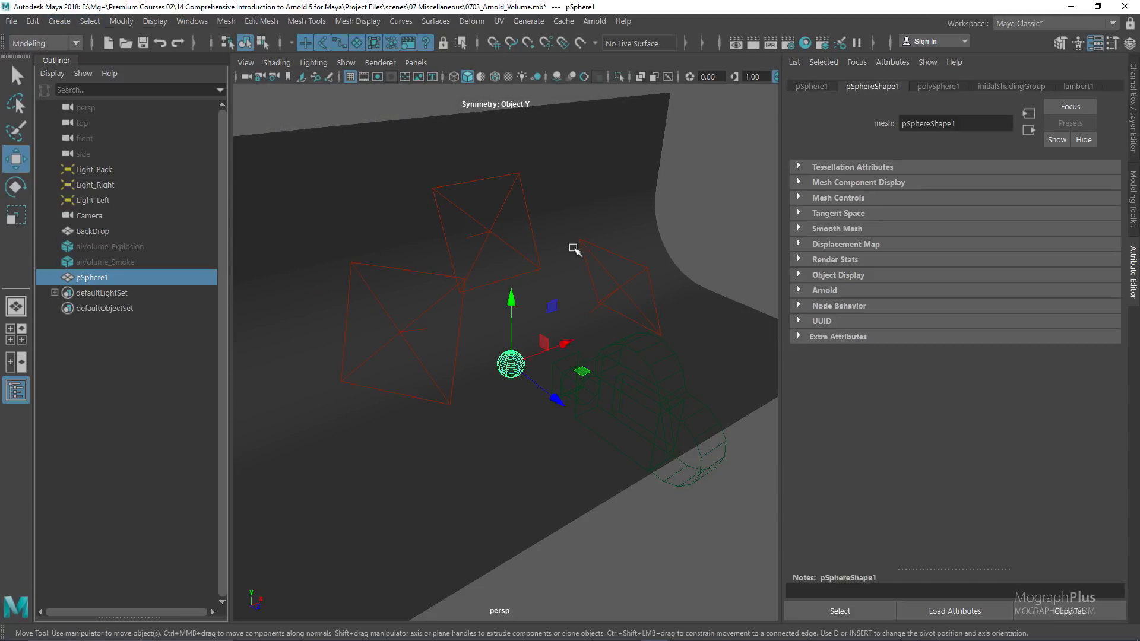
# Look through Camera, then raise the sphere just above the grid and scale it up uniformly to about 1.6 times its size
pyautogui.click(416, 63)
pyautogui.moveTo(443, 79)
pyautogui.click(584, 90)
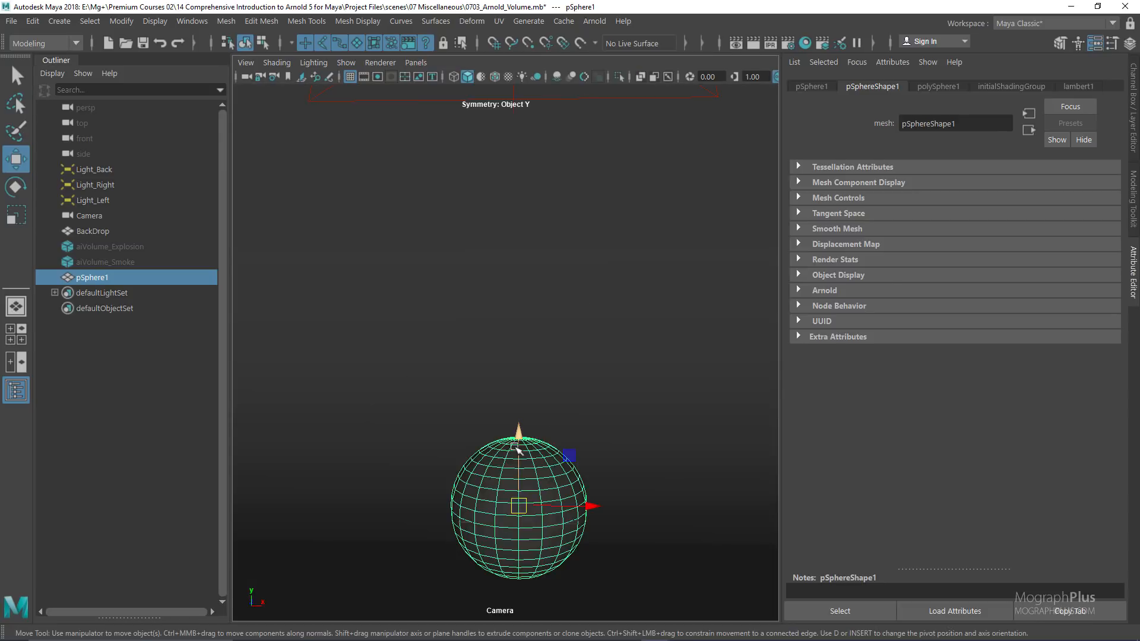
pyautogui.moveTo(519, 436); pyautogui.dragTo(519, 273)
pyautogui.press('r')
pyautogui.moveTo(517, 346); pyautogui.dragTo(588, 341)
pyautogui.press('w')
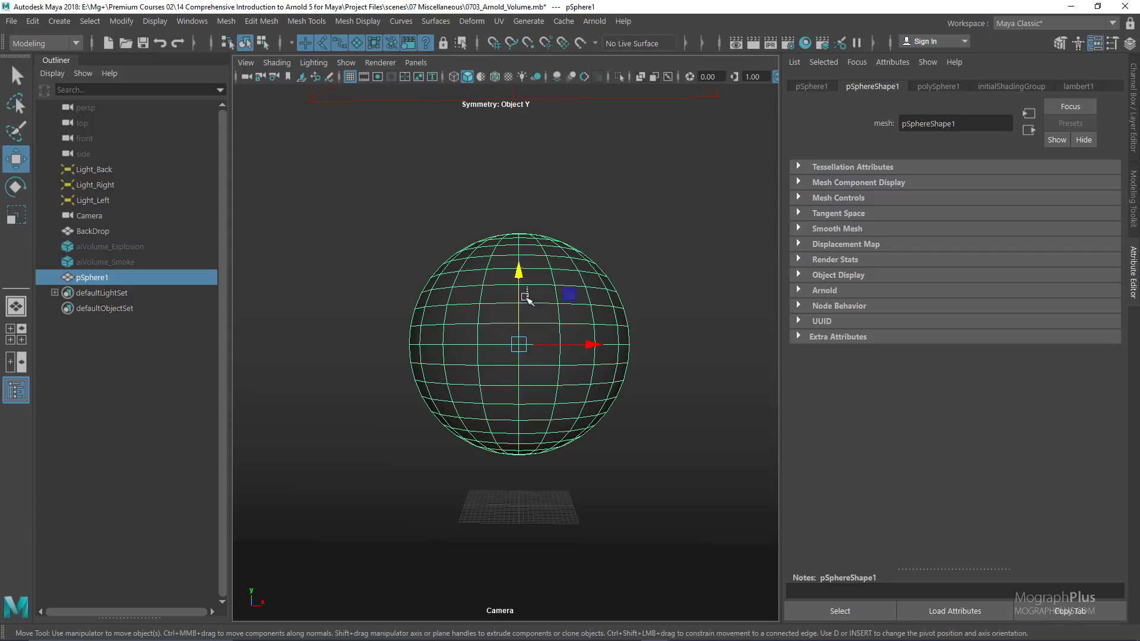
pyautogui.moveTo(518, 295); pyautogui.dragTo(521, 297)
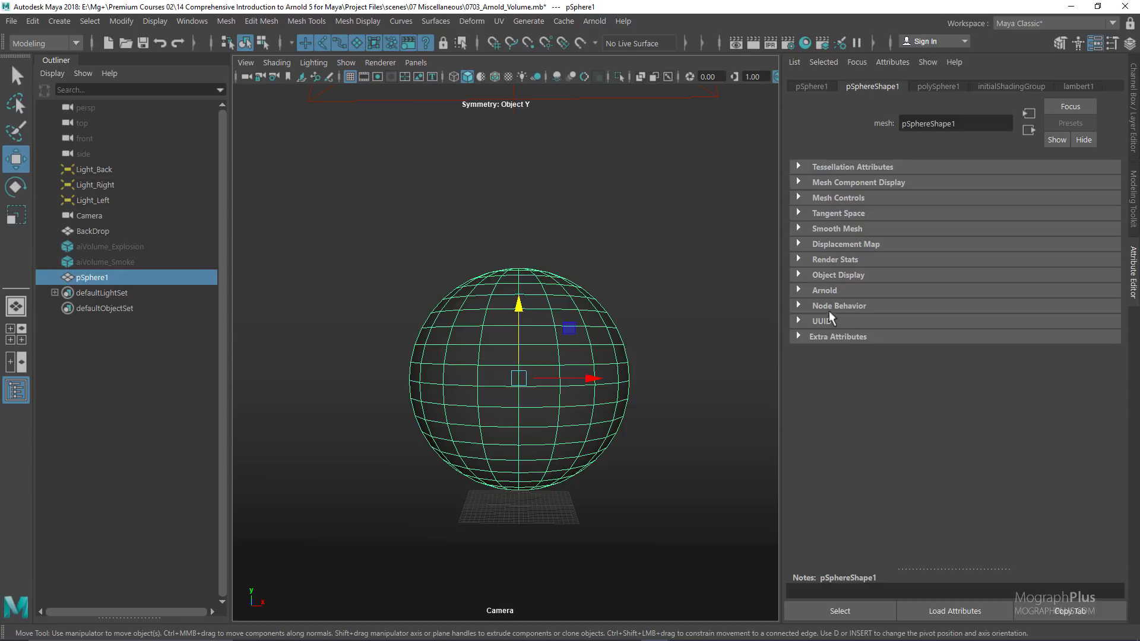
# Set the sphere shape's Arnold volume step size to 0.1 and its volume padding to 1
pyautogui.click(824, 290)
pyautogui.scroll(-5, 822, 253)
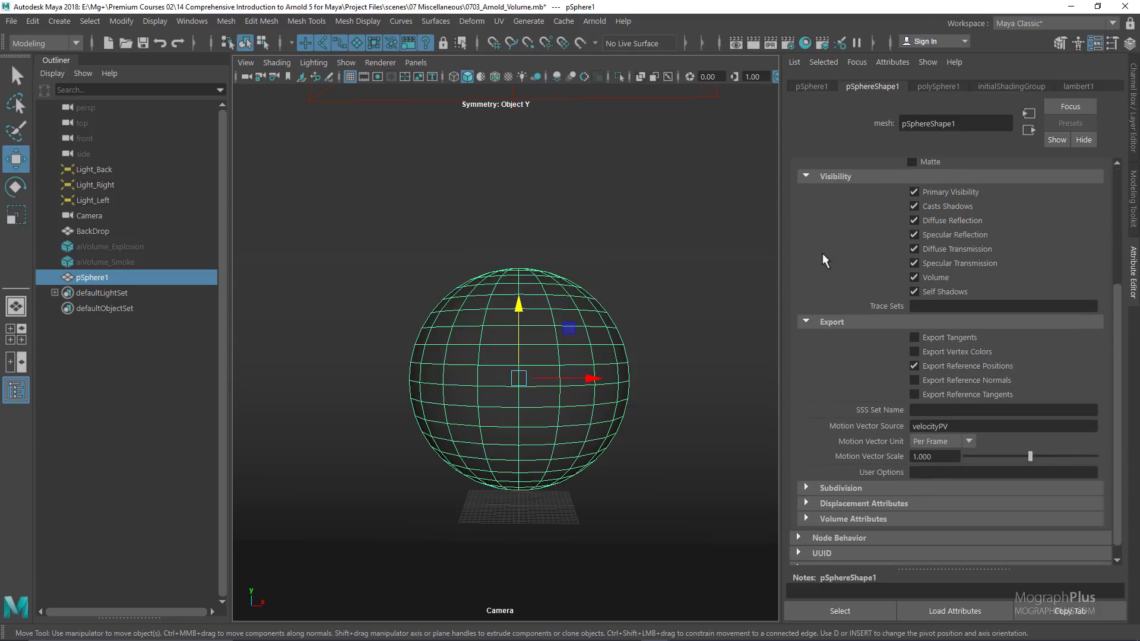
pyautogui.click(850, 505)
pyautogui.scroll(-1, 824, 406)
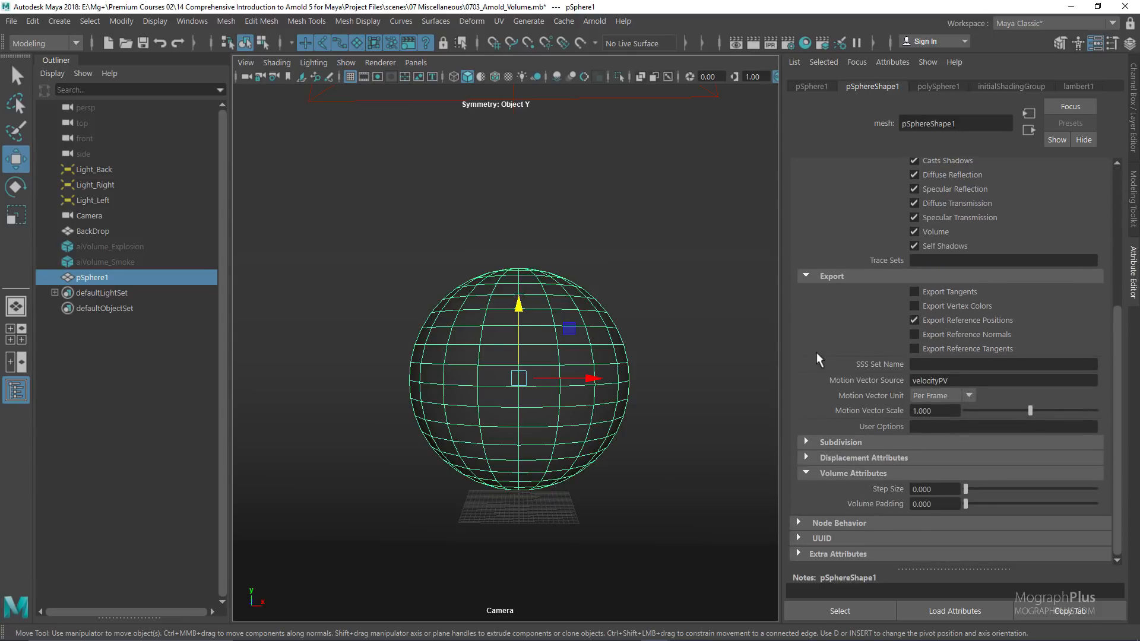
pyautogui.click(940, 490)
pyautogui.press('Return')
pyautogui.click(953, 507)
pyautogui.moveTo(942, 503); pyautogui.dragTo(851, 518)
pyautogui.press('Return')
# Raise the sphere slightly higher above the grid and turn on the resolution gate in the Camera view
pyautogui.moveTo(523, 349); pyautogui.dragTo(523, 333)
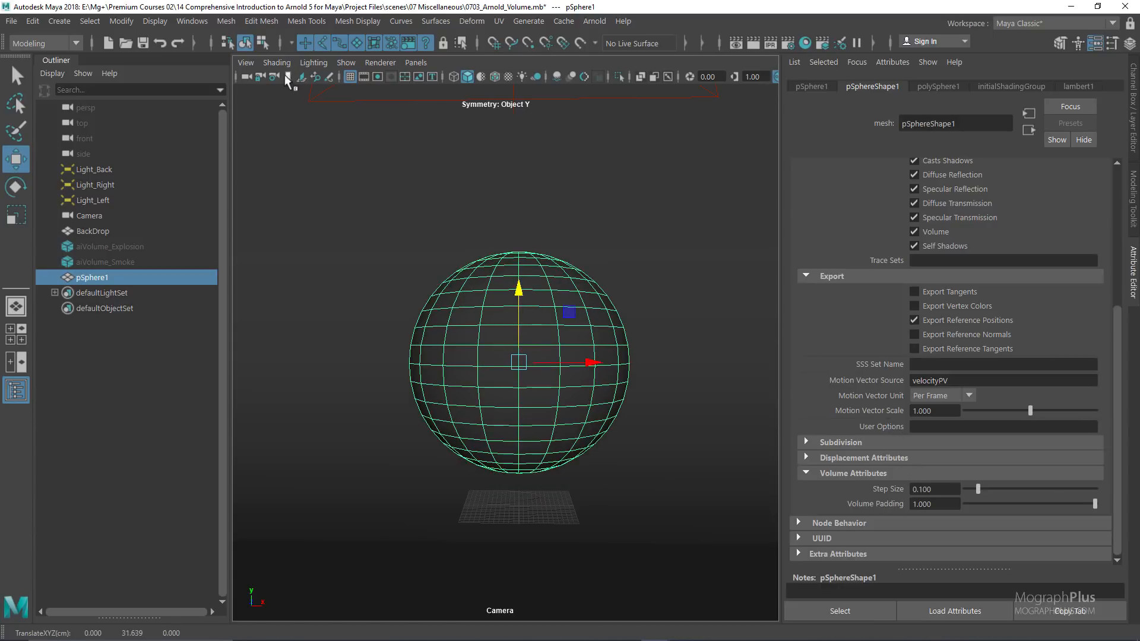
pyautogui.click(245, 62)
pyautogui.moveTo(409, 357)
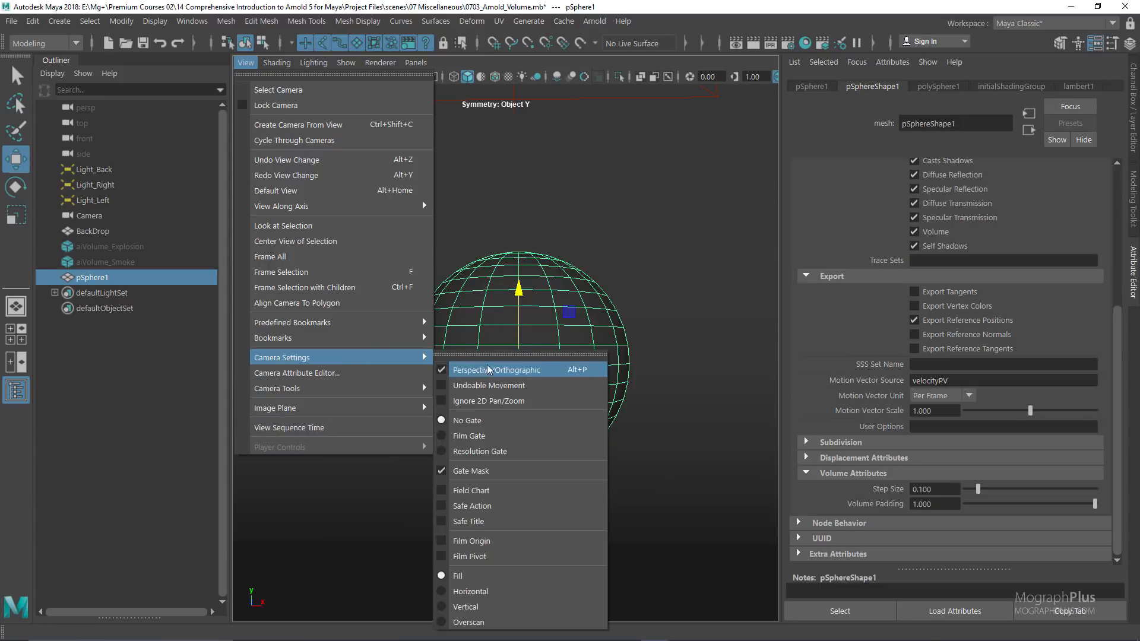
pyautogui.click(511, 449)
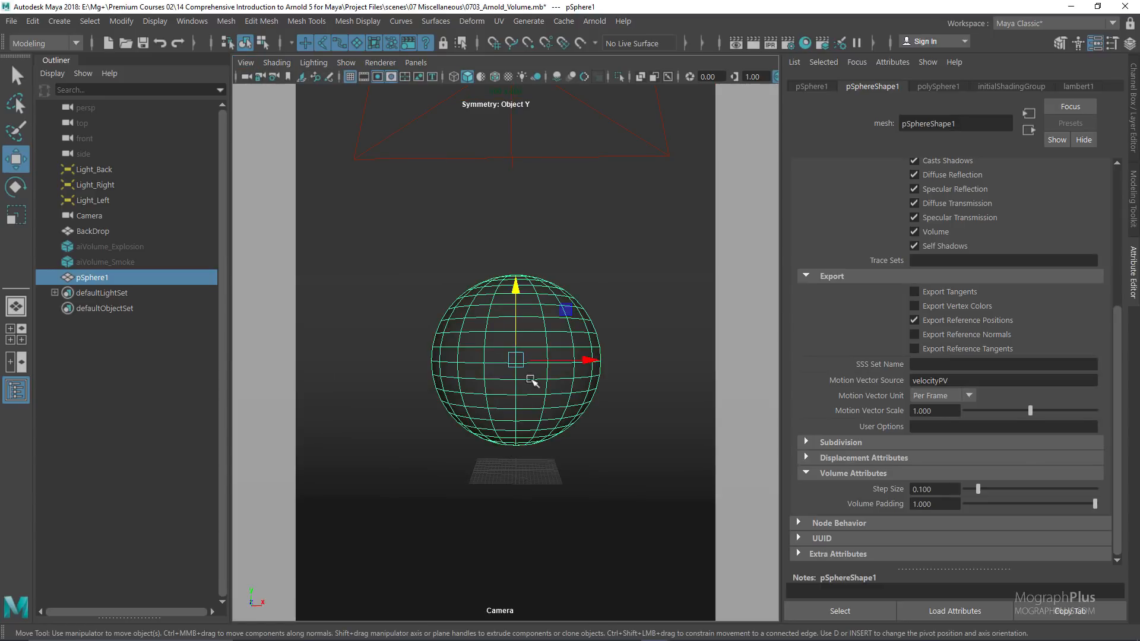
# Scale the sphere up uniformly to about 1.4 times its size
pyautogui.press('r')
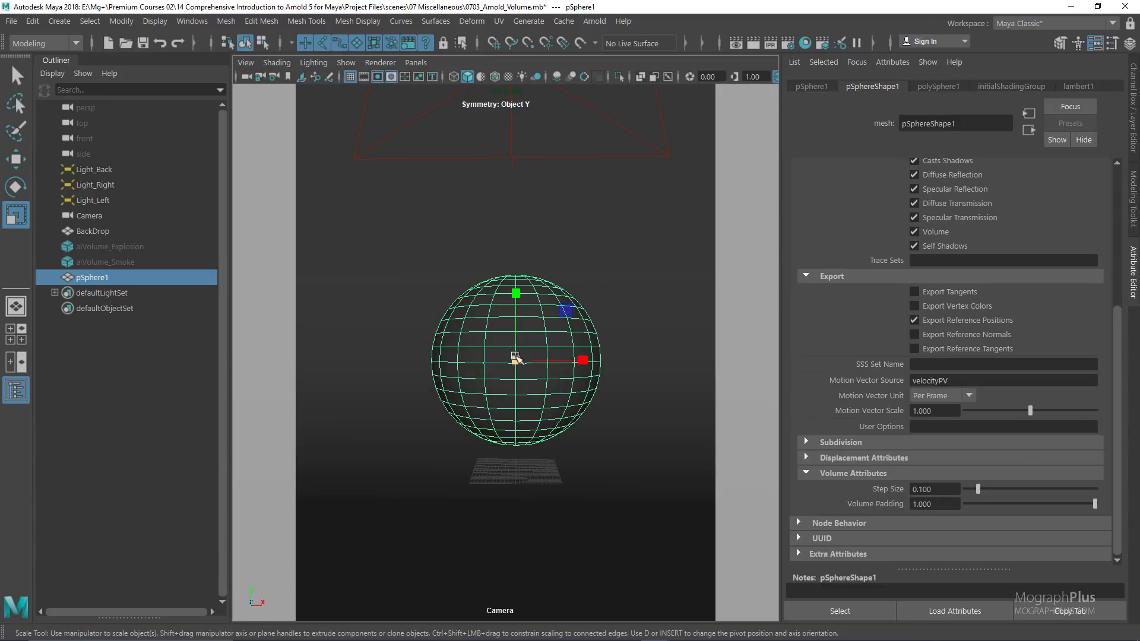
pyautogui.moveTo(516, 360); pyautogui.dragTo(518, 321)
pyautogui.press('w')
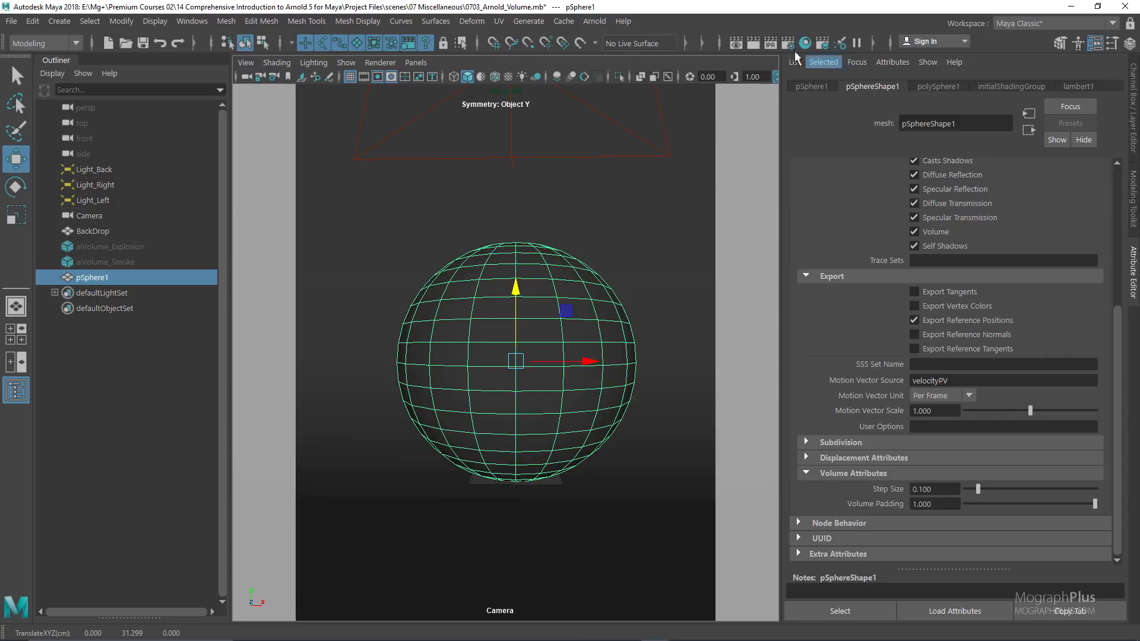
# Show the Node Editor in place of the Camera view and create an aiStandardVolume shader below the existing shader network
pyautogui.click(410, 60)
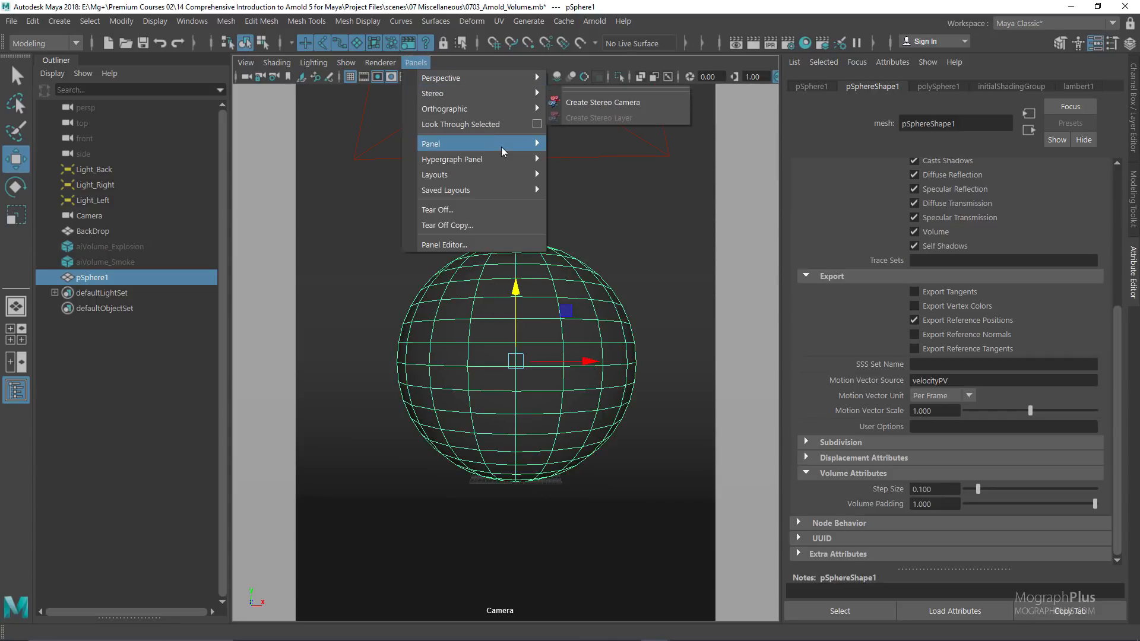
pyautogui.moveTo(501, 145)
pyautogui.click(659, 255)
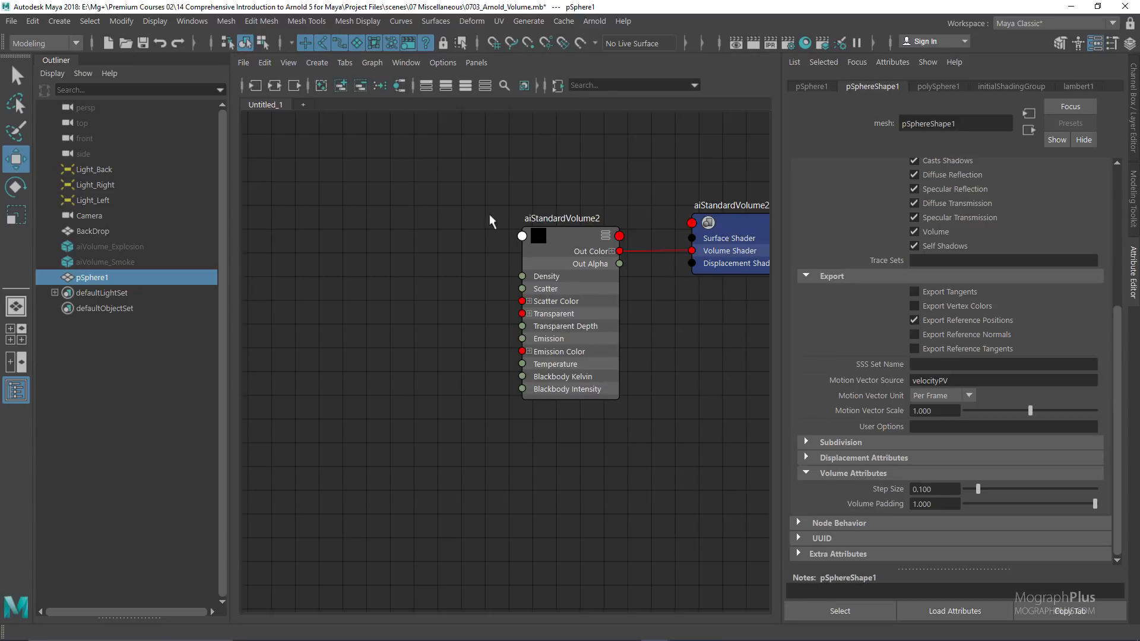
pyautogui.keyDown('alt'); pyautogui.moveTo(490, 214); pyautogui.dragTo(372, 161, button='middle'); pyautogui.keyUp('alt')
pyautogui.keyDown('alt'); pyautogui.moveTo(586, 433); pyautogui.dragTo(558, 332, button='middle'); pyautogui.keyUp('alt')
pyautogui.press('Tab')
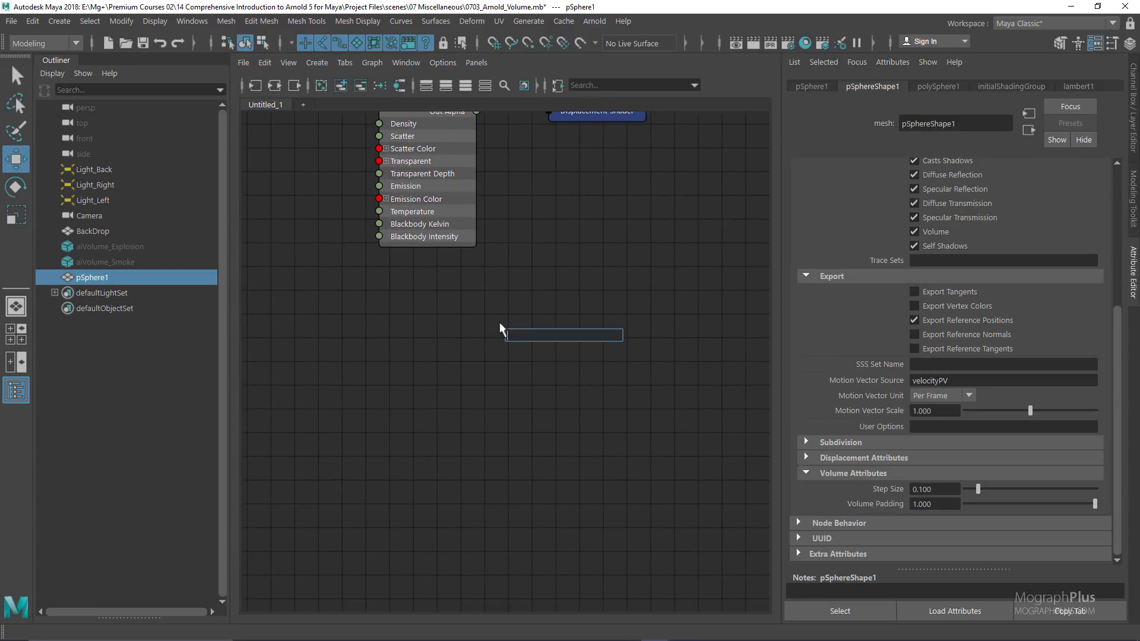
pyautogui.write('stand')
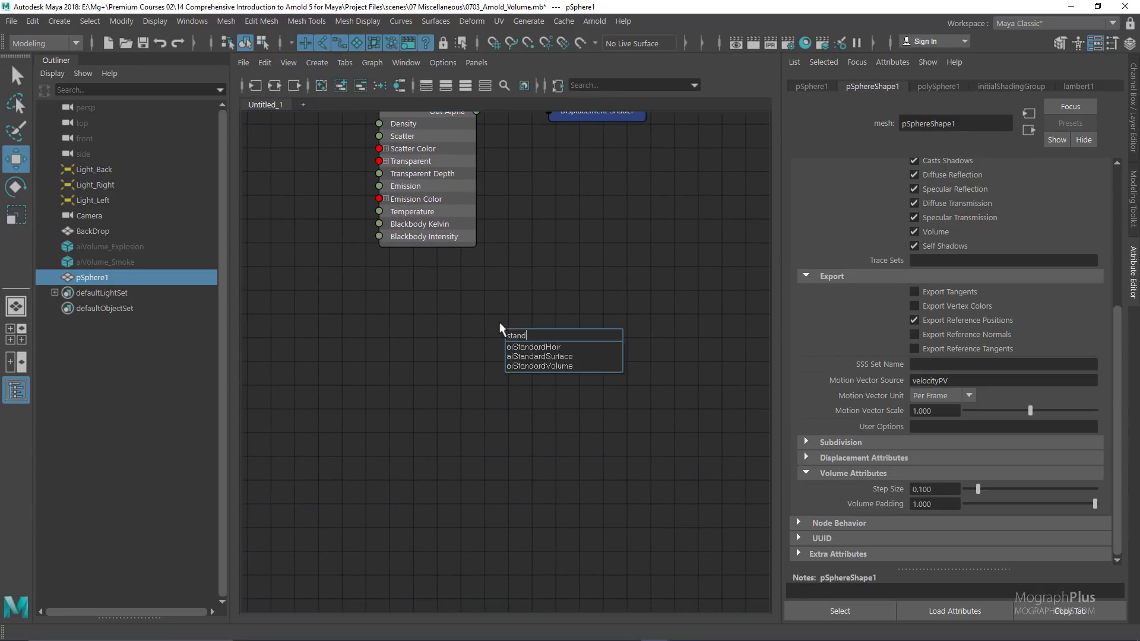
pyautogui.press('Down')
pyautogui.press('Down')
pyautogui.press('Down')
pyautogui.press('Return')
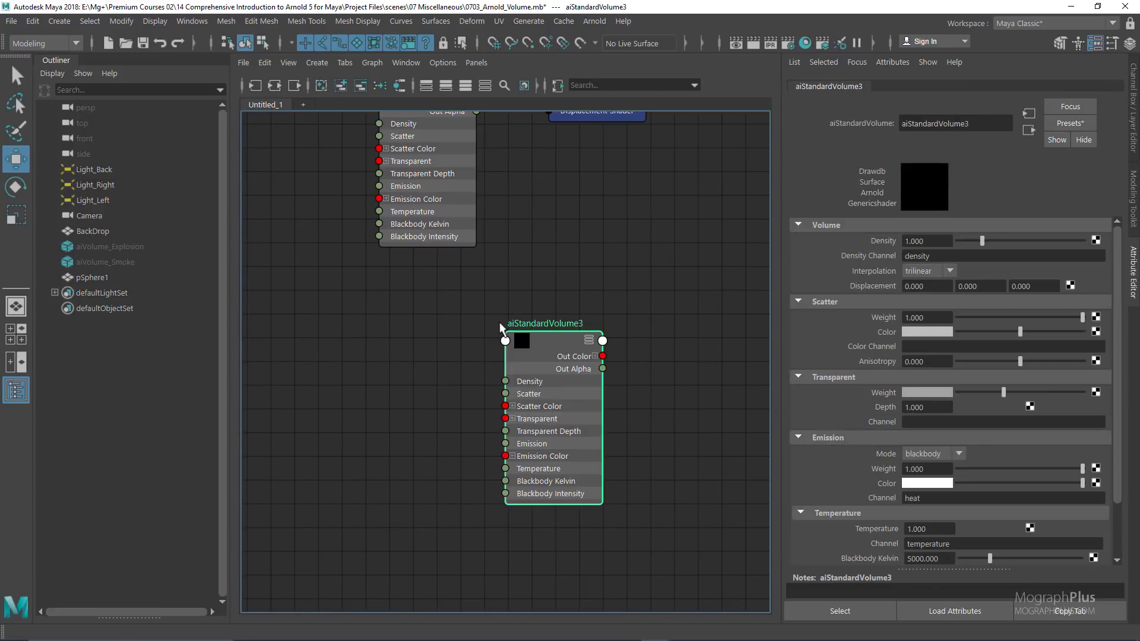
# Assign the aiStandardVolume3 shader to pSphere1
pyautogui.click(95, 279)
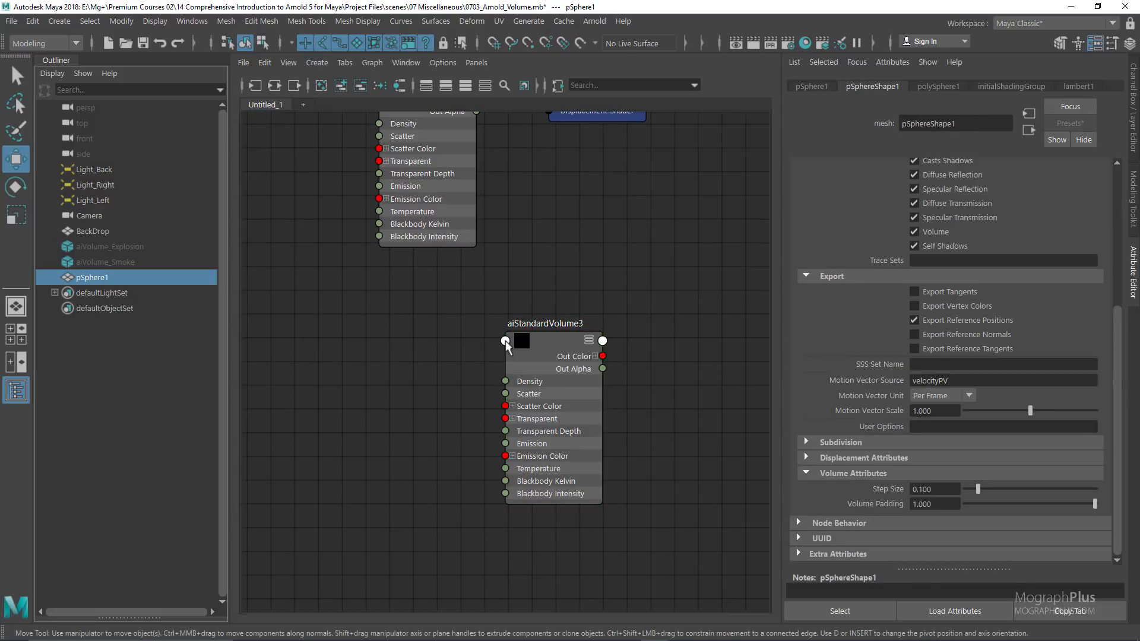
pyautogui.moveTo(562, 340); pyautogui.dragTo(562, 298, button='right')
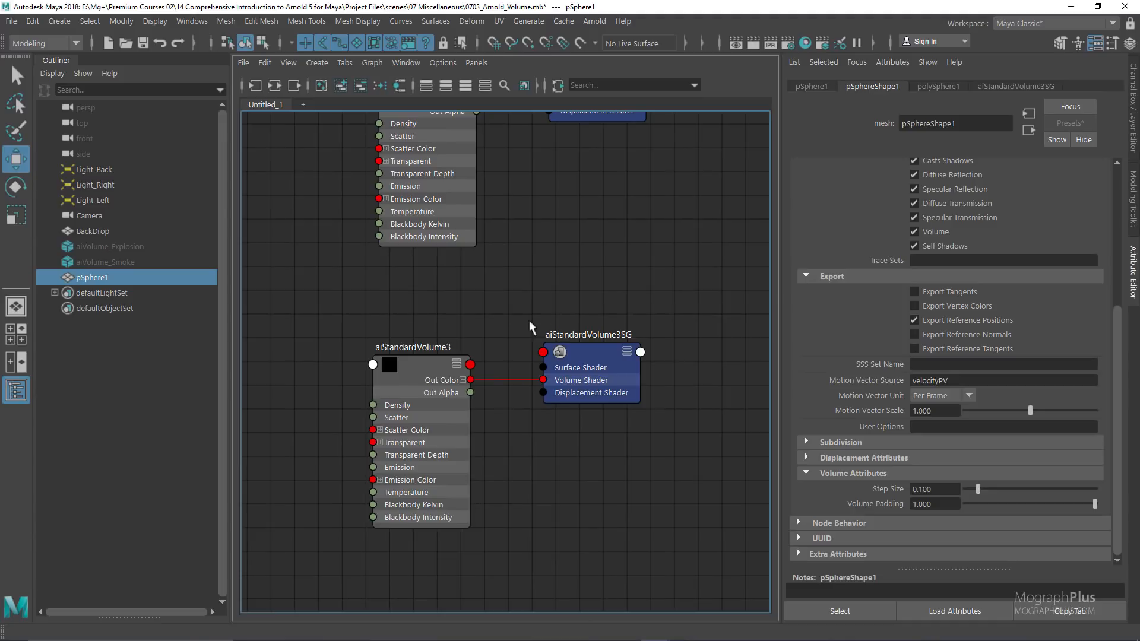
pyautogui.keyDown('alt'); pyautogui.moveTo(504, 293); pyautogui.dragTo(561, 301, button='middle'); pyautogui.keyUp('alt')
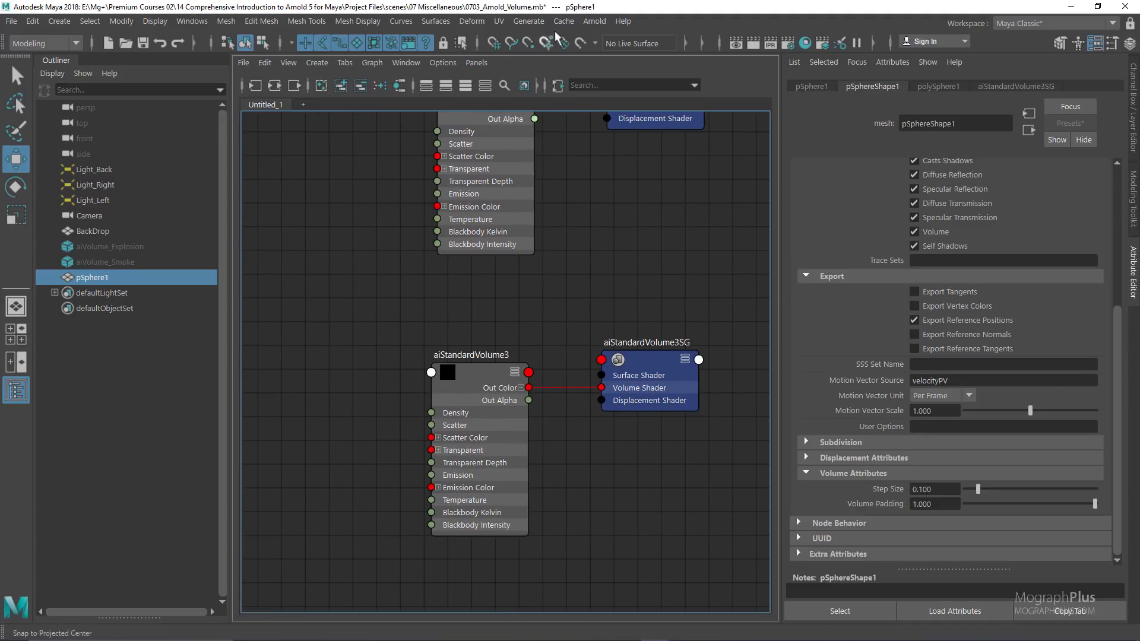
# Open the Arnold RenderView, start rendering through CameraShape, and shift the render window slightly
pyautogui.click(594, 21)
pyautogui.click(614, 67)
pyautogui.click(594, 20)
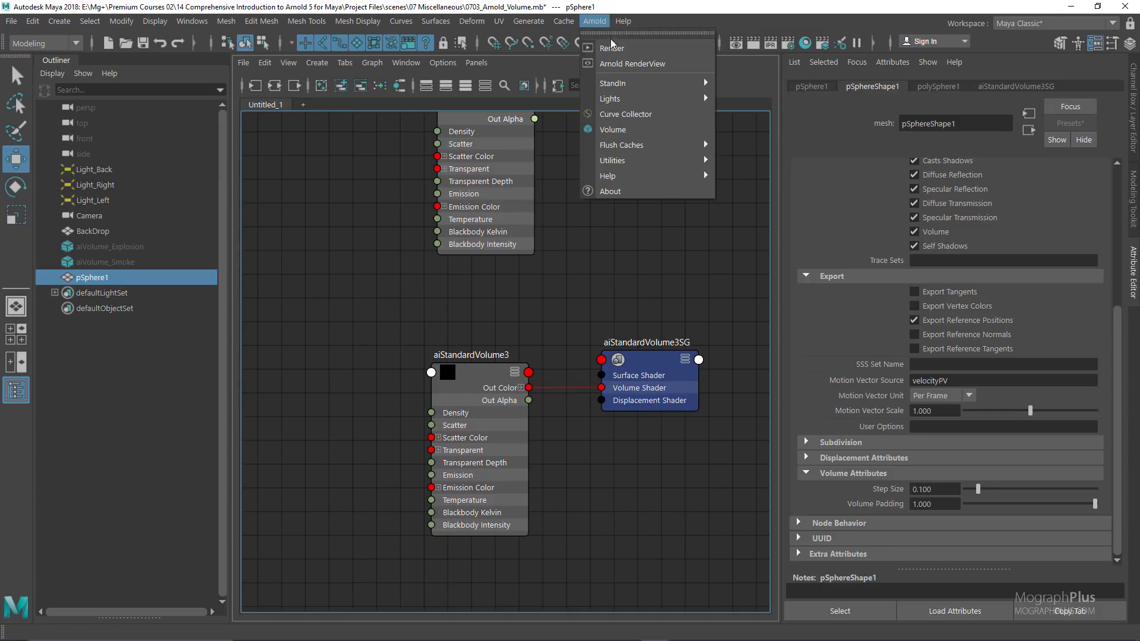
pyautogui.click(620, 62)
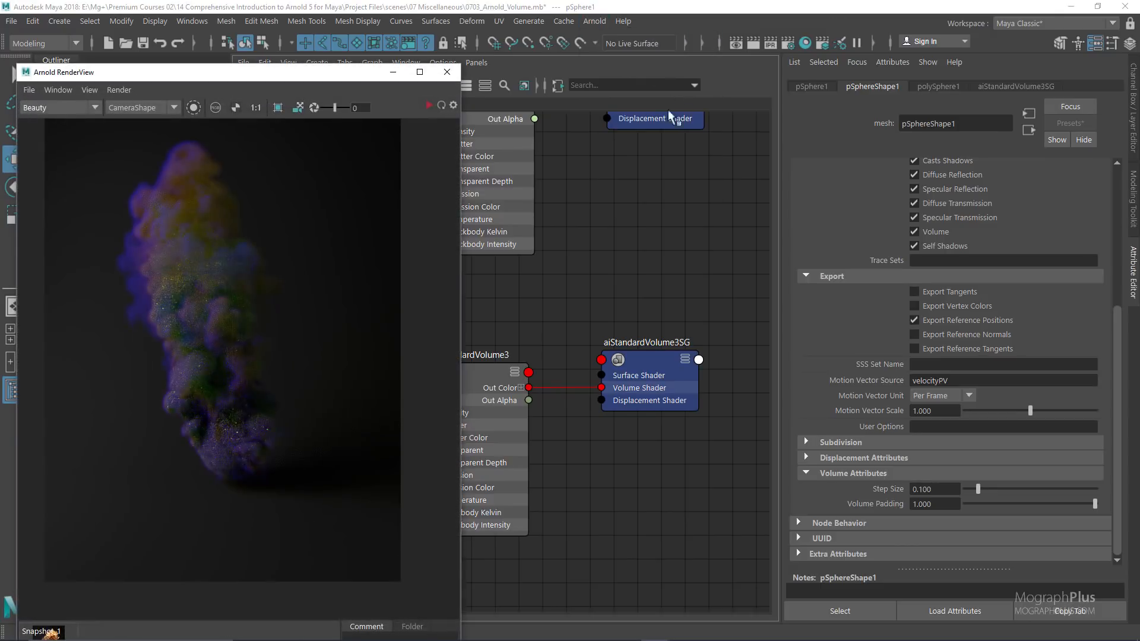
pyautogui.click(428, 106)
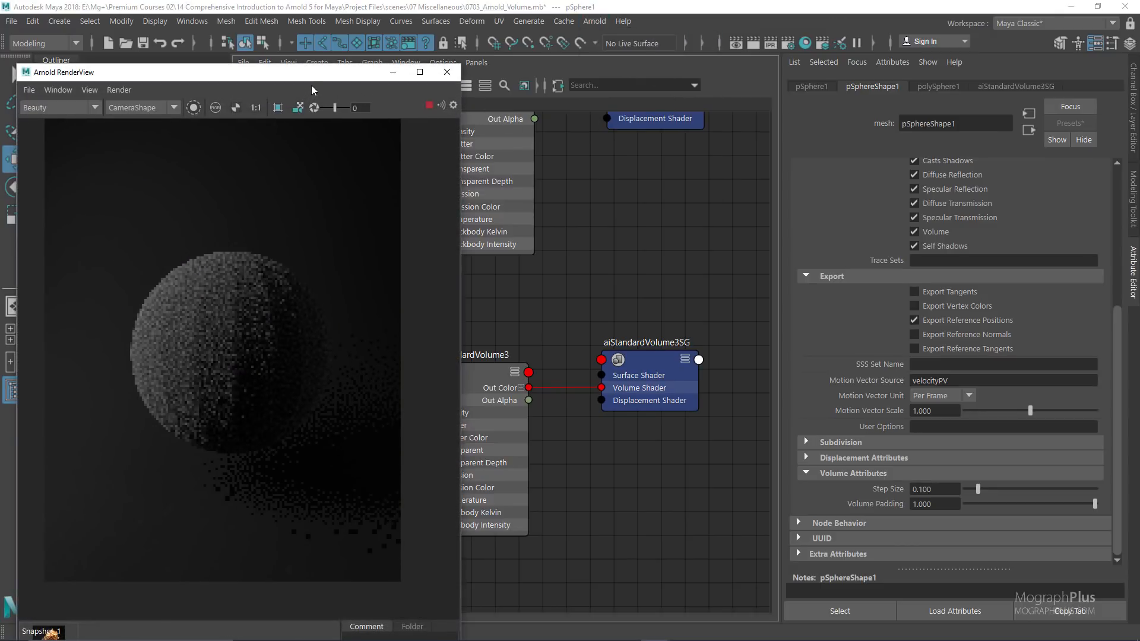
pyautogui.moveTo(312, 89); pyautogui.dragTo(340, 79)
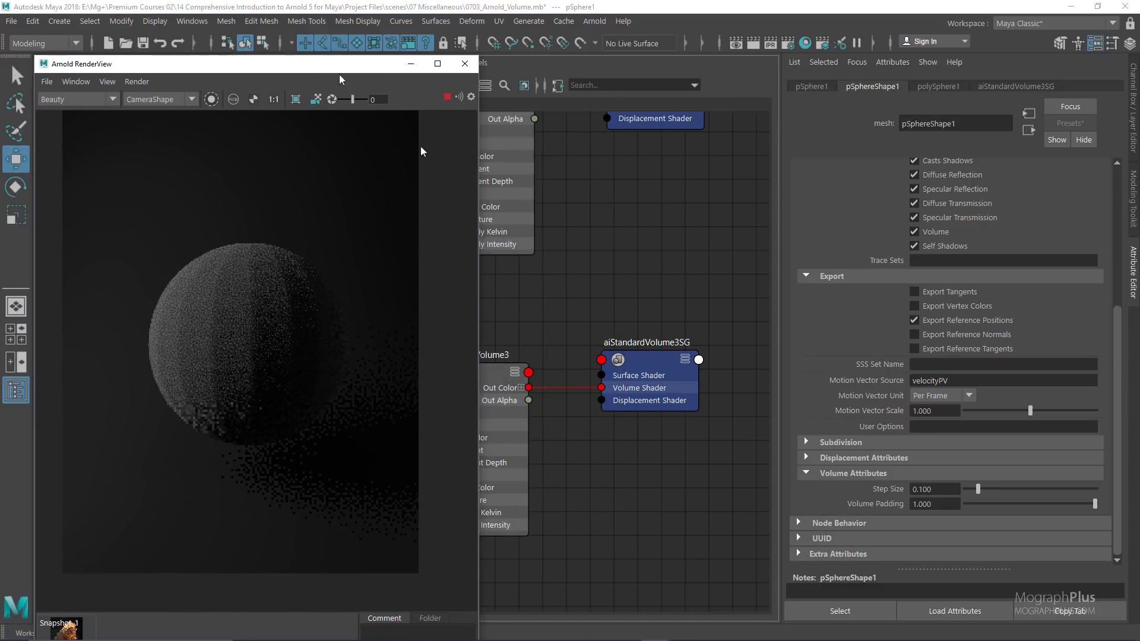
# Try a density of 0.1 on the aiStandardVolume3 shader
pyautogui.keyDown('alt'); pyautogui.moveTo(544, 280); pyautogui.dragTo(604, 267, button='middle'); pyautogui.keyUp('alt')
pyautogui.click(570, 351)
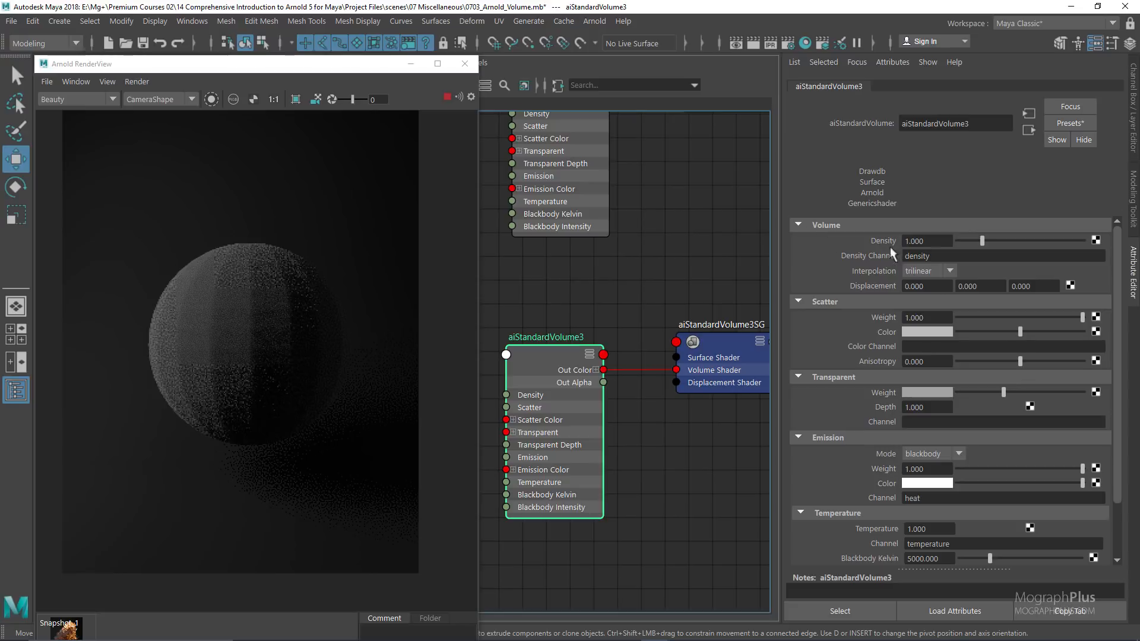
pyautogui.click(929, 244)
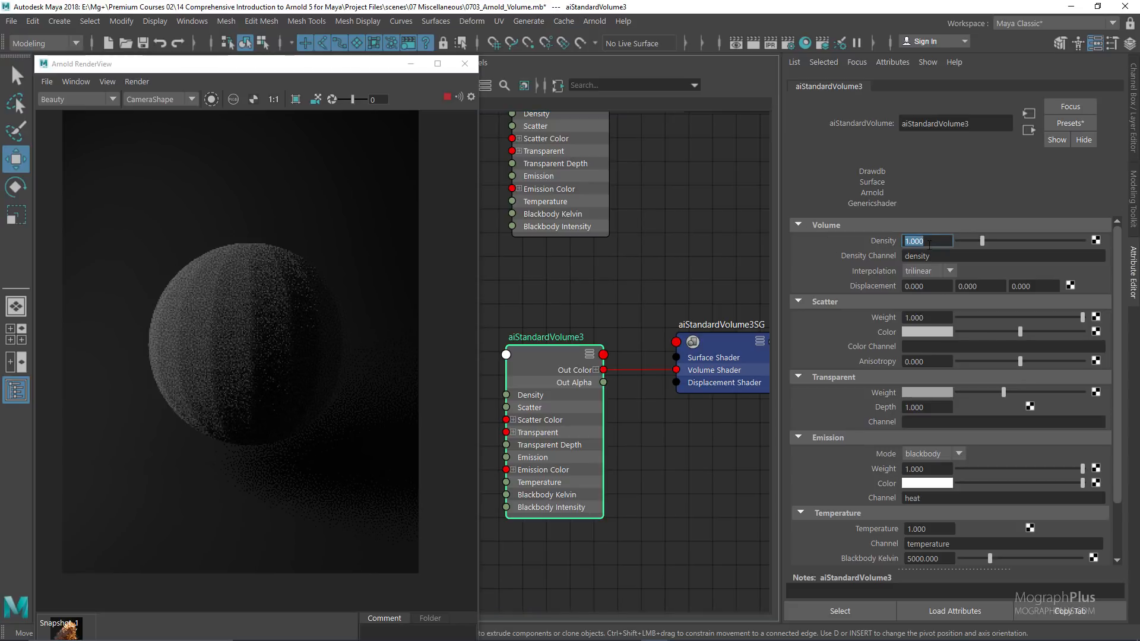
pyautogui.write('0.1')
pyautogui.press('Return')
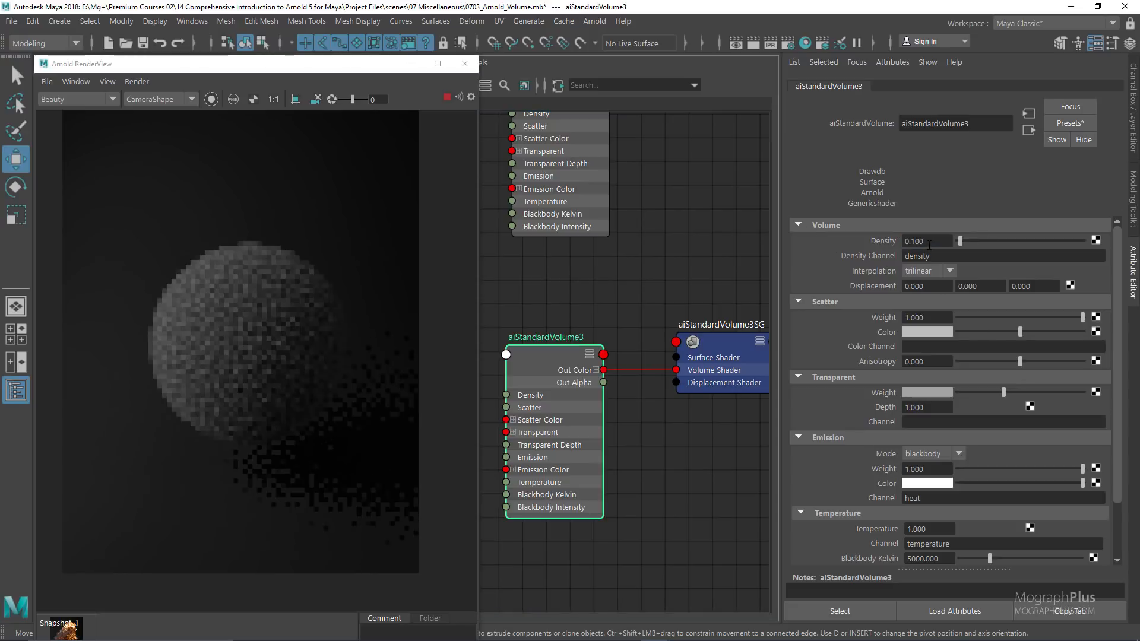
# Set aiStandardVolume3's density to 2 and brighten its scatter color slightly
pyautogui.doubleClick(929, 241)
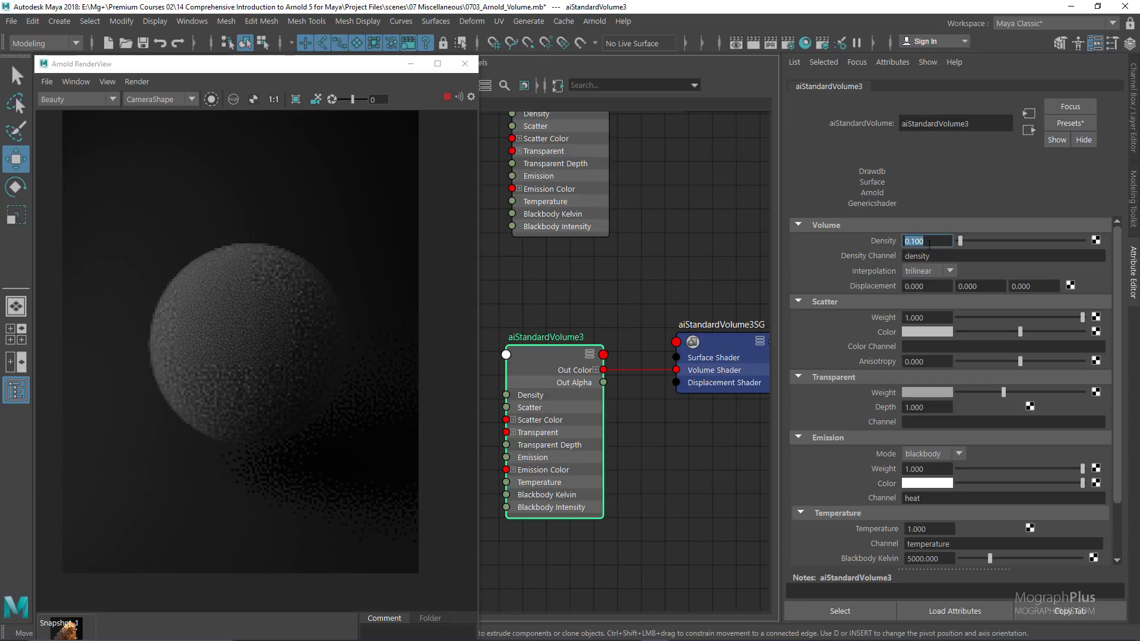
pyautogui.write('2')
pyautogui.press('Return')
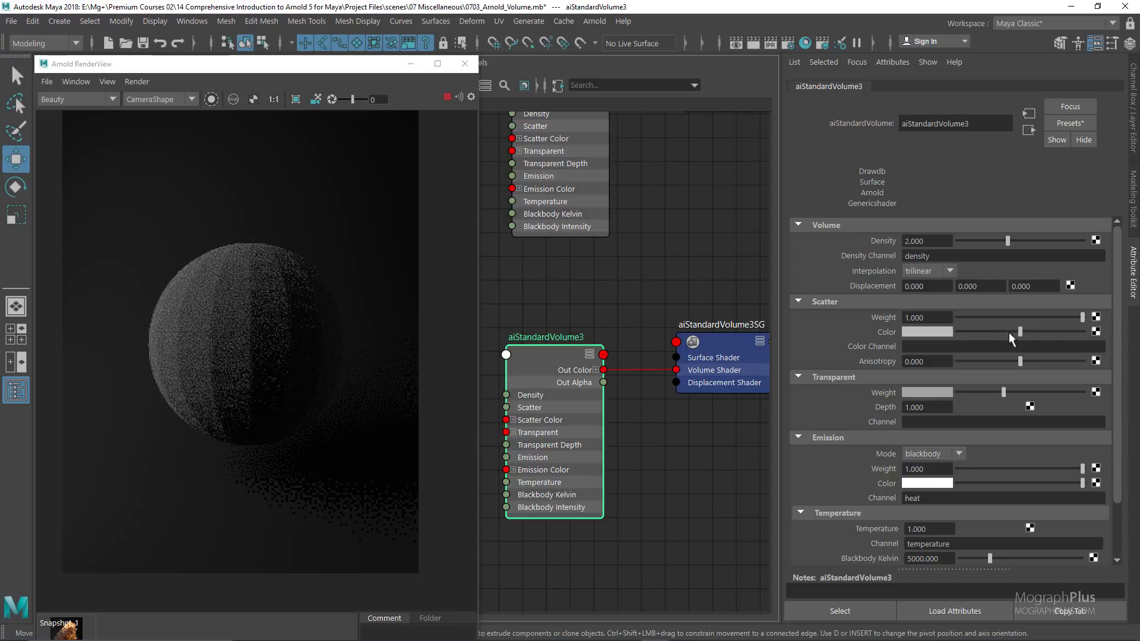
pyautogui.moveTo(1009, 333)
pyautogui.mouseDown()
pyautogui.moveTo(990, 333)
pyautogui.moveTo(1027, 331)
pyautogui.mouseUp()
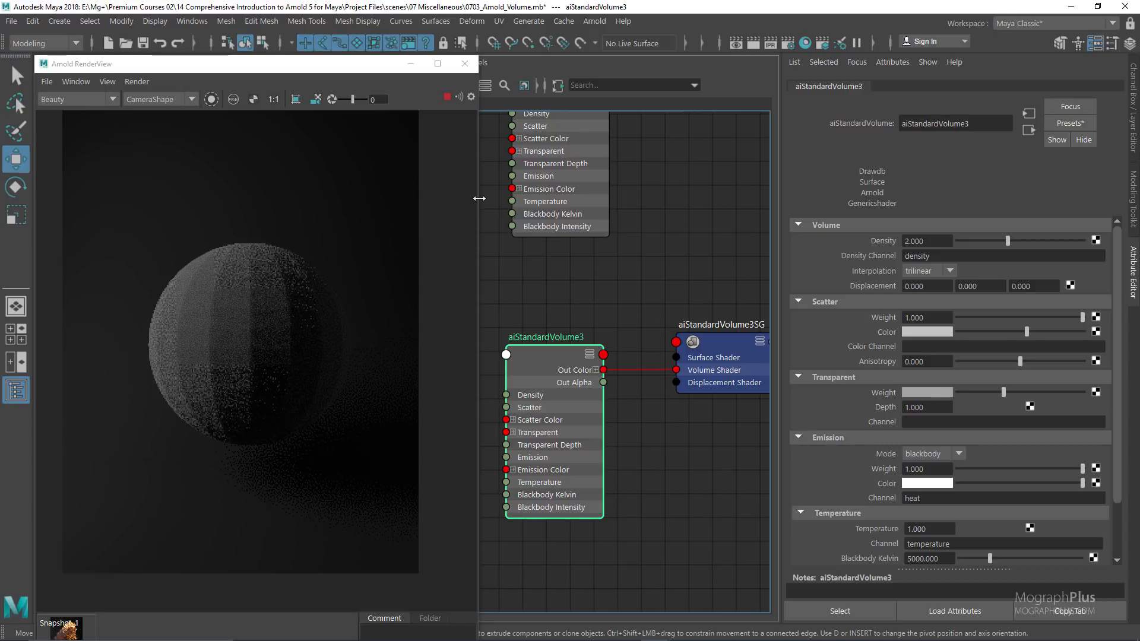
# Narrow the Arnold RenderView window and create an aiNoise node in the Node Editor
pyautogui.moveTo(478, 198); pyautogui.dragTo(412, 200)
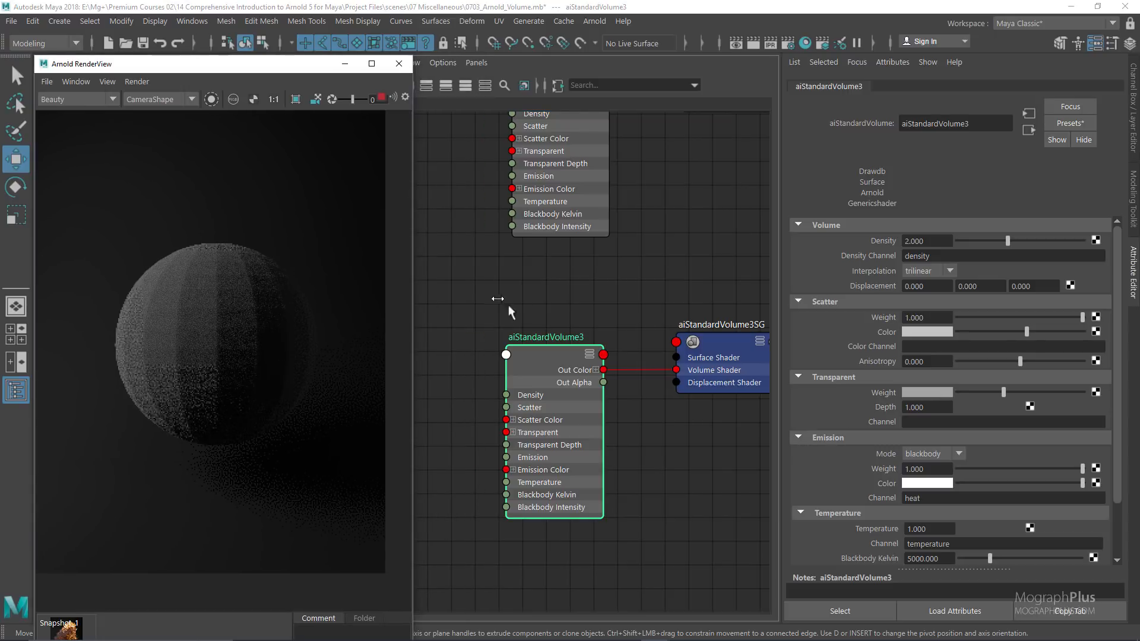
pyautogui.press('f')
pyautogui.click(497, 315)
pyautogui.press('Tab')
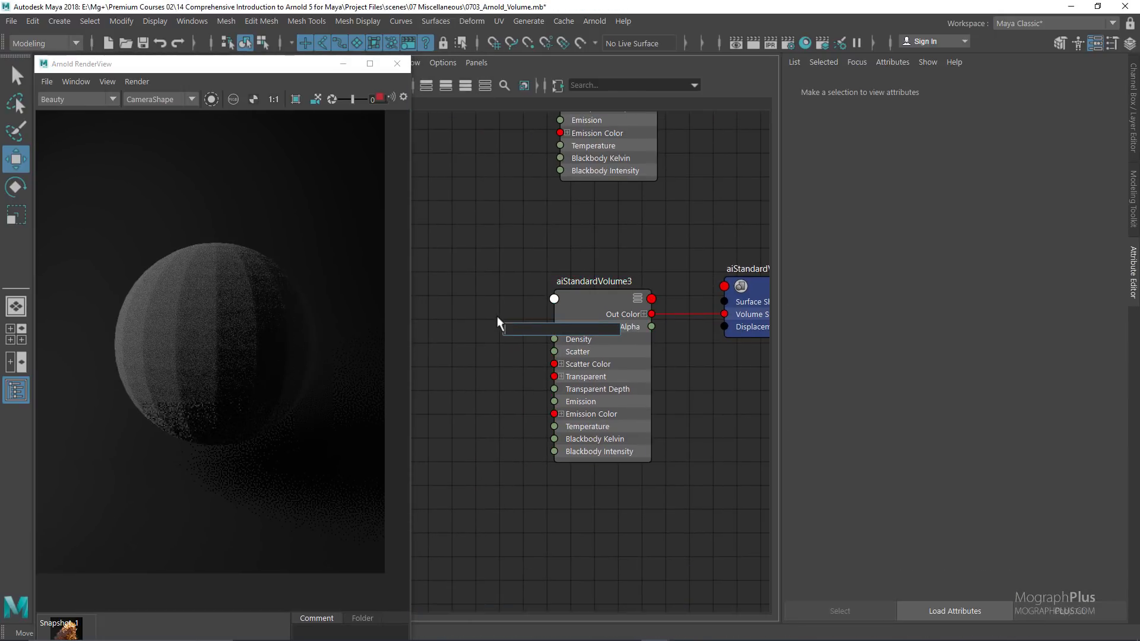
pyautogui.write('nois')
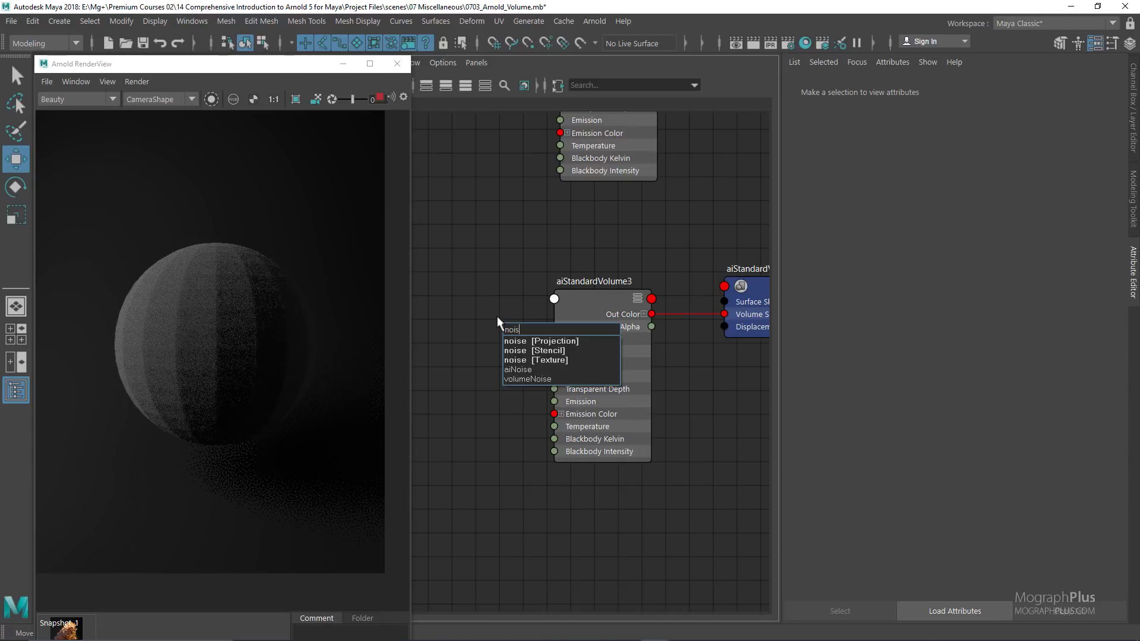
pyautogui.press('Down')
pyautogui.press('Down')
pyautogui.press('Down')
pyautogui.press('Down')
pyautogui.press('Return')
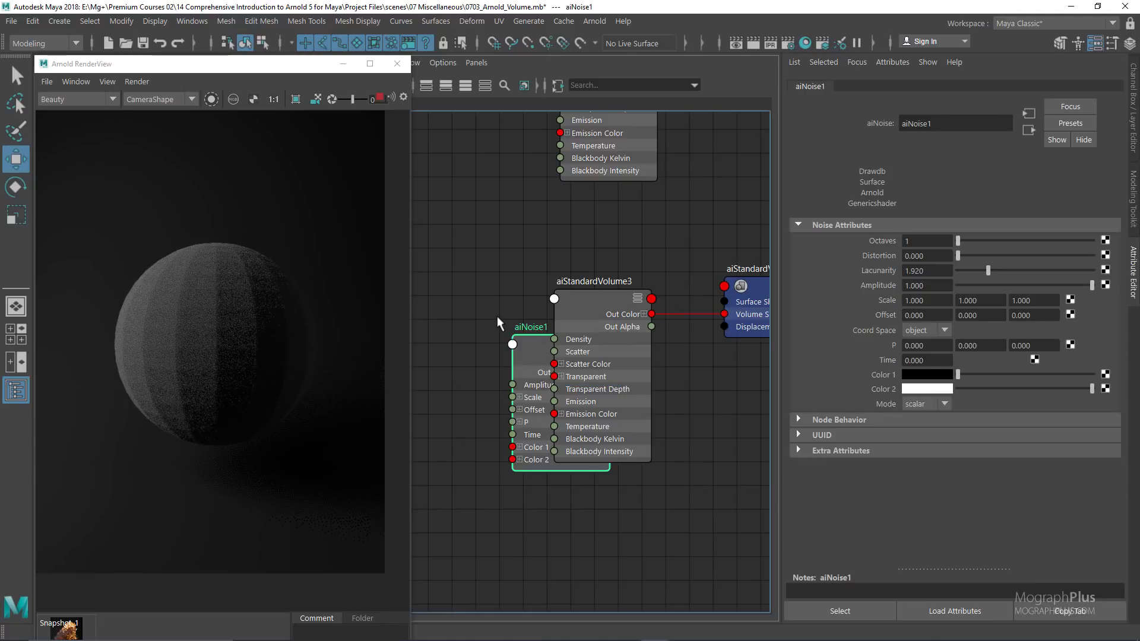
# Arrange the graph so the aiNoise1 node sits clear of aiStandardVolume3, on its input side
pyautogui.moveTo(541, 344); pyautogui.dragTo(448, 329)
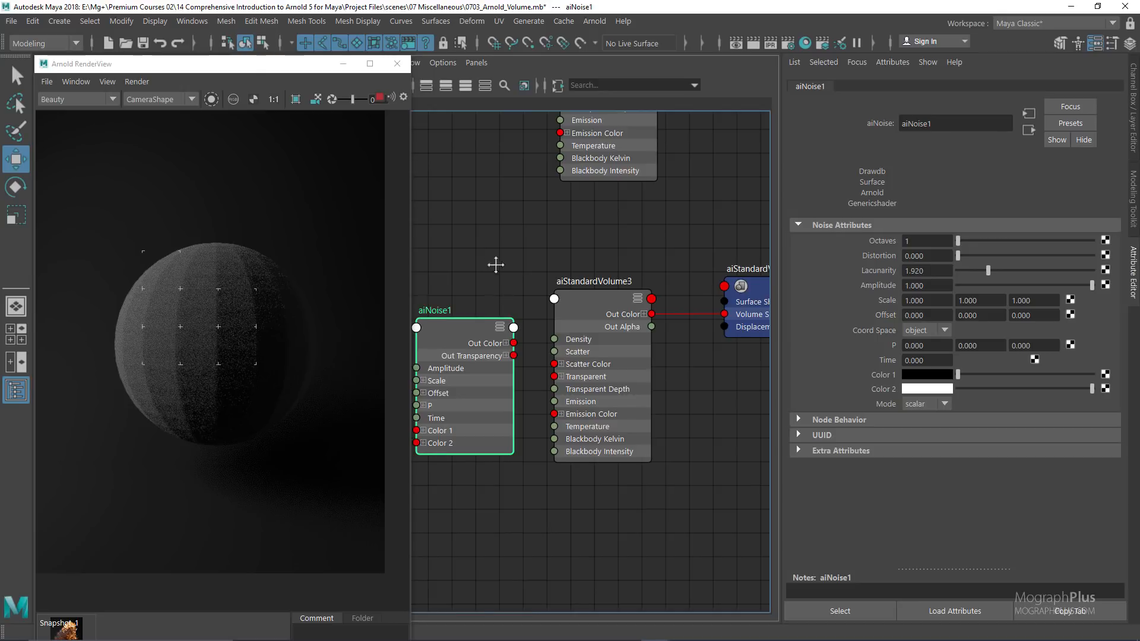
pyautogui.keyDown('alt'); pyautogui.moveTo(495, 265); pyautogui.dragTo(516, 254, button='middle'); pyautogui.keyUp('alt')
pyautogui.moveTo(616, 286); pyautogui.dragTo(616, 272)
pyautogui.click(499, 314)
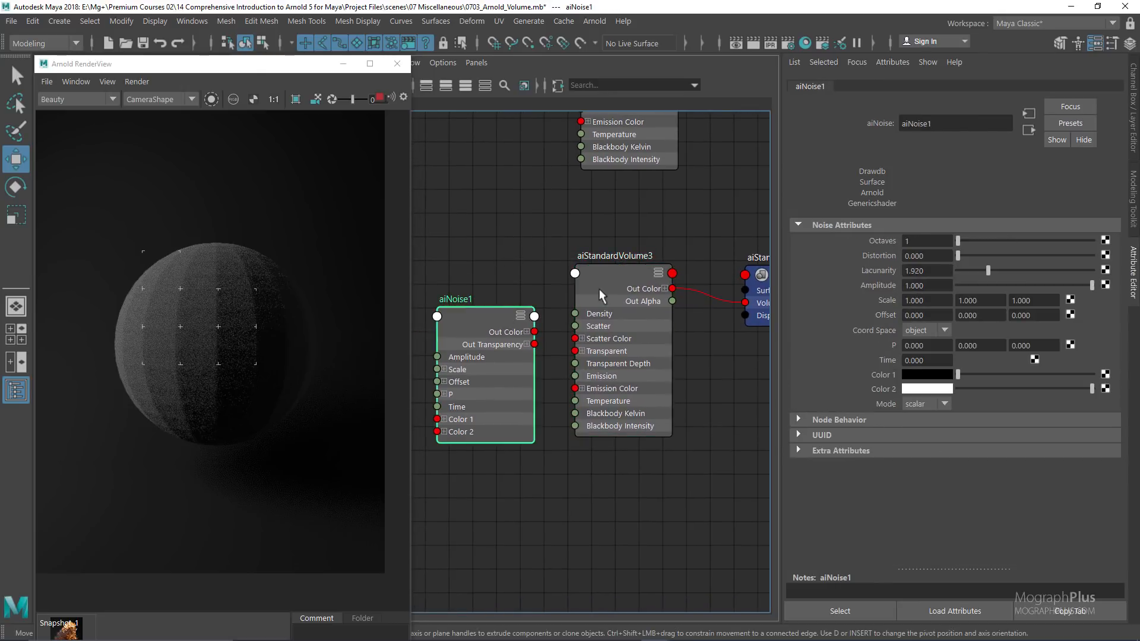
# Connect aiNoise1's outColor to aiStandardVolume3's displacement using the Connection Editor
pyautogui.click(618, 284)
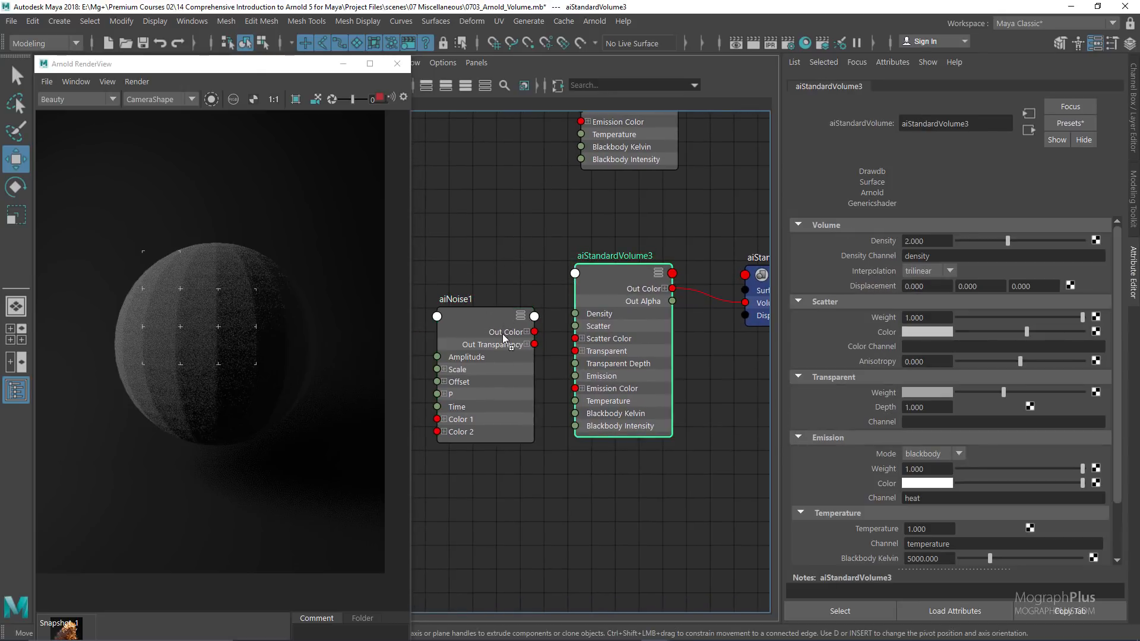
pyautogui.moveTo(704, 516); pyautogui.dragTo(846, 320, button='middle')
pyautogui.moveTo(848, 285); pyautogui.dragTo(849, 285, button='middle')
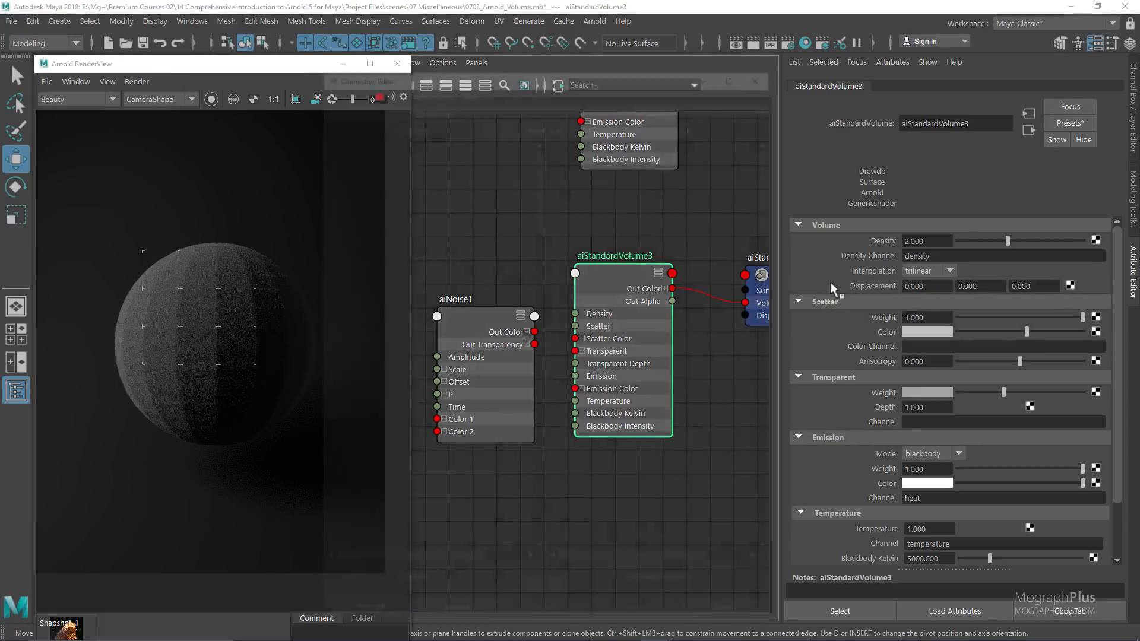
pyautogui.click(380, 200)
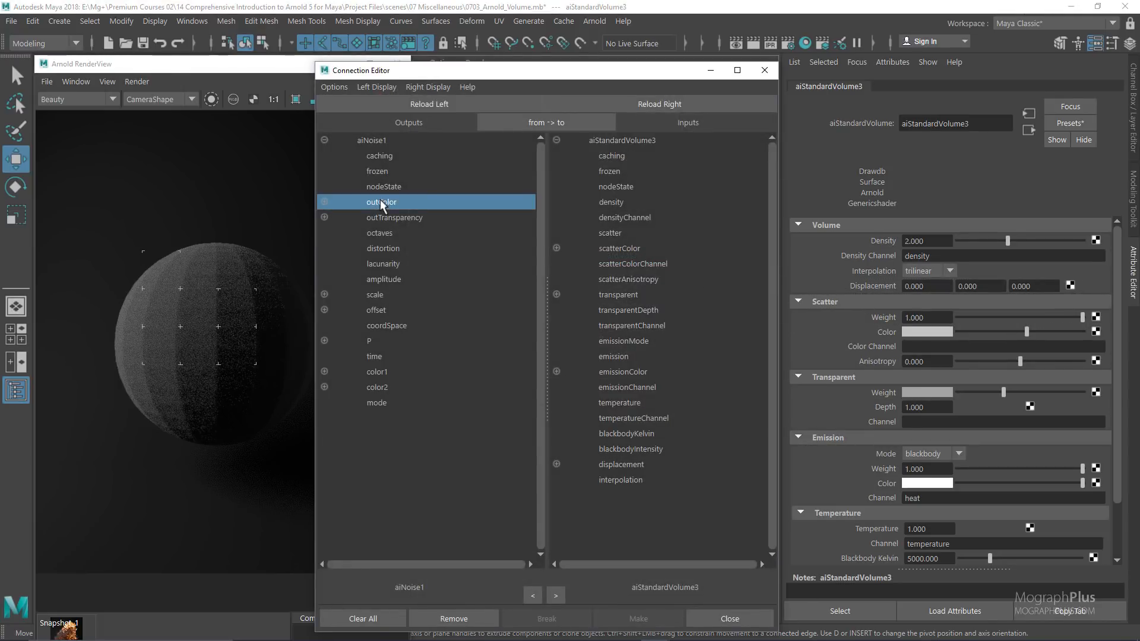
pyautogui.click(642, 464)
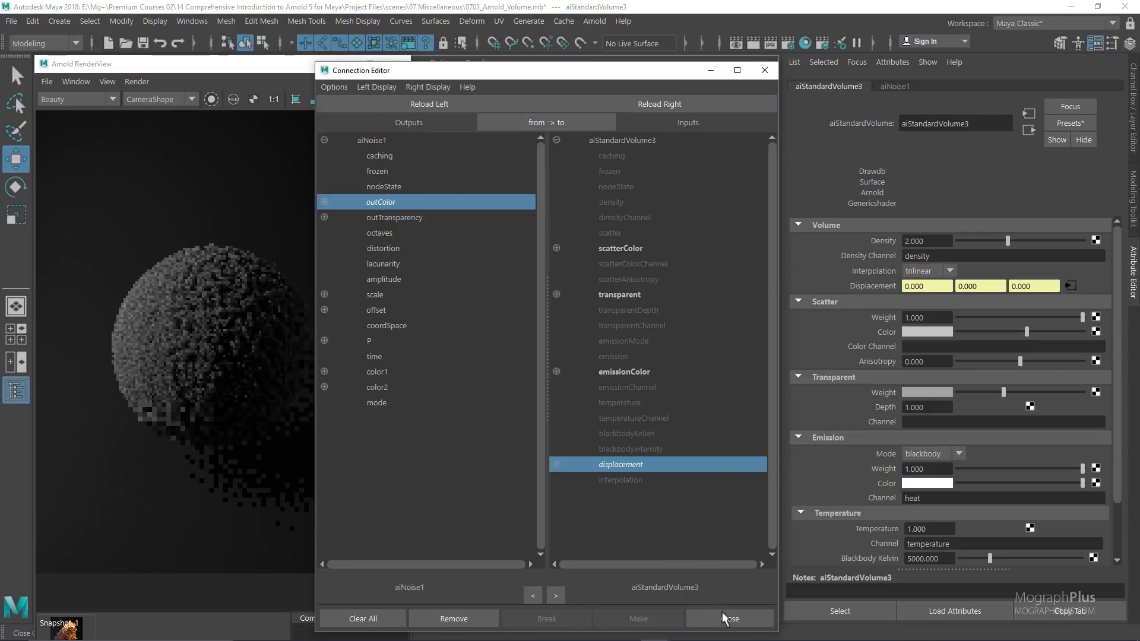
# Close the Connection Editor and set aiNoise1's octaves to 2
pyautogui.click(724, 616)
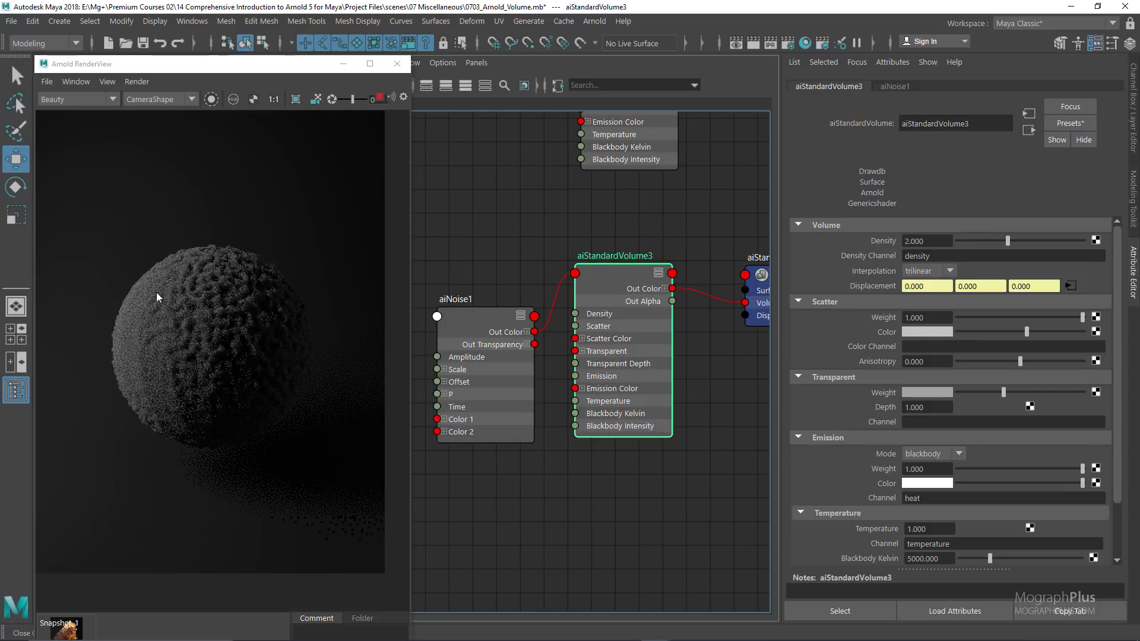
pyautogui.click(474, 314)
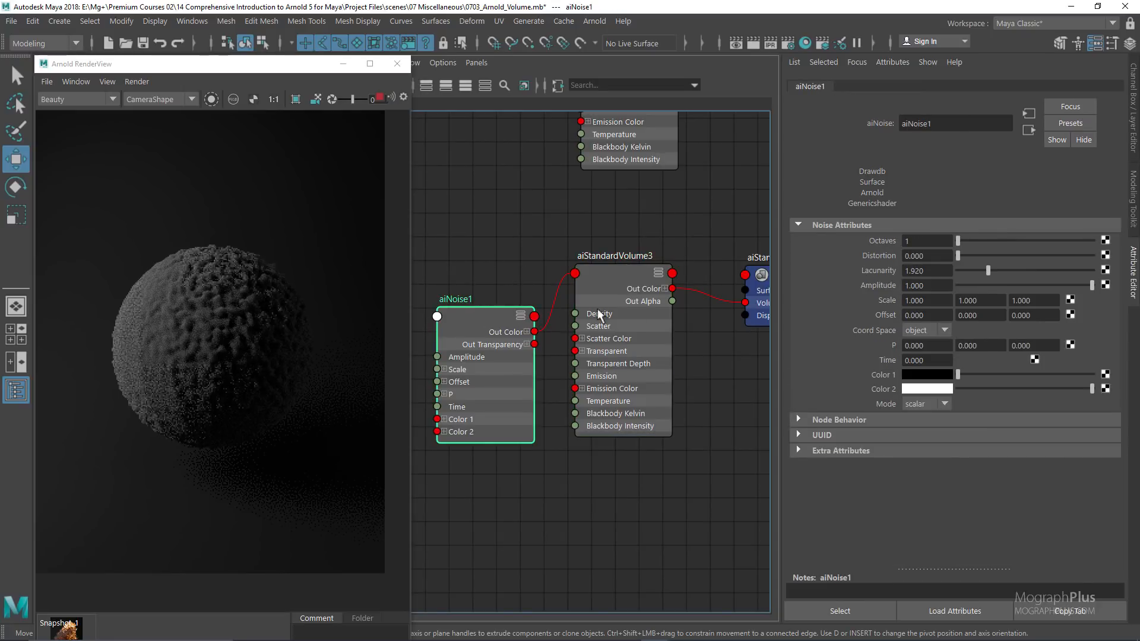
pyautogui.doubleClick(936, 241)
pyautogui.write('2')
pyautogui.press('Return')
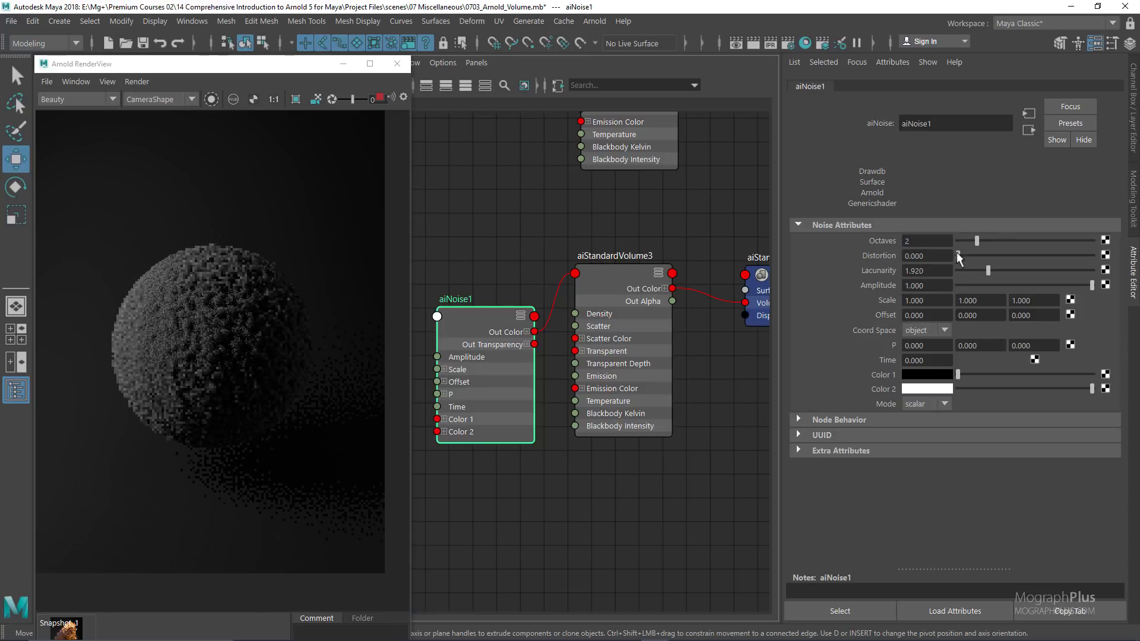
# Set aiNoise1's scale to 0.3 on all three axes
pyautogui.doubleClick(920, 301)
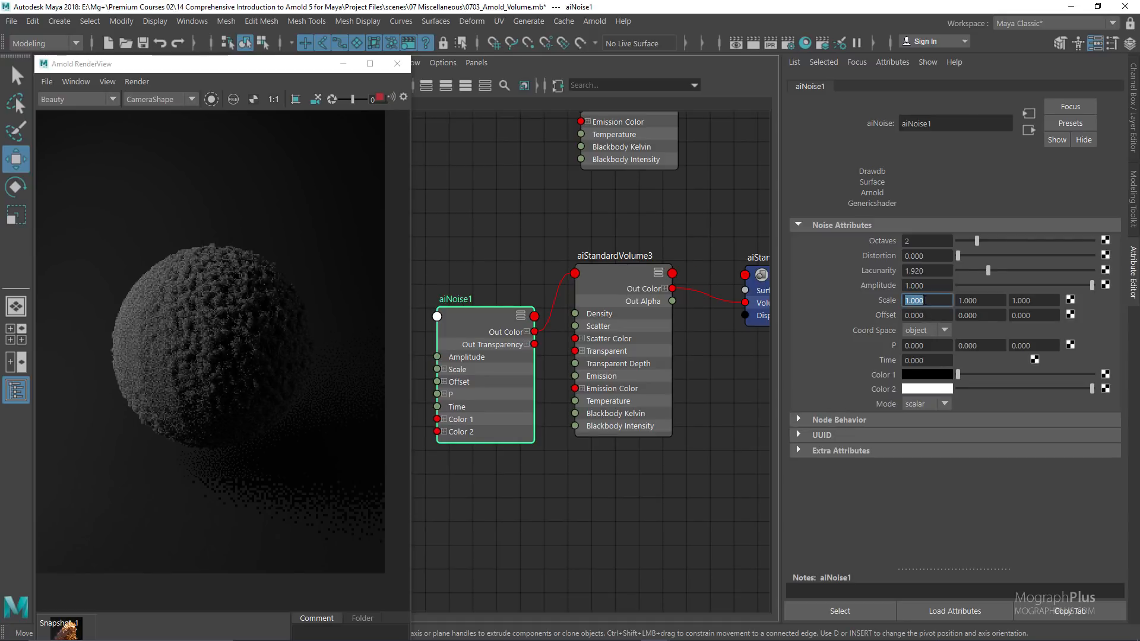
pyautogui.write('.3')
pyautogui.press('Tab')
pyautogui.write('.3')
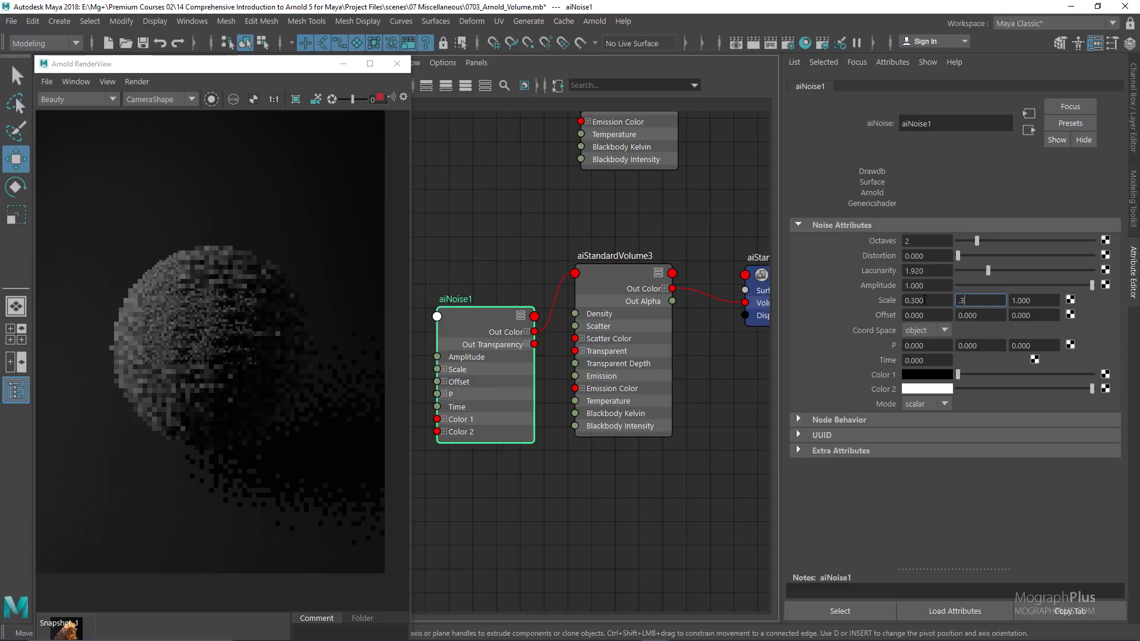
pyautogui.press('Tab')
pyautogui.write('.3')
pyautogui.press('Return')
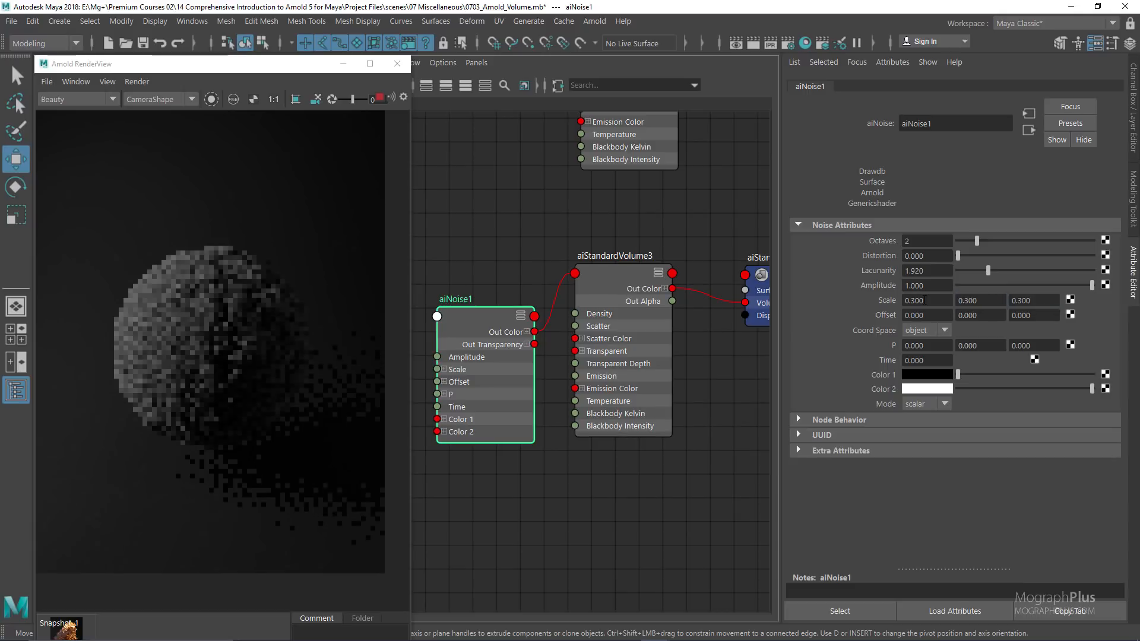
# Set aiNoise1's octaves to 3 and its amplitude to 2
pyautogui.moveTo(917, 241); pyautogui.dragTo(853, 258)
pyautogui.write('3')
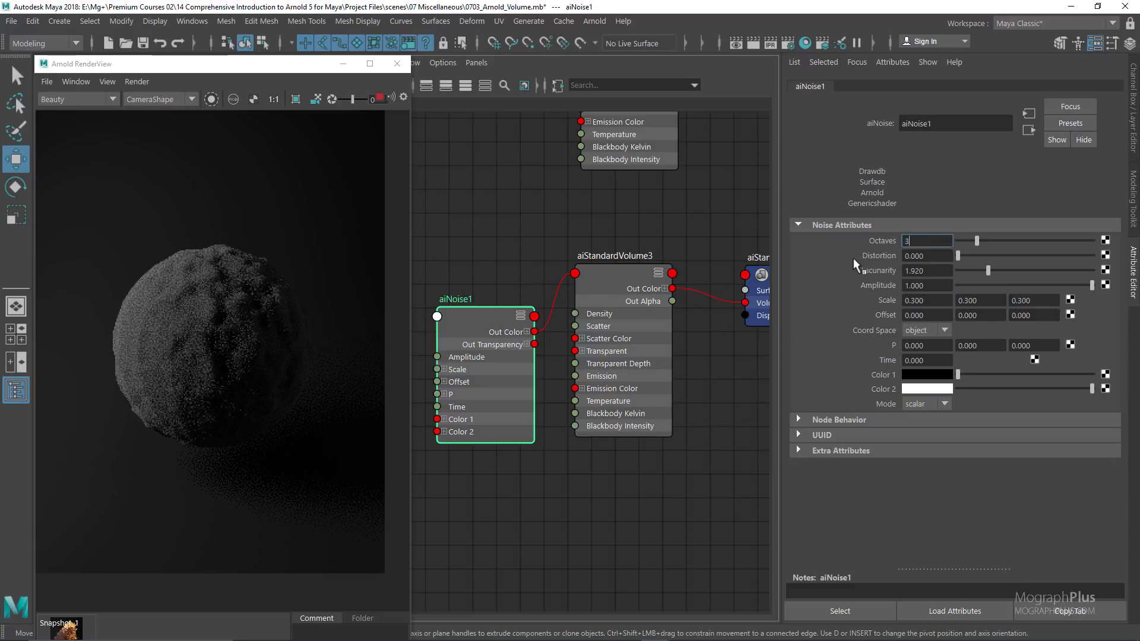
pyautogui.press('Return')
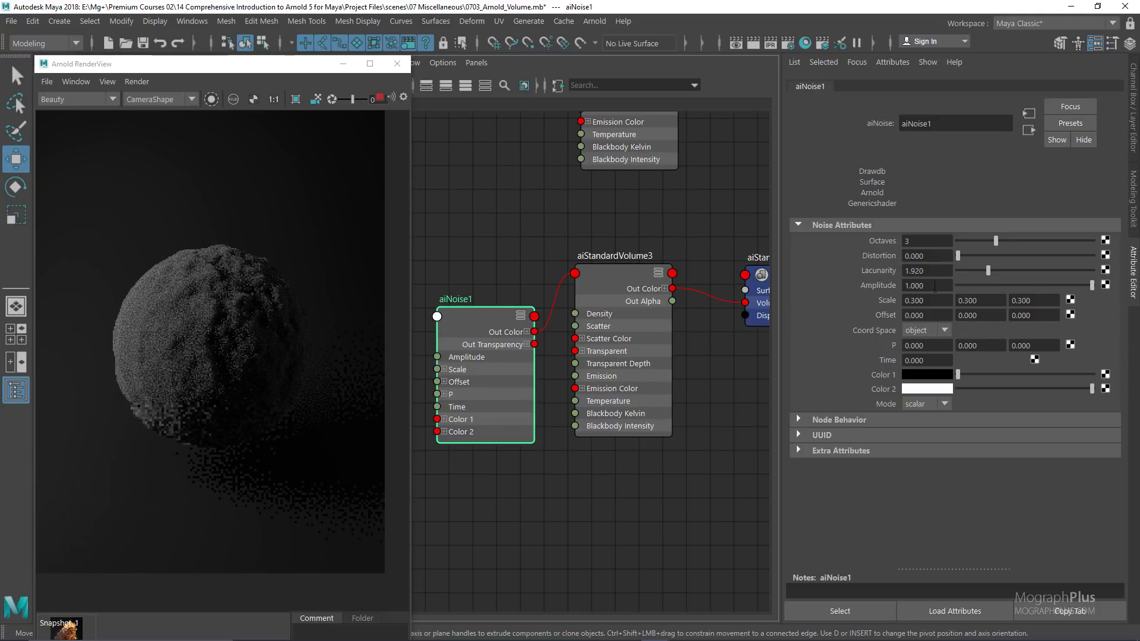
pyautogui.moveTo(938, 285); pyautogui.dragTo(878, 291)
pyautogui.write('2')
pyautogui.press('Return')
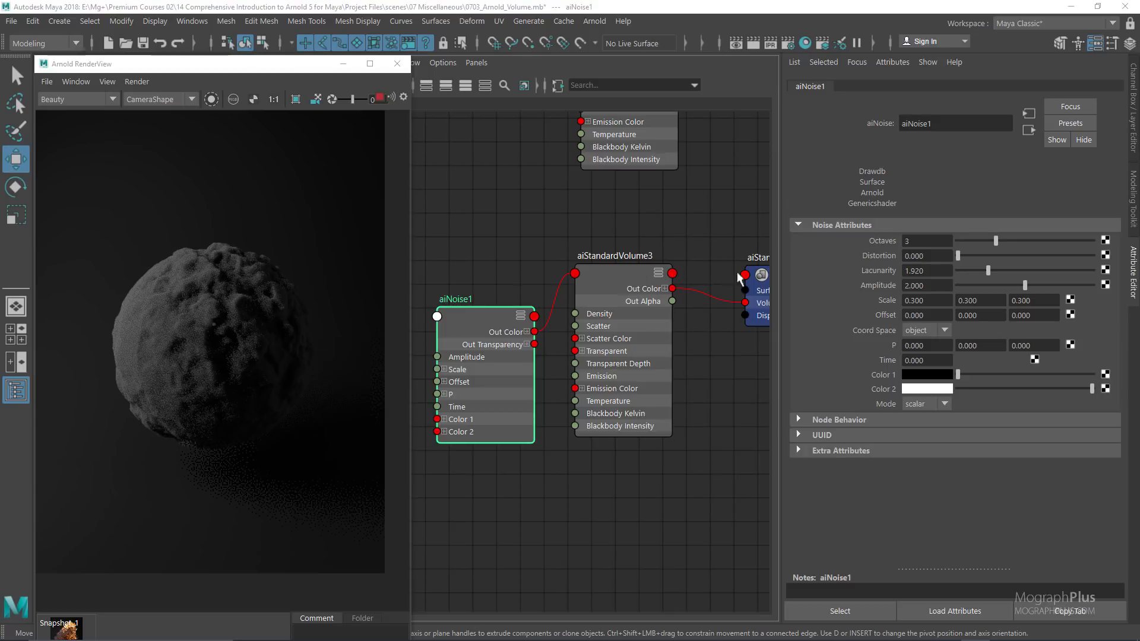
# Try a density of 1 on aiStandardVolume3 and settle on 0.5
pyautogui.click(619, 268)
pyautogui.doubleClick(913, 241)
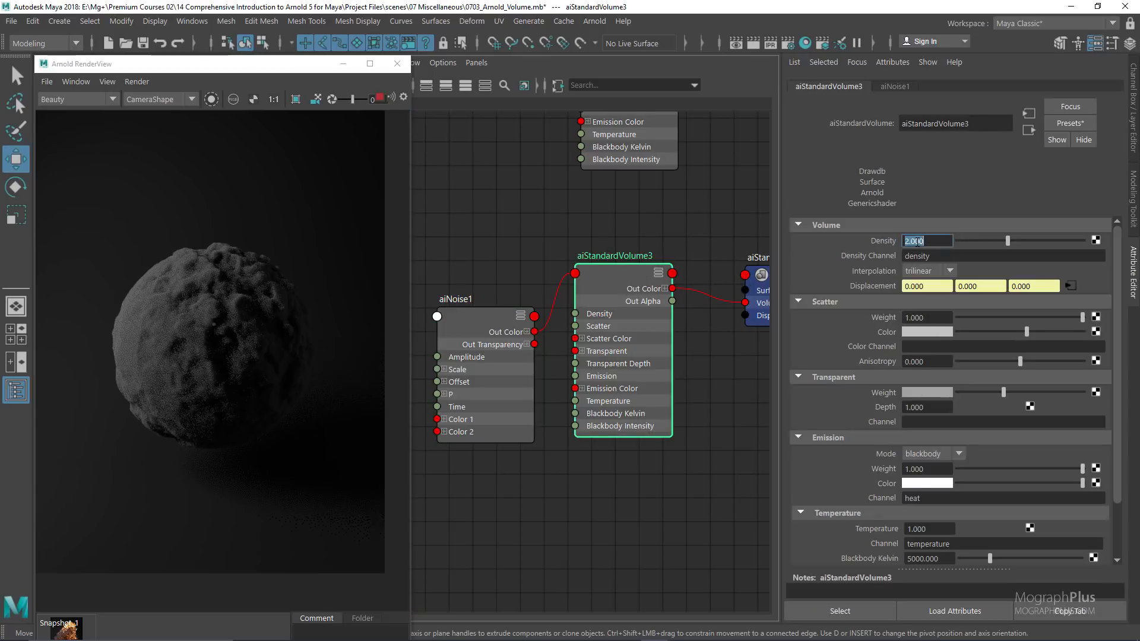
pyautogui.write('1')
pyautogui.press('Return')
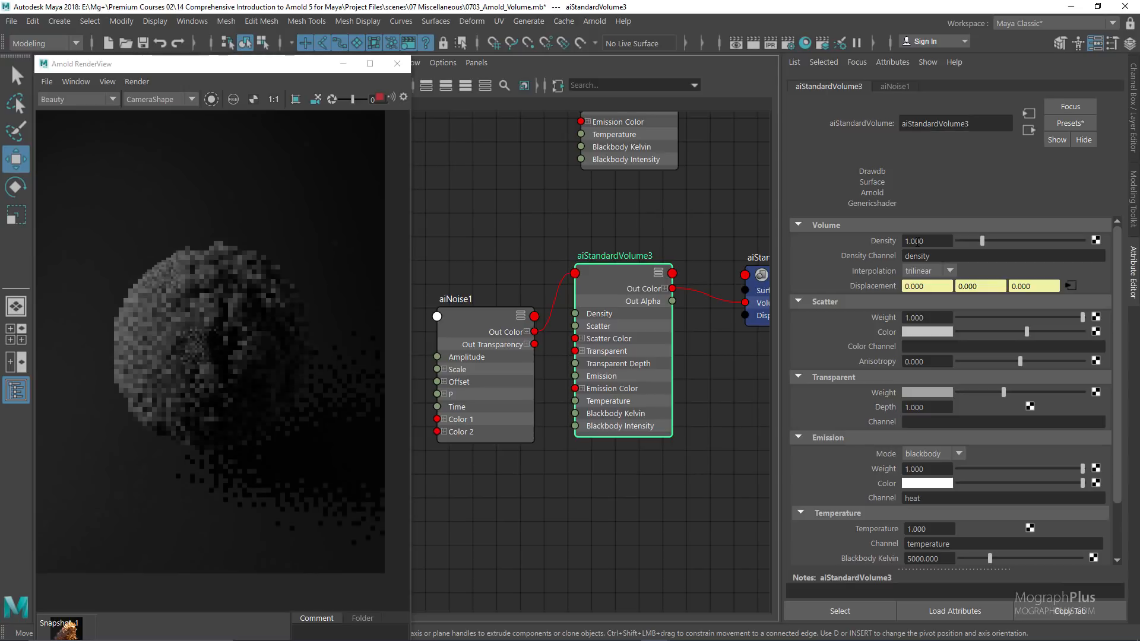
pyautogui.doubleClick(915, 241)
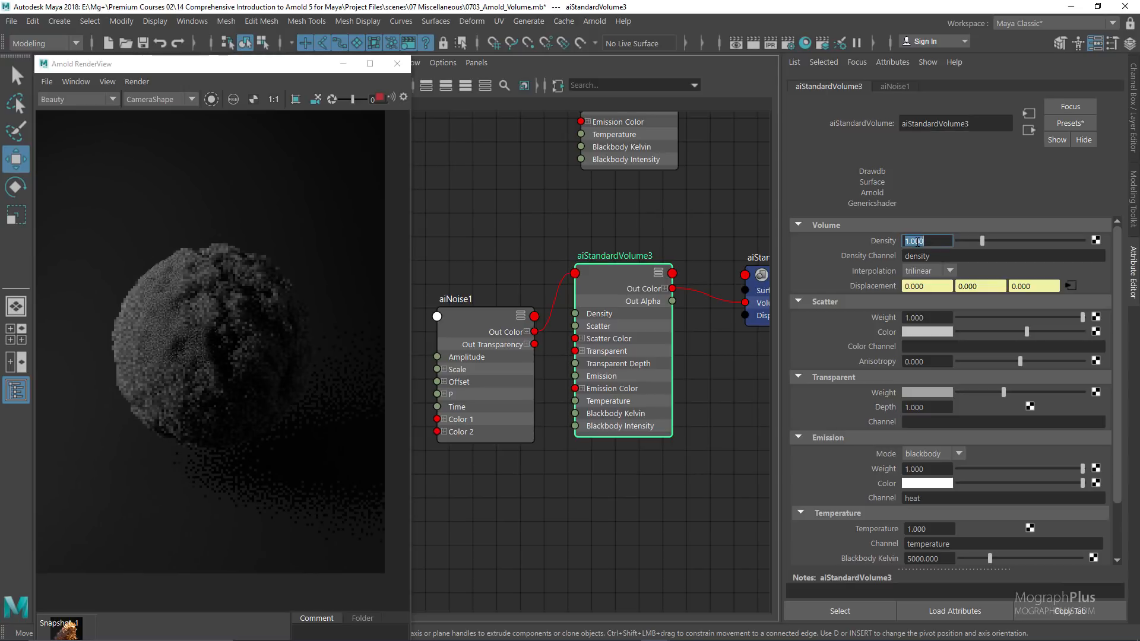
pyautogui.write('0.5')
pyautogui.press('Return')
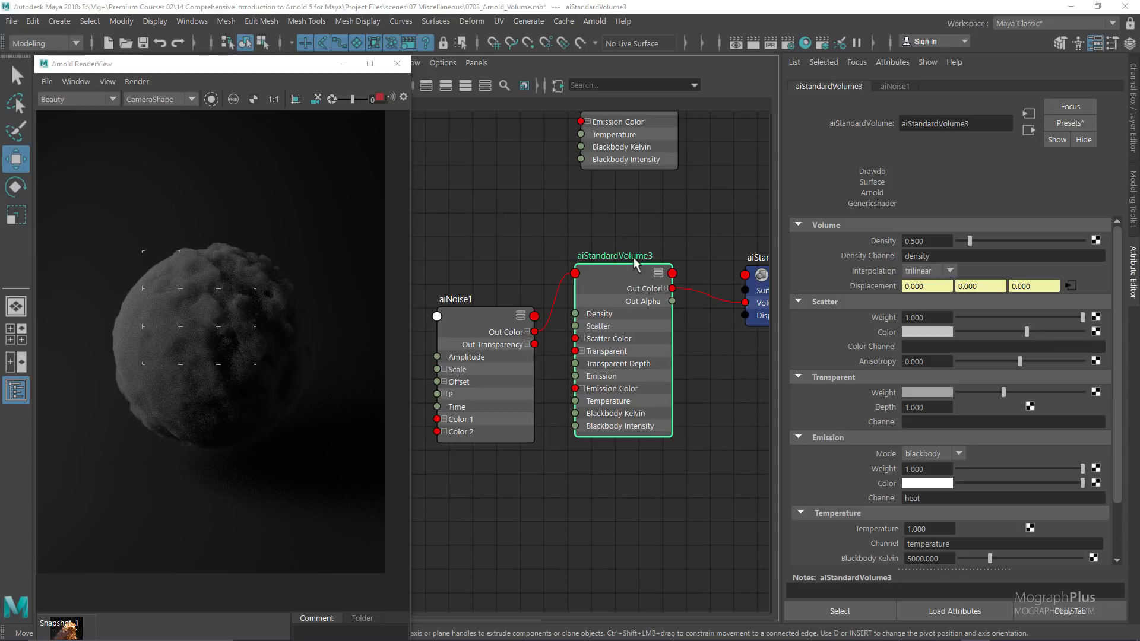
# Create a ramp texture in the Node Editor and arrange it and its place2dTexture node below the noise and volume nodes
pyautogui.moveTo(533, 279); pyautogui.dragTo(502, 244)
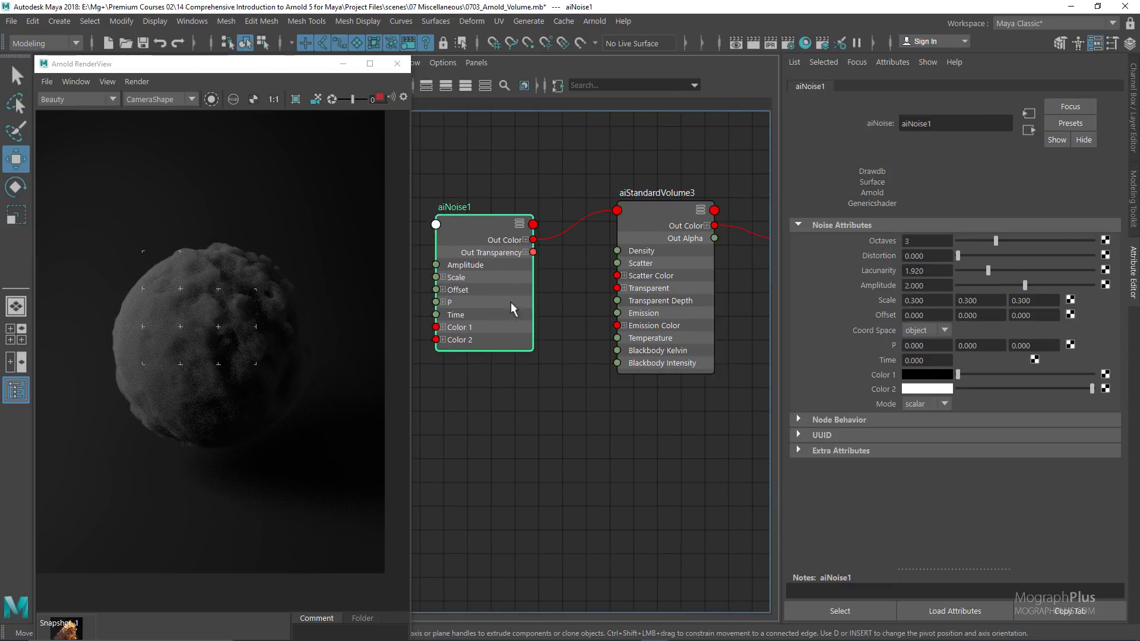
pyautogui.click(516, 412)
pyautogui.press('Tab')
pyautogui.write('ram')
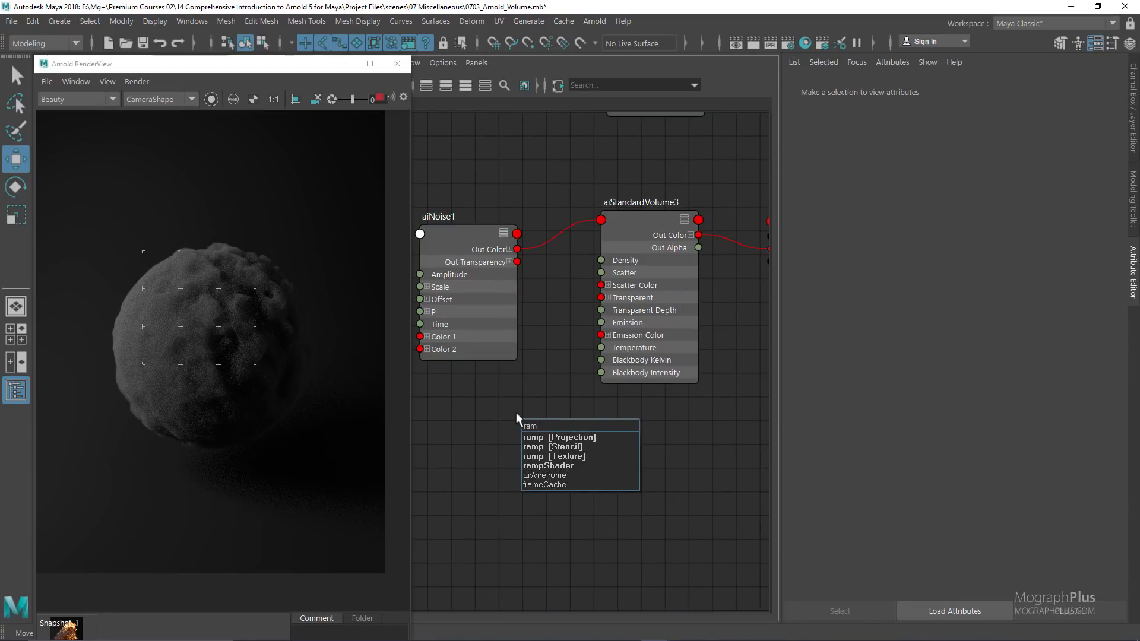
pyautogui.press('Down')
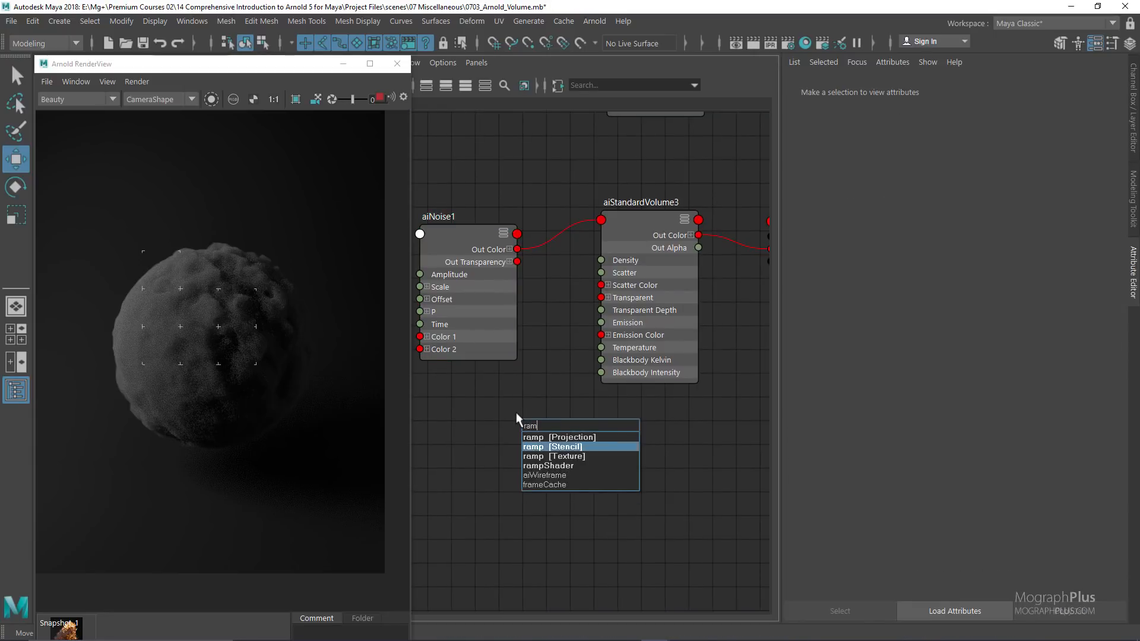
pyautogui.press('Down')
pyautogui.press('Return')
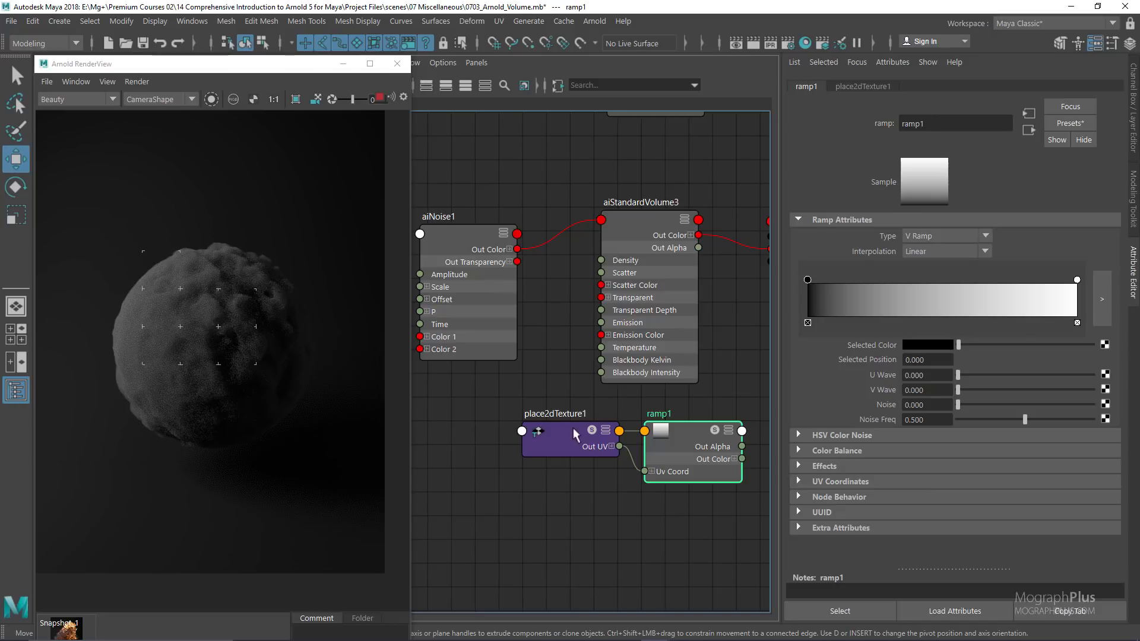
pyautogui.click(509, 478)
pyautogui.moveTo(673, 430); pyautogui.dragTo(633, 439)
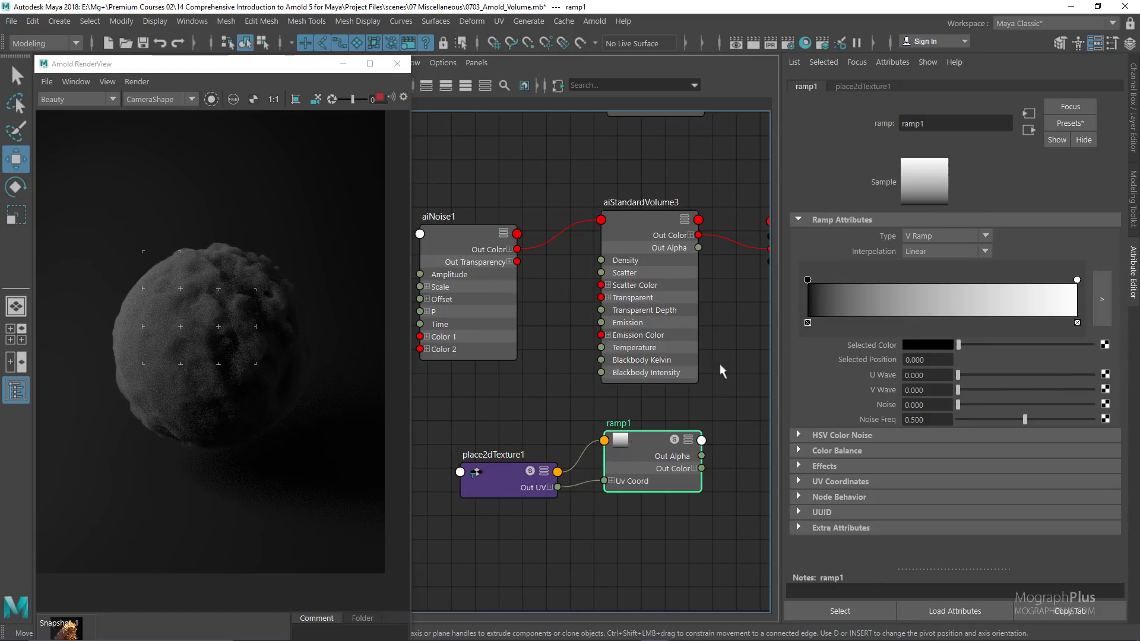
# Give ramp1 a magenta color key at position 0.379
pyautogui.click(913, 343)
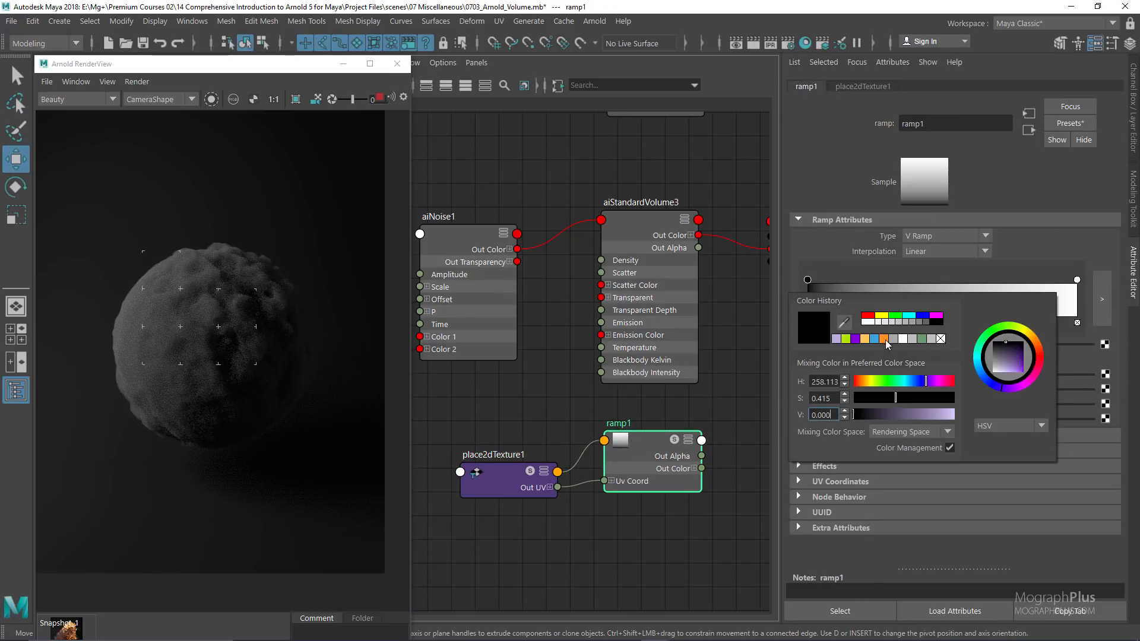
pyautogui.click(875, 343)
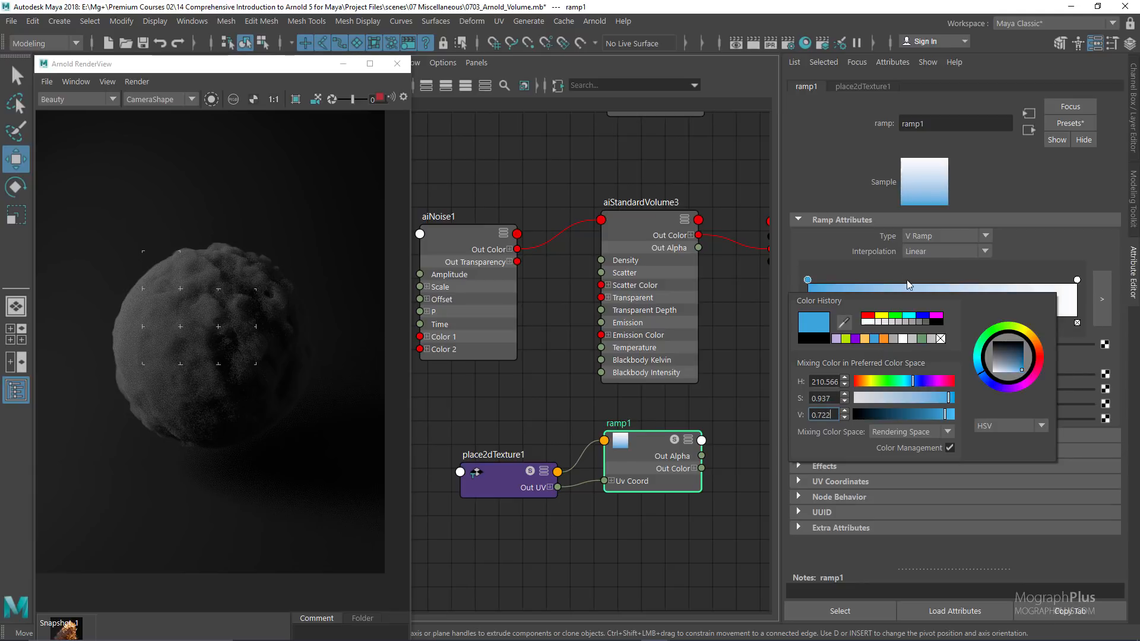
pyautogui.click(908, 280)
pyautogui.click(914, 346)
pyautogui.click(931, 385)
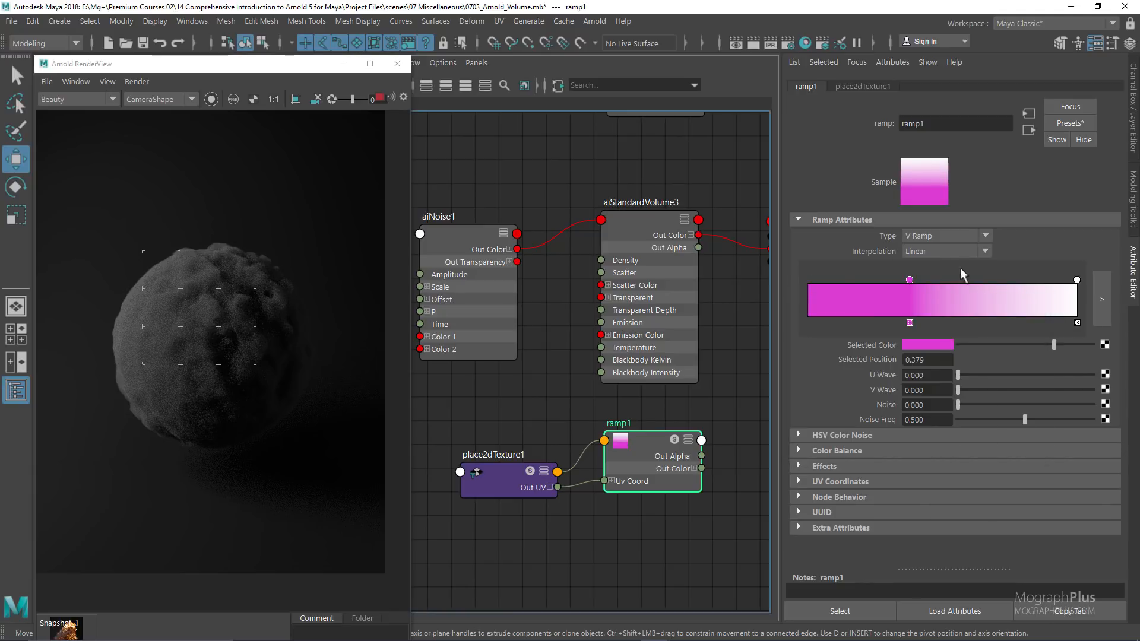
# Add a color key at the very start of ramp1 and make it orange
pyautogui.click(828, 293)
pyautogui.moveTo(828, 279); pyautogui.dragTo(807, 280)
pyautogui.click(915, 344)
pyautogui.click(848, 343)
# Add a purple color key at position 0.789 on ramp1 and change the end key to lime green
pyautogui.click(1015, 285)
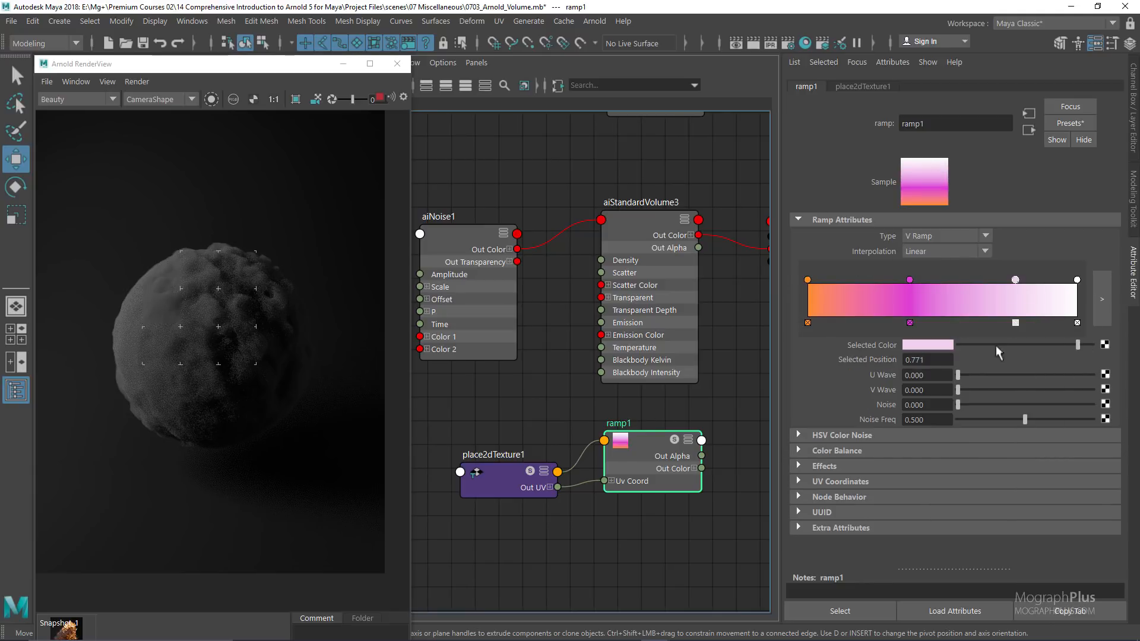
pyautogui.click(942, 345)
pyautogui.click(915, 342)
pyautogui.click(1076, 280)
pyautogui.click(928, 344)
pyautogui.click(900, 336)
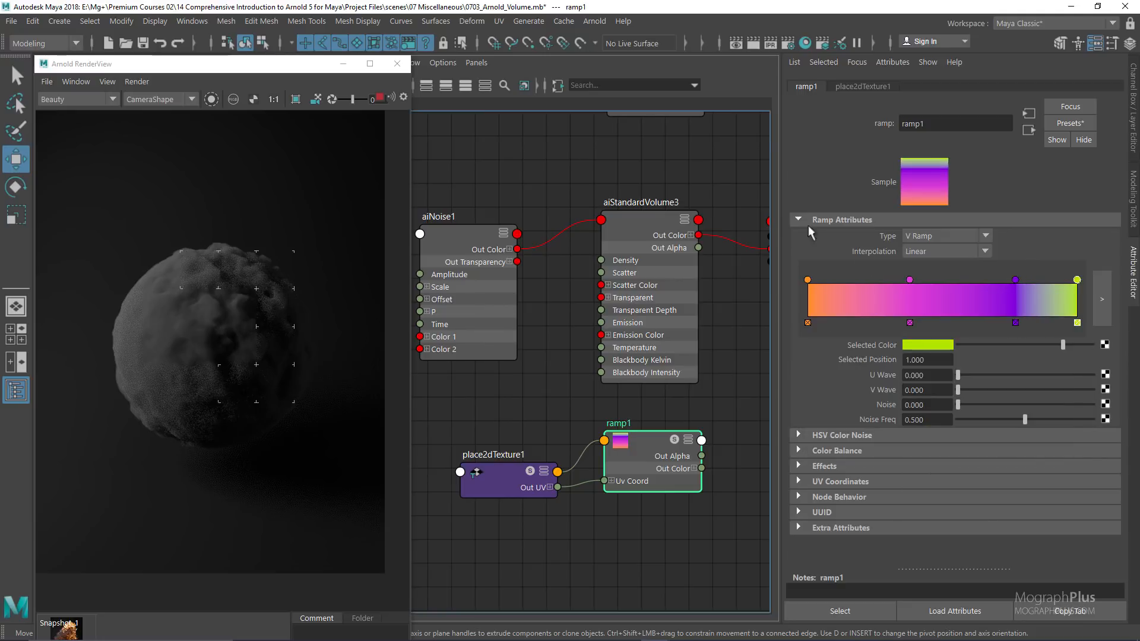
pyautogui.moveTo(1076, 279); pyautogui.dragTo(1097, 280)
pyautogui.moveTo(1015, 280)
pyautogui.mouseDown()
pyautogui.moveTo(1032, 279)
pyautogui.moveTo(1020, 280)
pyautogui.mouseUp()
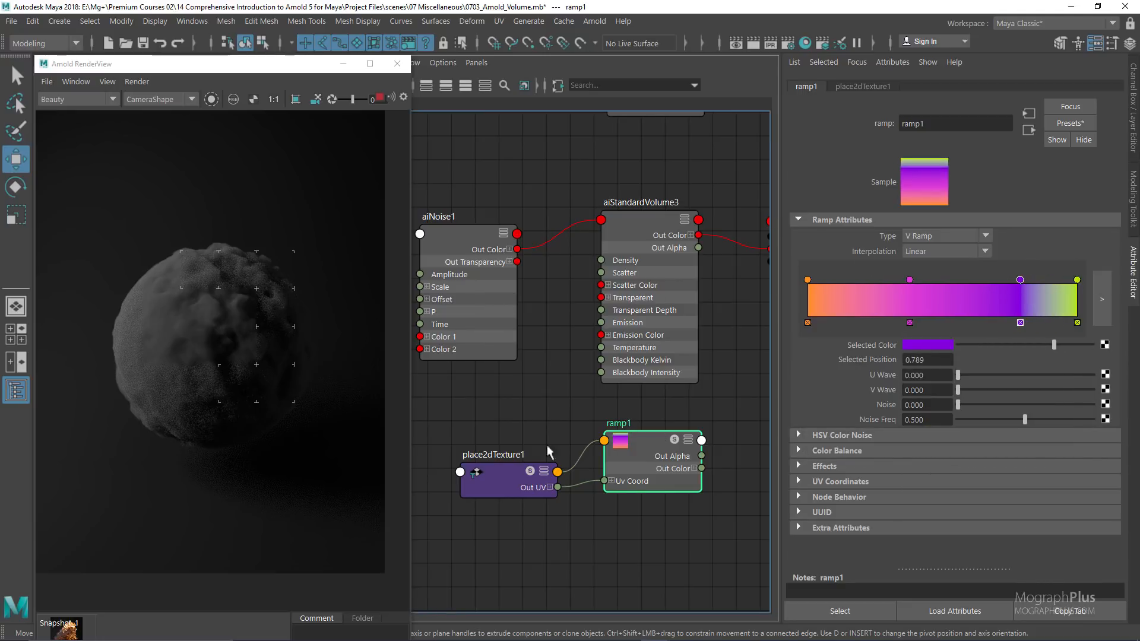
# Connect ramp1's Out Color to aiStandardVolume3's Scatter Color, spacing out the ramp and its placement node
pyautogui.click(538, 482)
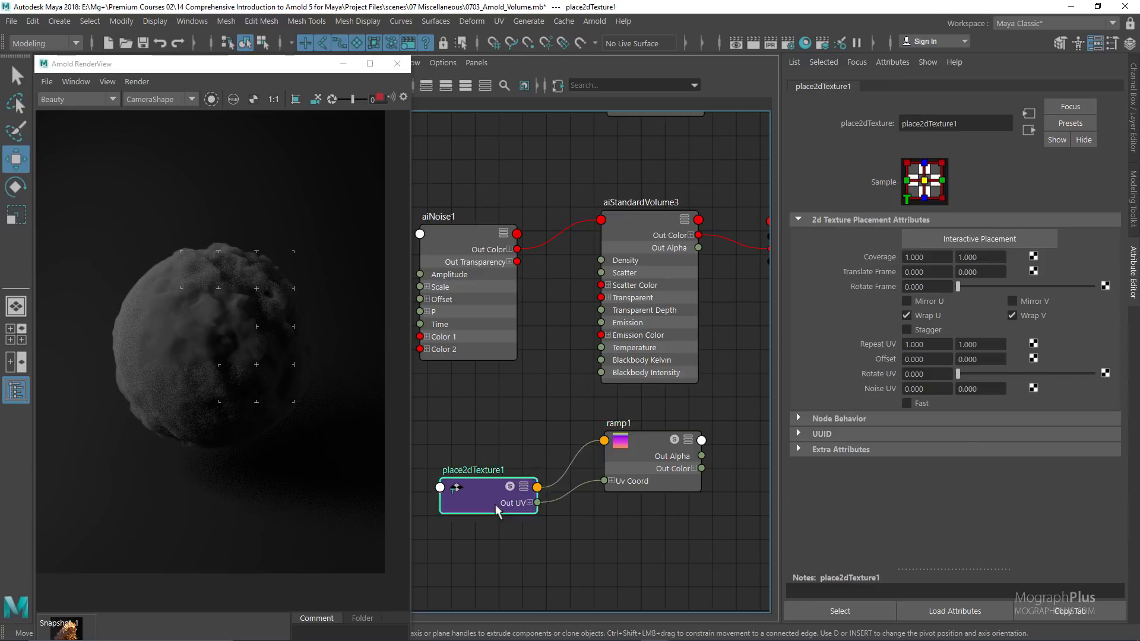
pyautogui.moveTo(539, 482); pyautogui.dragTo(512, 508)
pyautogui.moveTo(646, 443); pyautogui.dragTo(615, 458)
pyautogui.moveTo(671, 482); pyautogui.dragTo(599, 301)
pyautogui.moveTo(602, 293); pyautogui.dragTo(601, 285)
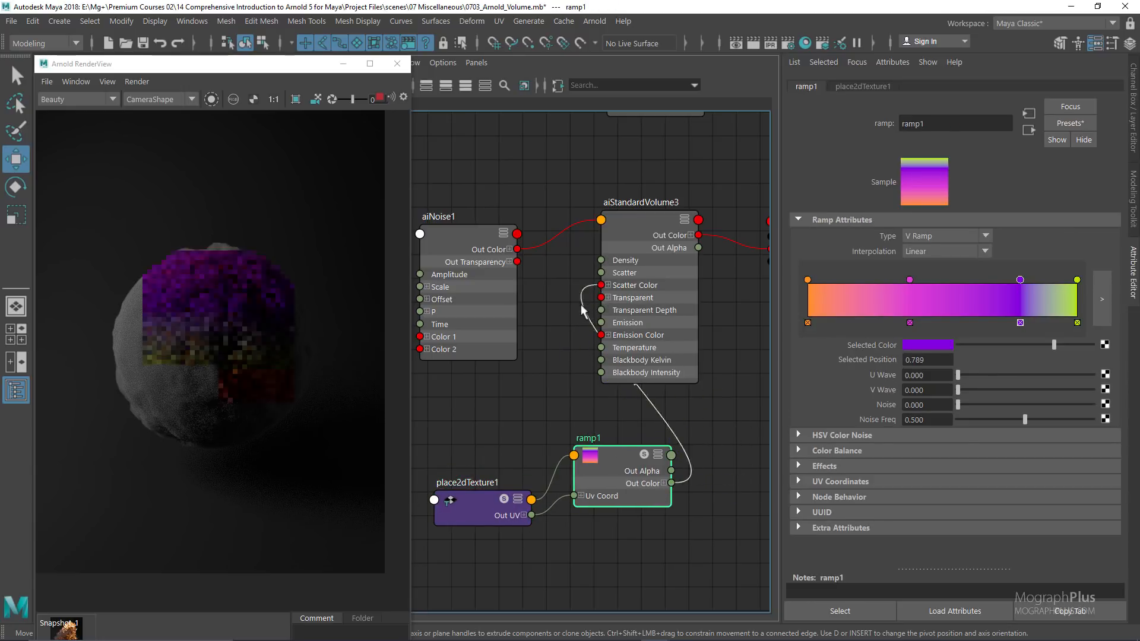
pyautogui.moveTo(593, 457); pyautogui.dragTo(548, 457)
# Try the Diagonal Ramp type on ramp1 and switch it to Box Ramp
pyautogui.click(944, 236)
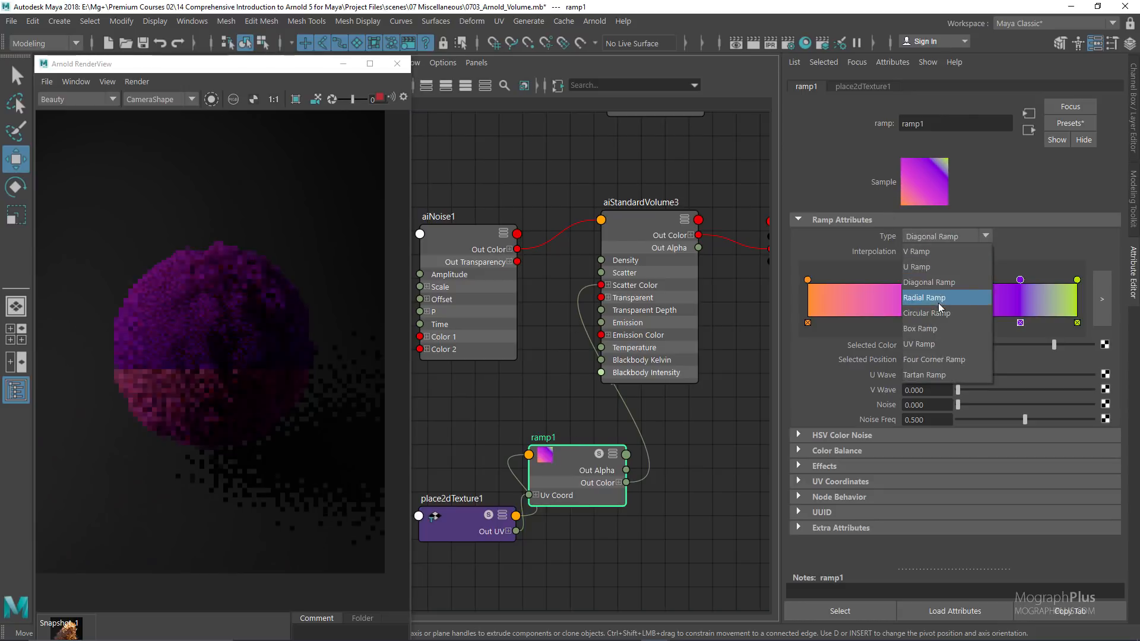
pyautogui.click(920, 328)
# Lighten ramp1's purple key, shift it toward the magenta key, and move the lime green key to position 0.791
pyautogui.click(927, 345)
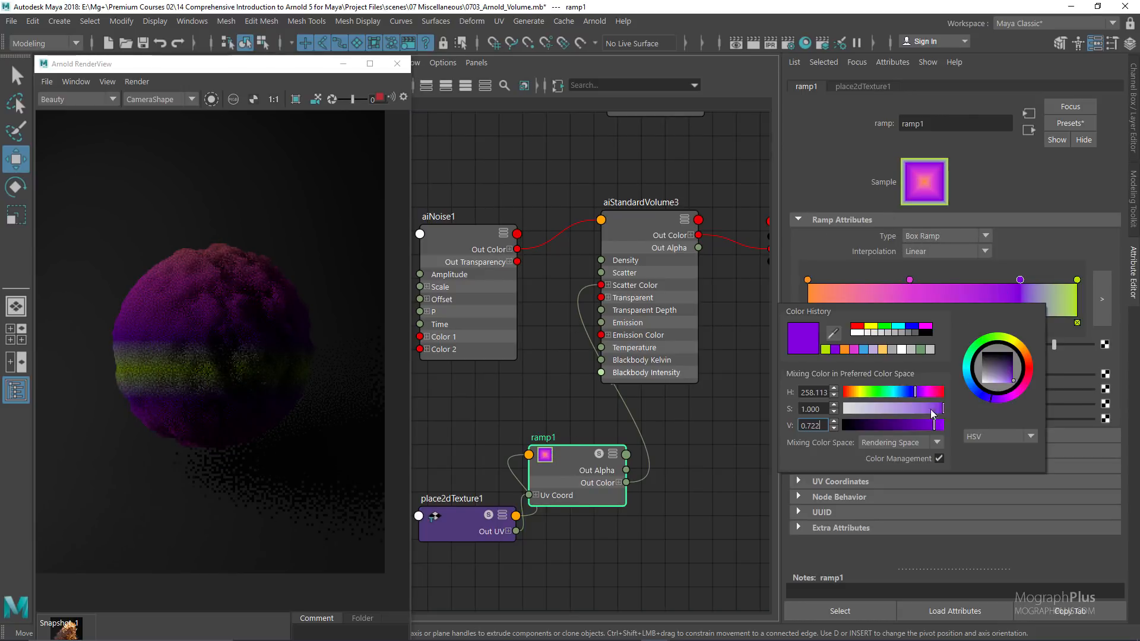
pyautogui.click(1002, 357)
pyautogui.moveTo(1020, 280); pyautogui.dragTo(975, 279)
pyautogui.moveTo(1076, 280); pyautogui.dragTo(1020, 280)
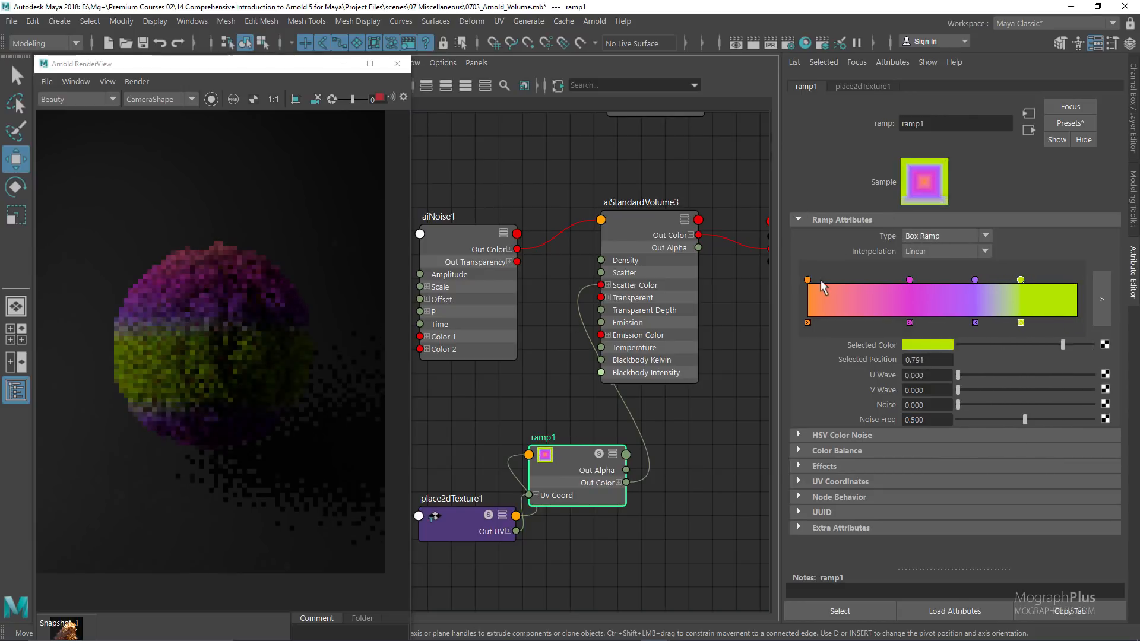
# Try the V Ramp type on ramp1 and change it to U Ramp
pyautogui.click(944, 236)
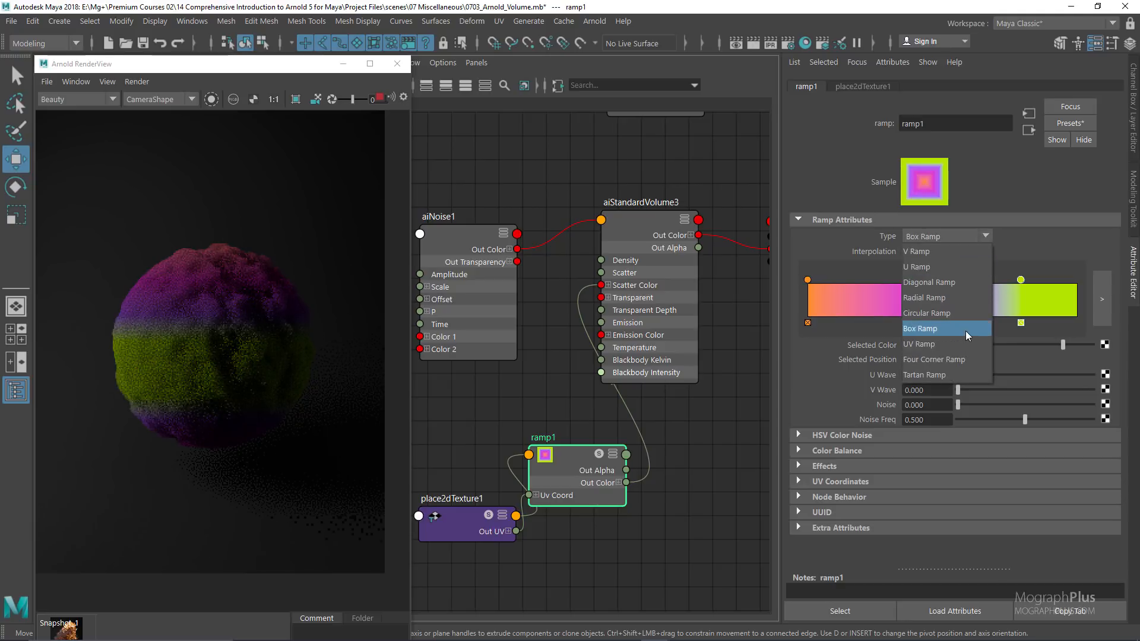
pyautogui.click(919, 251)
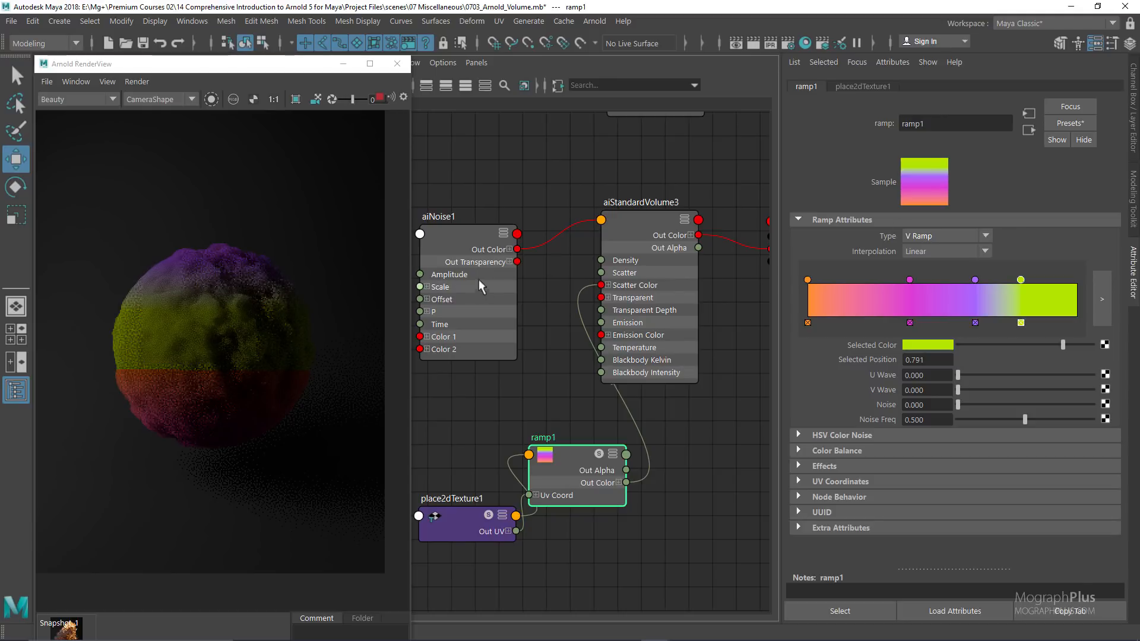
pyautogui.click(919, 240)
pyautogui.click(913, 255)
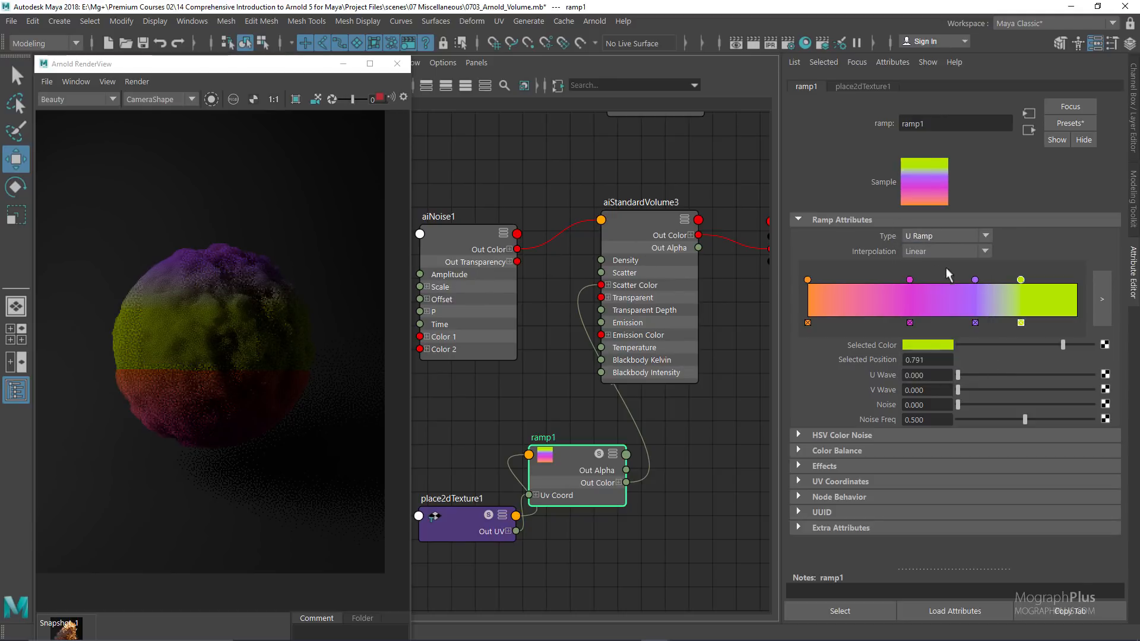